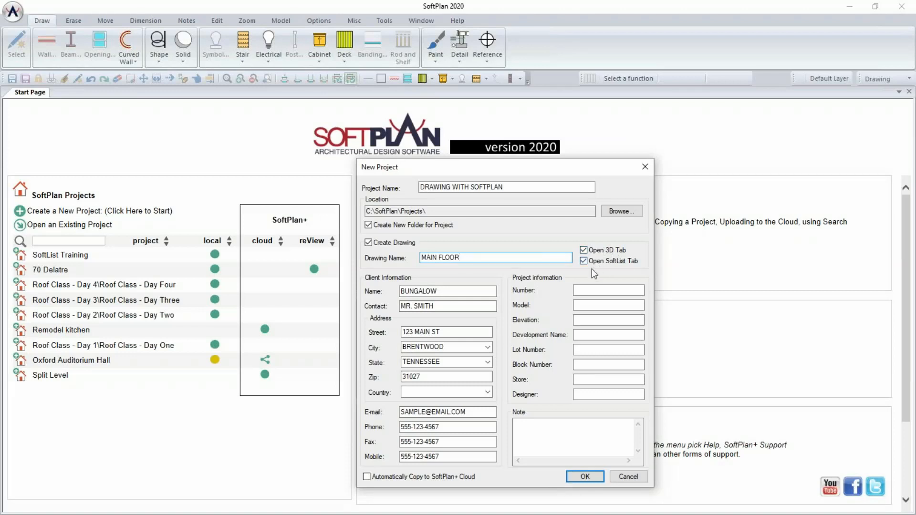
Create the DRAWING WITH SOFTPLAN project with its MAIN FLOOR drawing and check the project information in the project options.
click(584, 477)
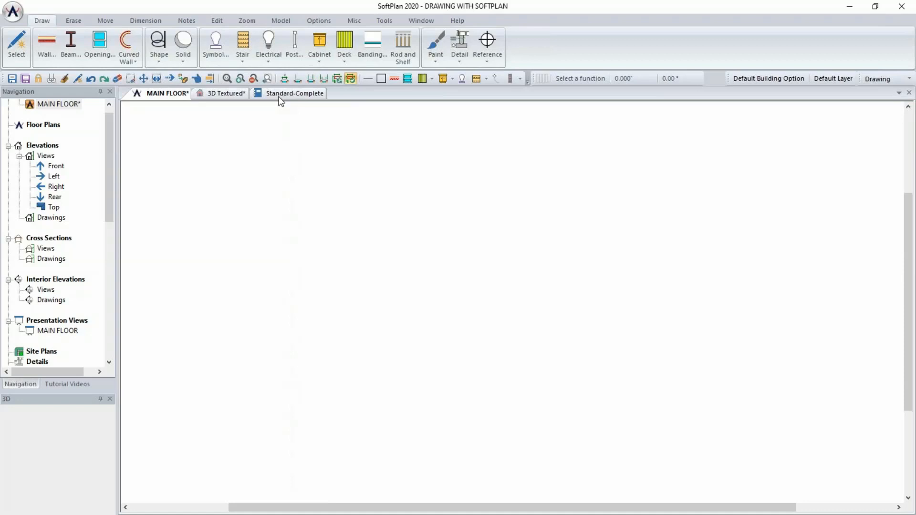
click(14, 12)
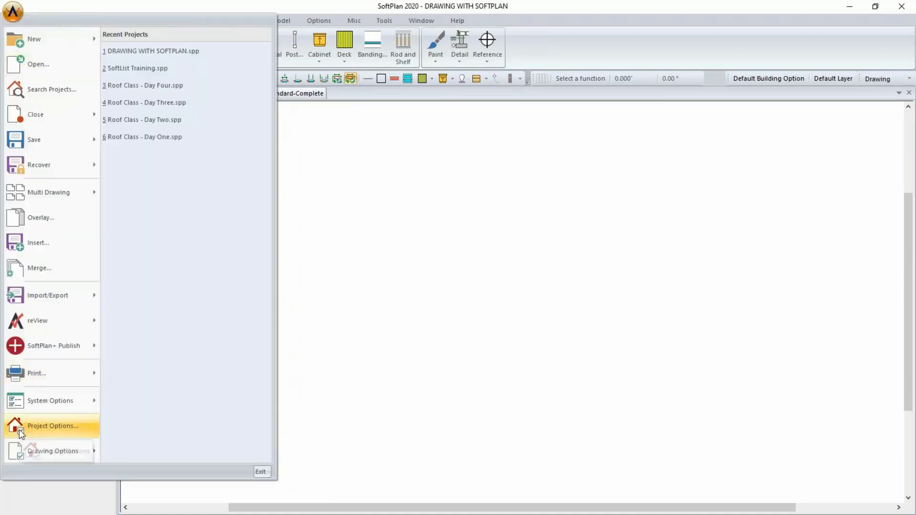
click(19, 430)
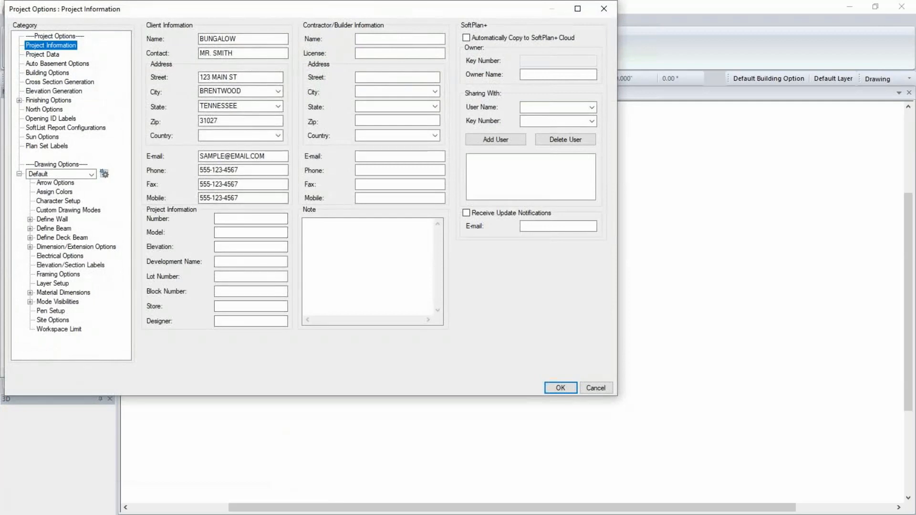
click(560, 388)
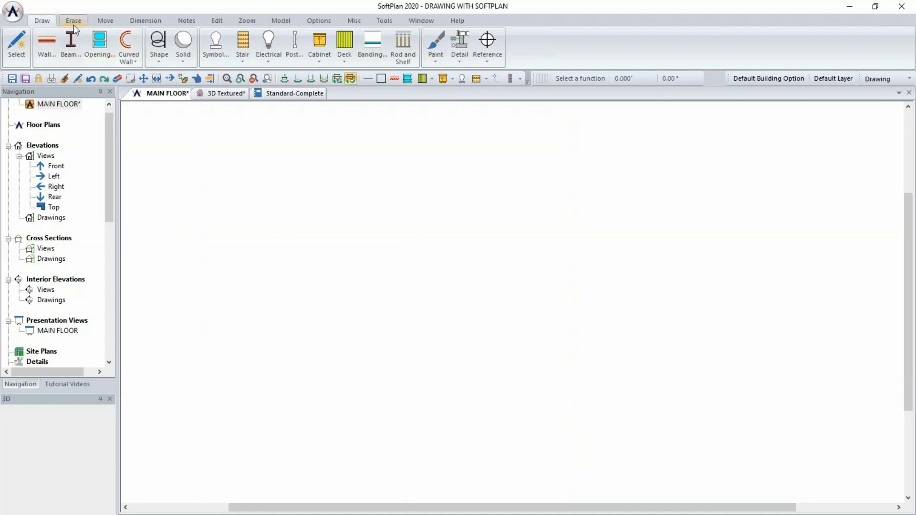
click(105, 20)
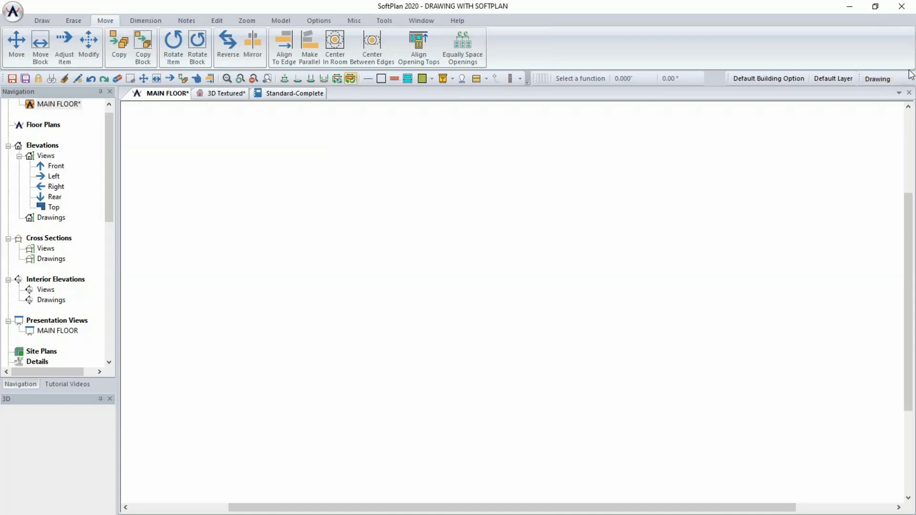
click(890, 80)
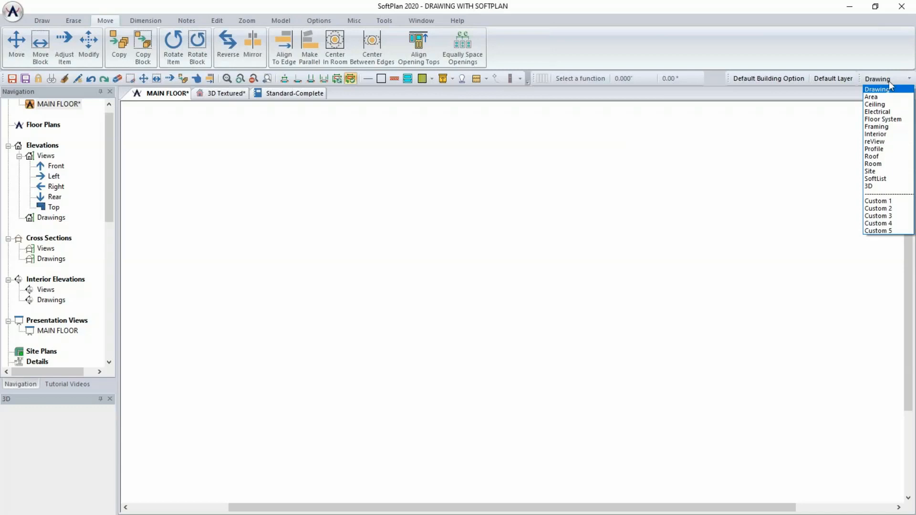
click(800, 134)
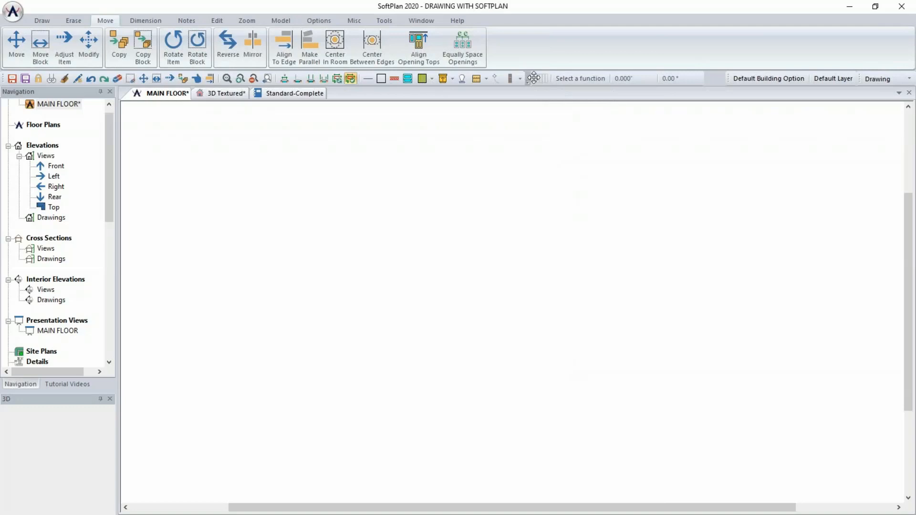
Move the status bar with the current function, length and angle onto its own row above the drawing tool icons.
mouse_move(534, 77)
mouse_down()
mouse_move(529, 66)
mouse_move(289, 74)
mouse_move(558, 77)
mouse_move(553, 152)
mouse_move(570, 59)
mouse_move(229, 88)
mouse_move(226, 64)
mouse_move(521, 62)
mouse_move(553, 76)
mouse_move(549, 68)
mouse_move(459, 71)
mouse_up()
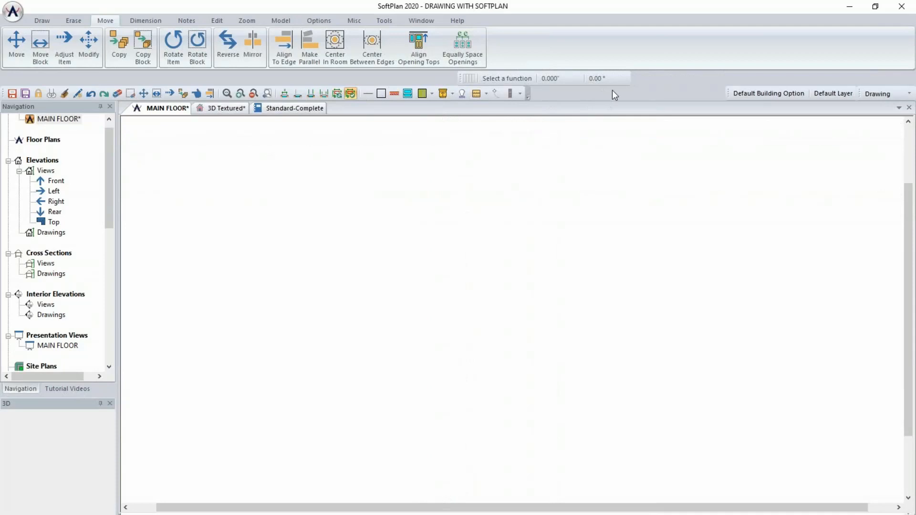
Try to add the Align to Edge command from the Move category while customizing the toolbars.
click(528, 99)
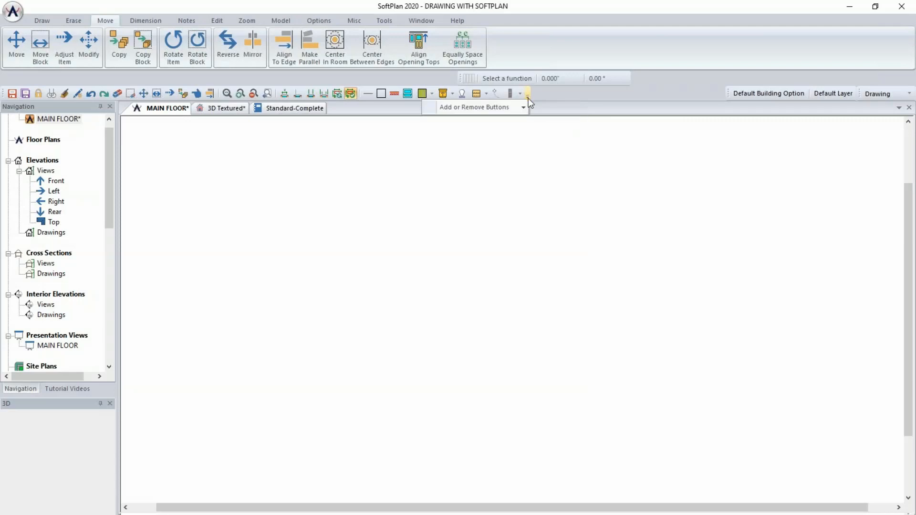
mouse_move(525, 110)
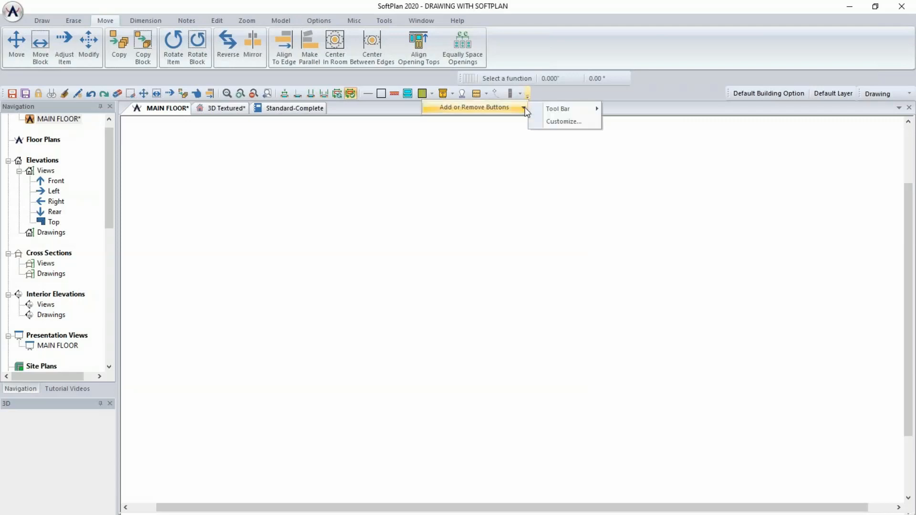
click(568, 122)
click(426, 292)
scroll(420, 292, down, 3)
click(362, 234)
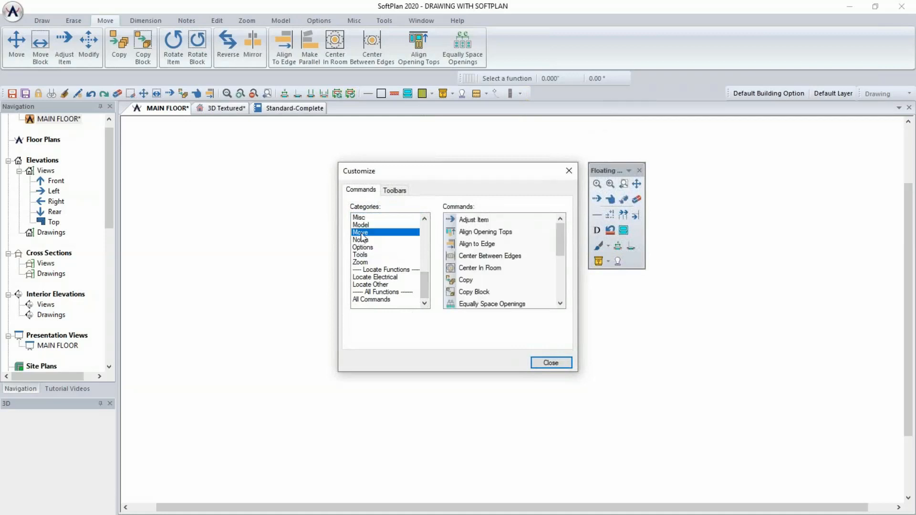
mouse_move(472, 245)
mouse_down()
mouse_move(223, 93)
mouse_move(220, 160)
mouse_up()
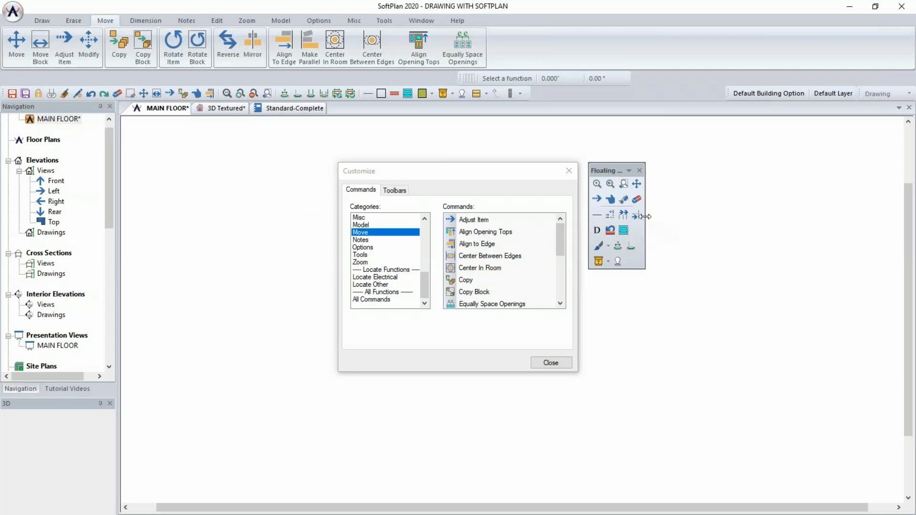
click(551, 363)
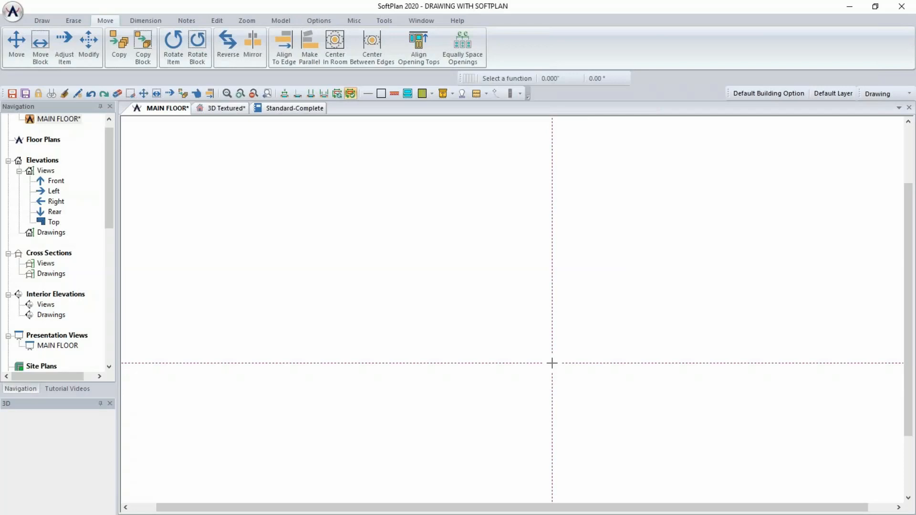
Draw the first horizontal exterior wall, about 40 ft long, using the 2x6/Siding wall type.
click(42, 21)
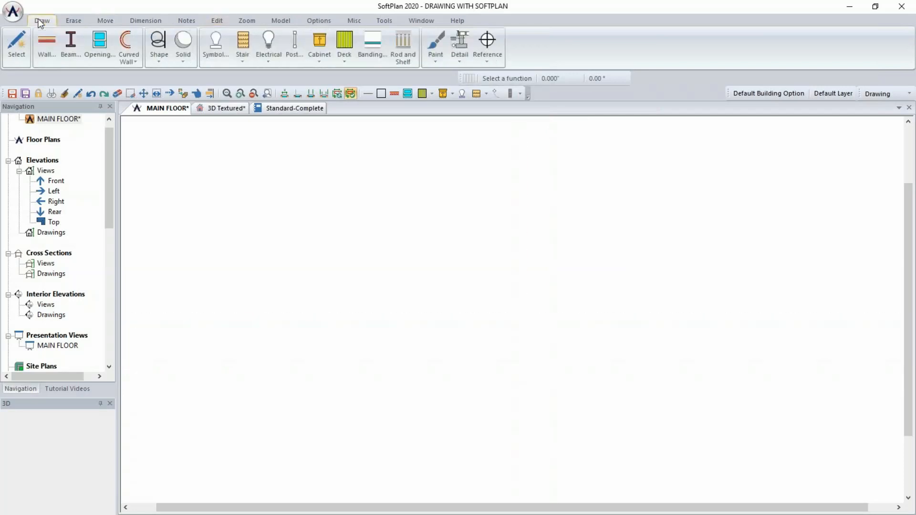
click(49, 46)
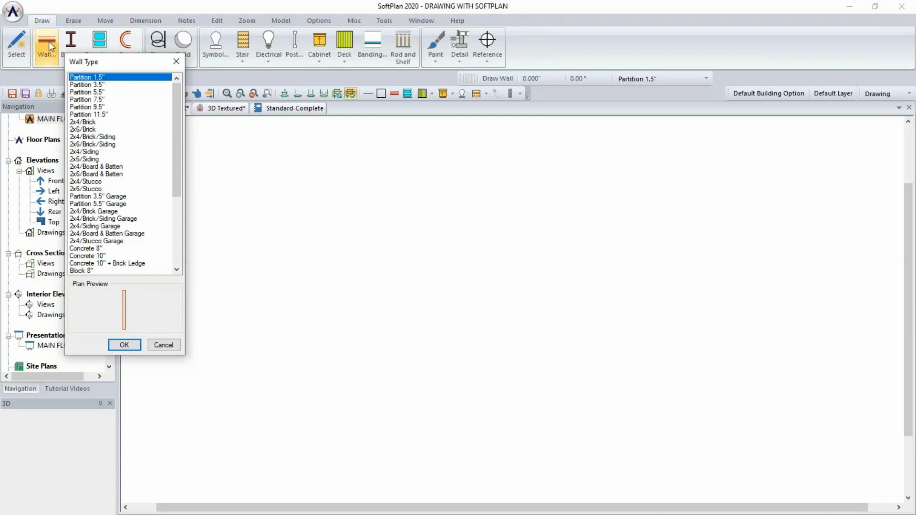
click(99, 160)
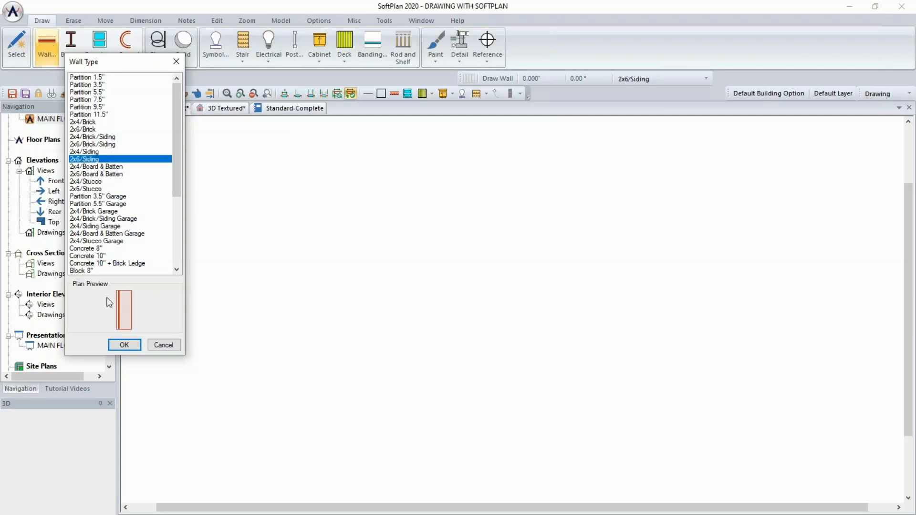
click(123, 344)
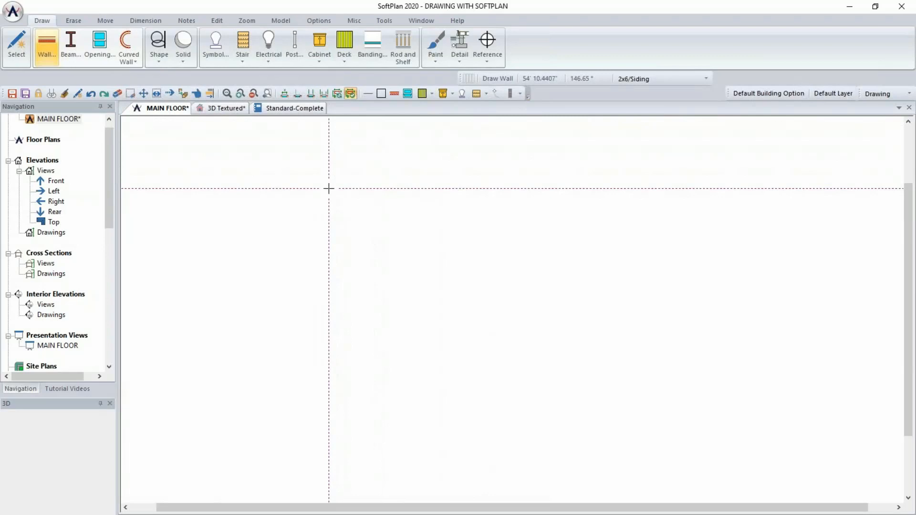
drag(329, 189, 501, 189)
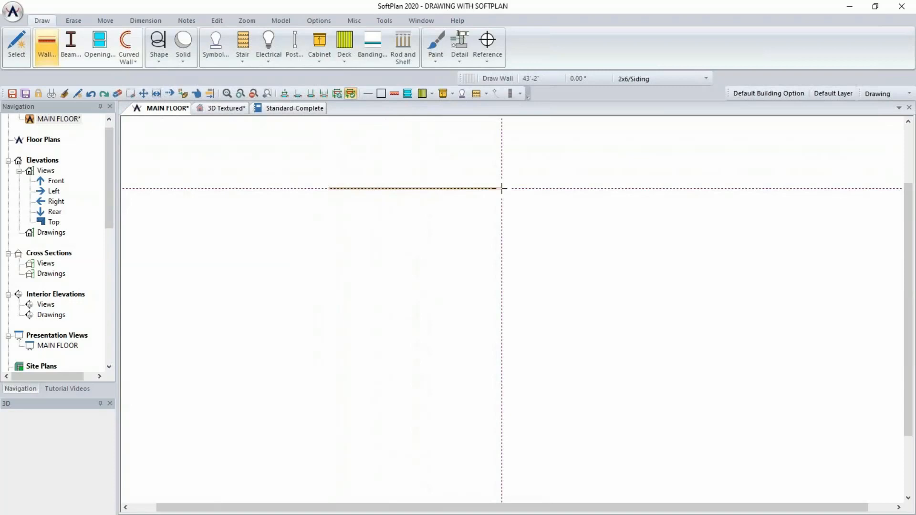
right_click(501, 188)
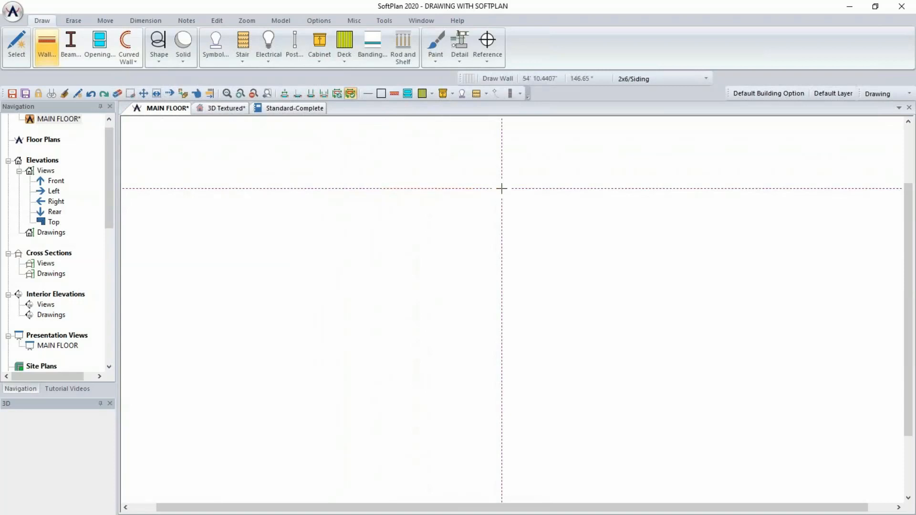
click(396, 215)
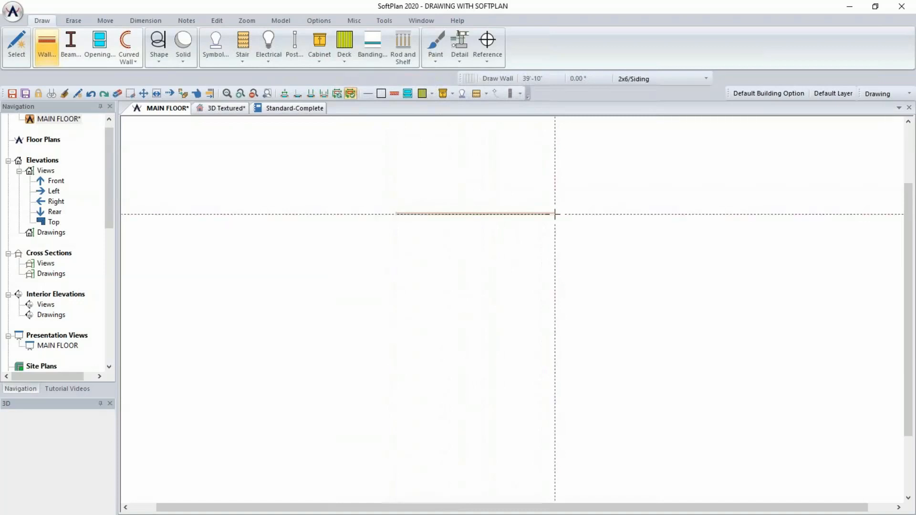
click(555, 214)
scroll(555, 214, up, 5)
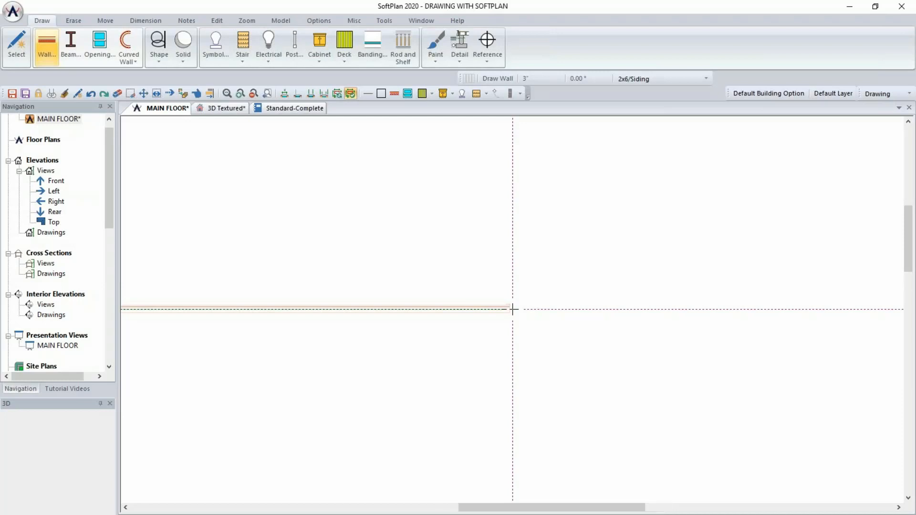
click(510, 309)
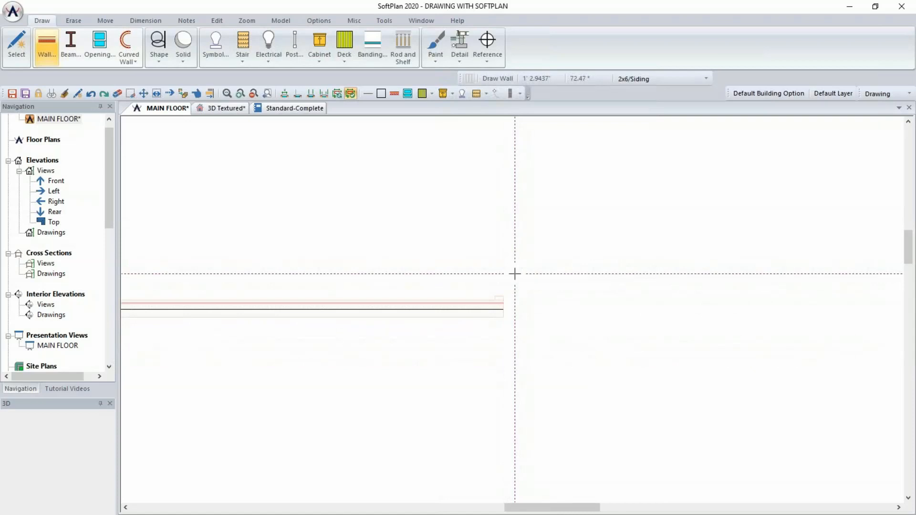
click(514, 274)
Draw a perpendicular wall about 24'-5" long downward at 270° from the first wall's right end.
scroll(504, 309, down, 4)
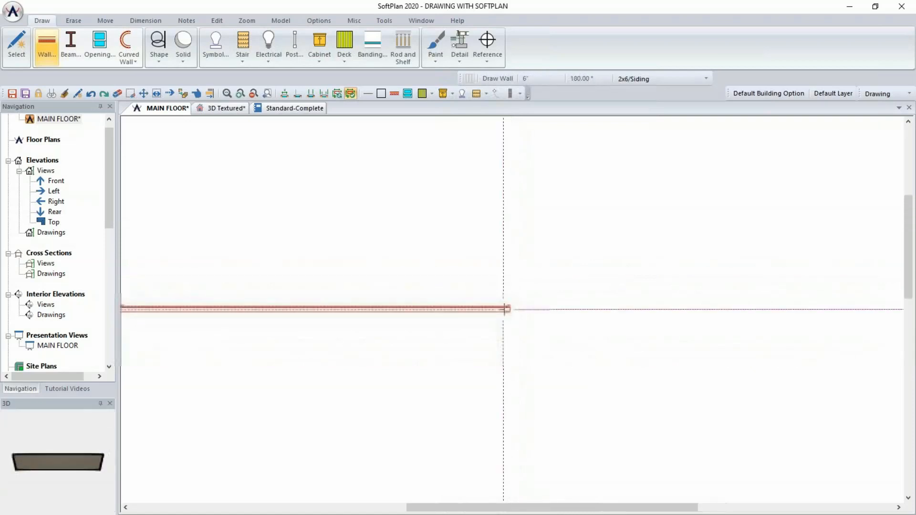
scroll(510, 414, down, 2)
middle_drag(510, 414, 572, 297)
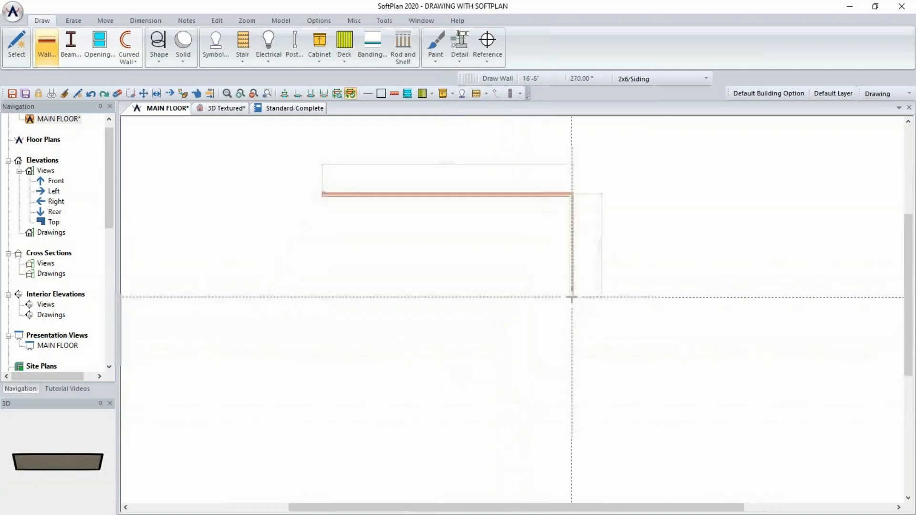
scroll(571, 292, up, 1)
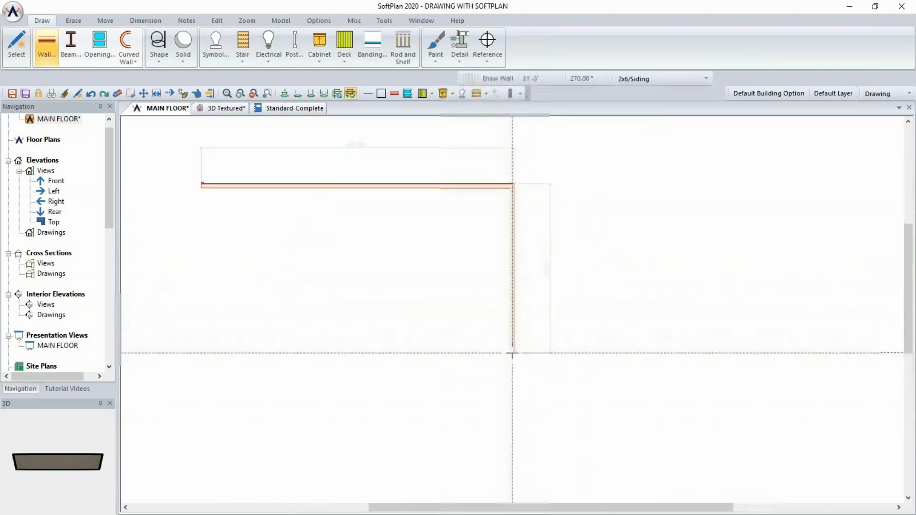
middle_drag(513, 353, 697, 442)
scroll(511, 307, up, 1)
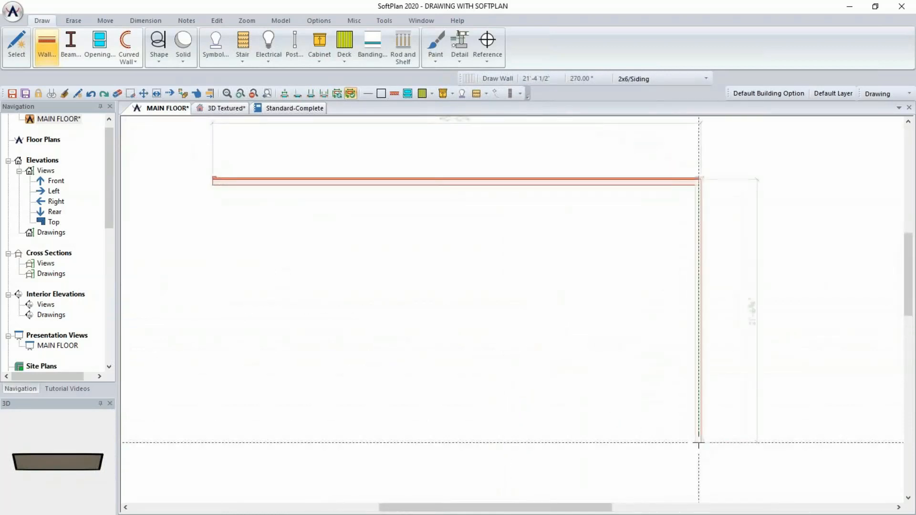
scroll(699, 443, down, 1)
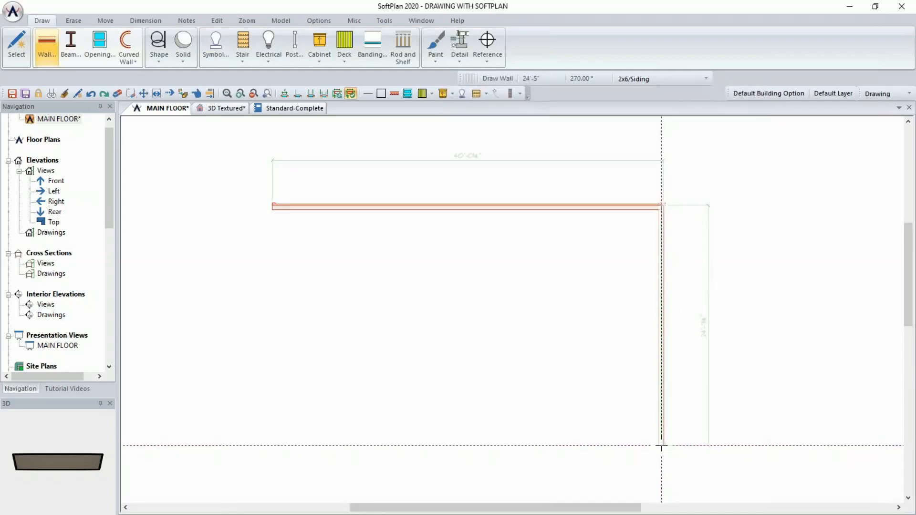
click(661, 446)
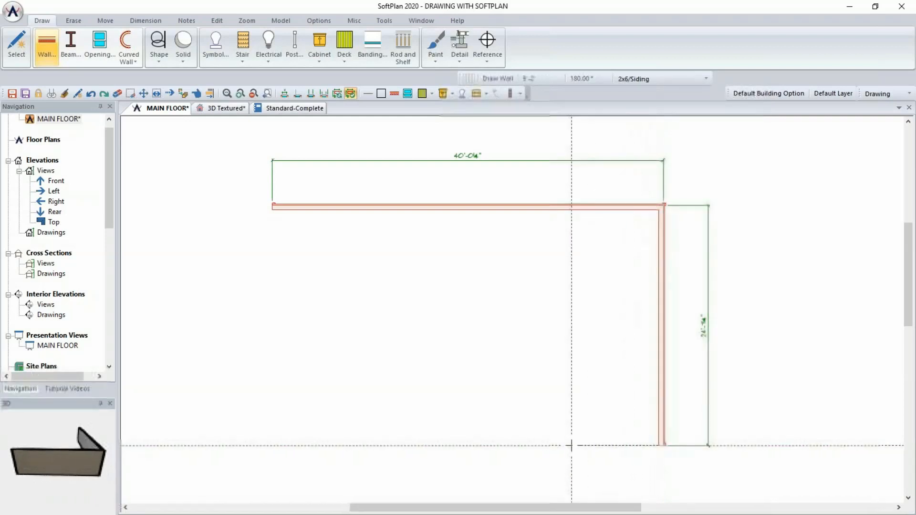
Draw the lower walls with a jog partway along, and close the outline with a left wall about 31 ft long.
click(455, 446)
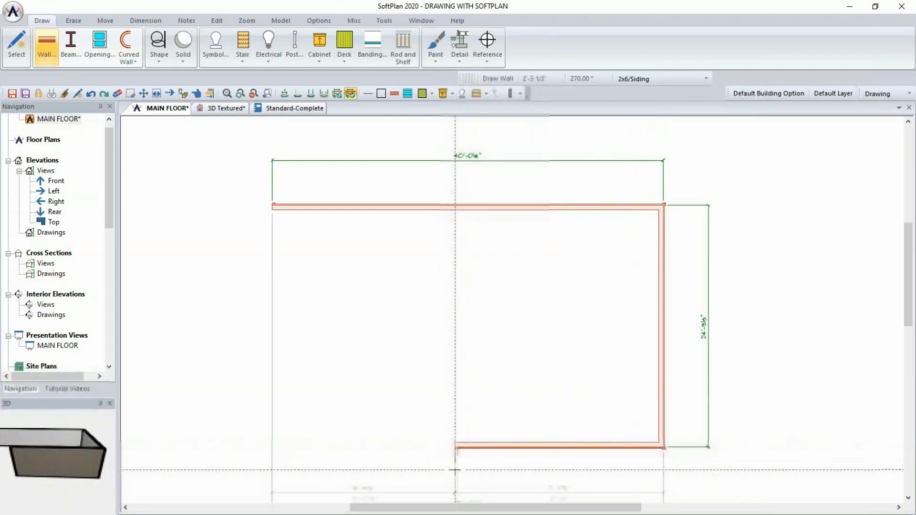
scroll(454, 488, down, 1)
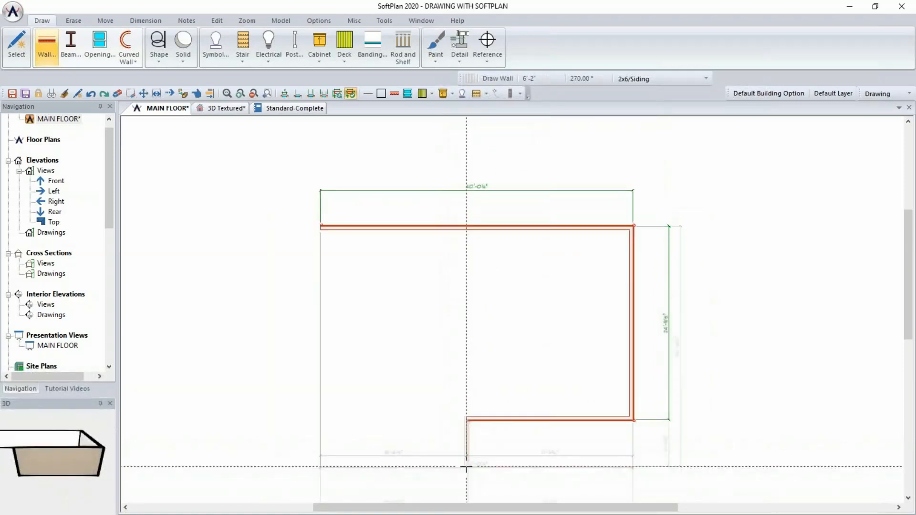
click(466, 471)
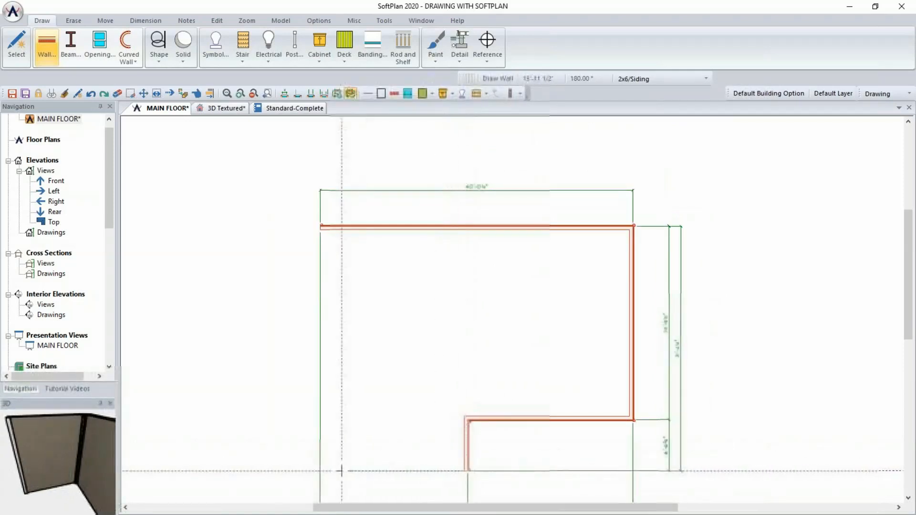
click(321, 471)
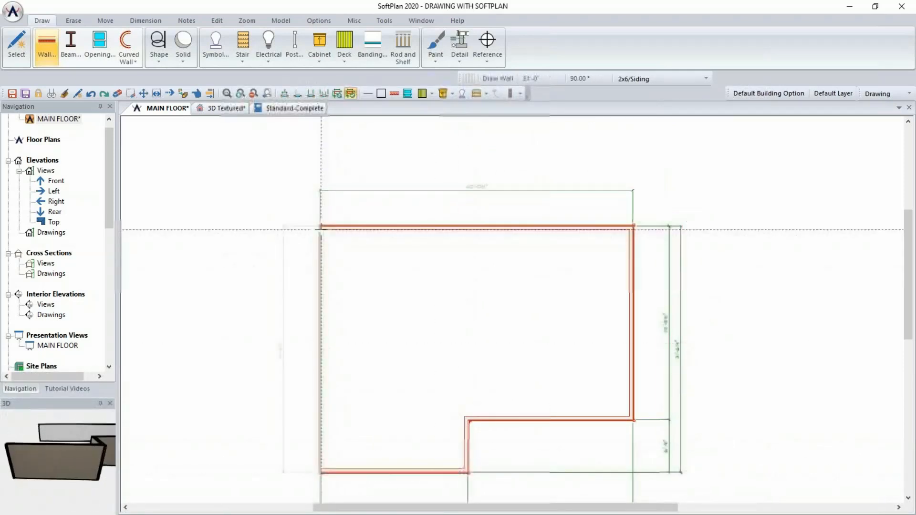
click(321, 228)
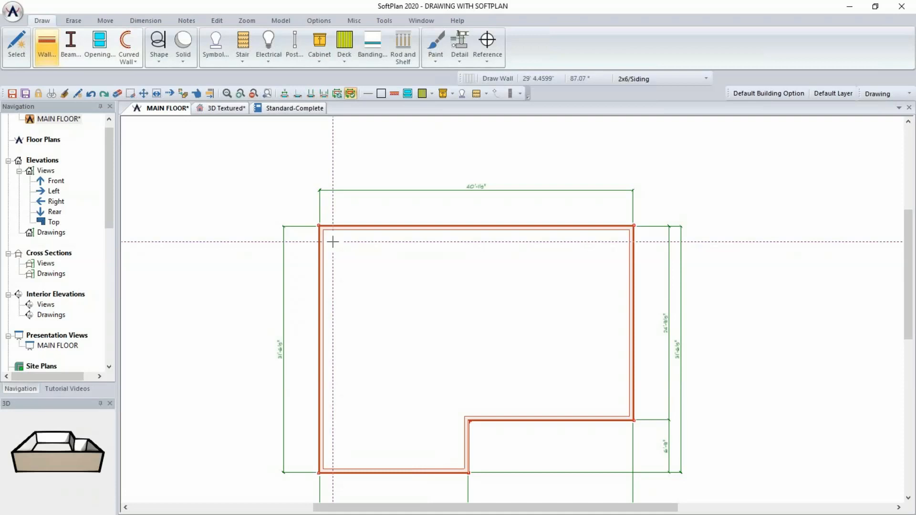
View the walls in the textured 3D model and open the Standard-Complete material list report.
click(226, 109)
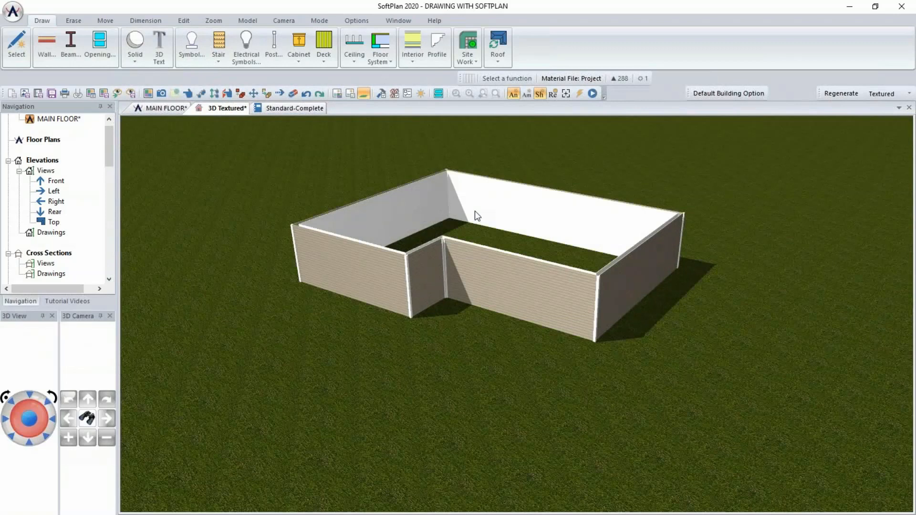
click(285, 111)
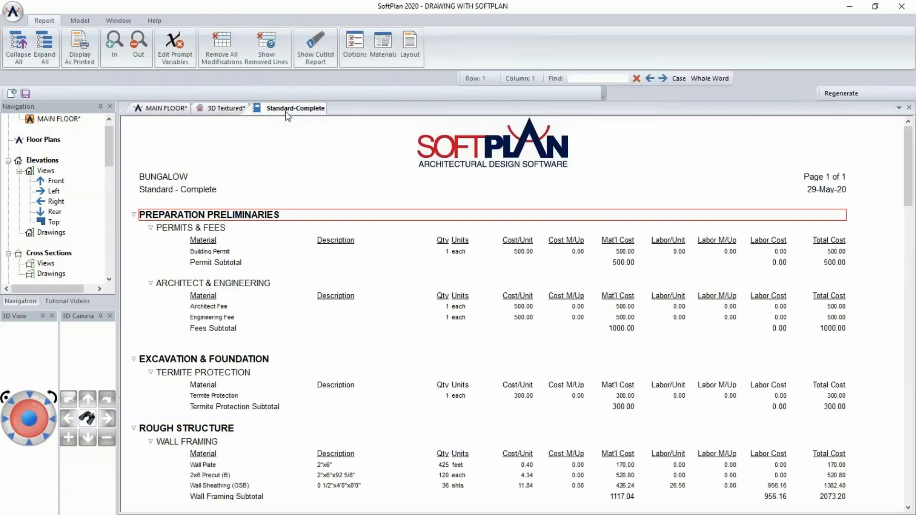
Review the costs in the Standard-Complete material list, close the report and return to the main floor drawing.
scroll(293, 221, down, 3)
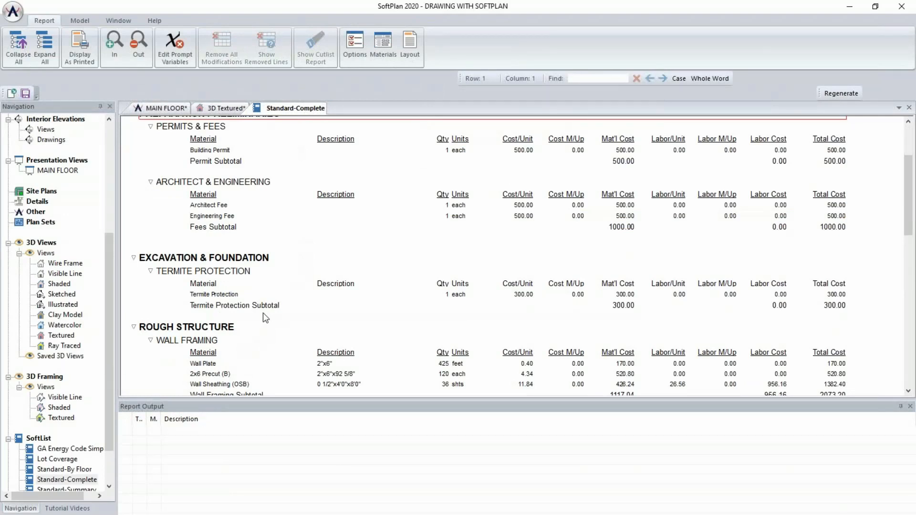
drag(110, 252, 109, 116)
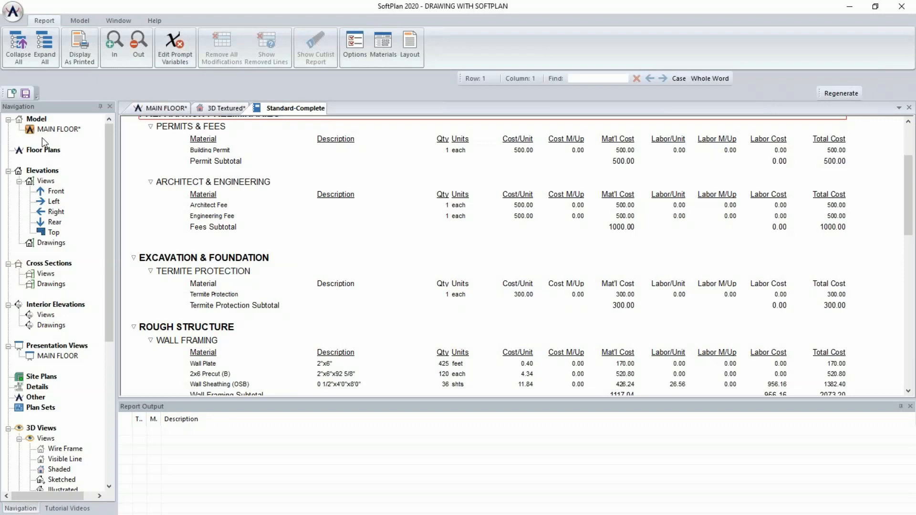
right_click(282, 110)
click(303, 129)
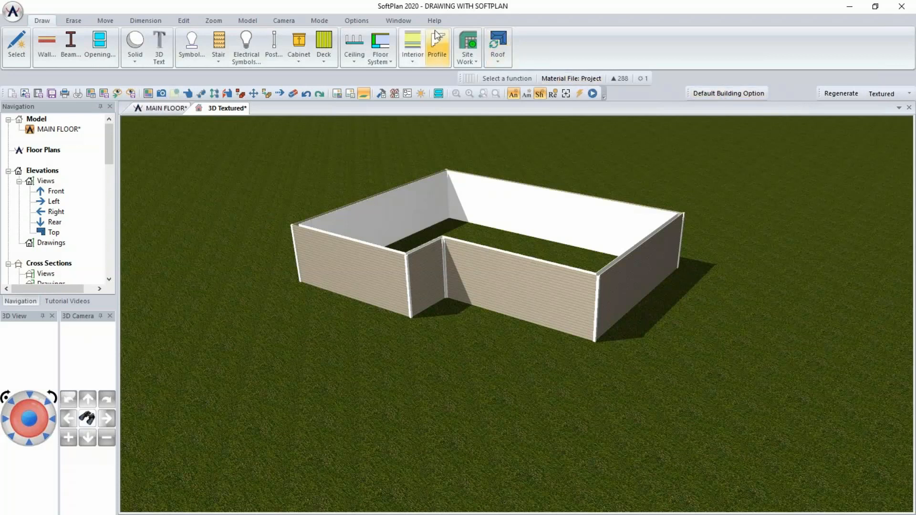
click(157, 108)
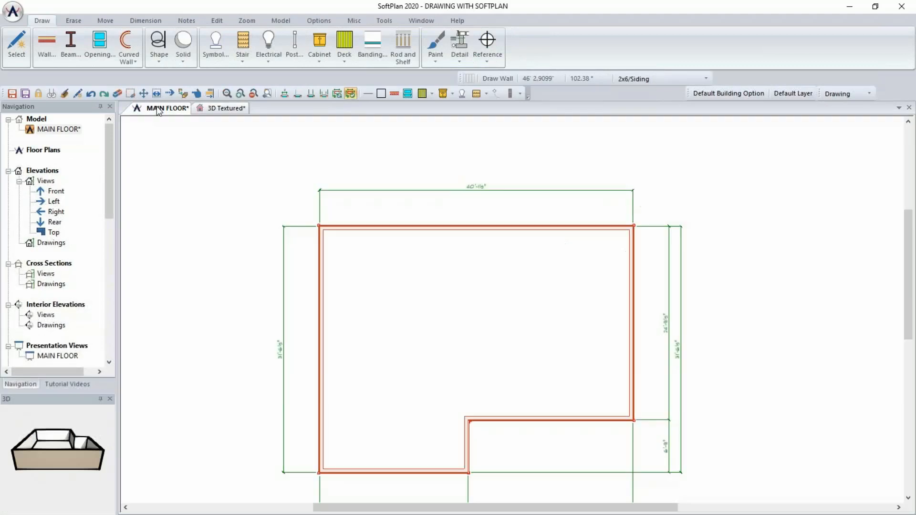
Set the overall width dimension along the upper exterior wall to 40', moving the walls at both ends.
scroll(448, 329, down, 2)
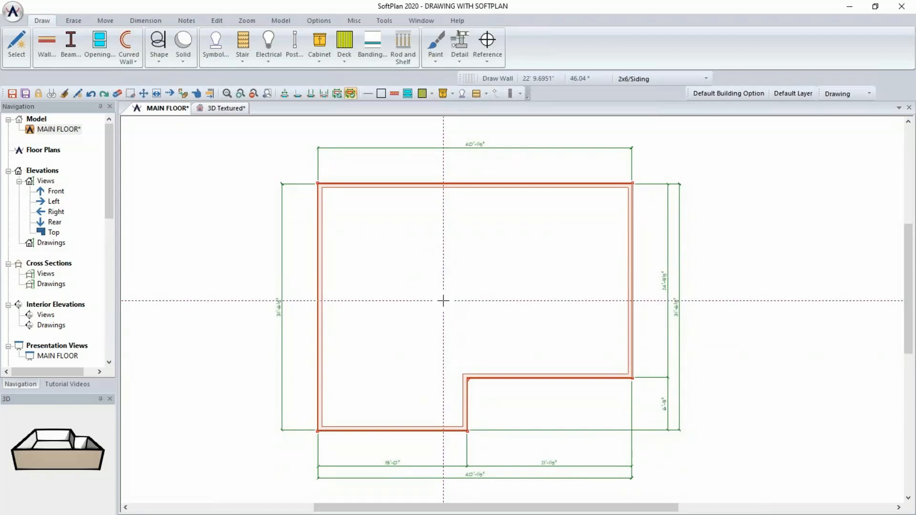
scroll(443, 301, up, 3)
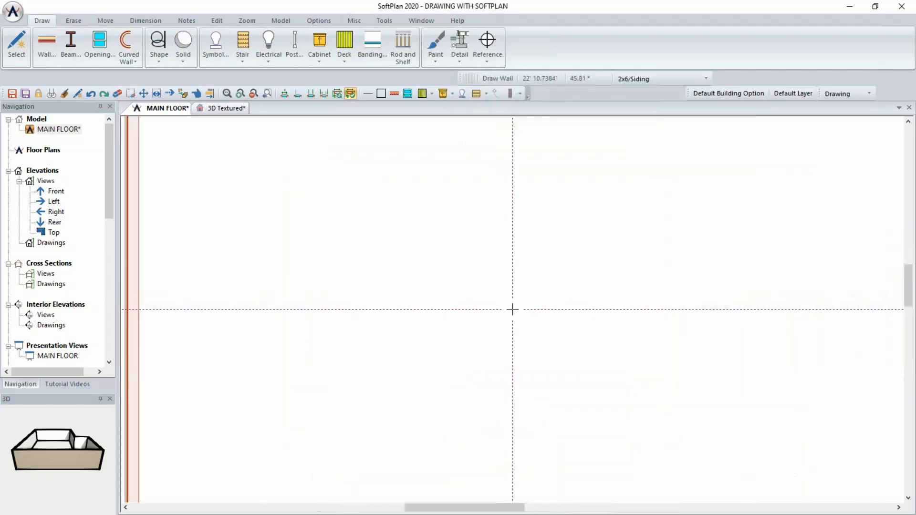
scroll(513, 309, down, 4)
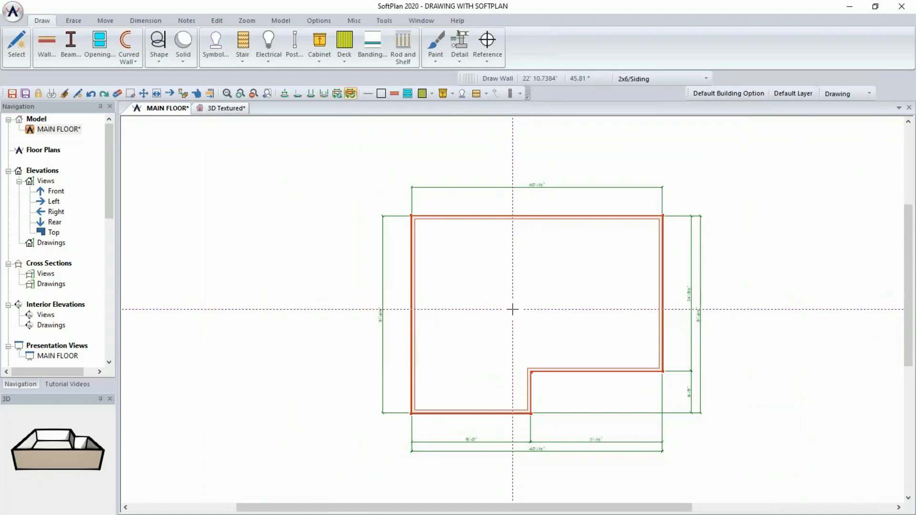
middle_drag(513, 309, 431, 309)
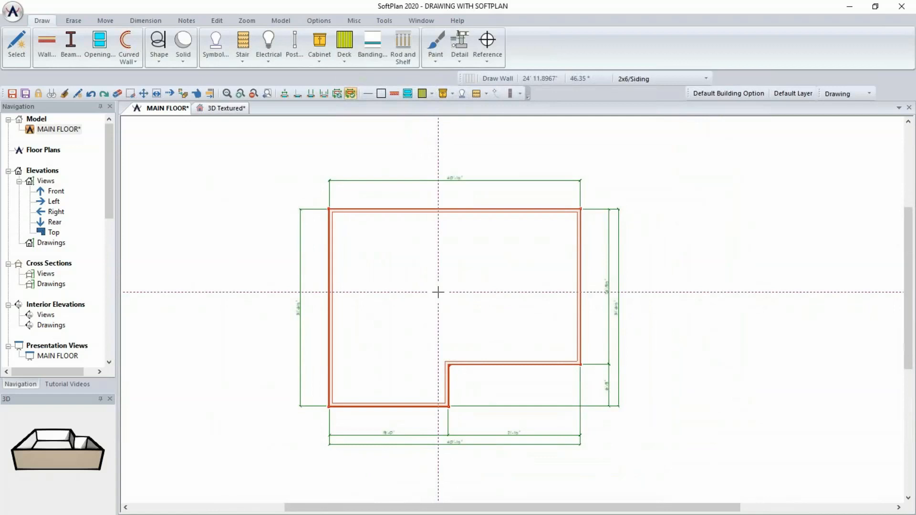
scroll(438, 292, up, 1)
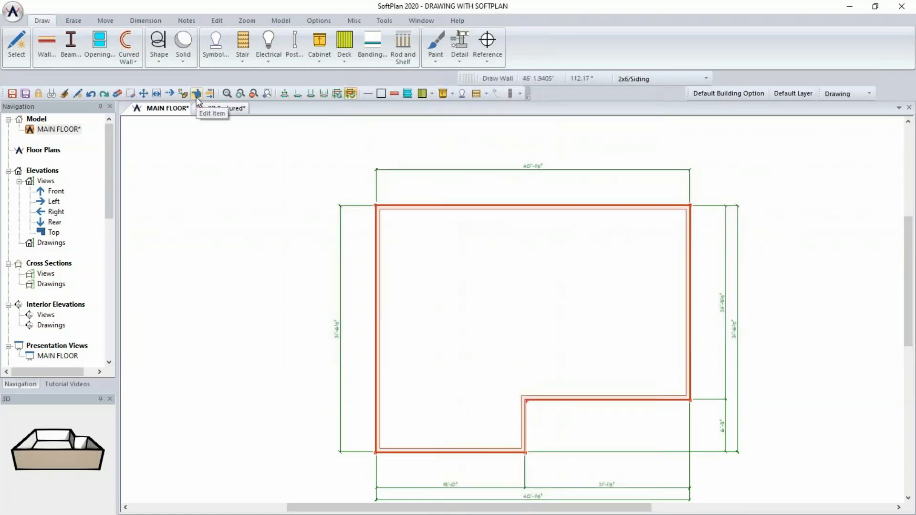
click(215, 20)
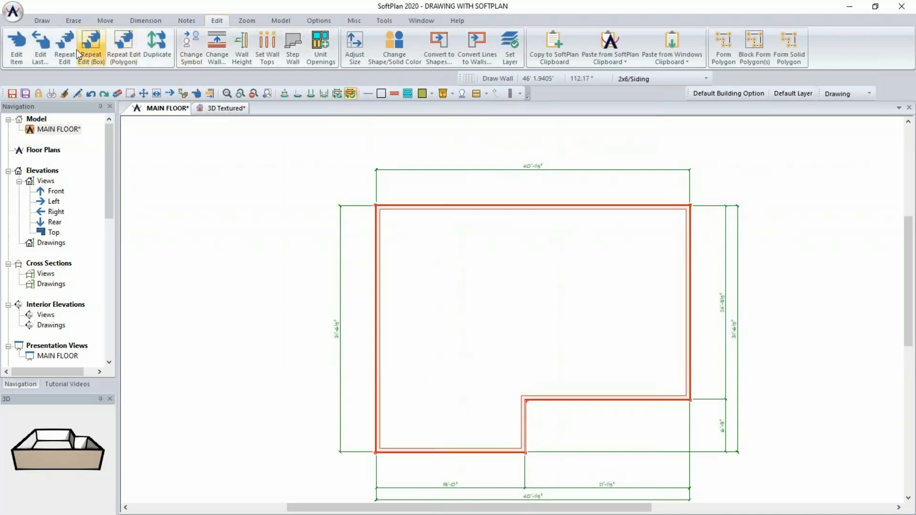
click(17, 47)
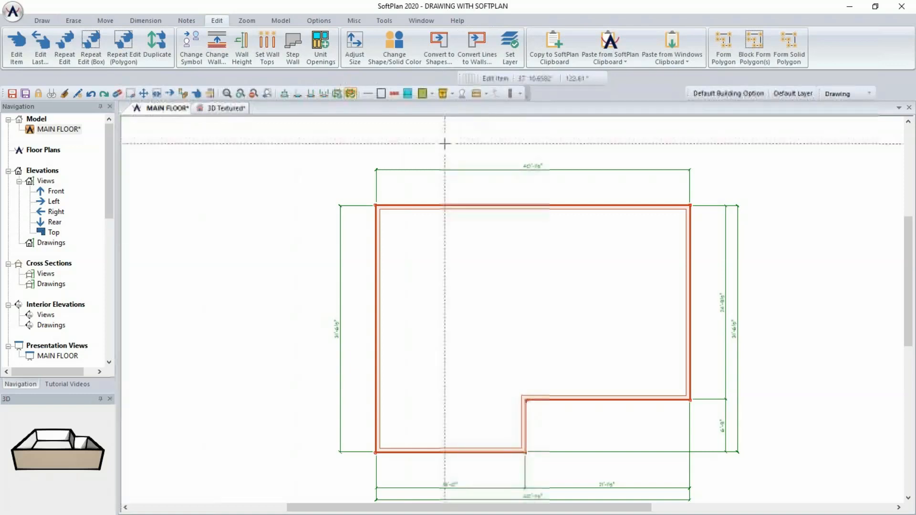
click(526, 167)
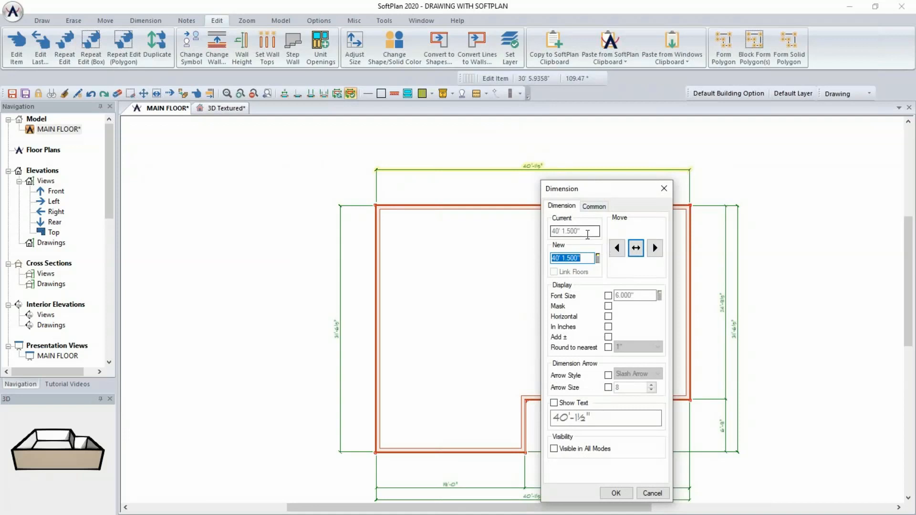
text(40)
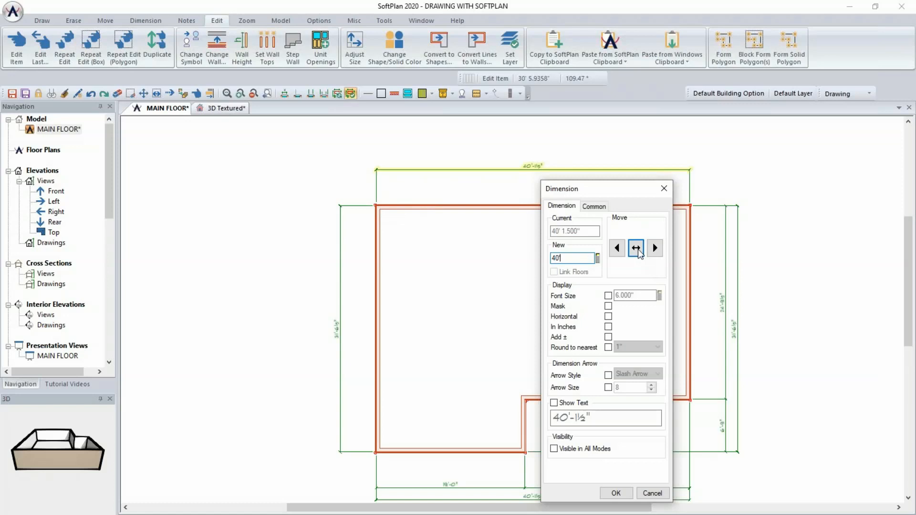
click(636, 248)
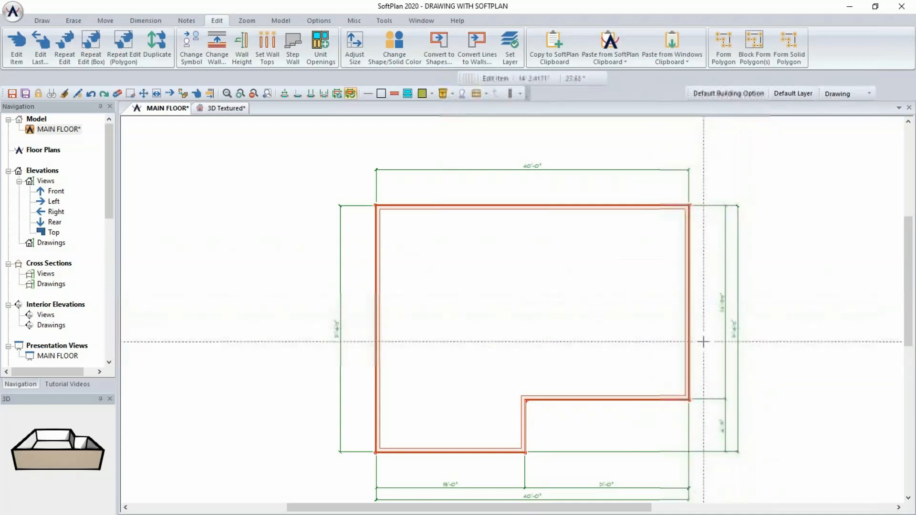
Set the right exterior wall's length to 25' and the depth of the jog below it to 6'.
click(727, 361)
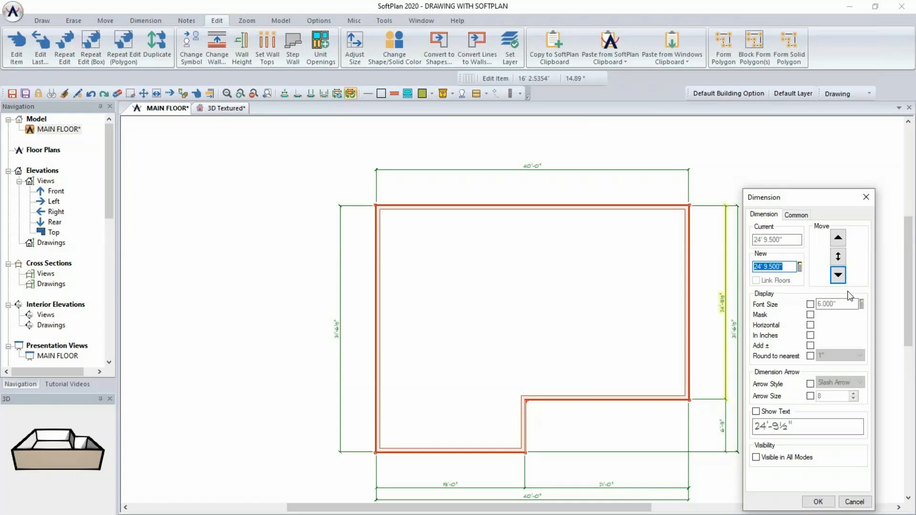
text(25)
key(Return)
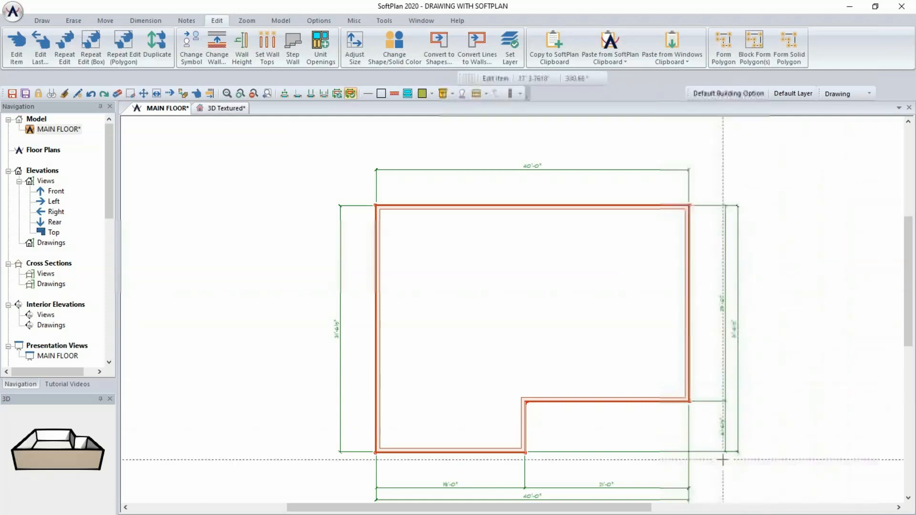
click(726, 429)
text(6)
key(Return)
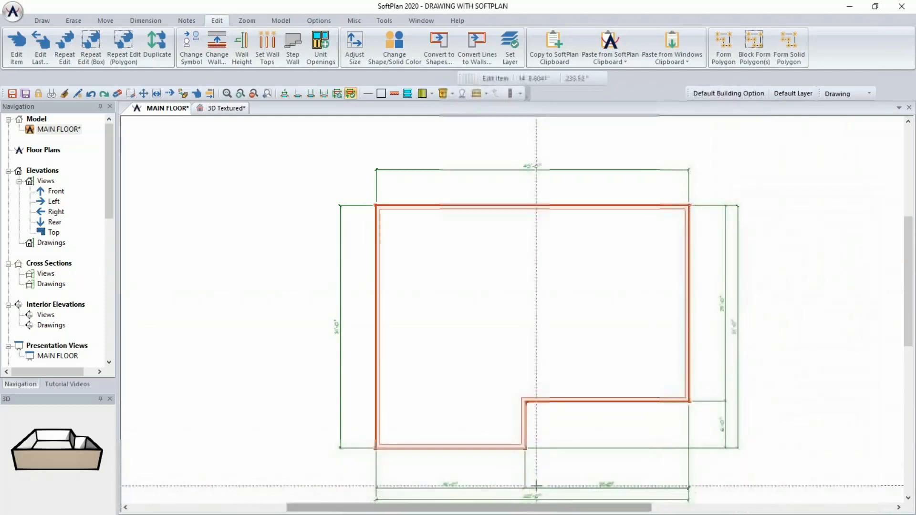
Set the lower dimension between the jog and the right exterior wall to 20', moving the jog wall to the left.
click(535, 486)
text(20' 0.000")
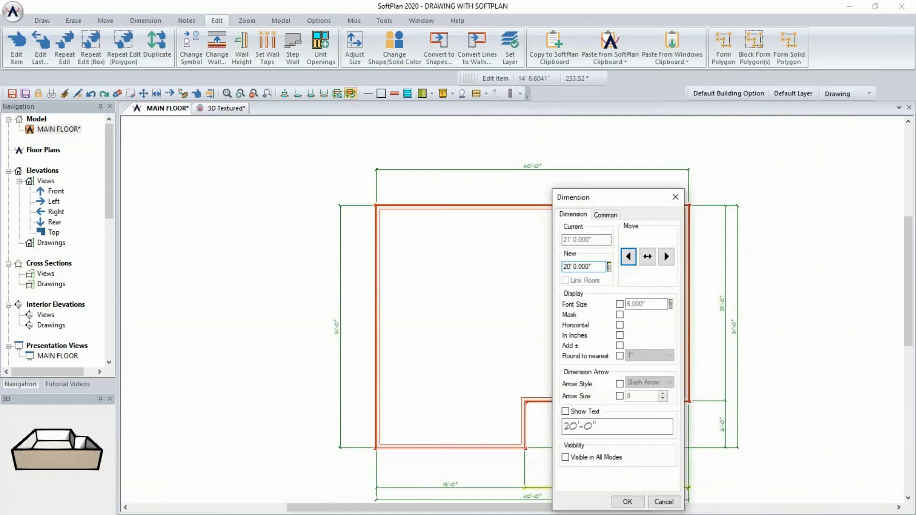
key(Return)
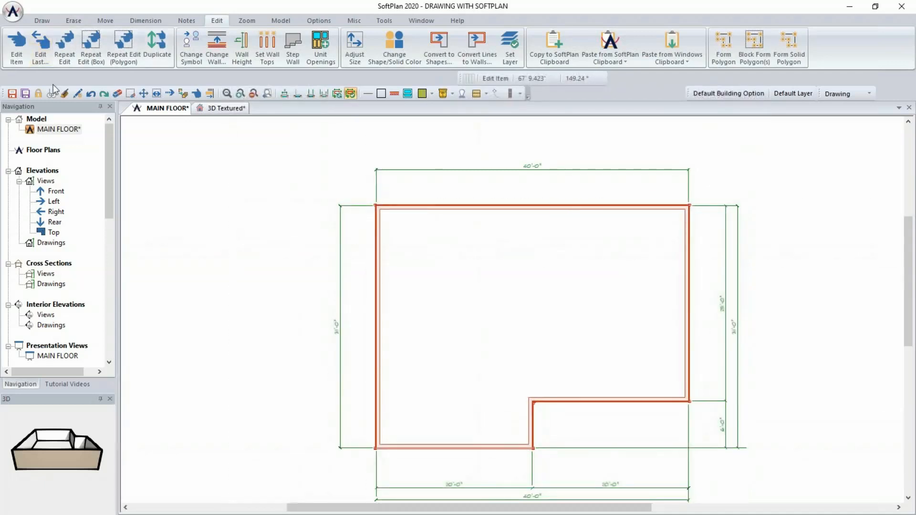
Look through the list of keyboard shortcut commands and close it.
click(65, 97)
key(shift+F1)
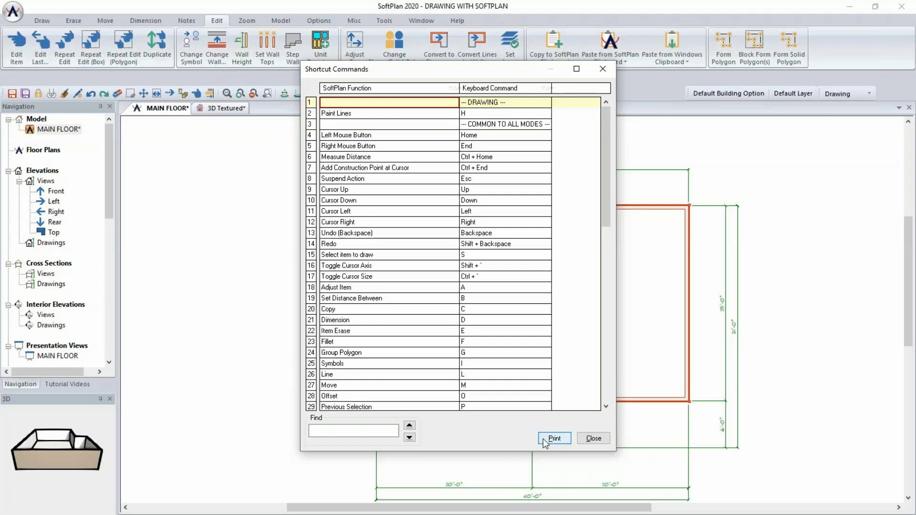
click(594, 438)
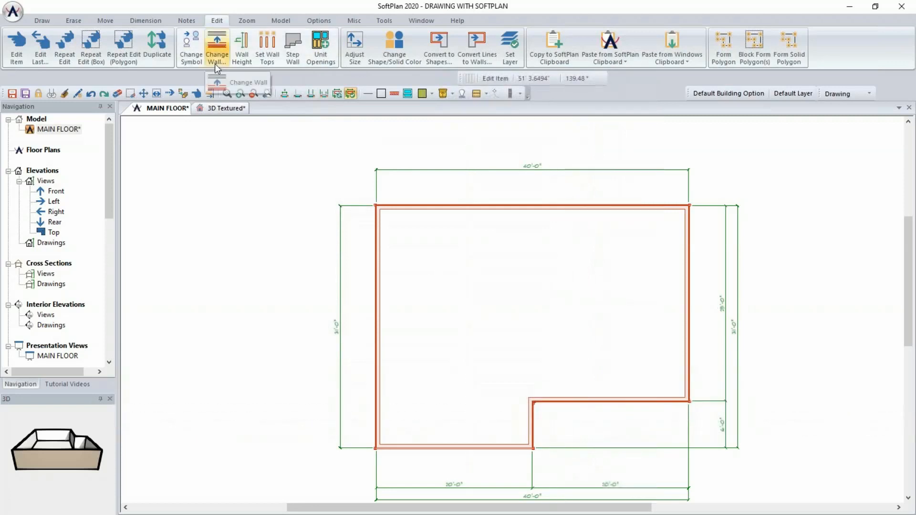
Draw Partition 5.5" Garage walls up from the jog corner and about 19'-6" across to the left exterior wall.
click(43, 21)
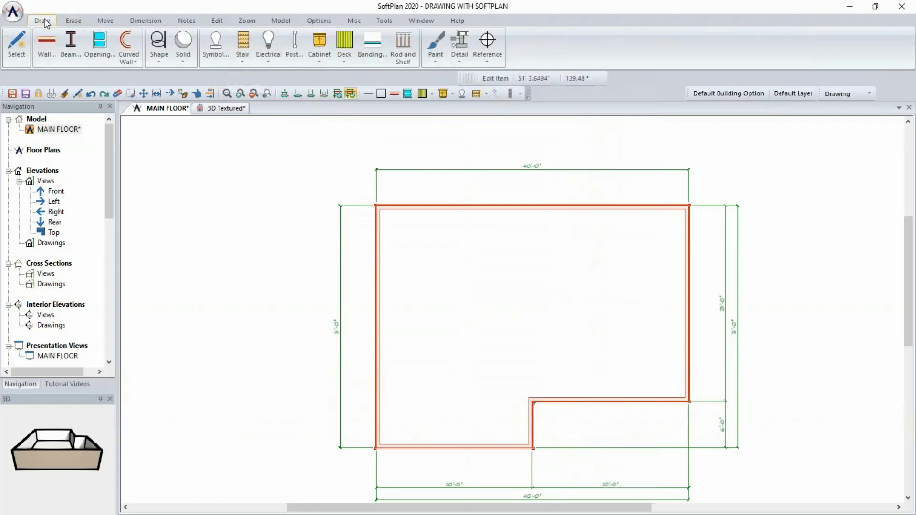
click(49, 49)
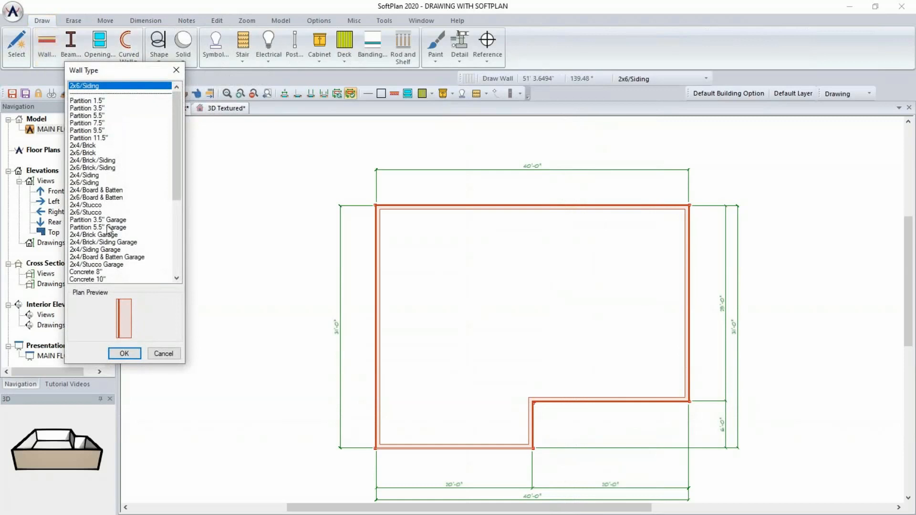
click(108, 228)
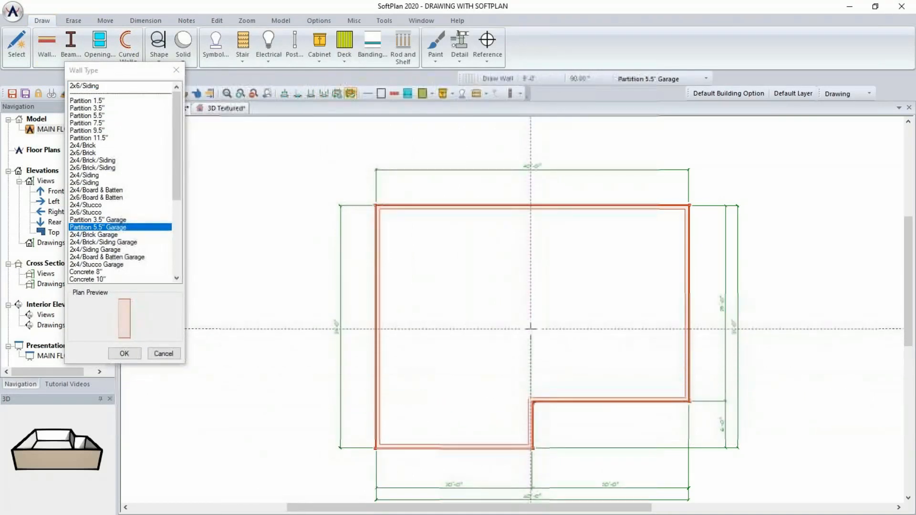
click(530, 313)
click(379, 314)
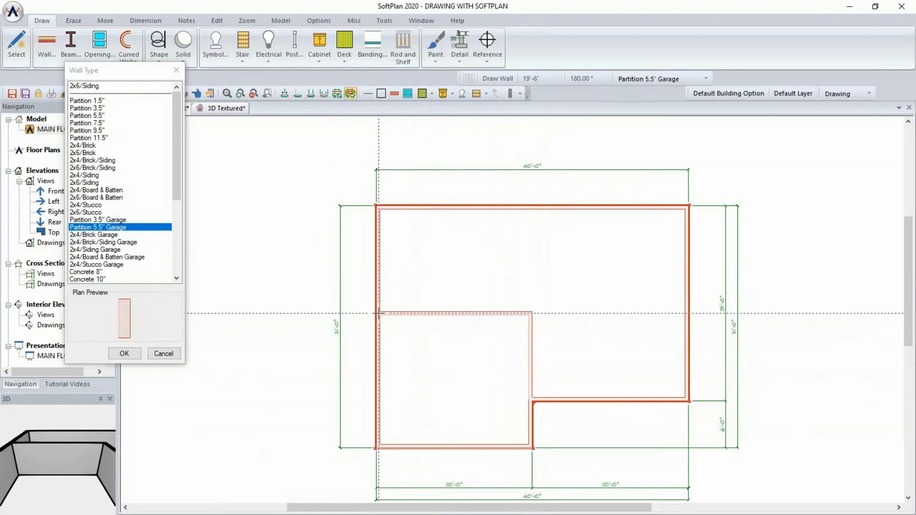
Draw Partition 3.5" walls dividing the upper-left area and enclosing a small room about 9 by 6 ft against the upper exterior wall.
click(97, 109)
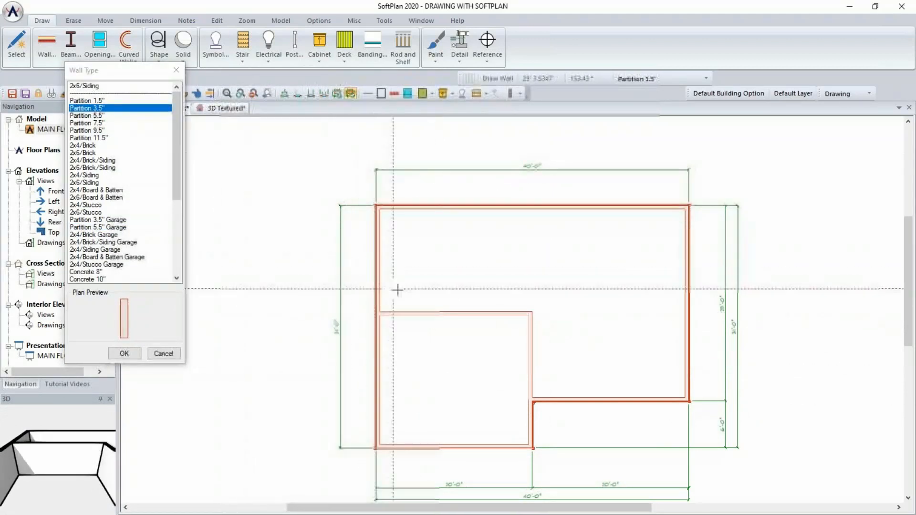
click(465, 204)
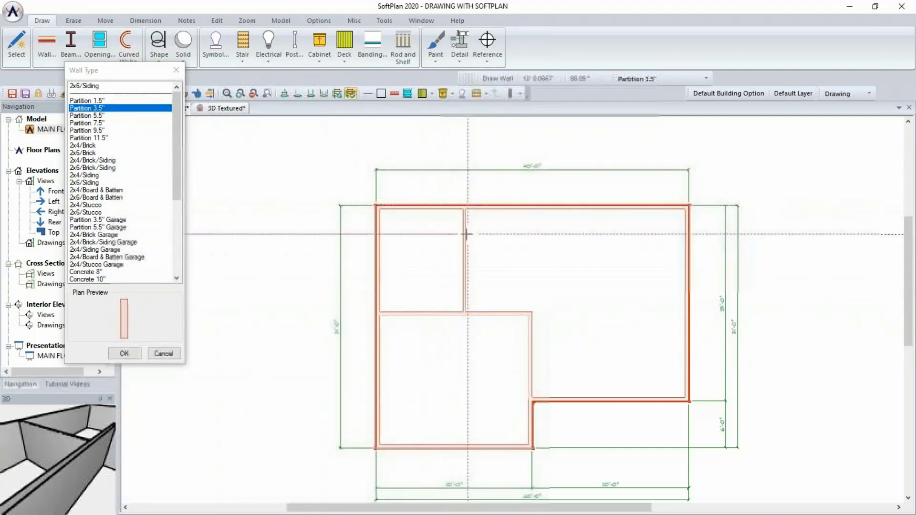
click(464, 258)
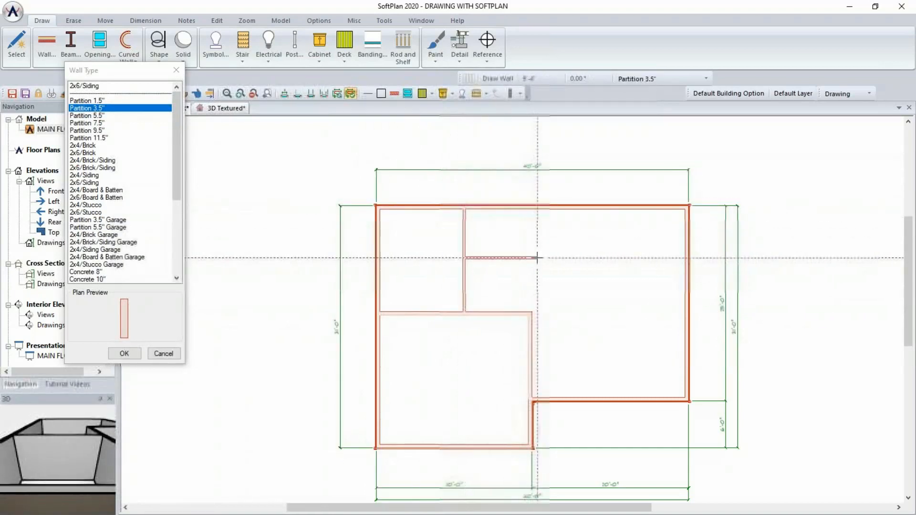
click(537, 258)
click(538, 211)
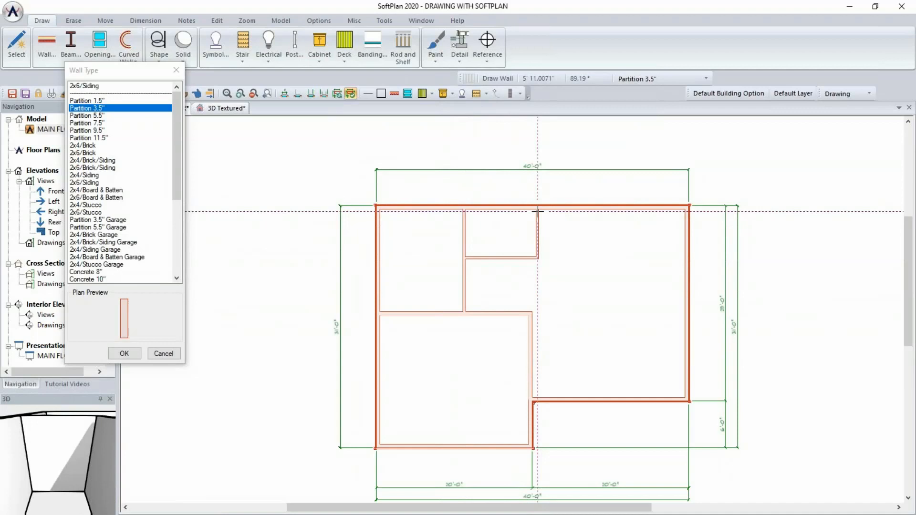
click(125, 354)
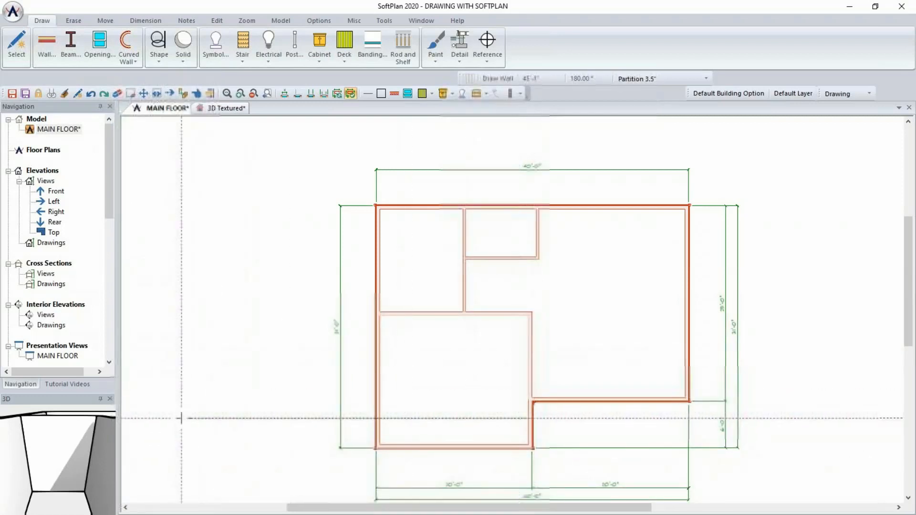
Change the short jog wall to 2x4/Brick/Siding Garage, aligning the Outside of Current Wall's Outermost Bearing Material with the Outside of New Wall.
click(198, 93)
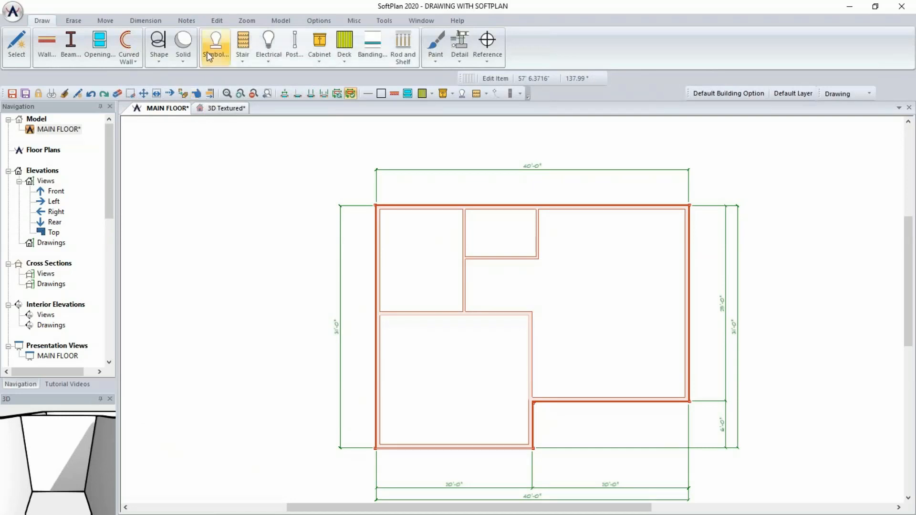
click(216, 21)
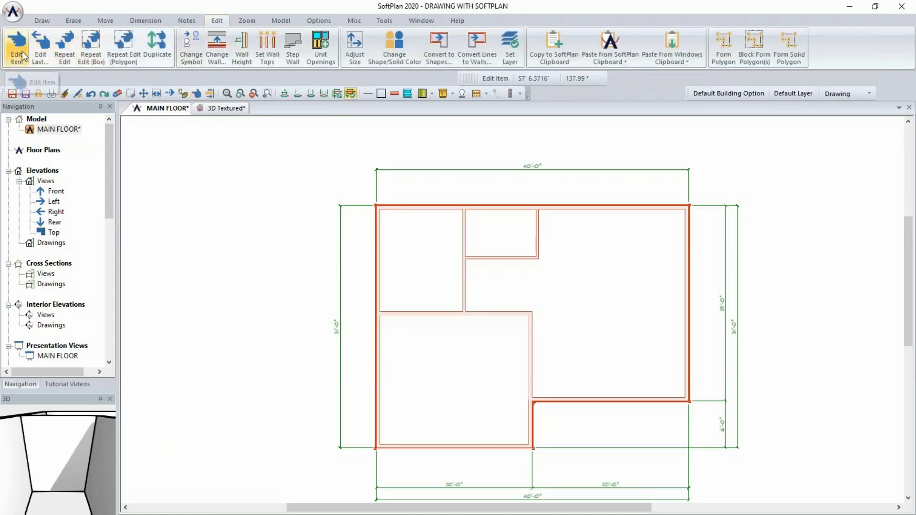
click(197, 94)
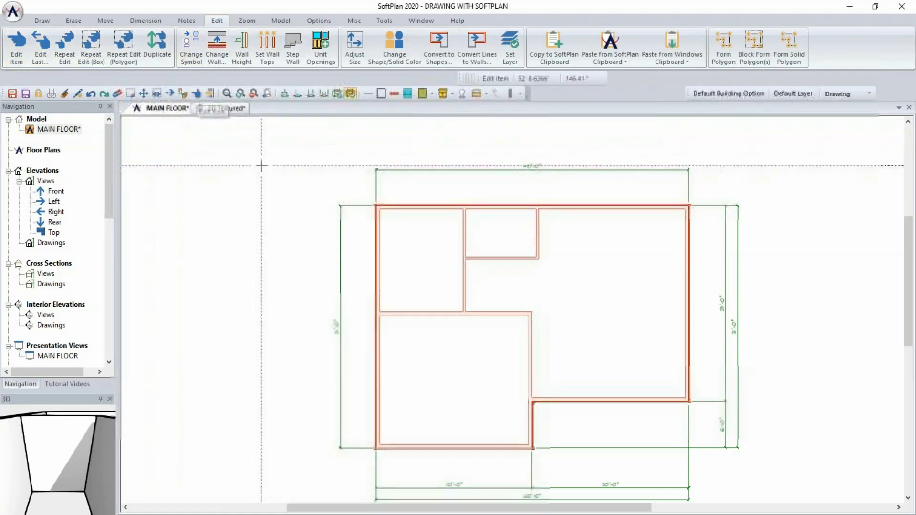
right_click(465, 362)
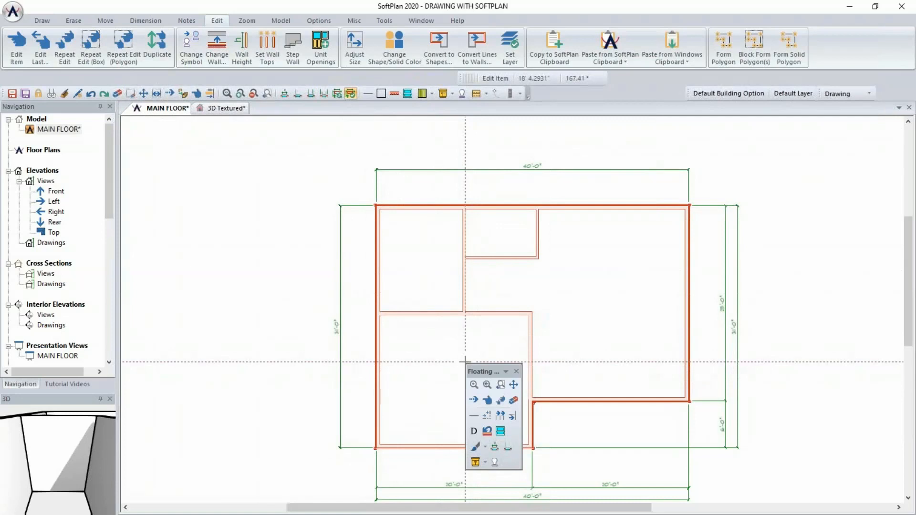
click(489, 399)
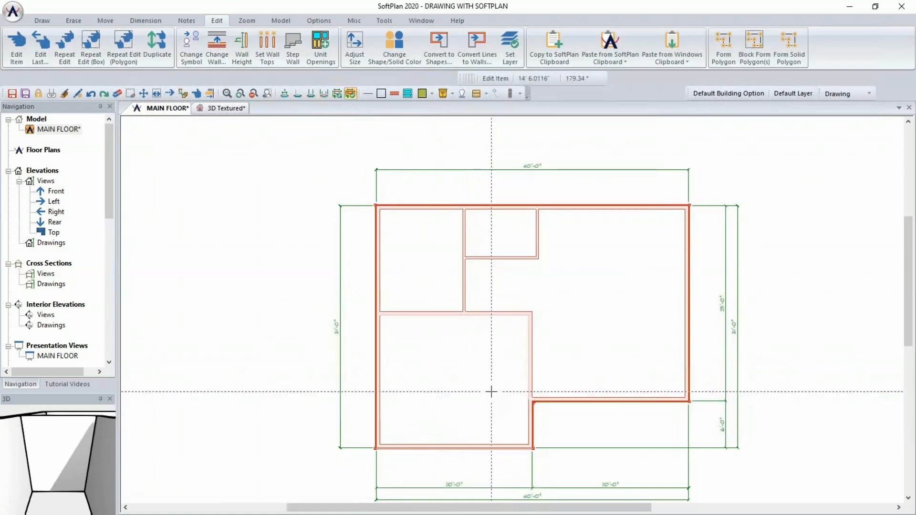
right_click(531, 422)
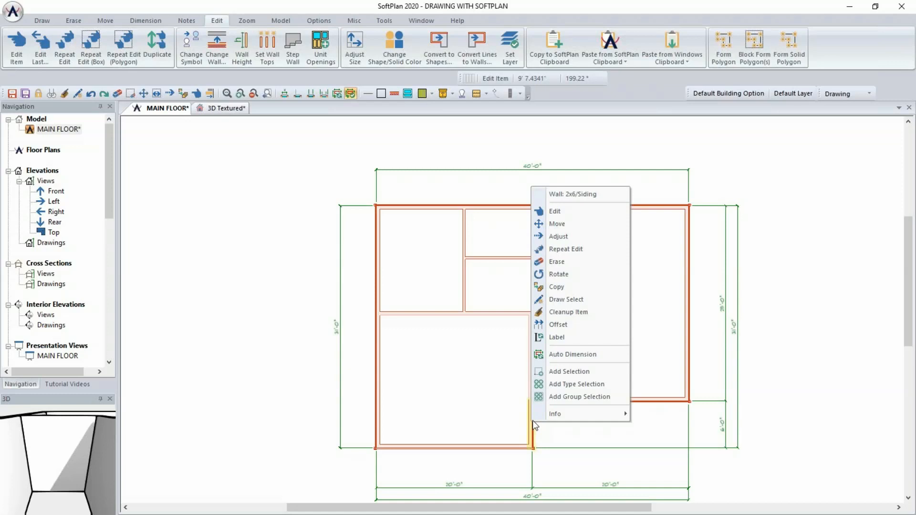
click(555, 212)
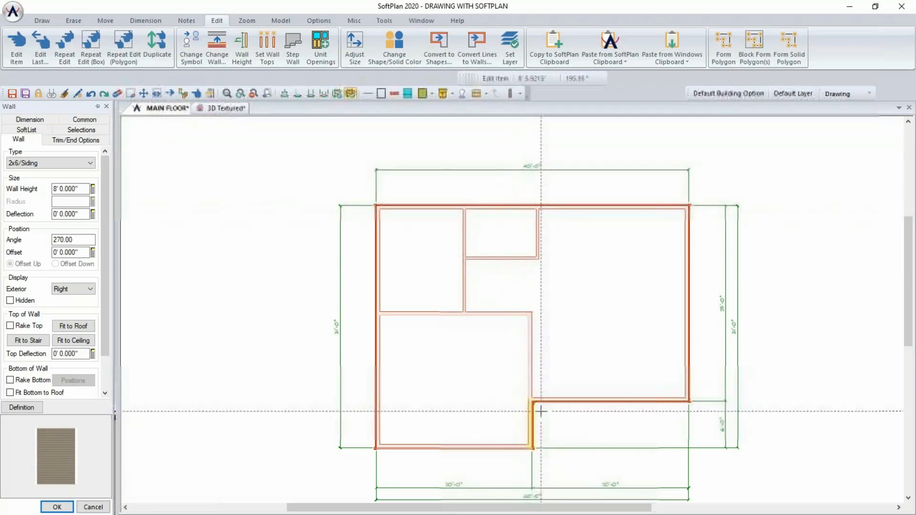
click(44, 164)
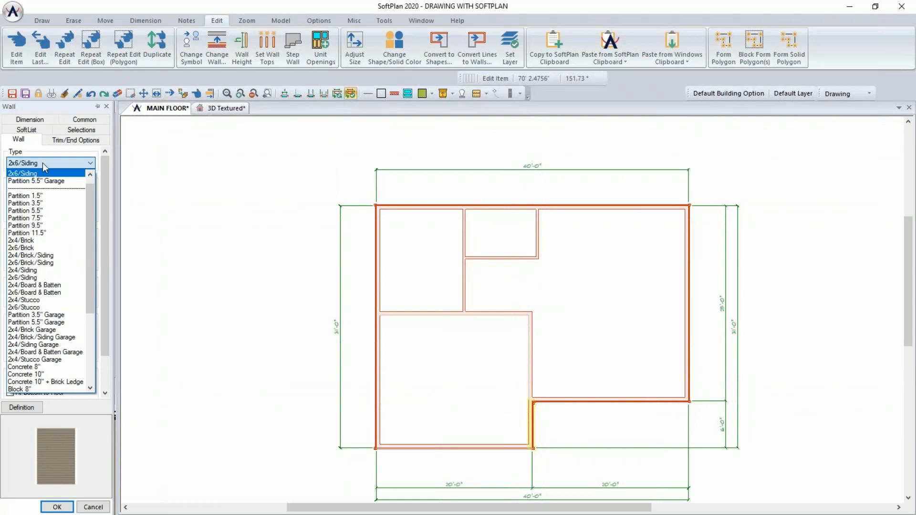
click(74, 337)
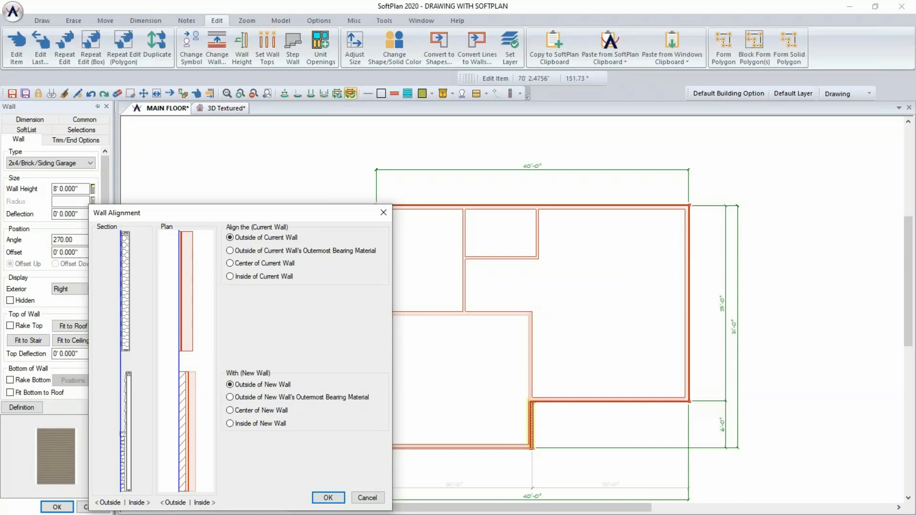
click(236, 252)
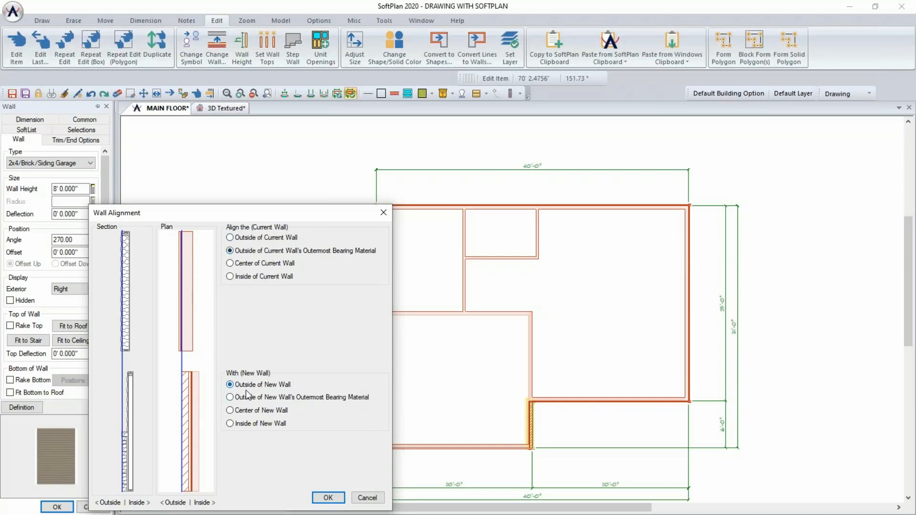
click(328, 498)
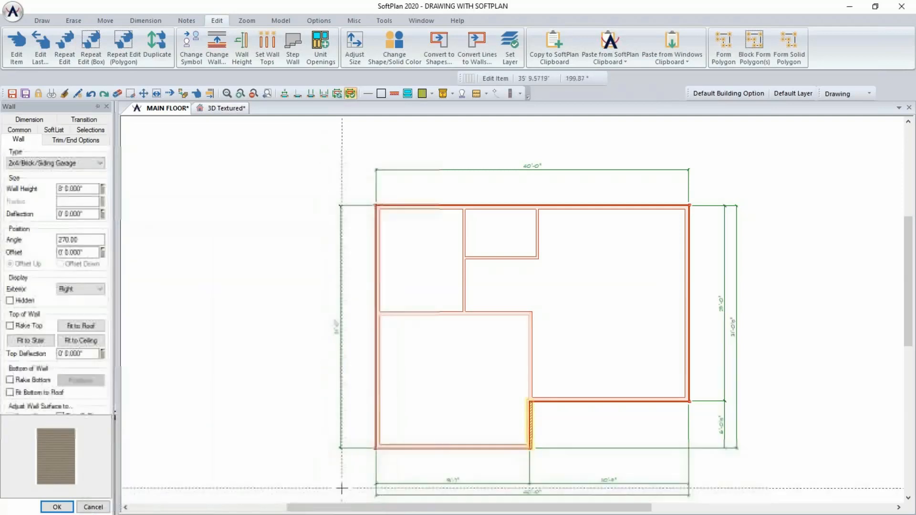
Change the garage's lower exterior wall to 2x4/Brick/Siding Garage, aligning its outermost bearing material with the outside of the new wall.
click(465, 447)
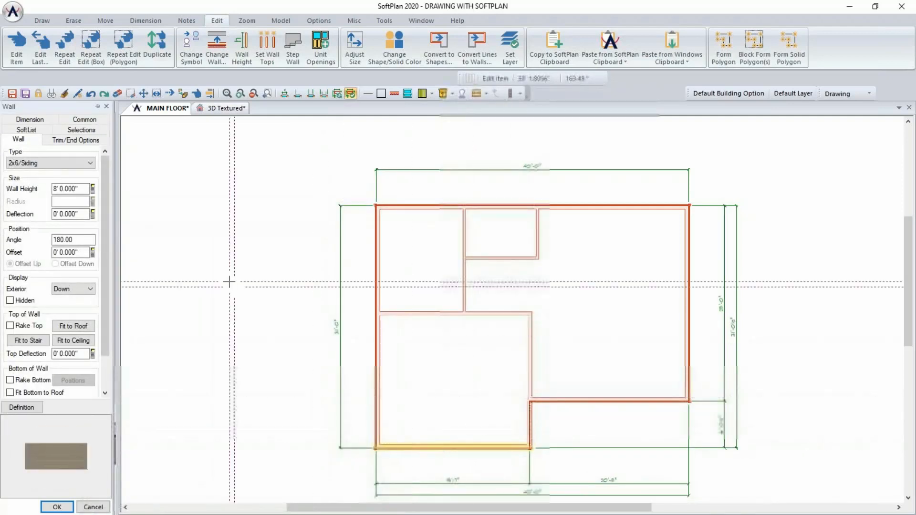
click(56, 164)
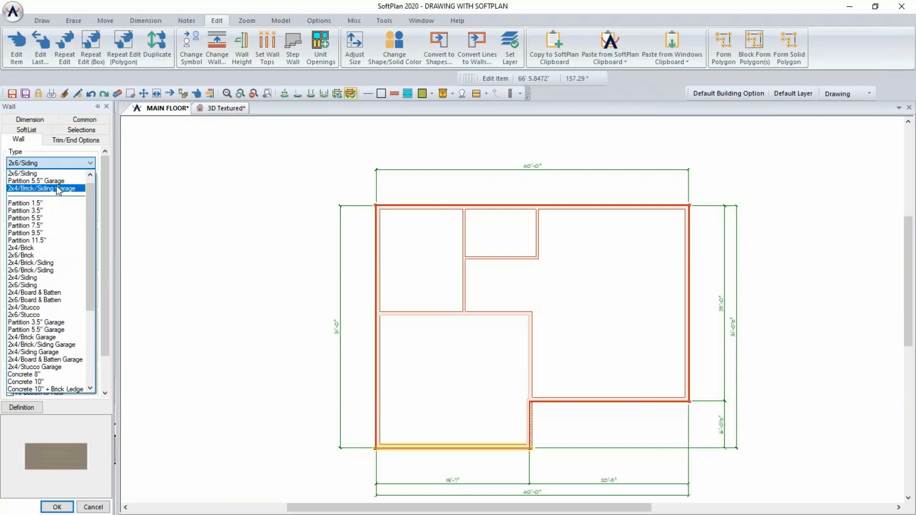
click(58, 189)
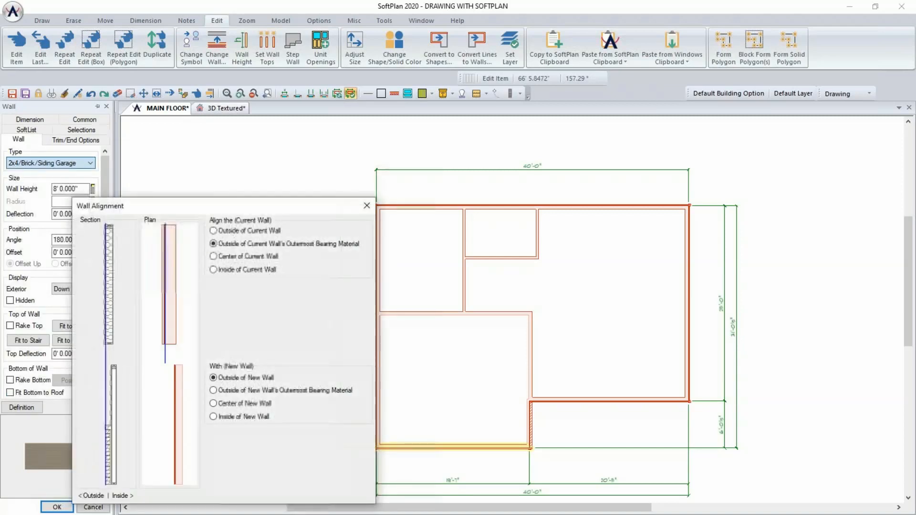
click(312, 492)
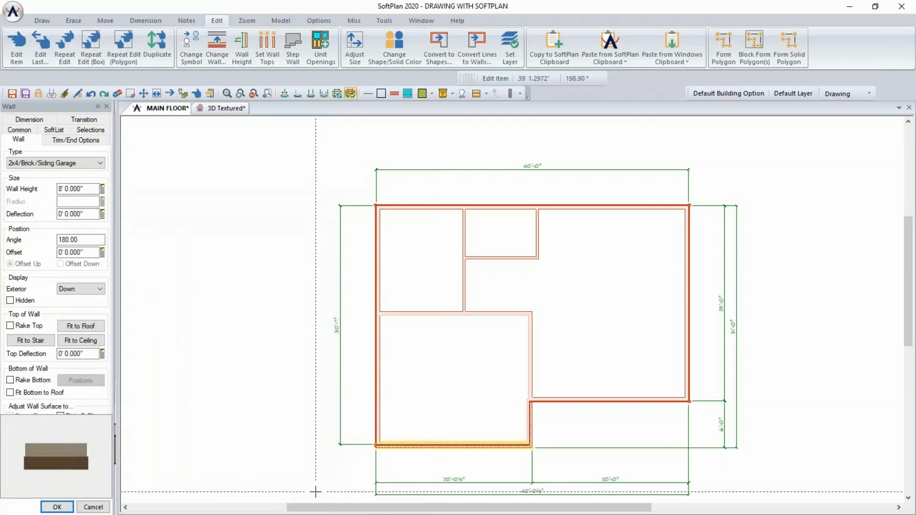
Change the recessed lower exterior wall right of the jog to 2x6/Brick/Siding, aligning its outermost bearing material with the new wall's outside.
click(611, 400)
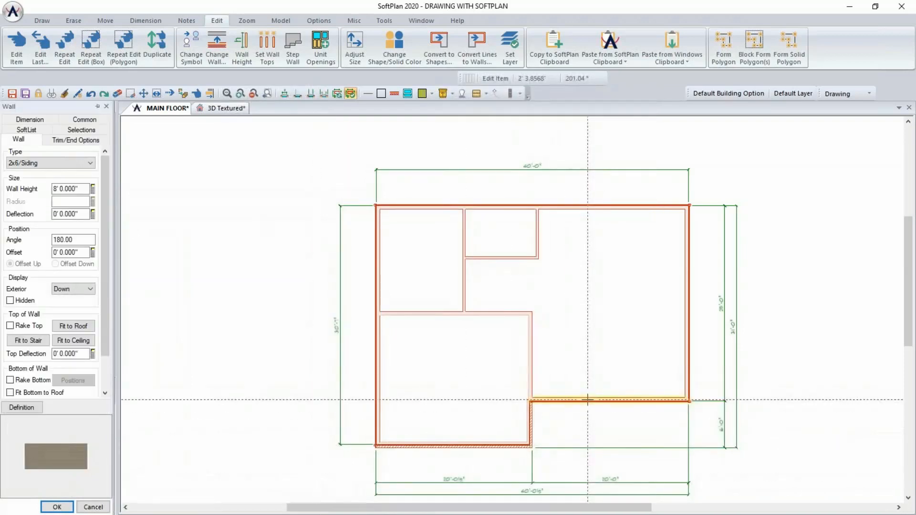
click(20, 162)
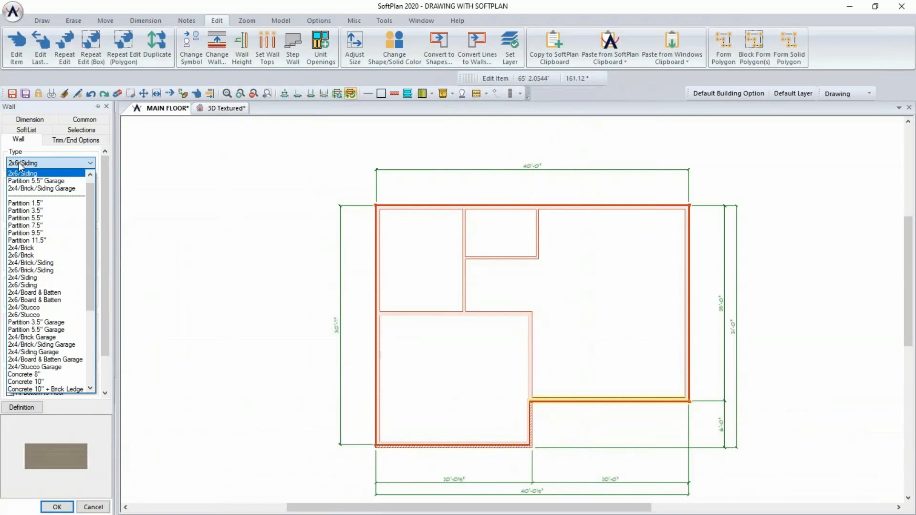
click(46, 270)
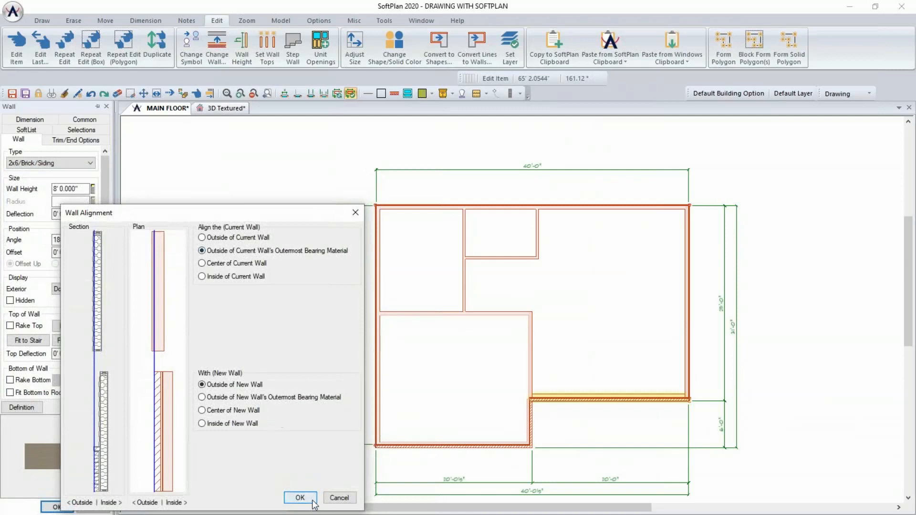
click(299, 497)
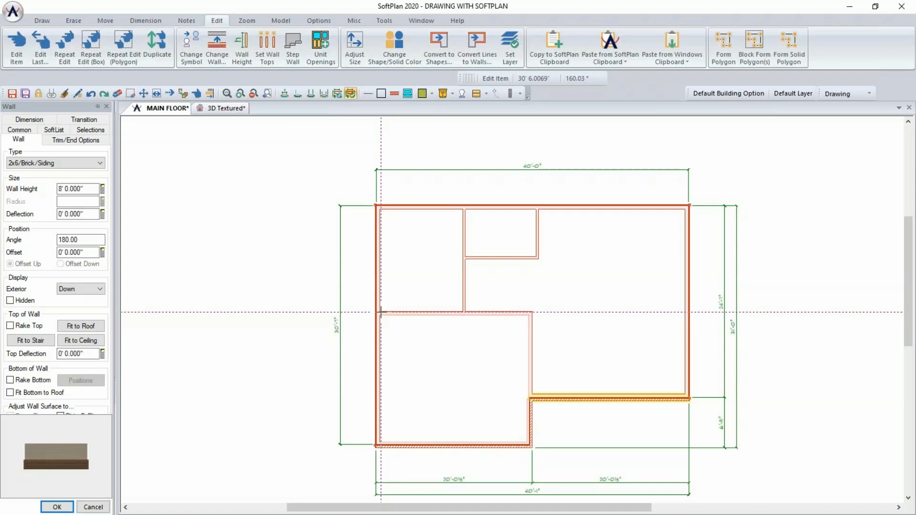
Insert a break in the left exterior wall where the horizontal garage partition meets it.
click(384, 22)
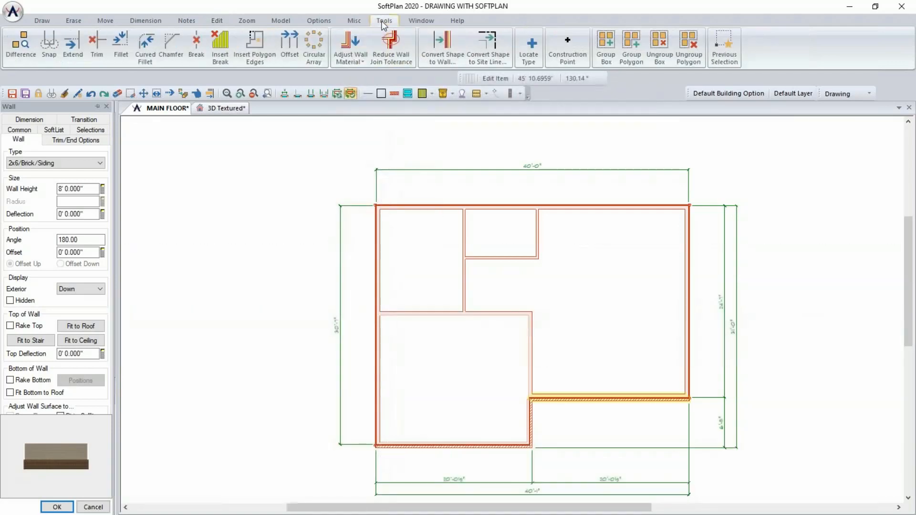
click(222, 55)
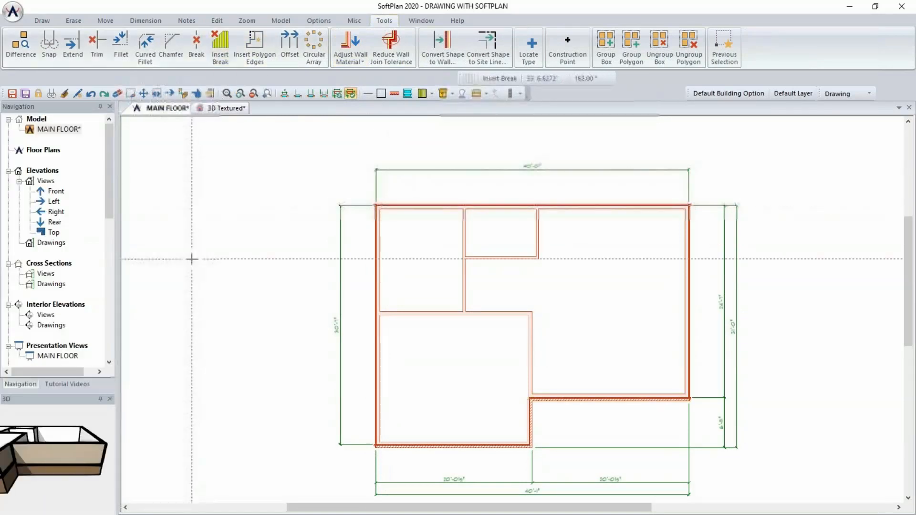
click(369, 313)
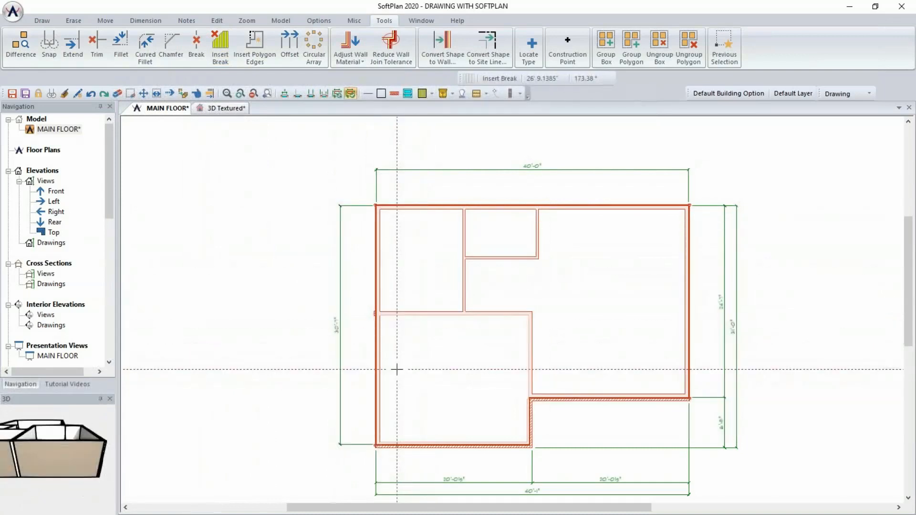
Change the left exterior wall segment beside the garage to 2x4/Siding Garage, aligning the outermost bearing materials of the current and new walls.
right_click(378, 368)
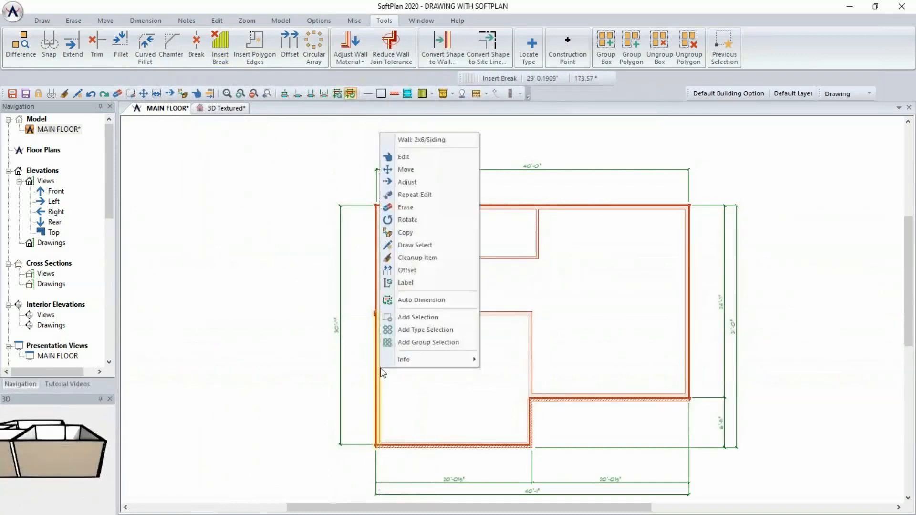
click(403, 157)
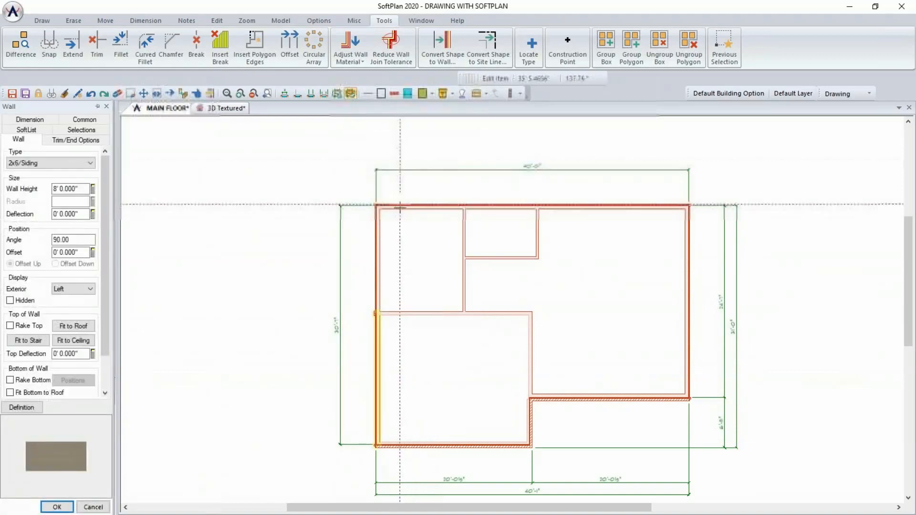
click(69, 164)
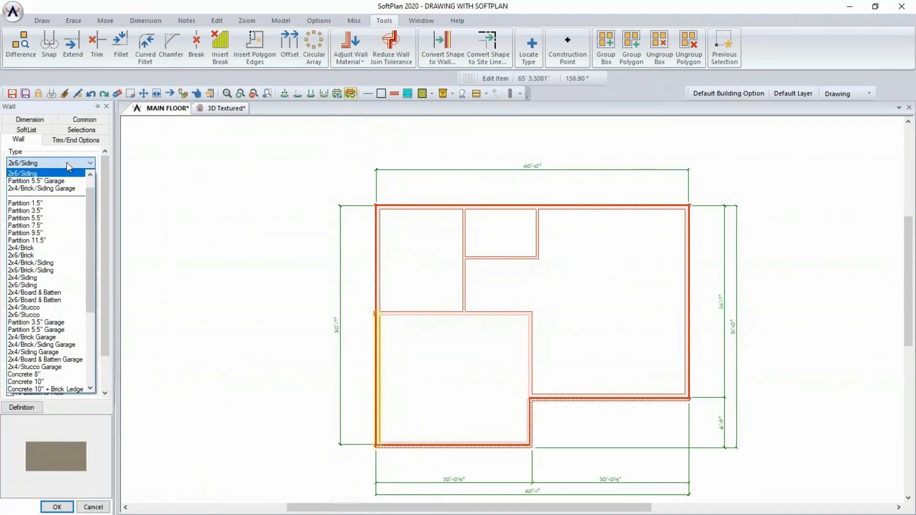
click(47, 354)
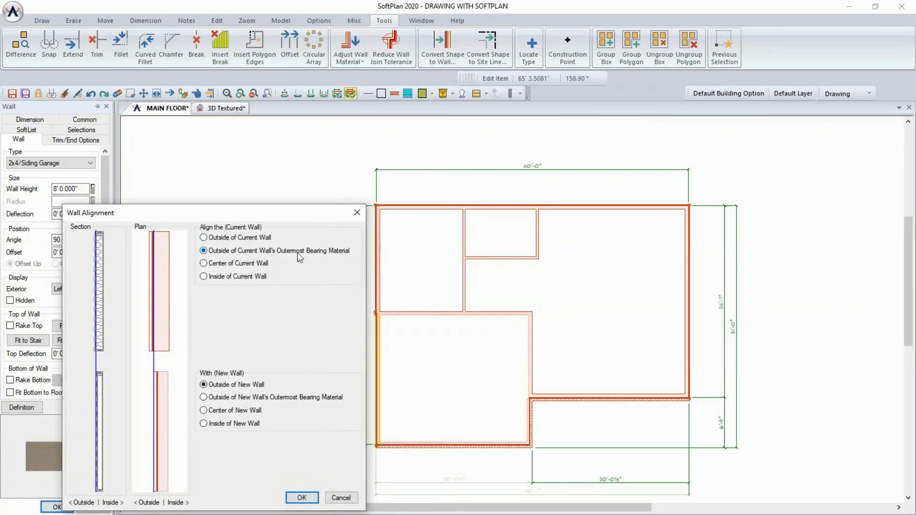
click(224, 398)
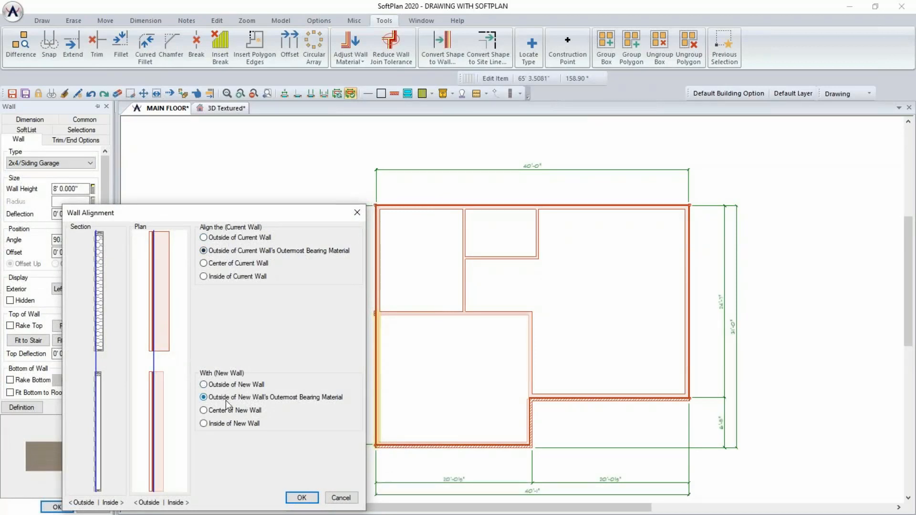
click(301, 498)
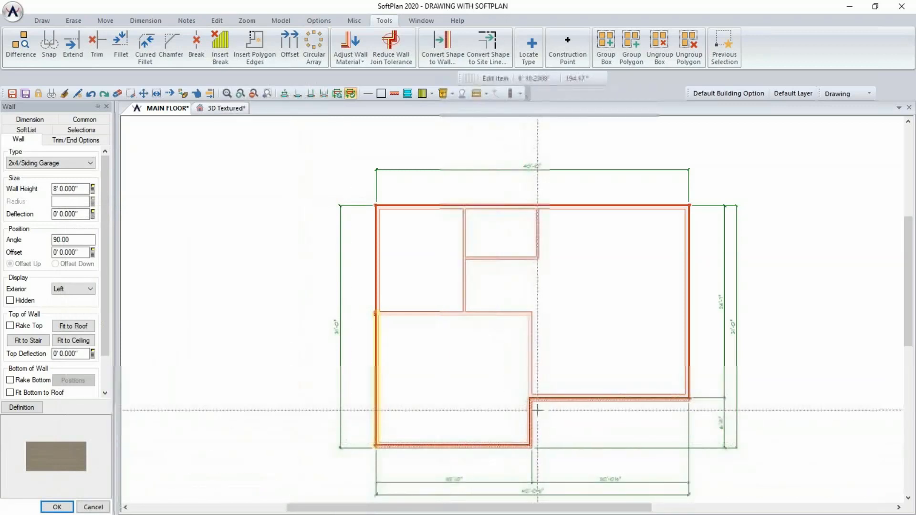
Align the garage side of the vertical garage partition with the inside edge of the brick jog wall below it.
scroll(531, 399, up, 3)
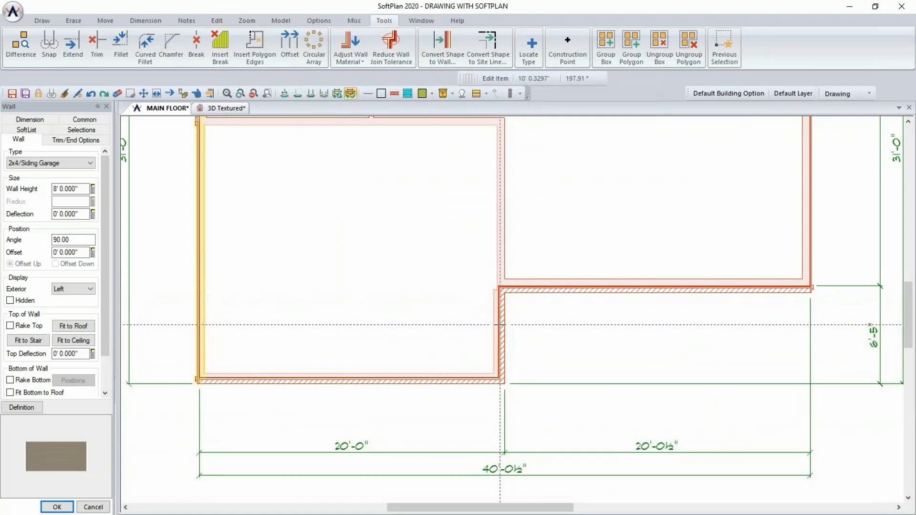
click(212, 94)
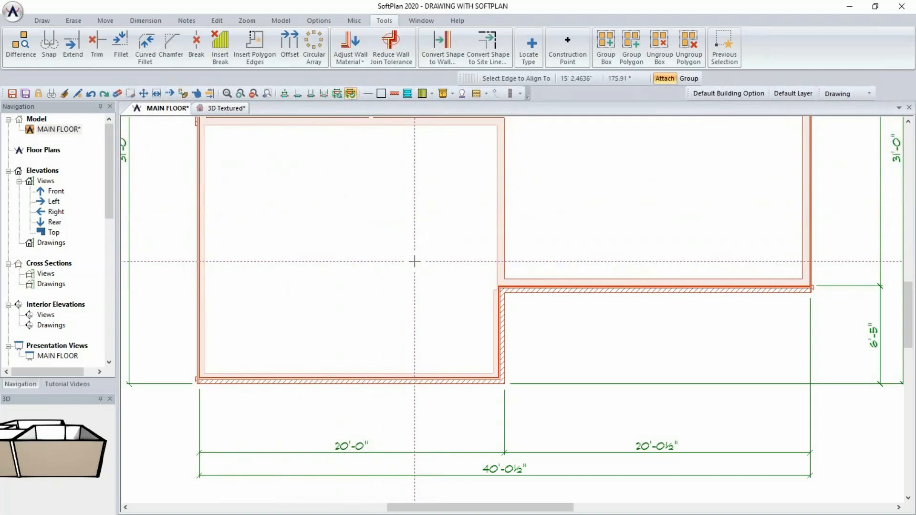
click(493, 327)
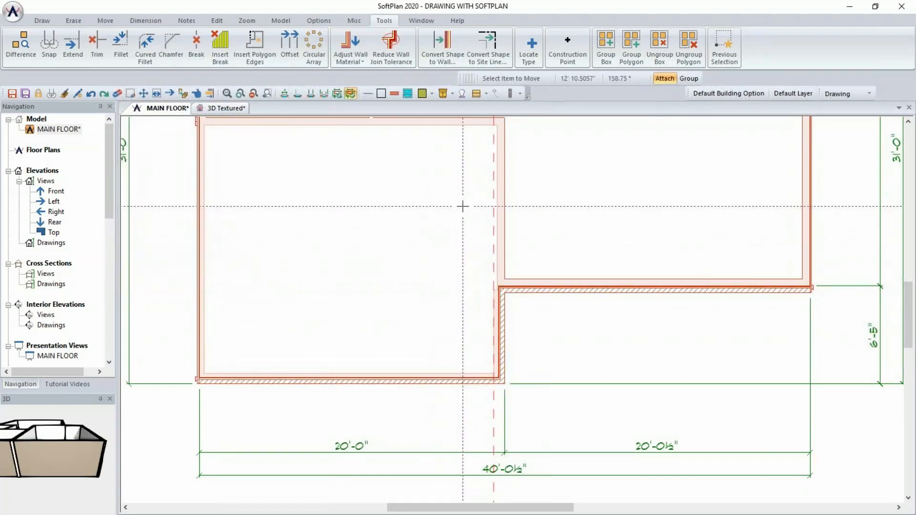
click(497, 225)
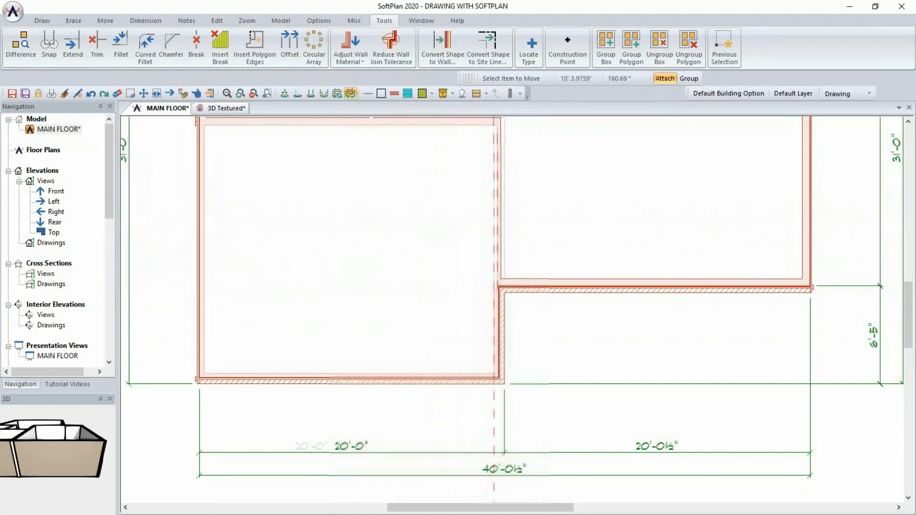
click(493, 226)
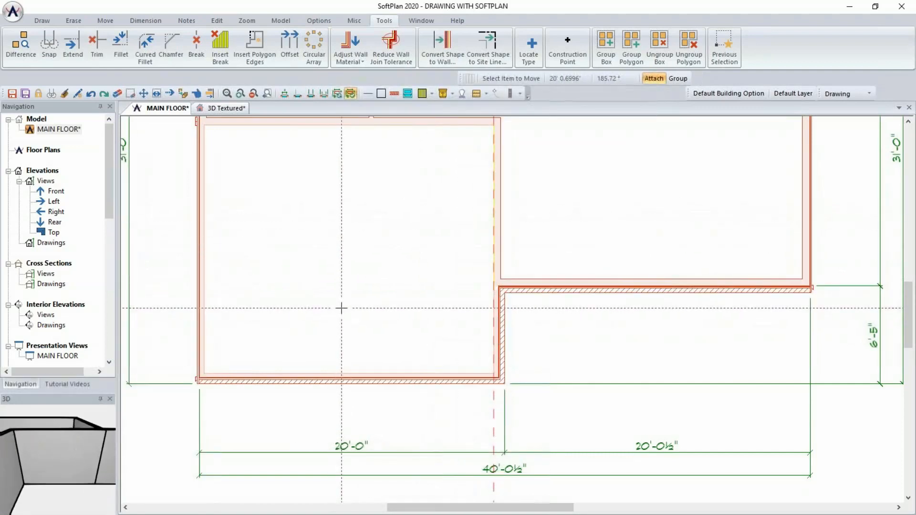
Align the right face of the small upper room's vertical partition with the right face of the vertical garage partition.
middle_drag(419, 203, 409, 368)
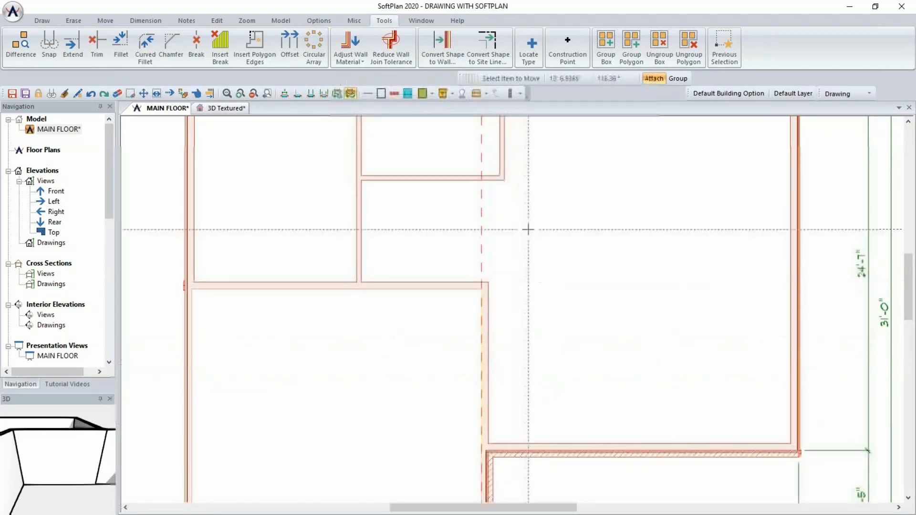
click(504, 126)
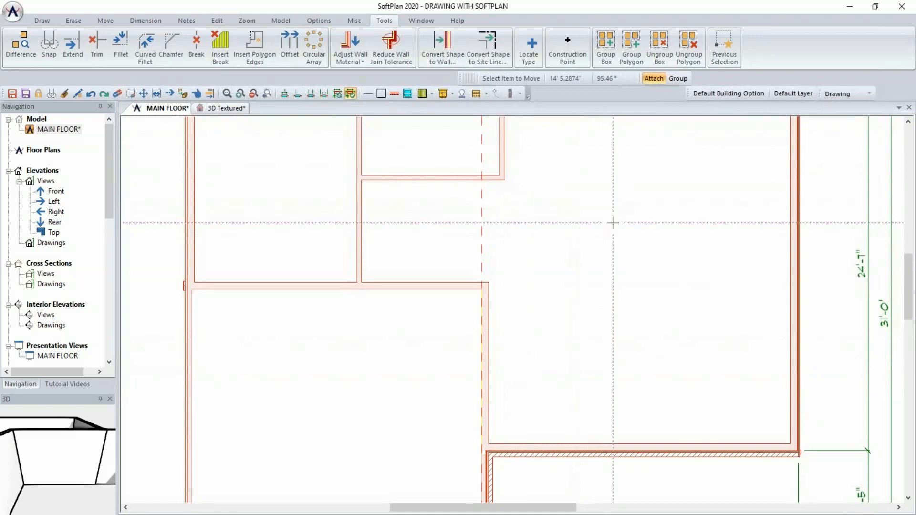
right_click(613, 223)
click(491, 334)
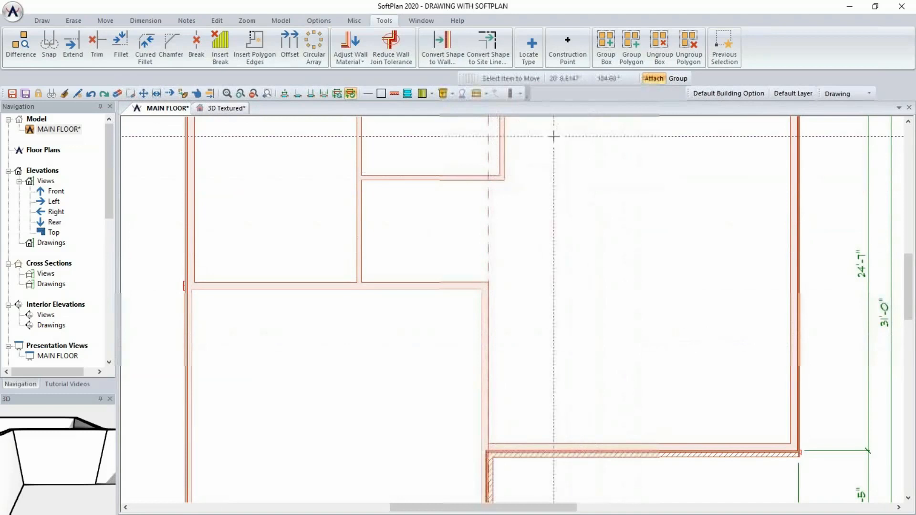
click(502, 143)
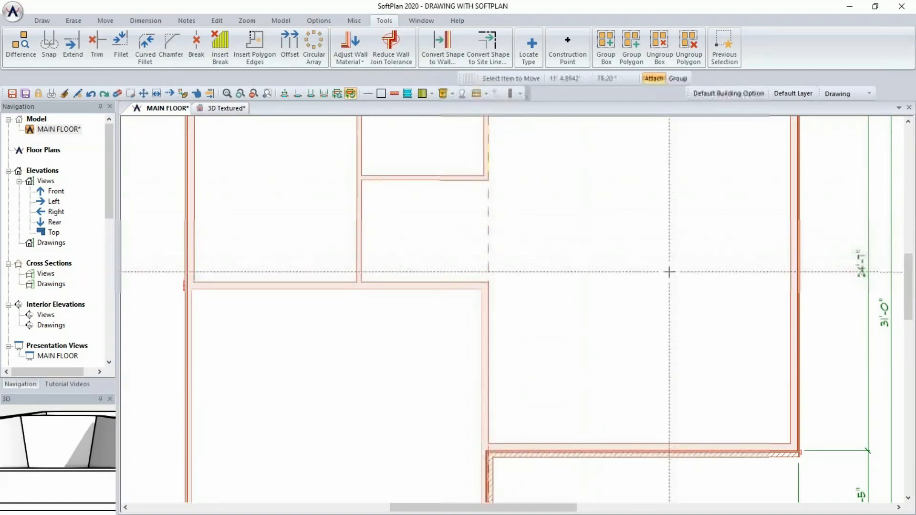
scroll(663, 276, down, 2)
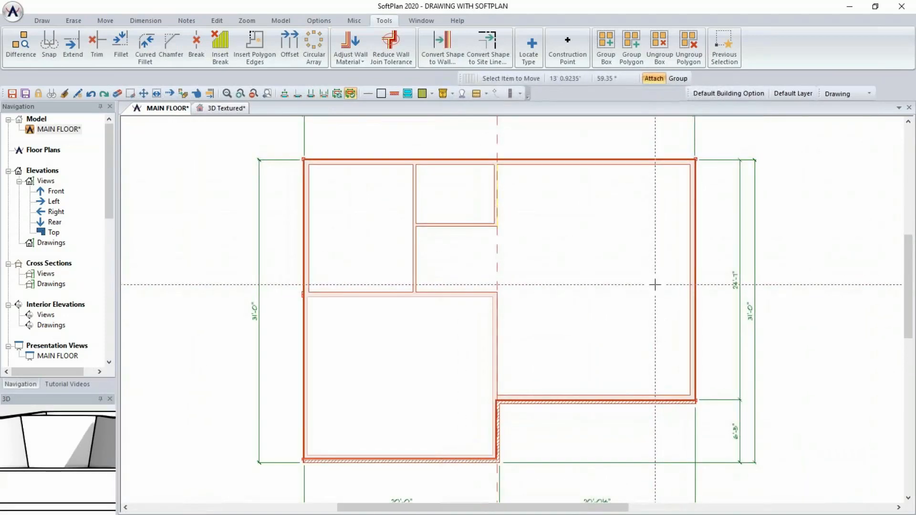
Add a horizontal interior dimension string across the upper rooms, plus width and depth dimensions inside the garage.
click(285, 94)
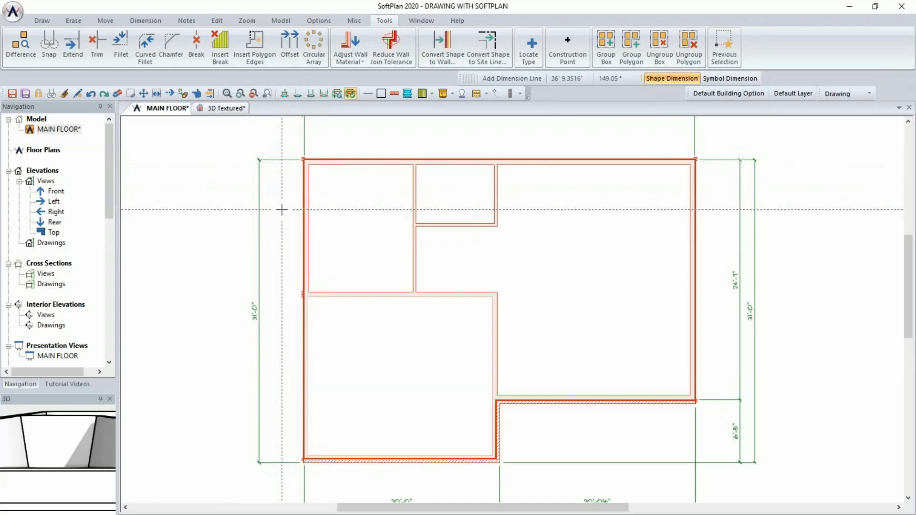
drag(282, 210, 728, 209)
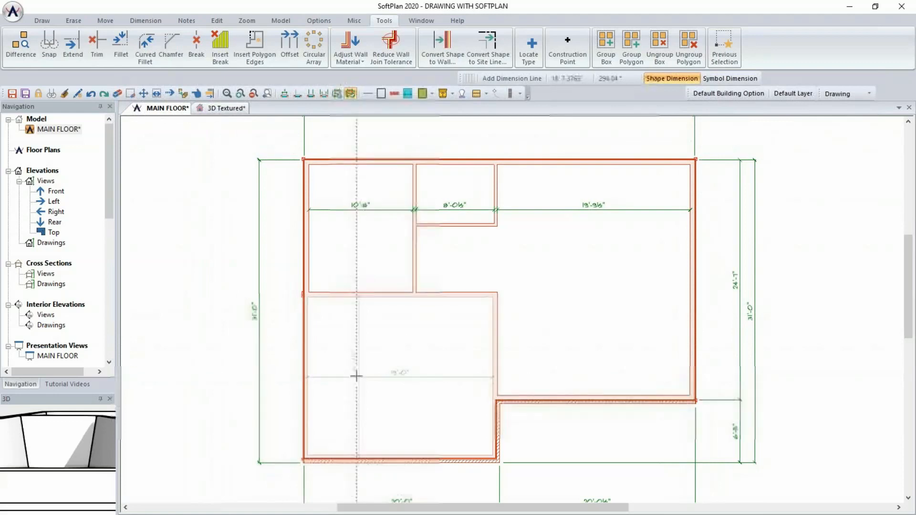
scroll(353, 374, up, 3)
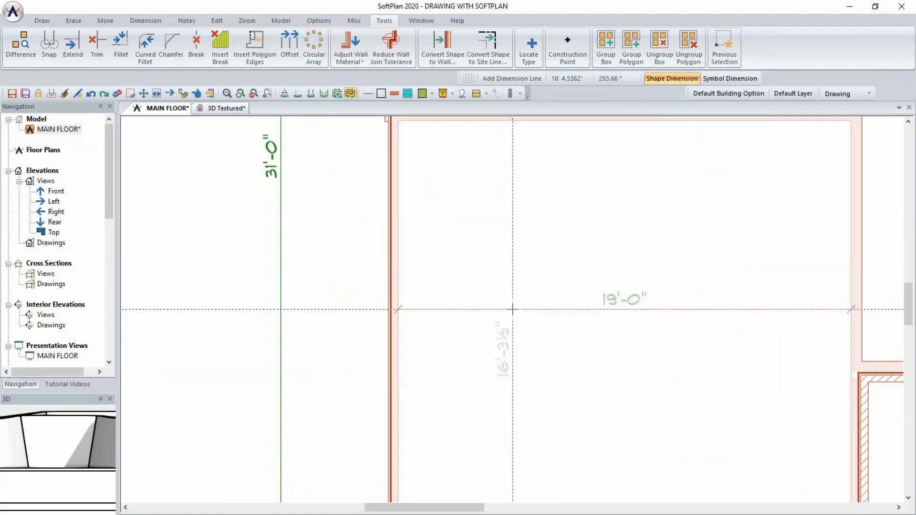
click(499, 356)
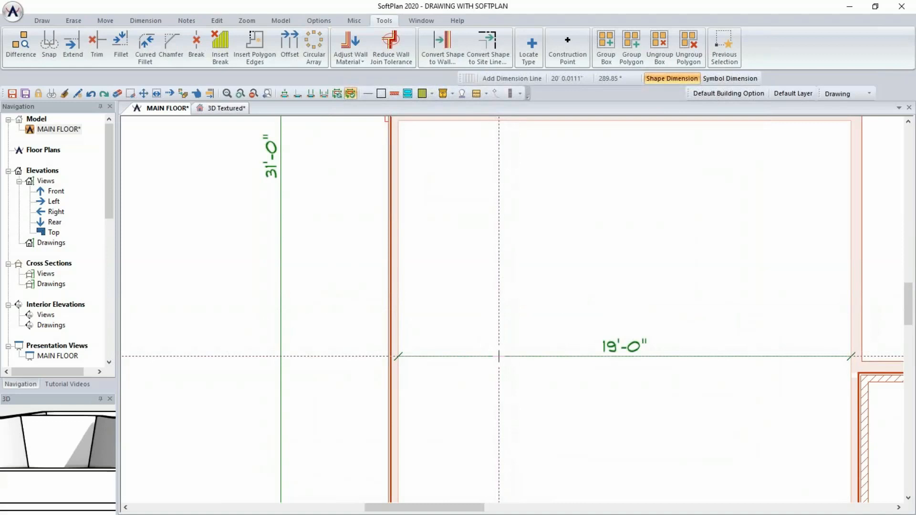
click(499, 356)
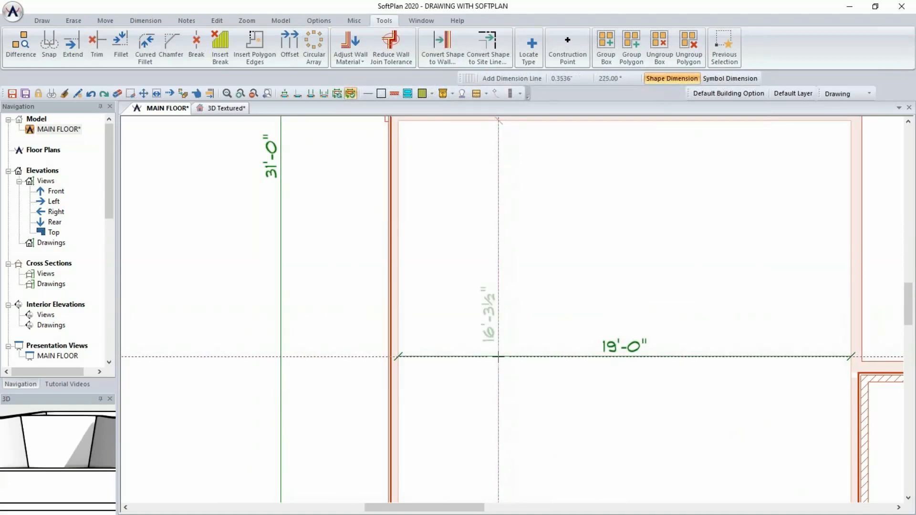
click(496, 285)
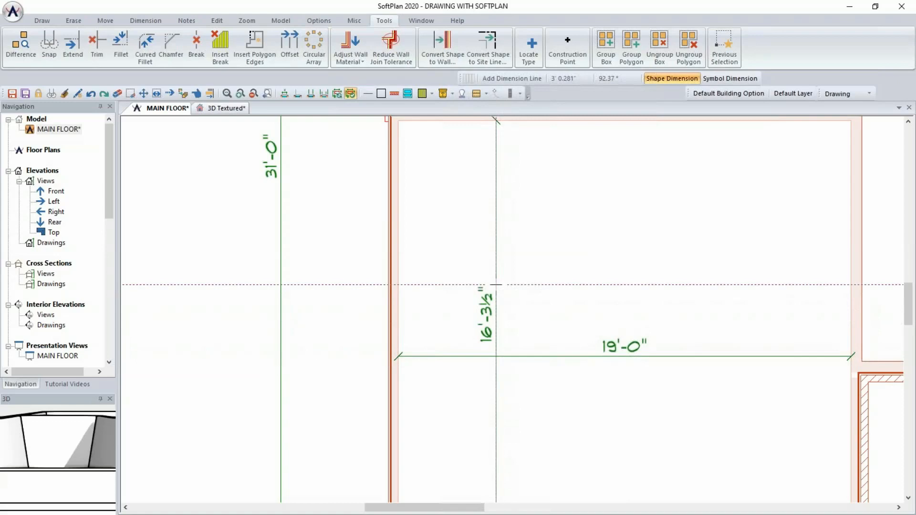
Add vertical interior dimensions to the upper-left room and through the small upper room and the space below it.
scroll(525, 300, down, 3)
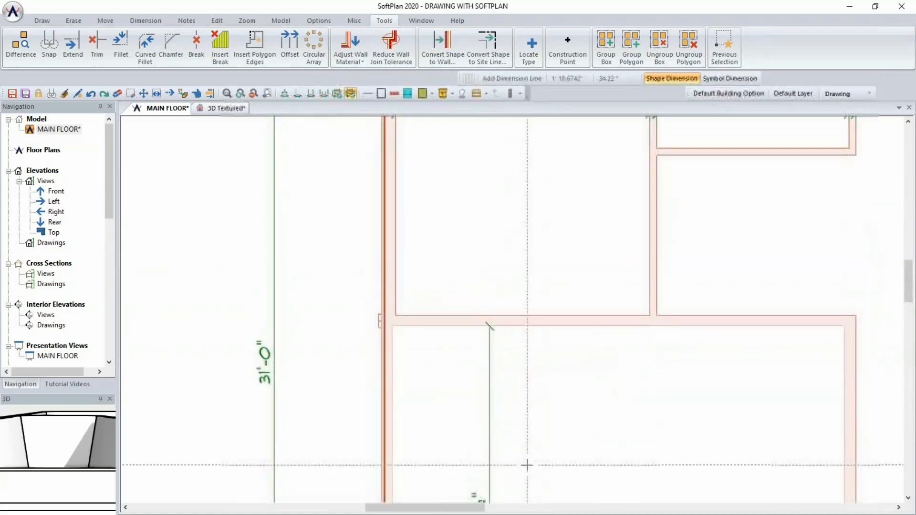
middle_drag(563, 286, 560, 334)
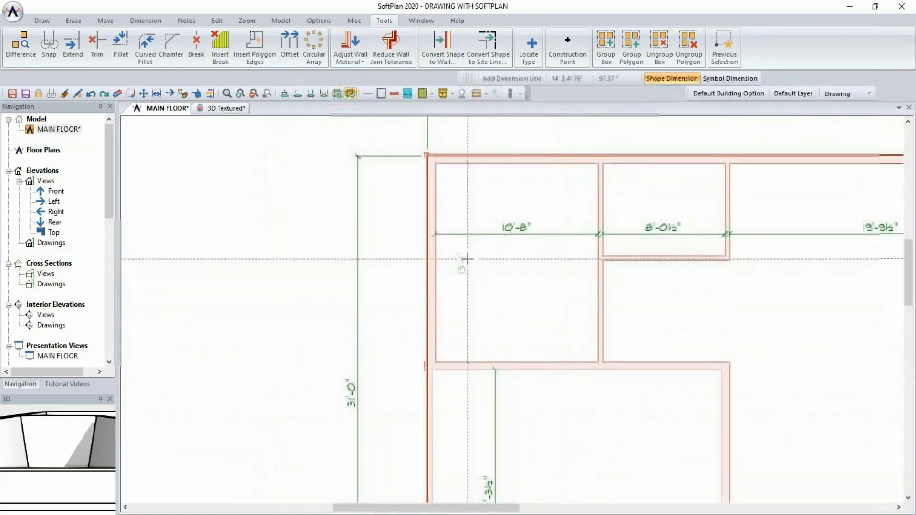
click(496, 256)
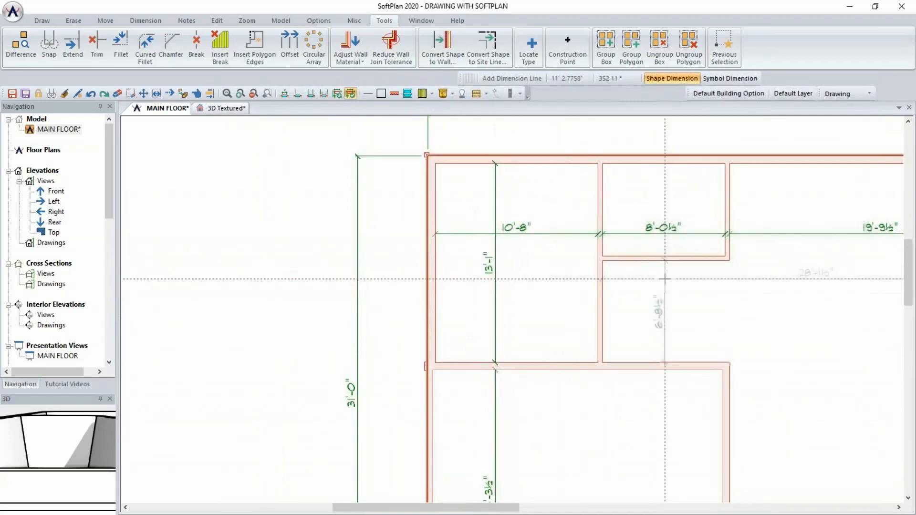
click(694, 135)
click(695, 383)
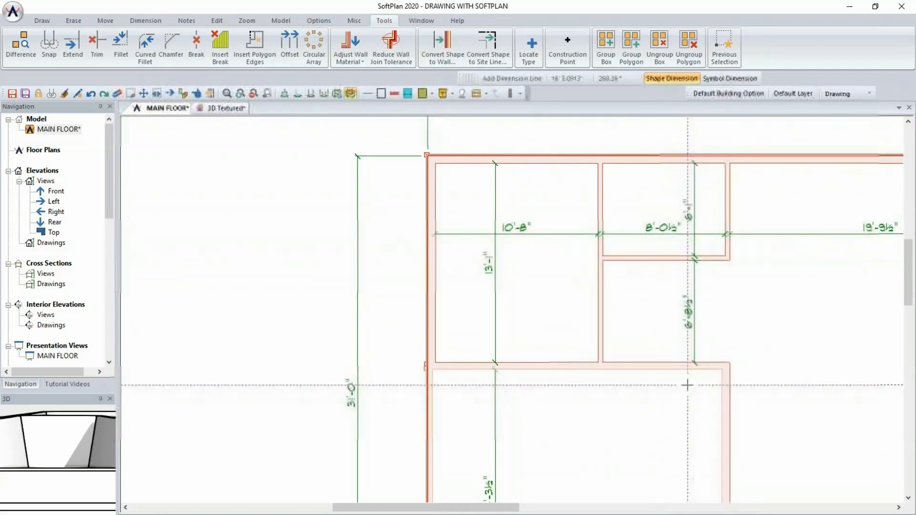
scroll(686, 390, down, 3)
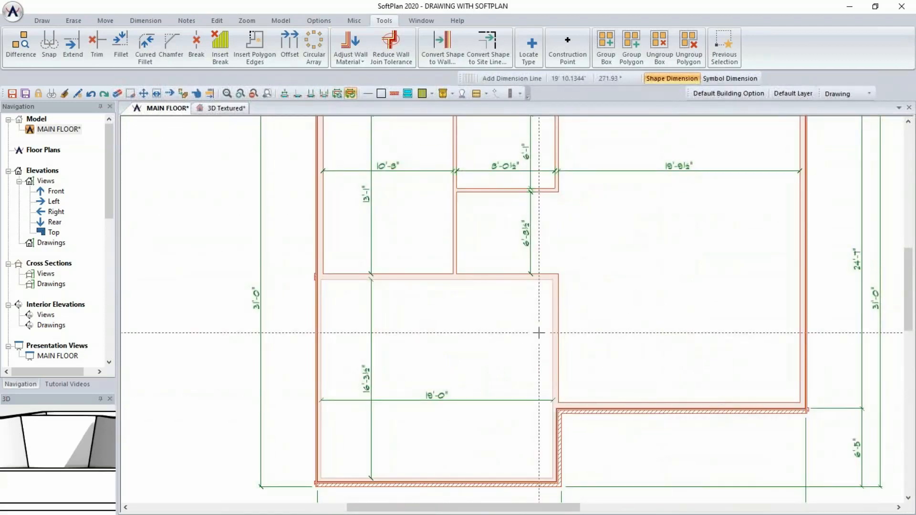
key(Escape)
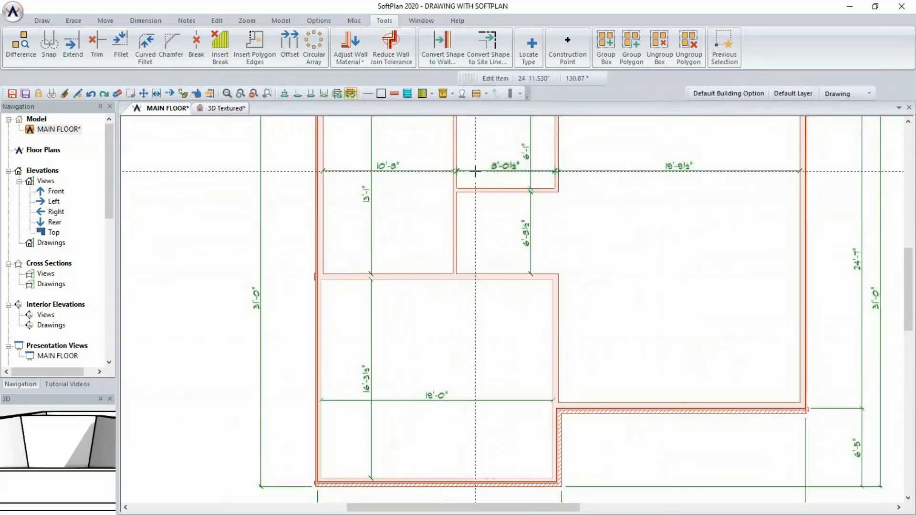
Set the small upper room's width to 8'-0" by moving its left partition, and its depth to 6'-0" by moving its lower partition.
double_click(474, 171)
text(8' 0.000")
key(Return)
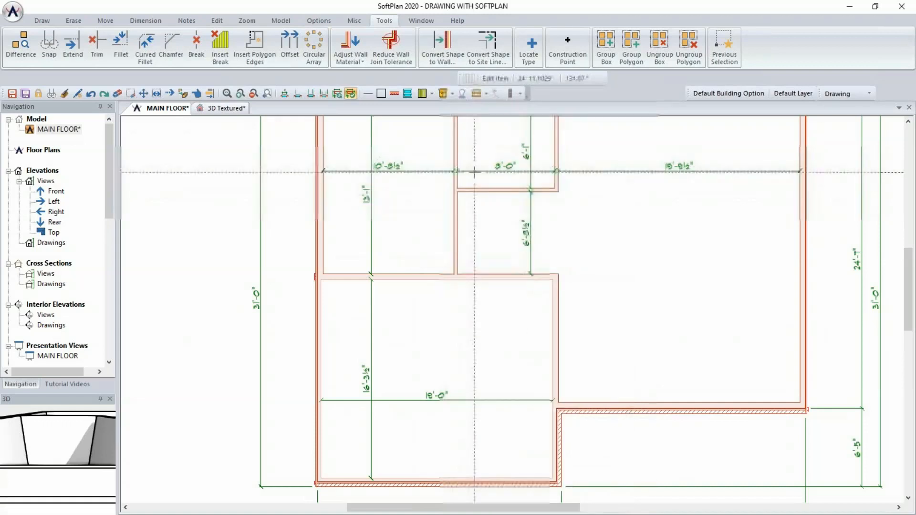
double_click(531, 186)
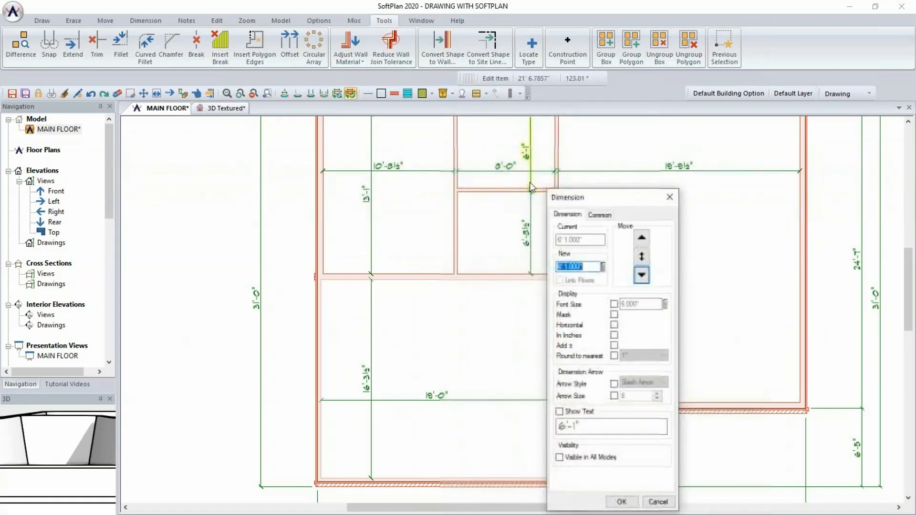
text(6')
key(Return)
Set the depth of the space between the small upper room and the garage to 3'-4", moving the garage partition.
double_click(530, 249)
text(3'4")
key(Return)
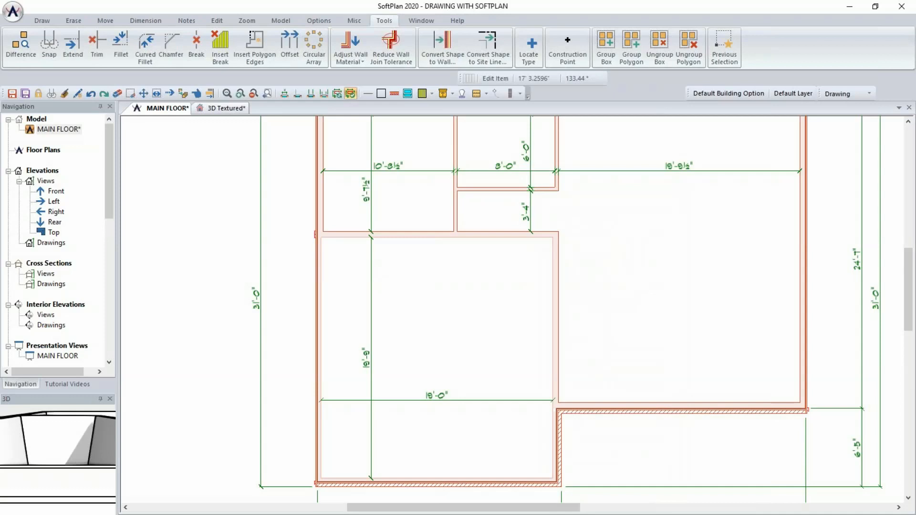
Examine the walls in the textured 3D view by orbiting and repositioning the model.
click(222, 109)
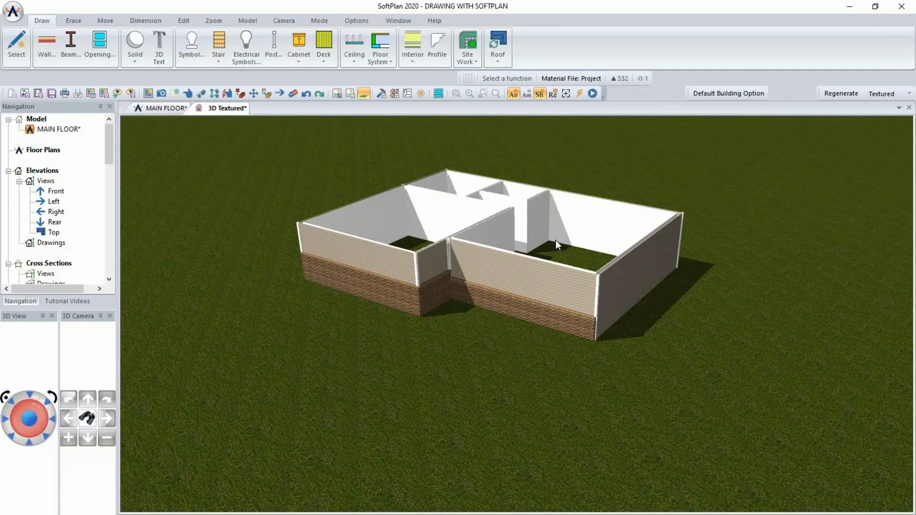
drag(732, 223, 521, 227)
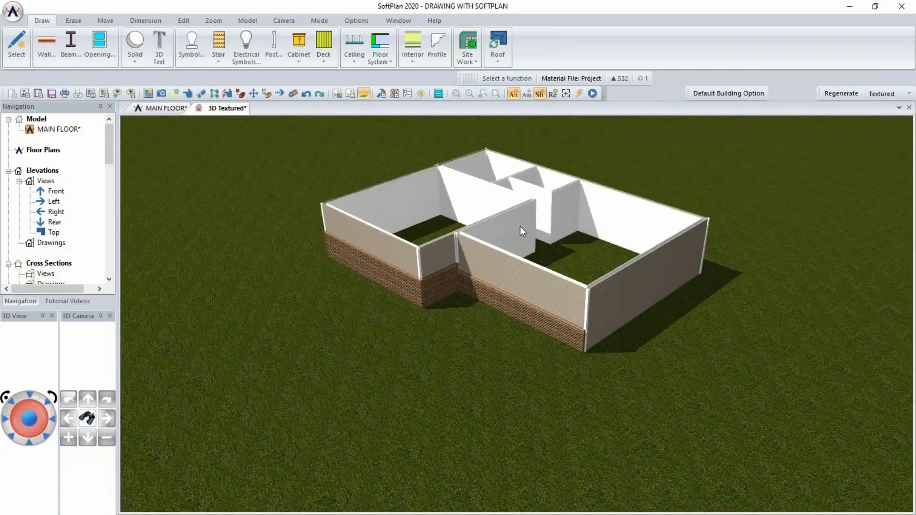
drag(520, 226, 520, 226)
scroll(520, 226, down, 6)
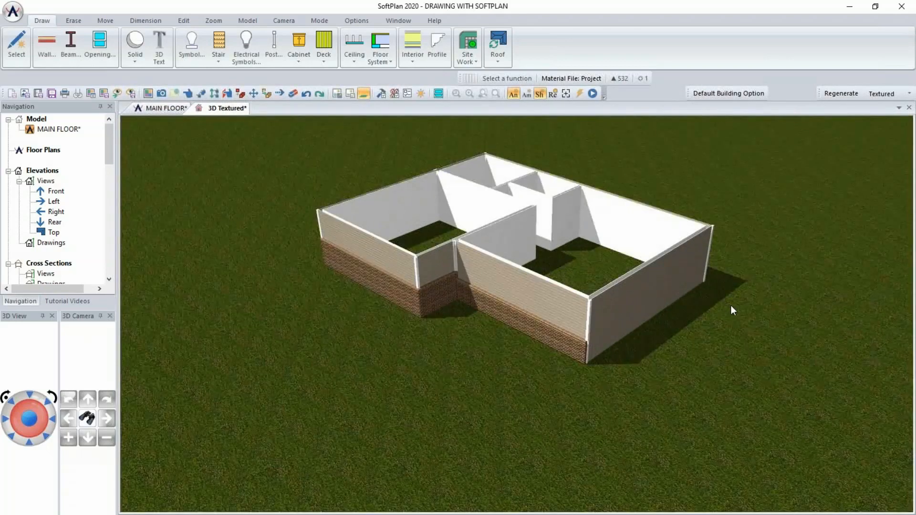
mouse_move(730, 306)
mouse_down()
mouse_move(680, 343)
mouse_move(632, 354)
mouse_move(823, 357)
mouse_move(710, 371)
mouse_move(695, 333)
mouse_move(689, 239)
mouse_move(695, 404)
mouse_move(704, 340)
mouse_up()
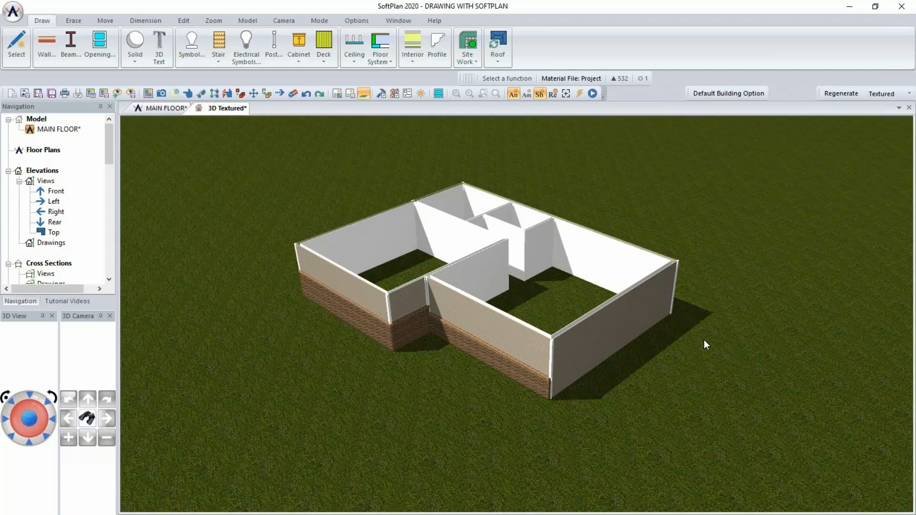
mouse_move(723, 343)
mouse_down()
mouse_move(499, 374)
mouse_move(593, 368)
mouse_move(560, 359)
mouse_move(654, 380)
mouse_move(638, 404)
mouse_move(612, 367)
mouse_up()
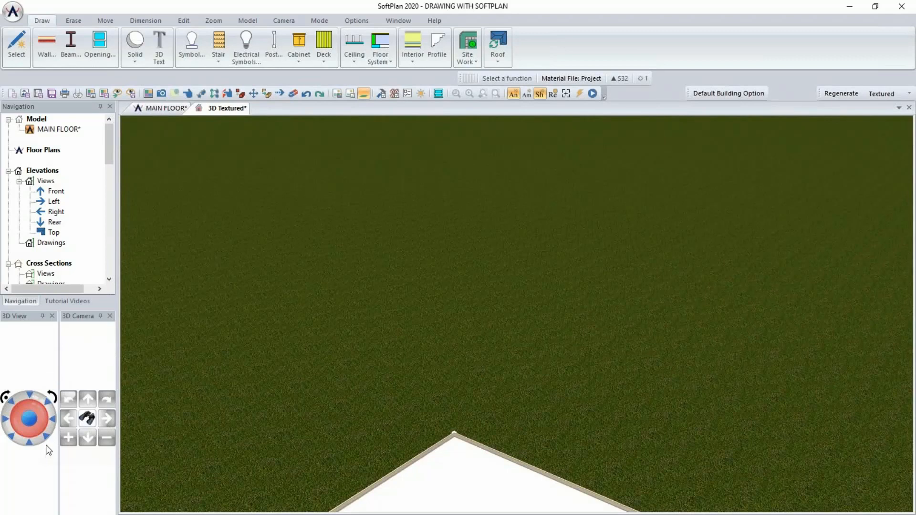
Inspect the 3D model from the front, rear, right and left preset viewpoints, ending at the front.
click(30, 443)
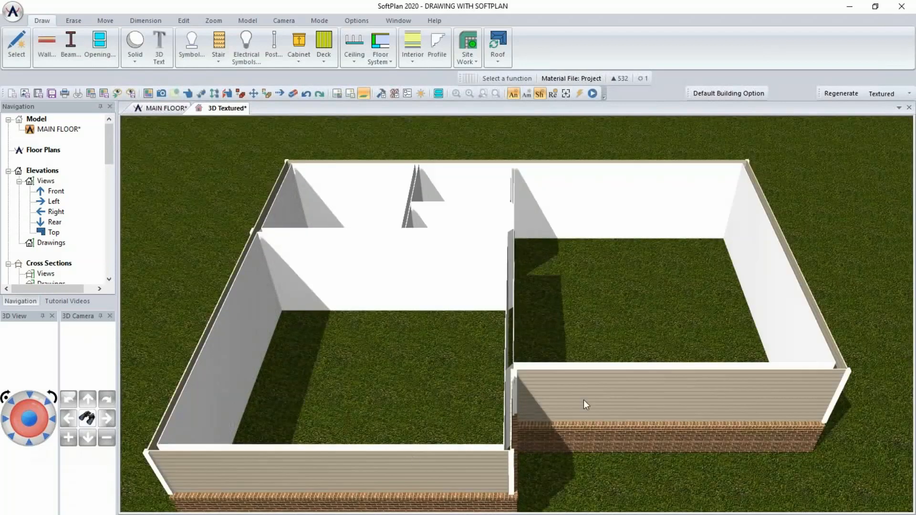
middle_drag(625, 331, 600, 319)
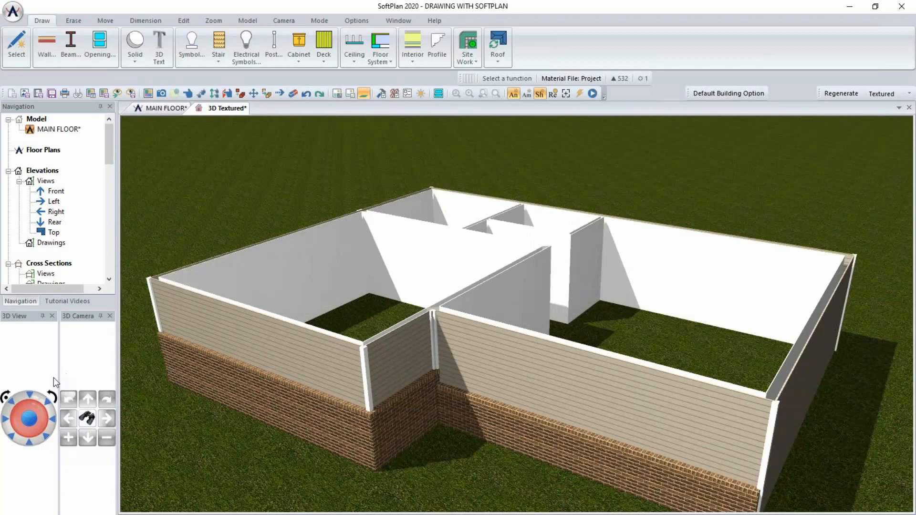
click(31, 394)
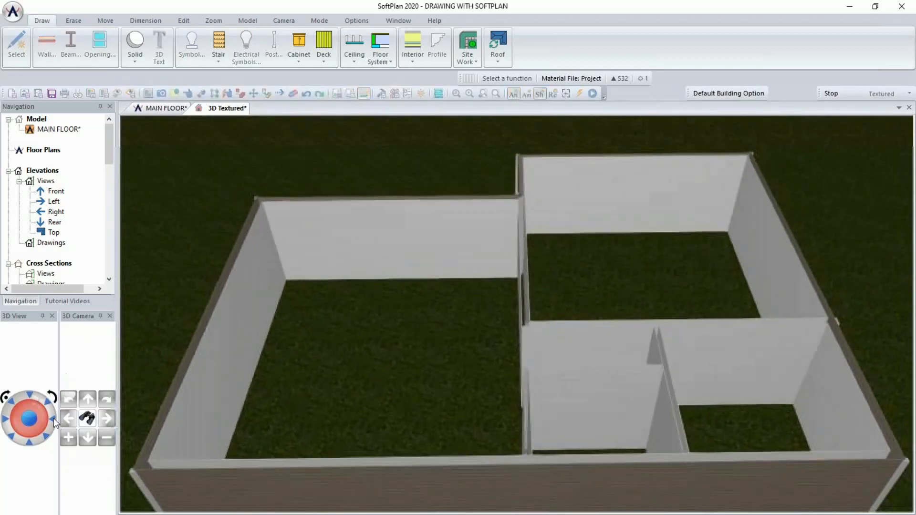
click(53, 418)
click(5, 419)
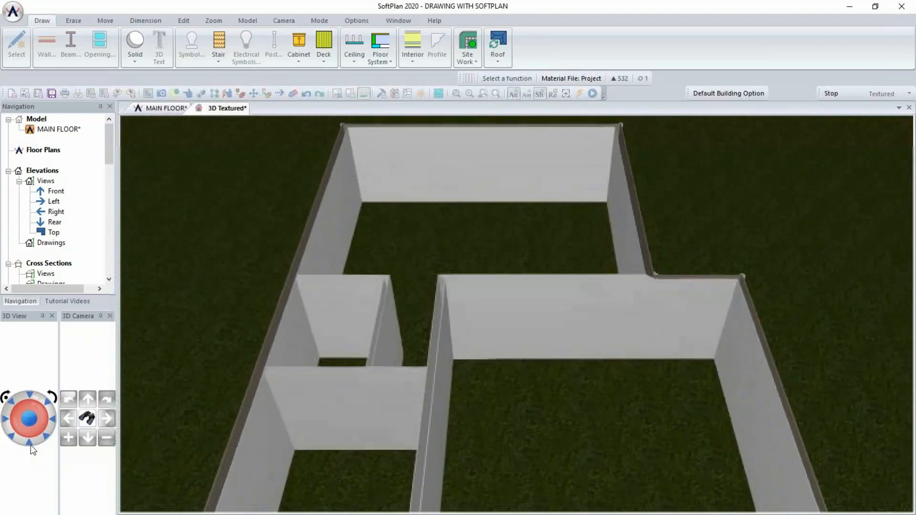
click(31, 443)
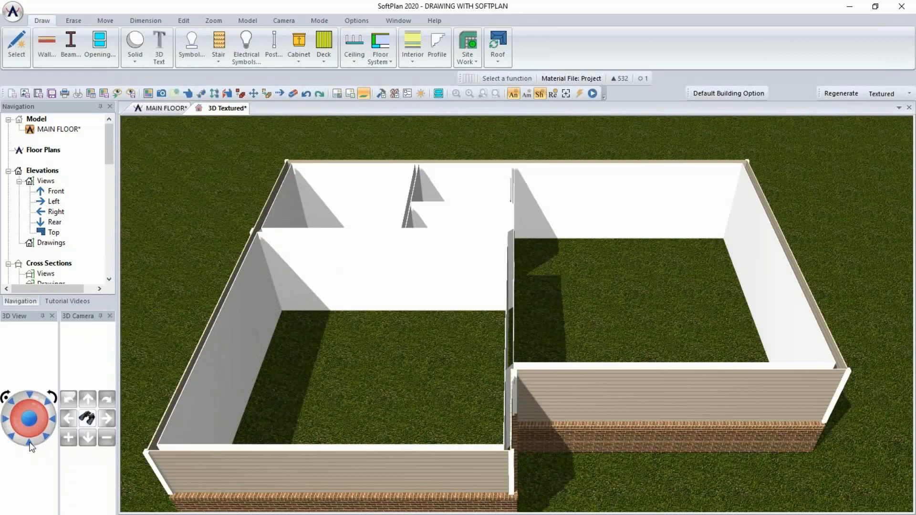
In the main floor plan, place a 48X48 CASEMENT 2 window in the recessed lower exterior wall right of the jog.
click(148, 110)
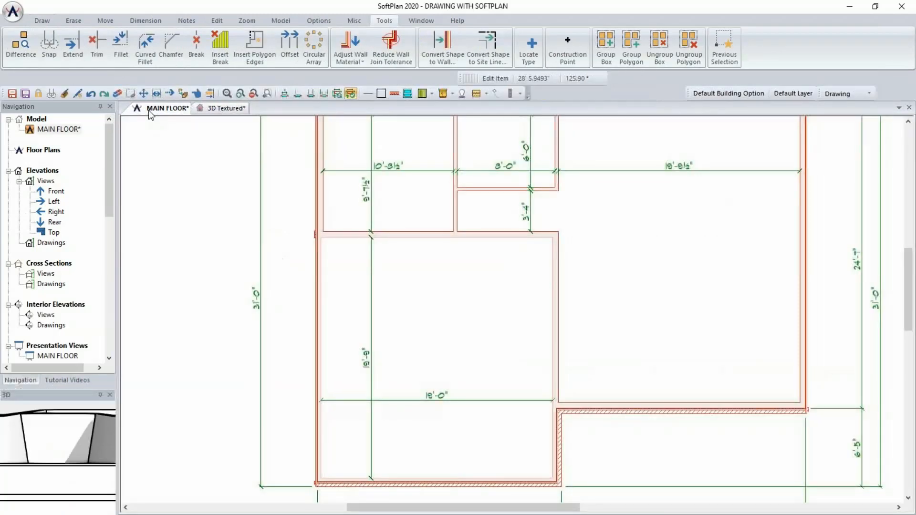
click(42, 20)
click(105, 58)
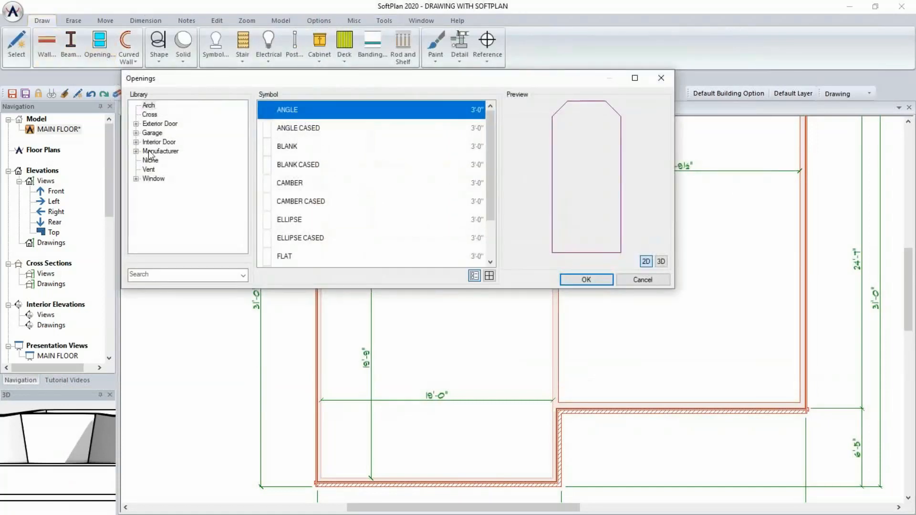
click(135, 178)
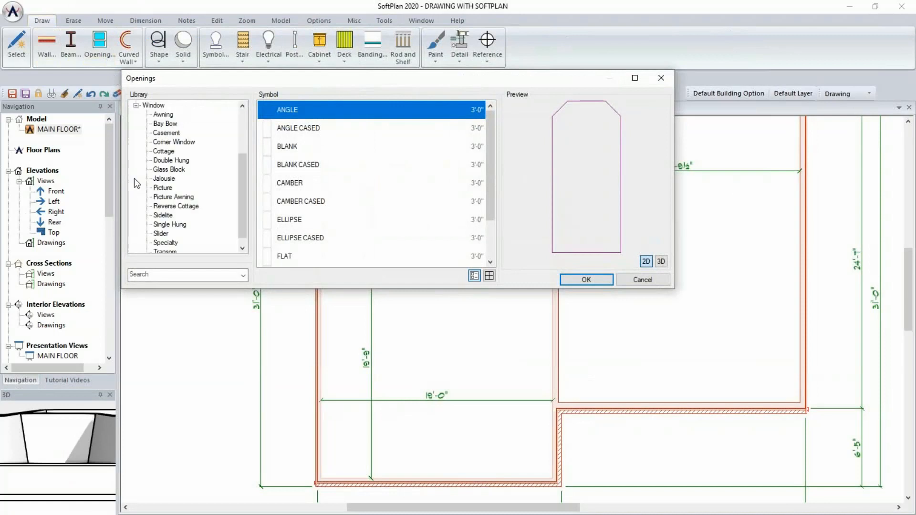
click(166, 133)
click(724, 409)
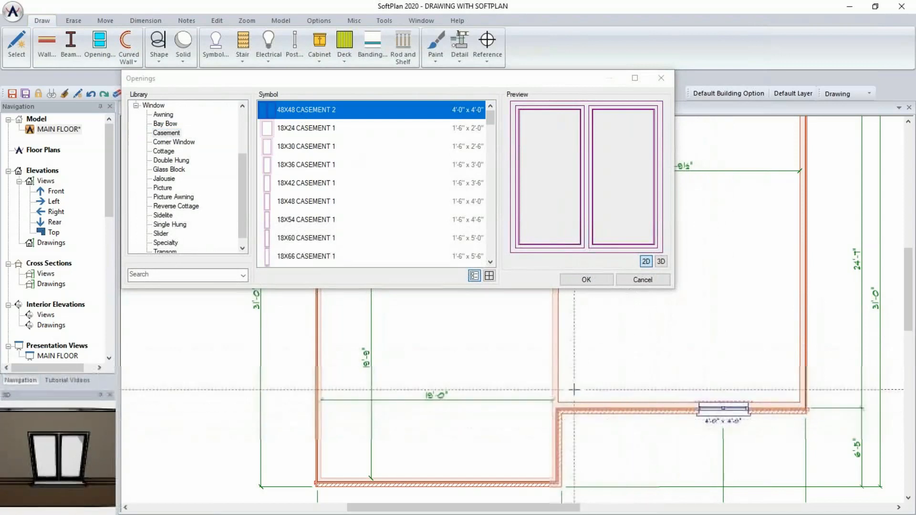
Place a 24X48 DOUBLE HUNG 1 window on each side of the casement window in the recessed lower exterior wall.
click(162, 161)
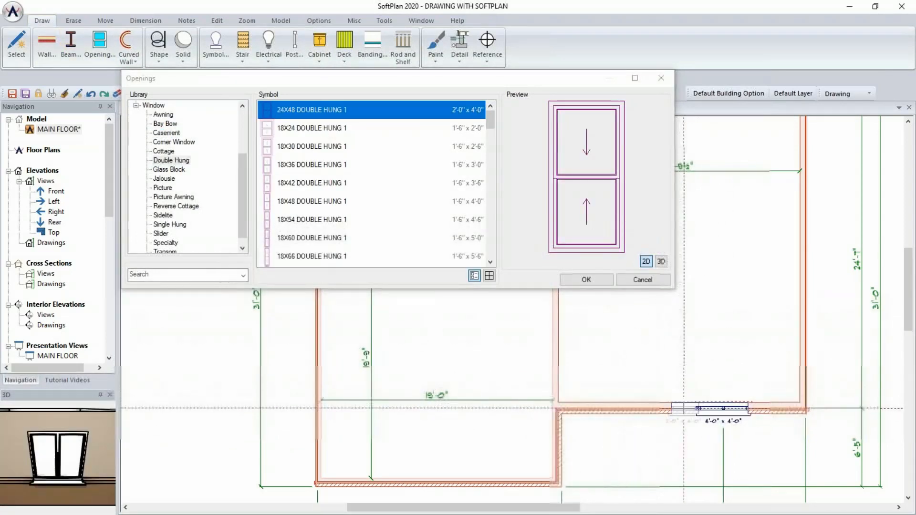
click(694, 409)
click(761, 408)
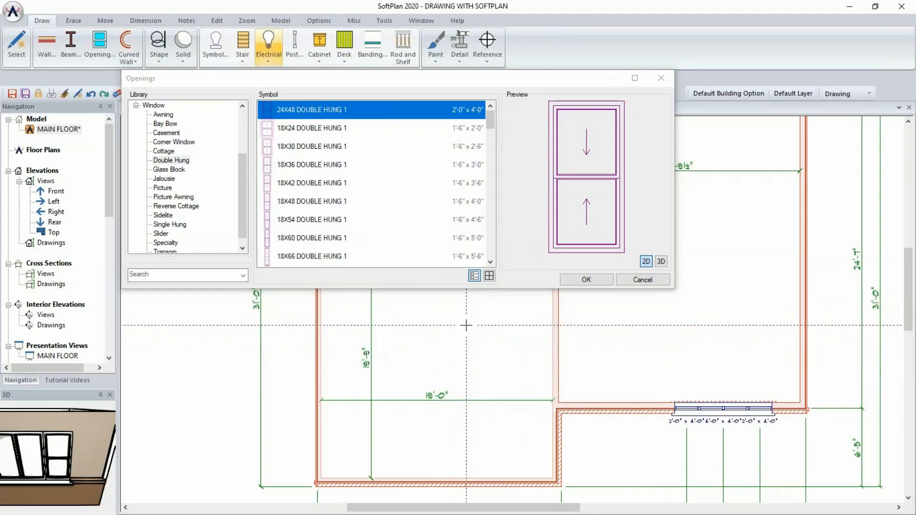
Place two 24X48 DOUBLE HUNG 1 windows in the upper exterior wall of the upper-left room.
mouse_move(484, 323)
middle_down()
mouse_move(503, 347)
mouse_move(550, 481)
middle_up()
middle_drag(545, 356, 556, 433)
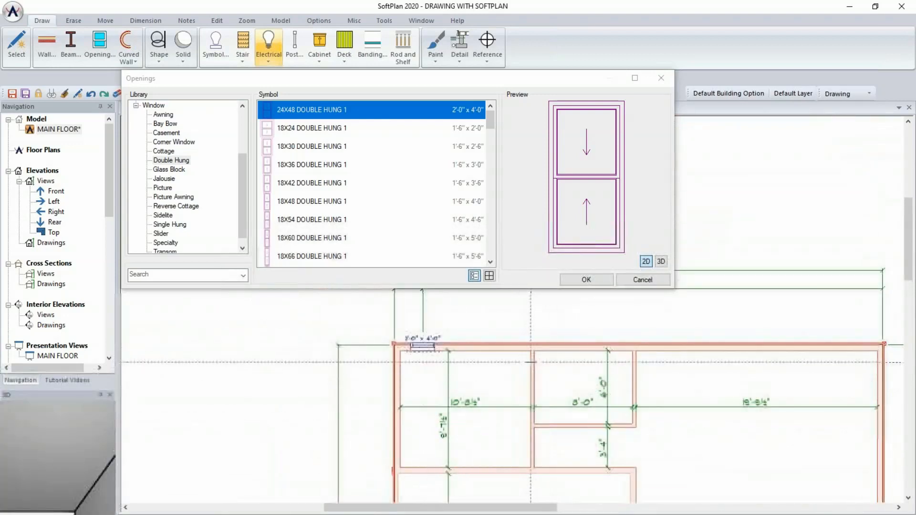
click(506, 346)
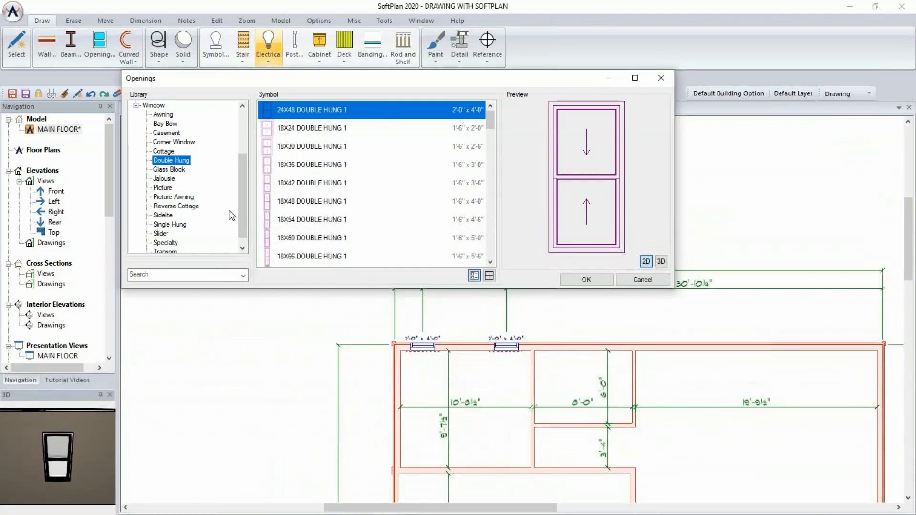
Place a 24X24 SLIDER window in the upper exterior wall of the 8'-0" wide small room.
click(162, 234)
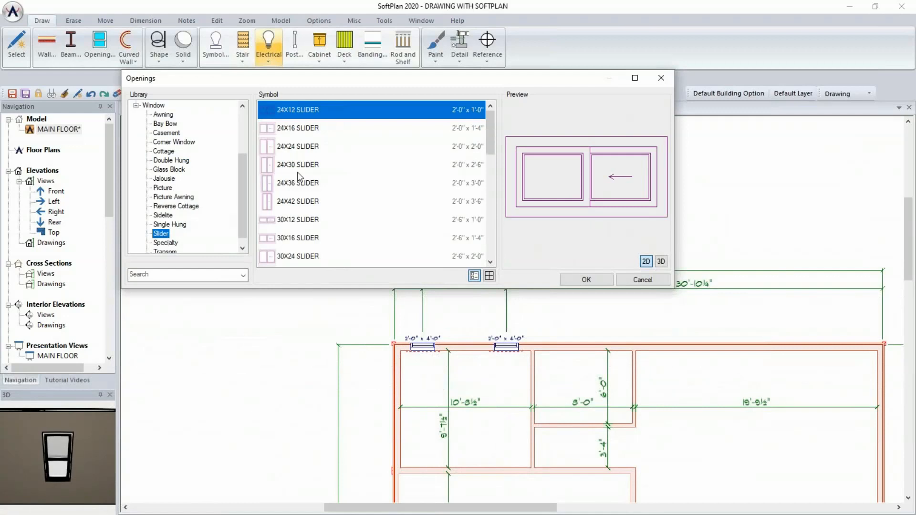
click(308, 151)
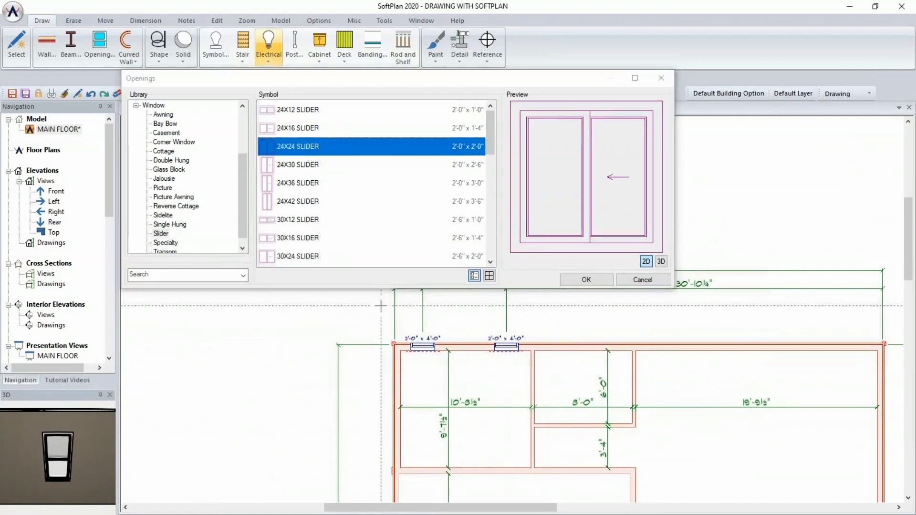
click(586, 347)
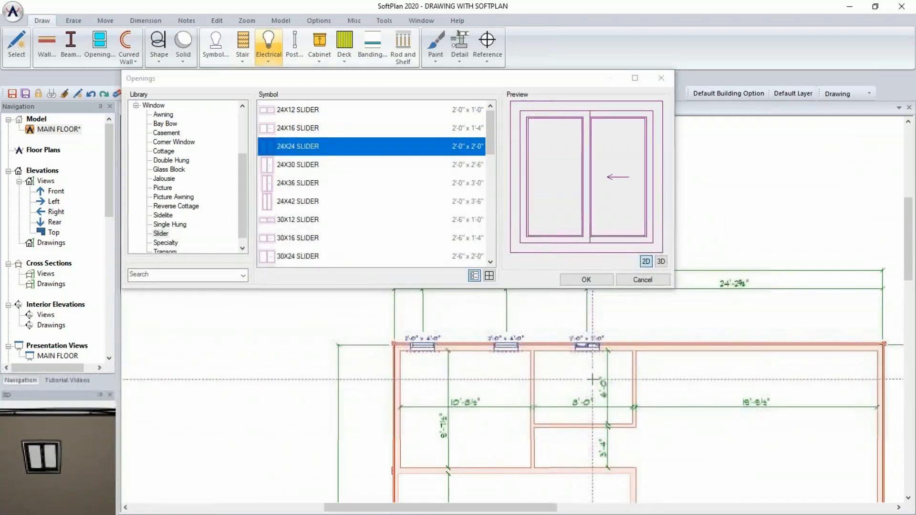
Place four 32X12 TRANSOM windows spaced along the large room's right exterior wall.
click(165, 252)
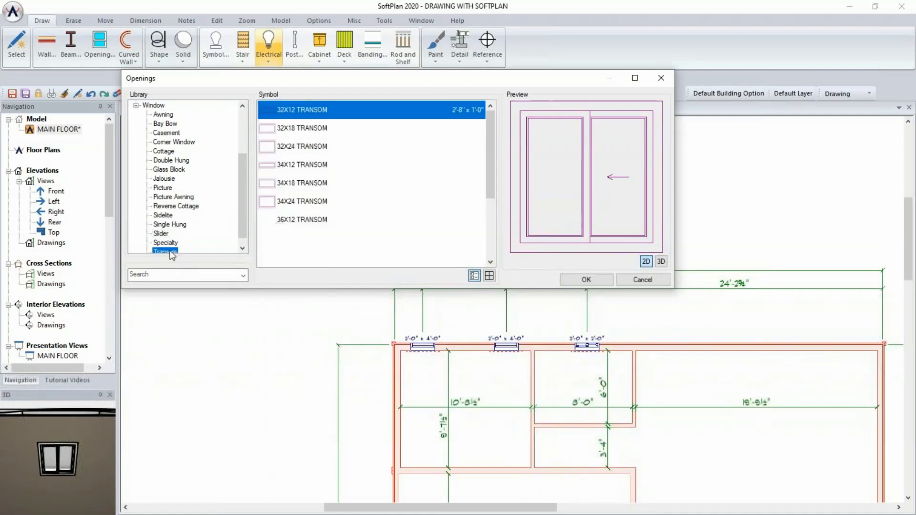
middle_drag(696, 398, 389, 344)
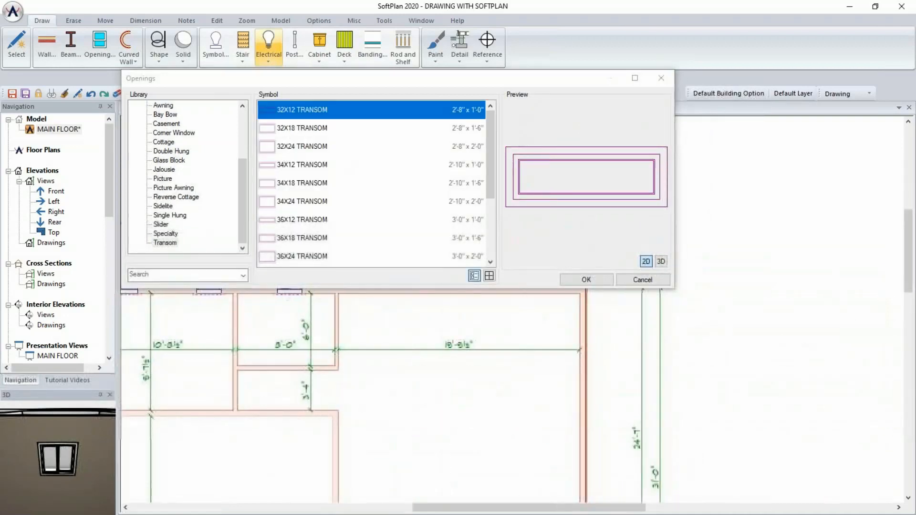
scroll(511, 423, down, 2)
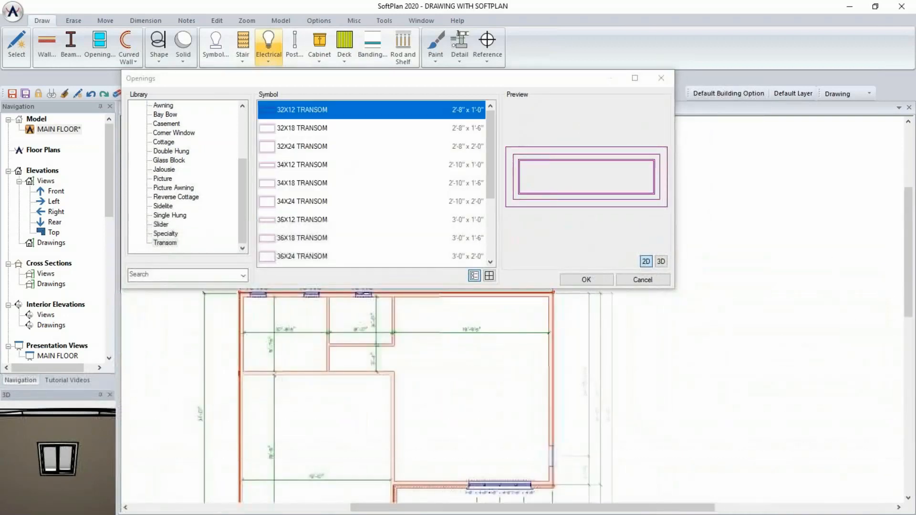
click(552, 457)
click(552, 407)
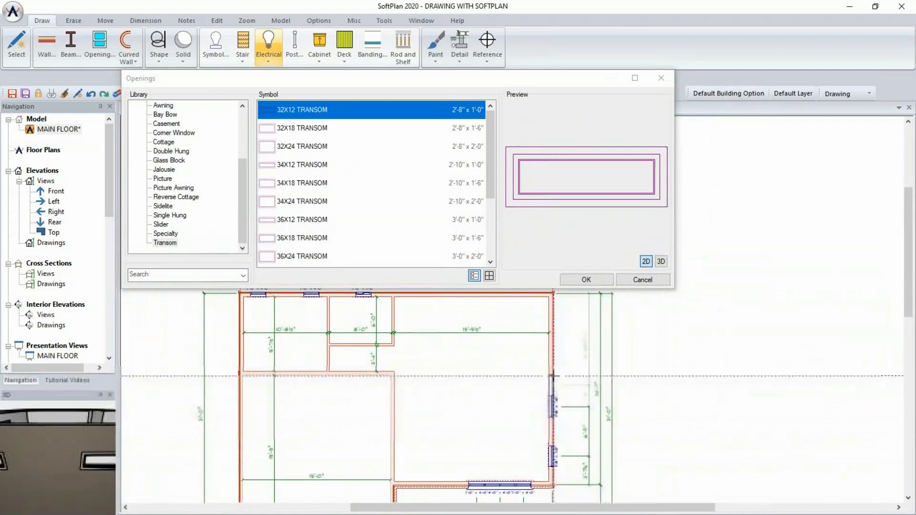
click(552, 361)
click(552, 314)
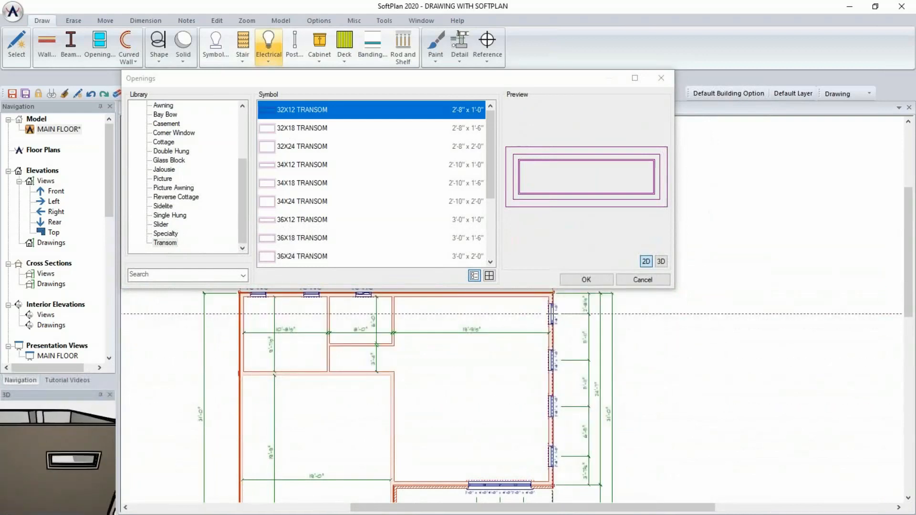
Place a 60X80 SLIDING GLASS 2 patio door in the upper exterior wall of the large room, near the small room.
scroll(245, 117, up, 3)
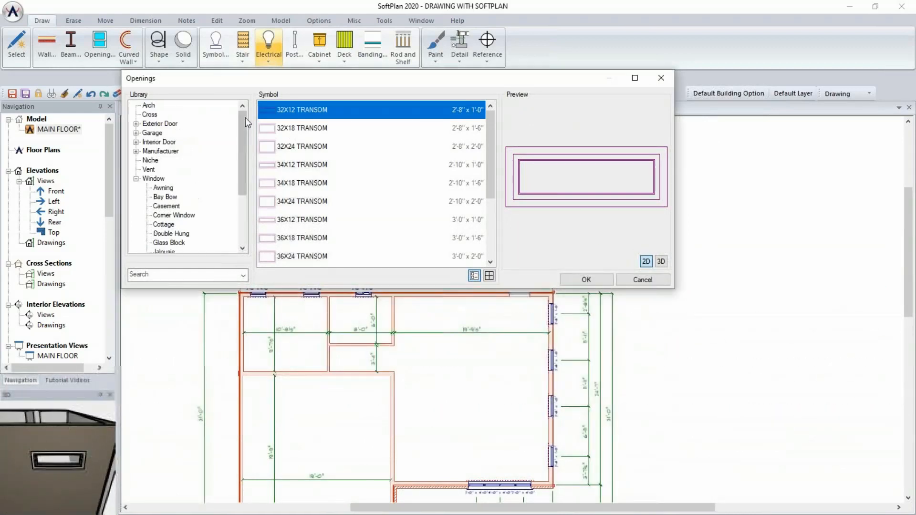
click(137, 124)
click(160, 178)
click(309, 132)
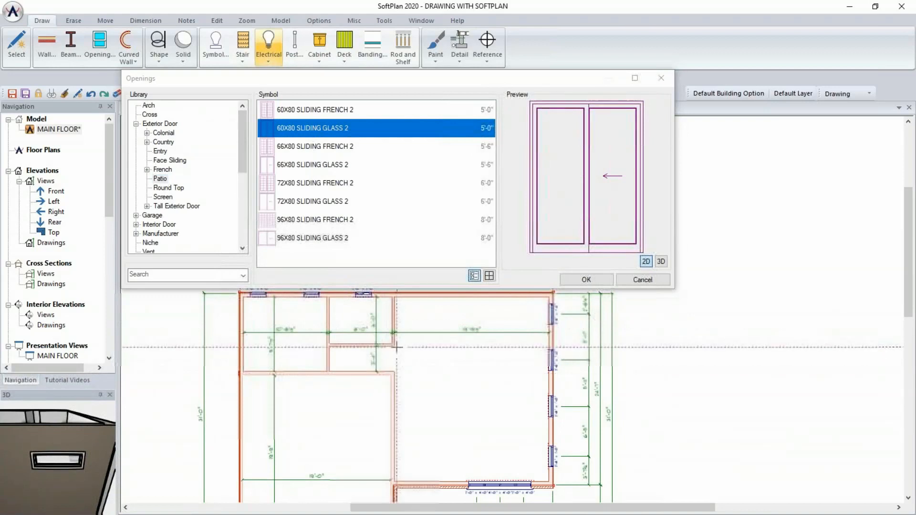
middle_drag(399, 347, 383, 453)
click(411, 398)
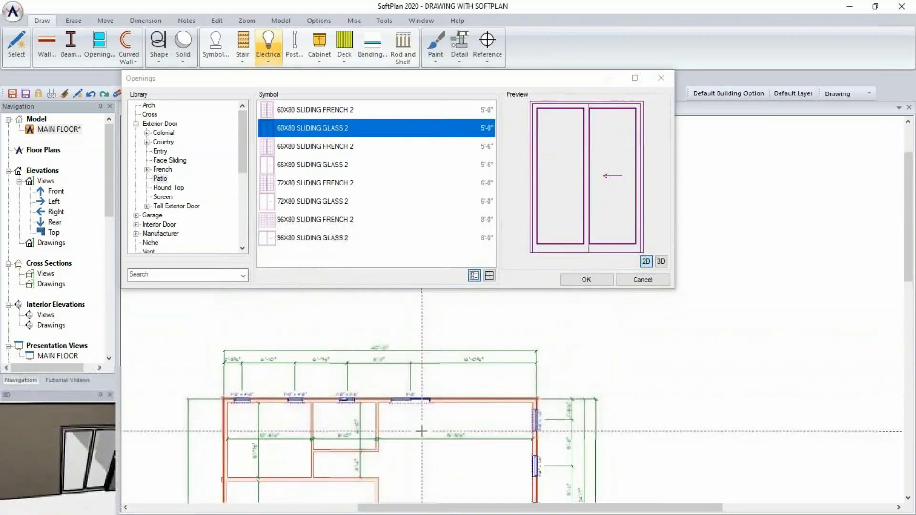
Place a 192X84 - 4 PANEL garage door in the middle of the garage's lower exterior wall.
double_click(152, 215)
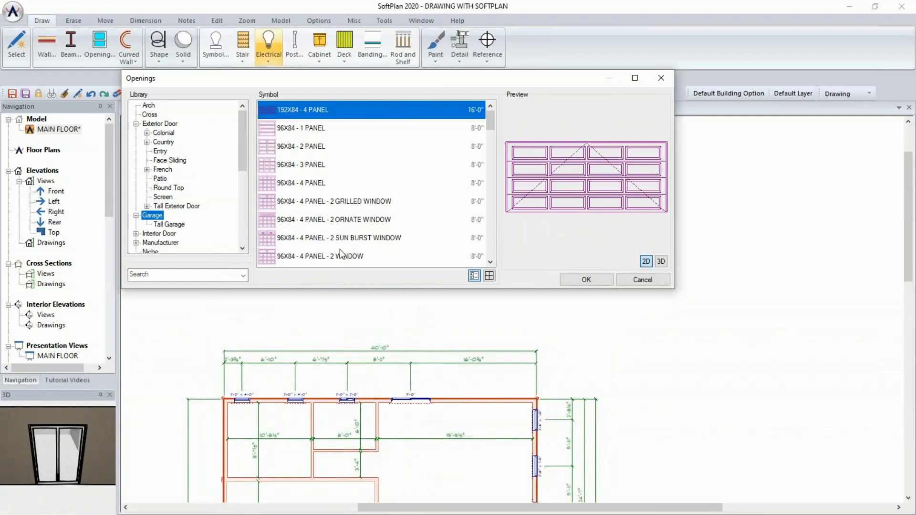
middle_drag(419, 411, 430, 302)
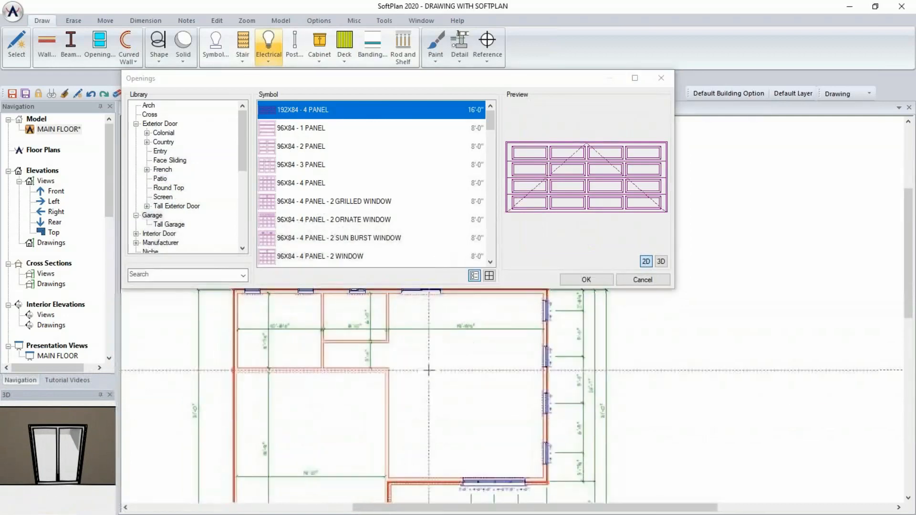
middle_drag(428, 370, 438, 290)
click(320, 448)
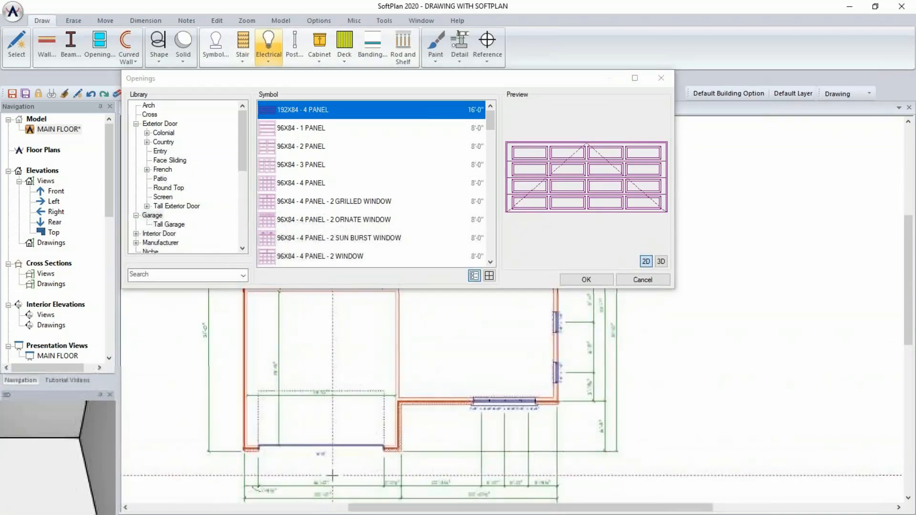
Place a 36X80 COLONIAL A 1 exterior door in the recessed lower wall between the jog and the window group, swinging inward.
click(147, 133)
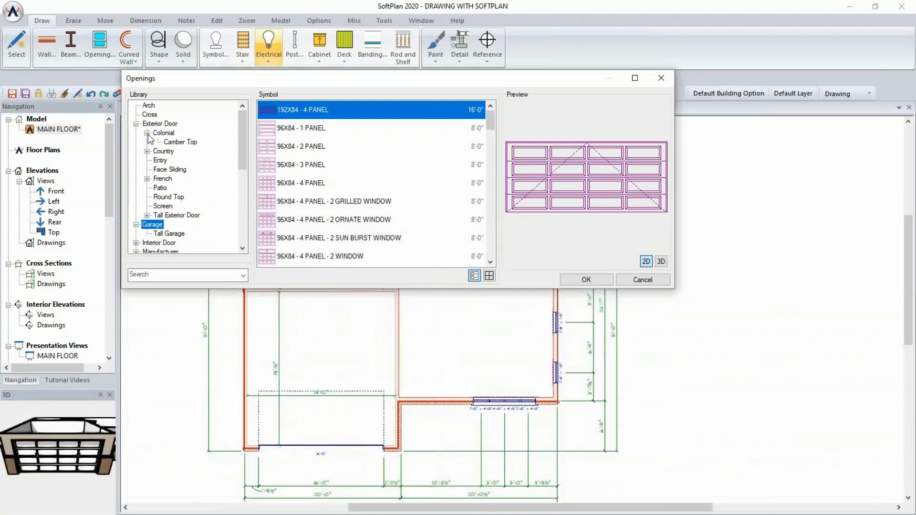
click(169, 133)
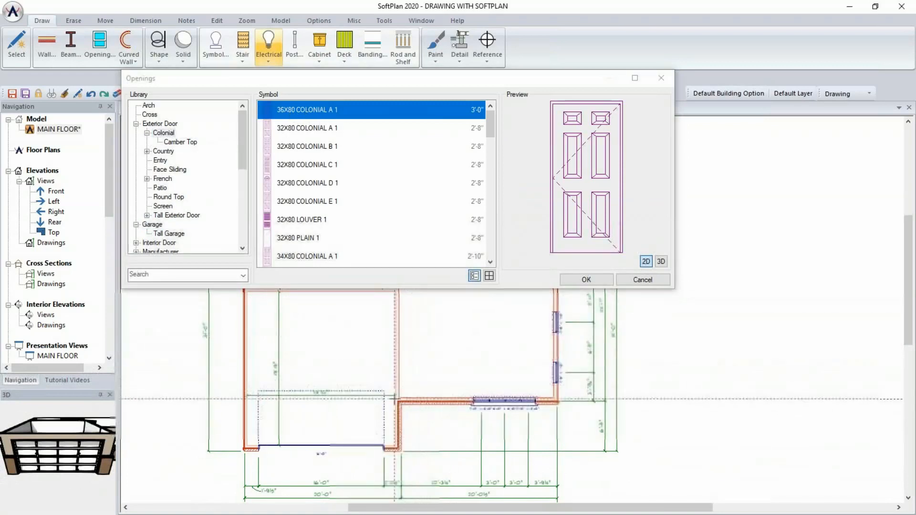
scroll(427, 411, up, 2)
middle_drag(513, 306, 512, 408)
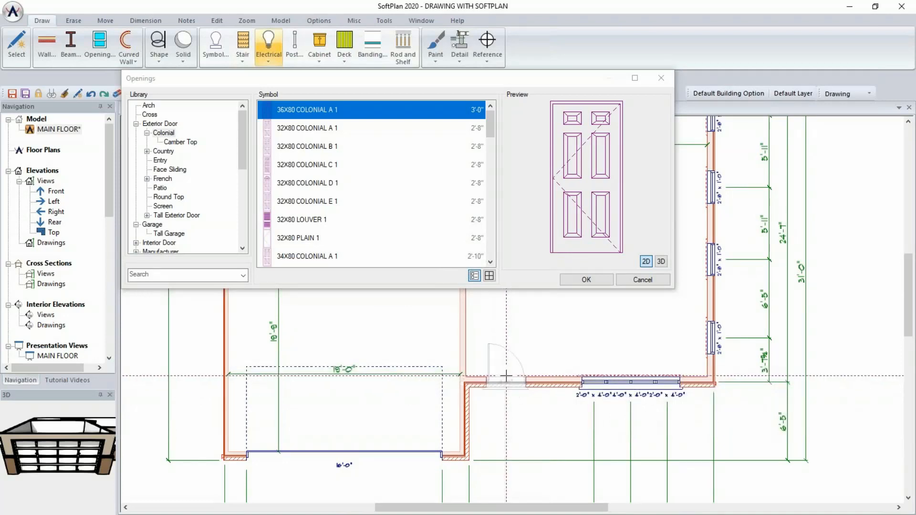
click(506, 377)
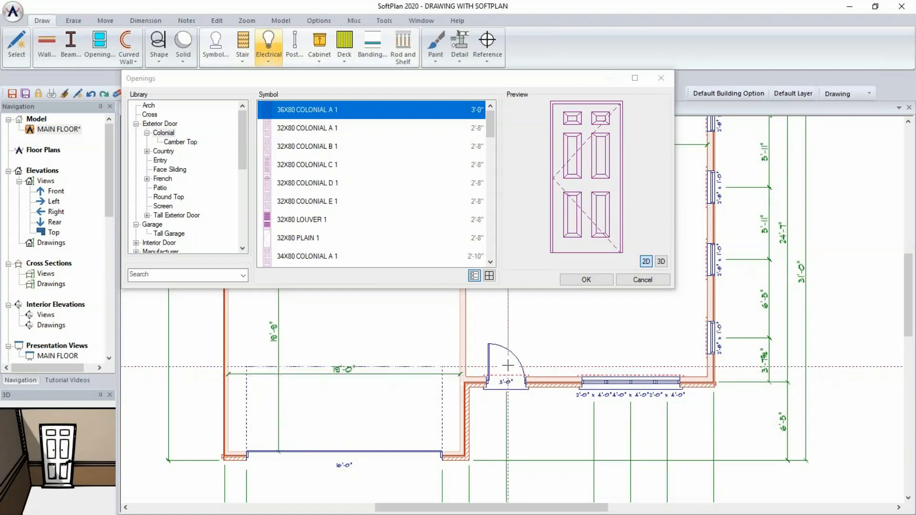
Place 30X80 COLONIAL A 1 interior doors from the 3'-4" hallway into the upper-left room and the small upper room, swinging into the rooms.
click(246, 173)
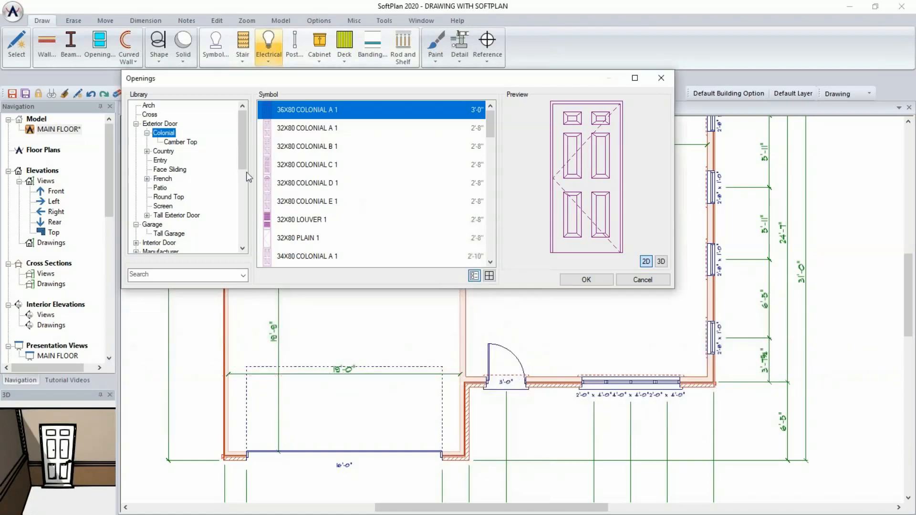
click(153, 242)
click(164, 151)
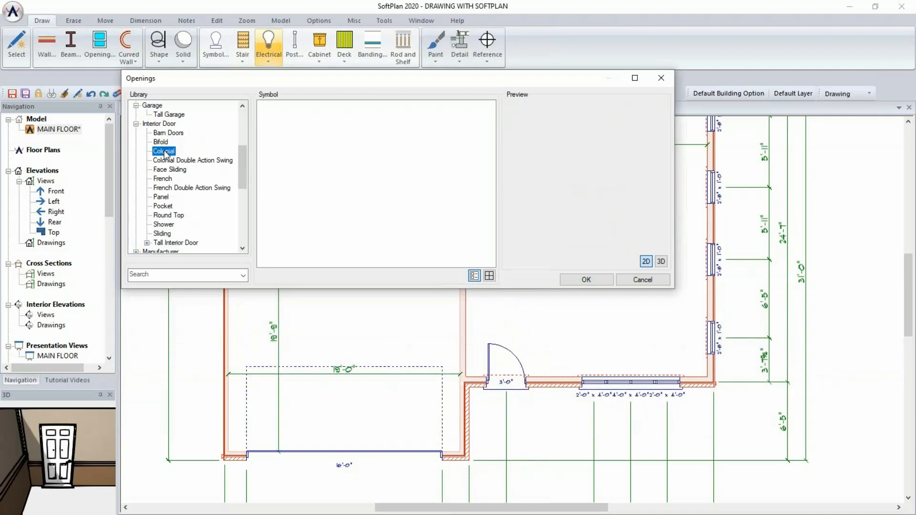
click(488, 174)
drag(488, 166, 489, 108)
click(297, 106)
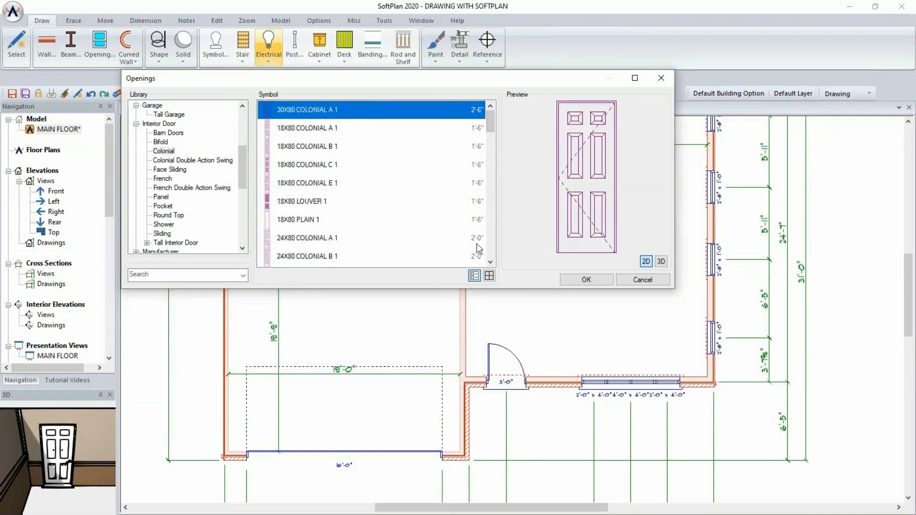
click(590, 281)
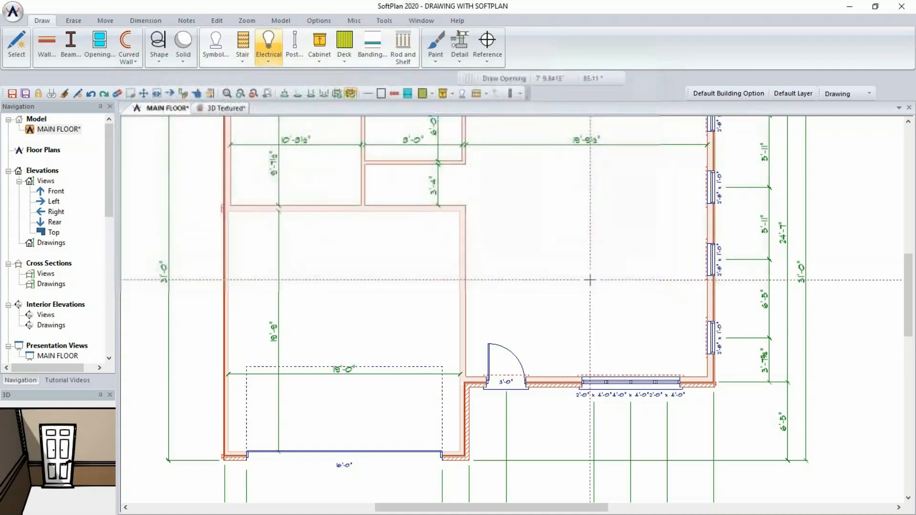
scroll(536, 250, up, 3)
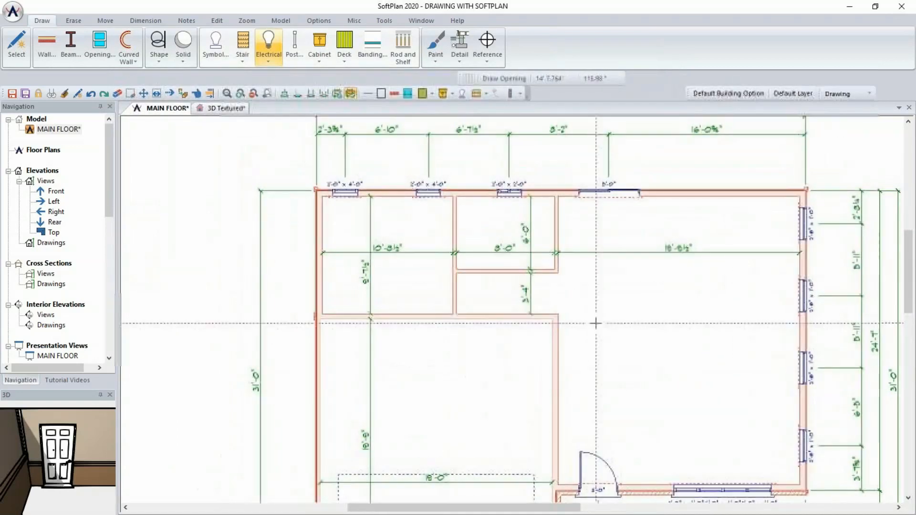
scroll(460, 298, up, 3)
scroll(513, 310, up, 1)
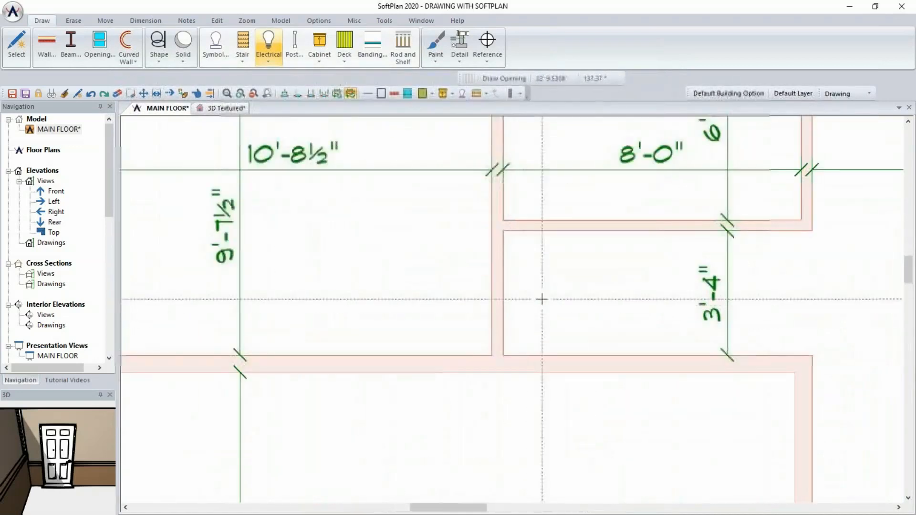
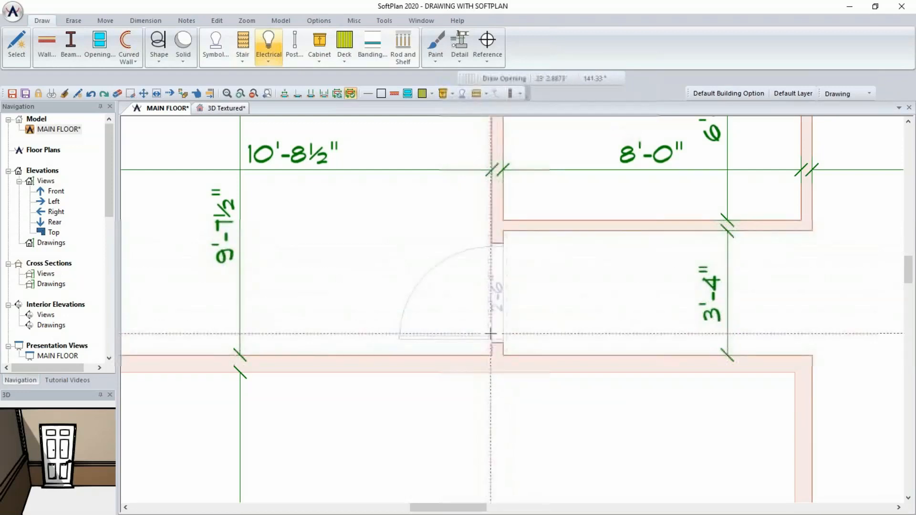
click(491, 334)
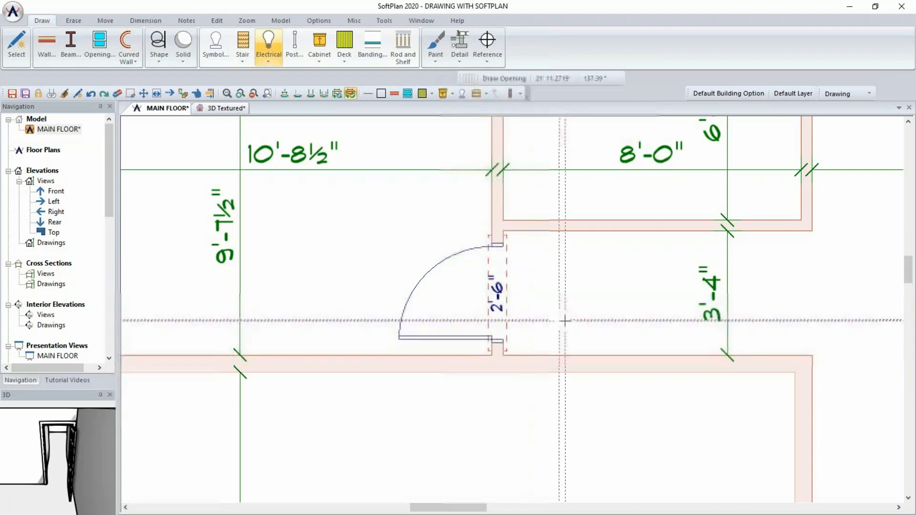
middle_drag(654, 311, 611, 351)
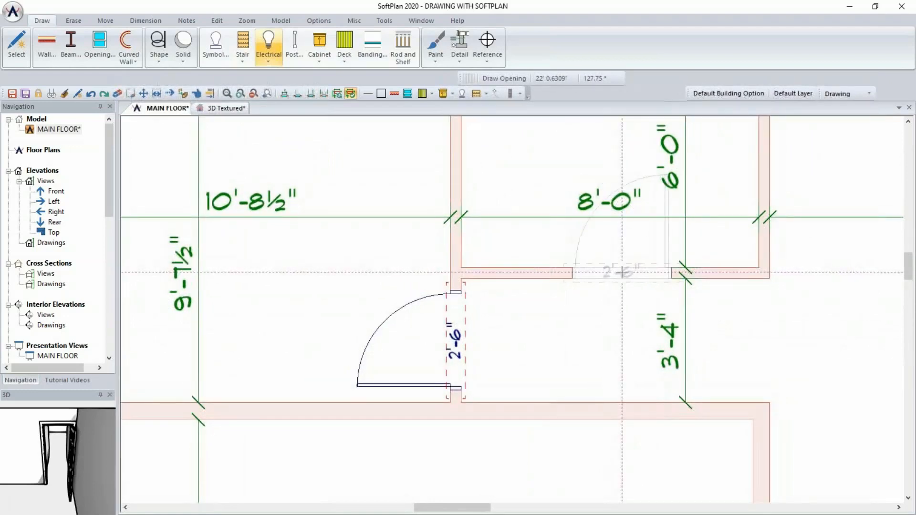
click(622, 272)
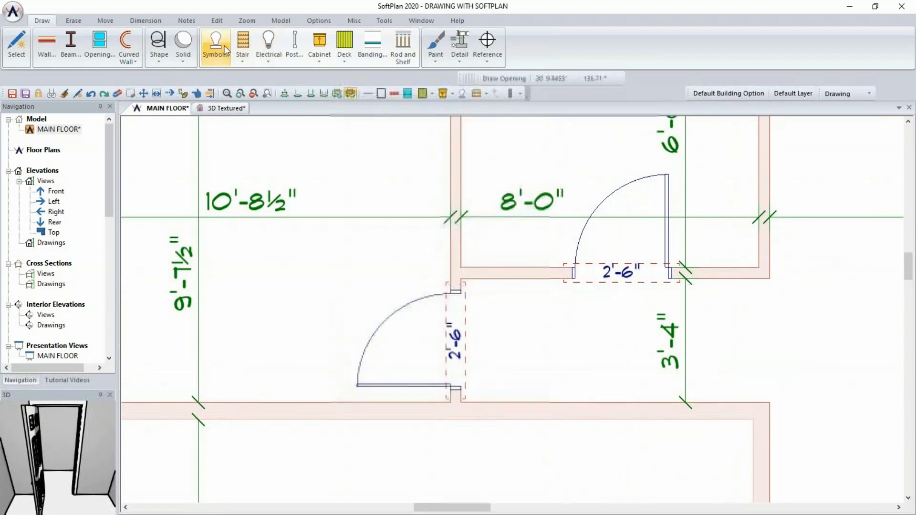
Examine the placed windows and doors from different angles in the textured 3D view and return to the main floor plan.
click(217, 109)
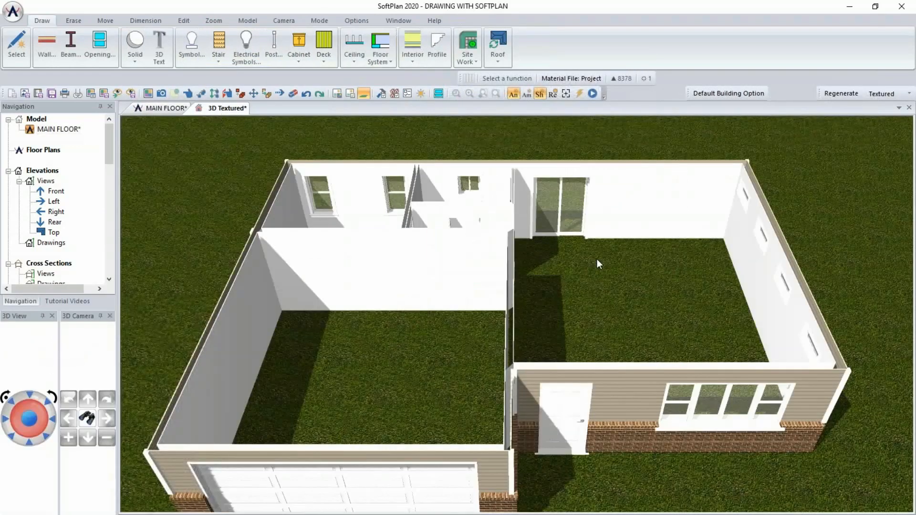
scroll(589, 257, up, 3)
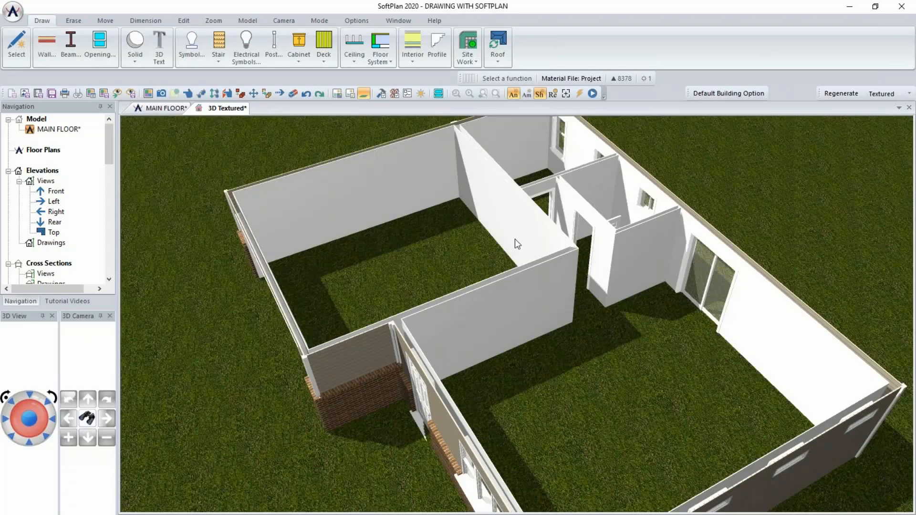
click(142, 107)
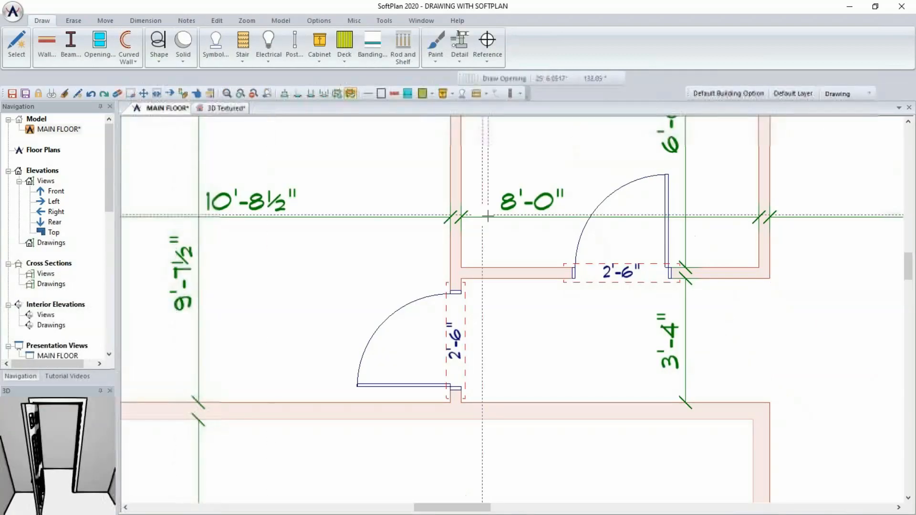
Set the dimension from the 5'-0" sliding door's center to the upper exterior wall's right corner to 16'-0".
scroll(573, 250, down, 4)
scroll(573, 250, down, 3)
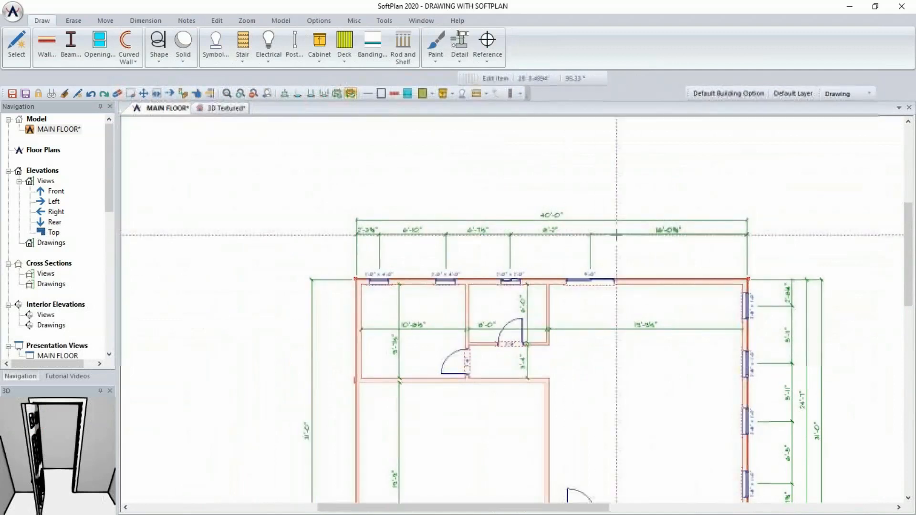
double_click(616, 235)
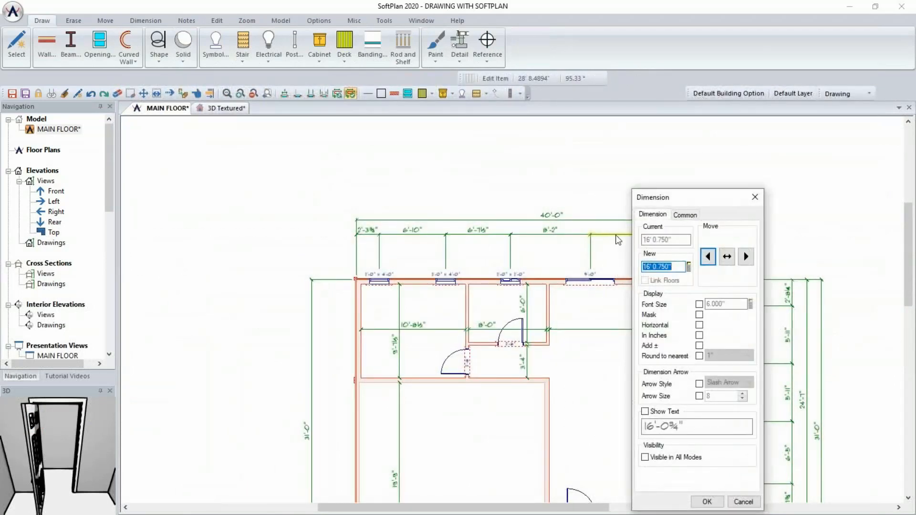
text(16)
key(Return)
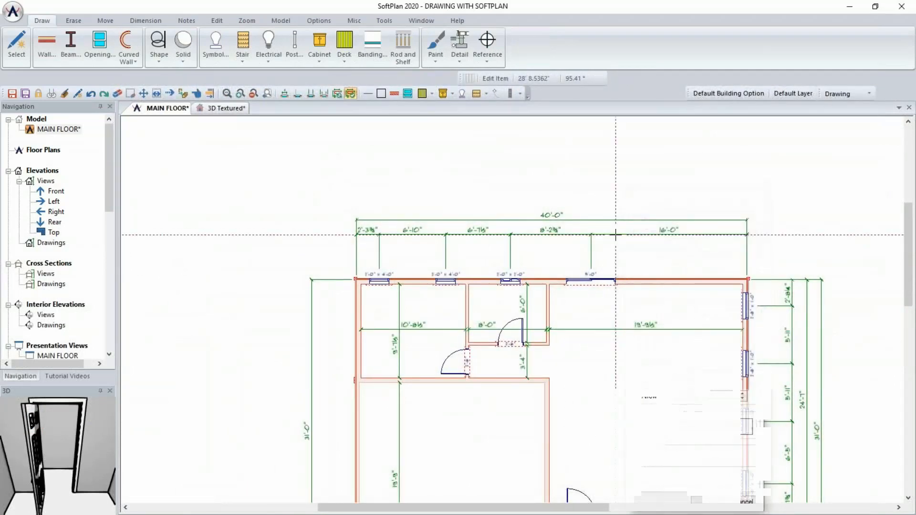
Set the dimension between the lower wall's window group and the building's right corner to 4'-0".
middle_drag(649, 438, 621, 324)
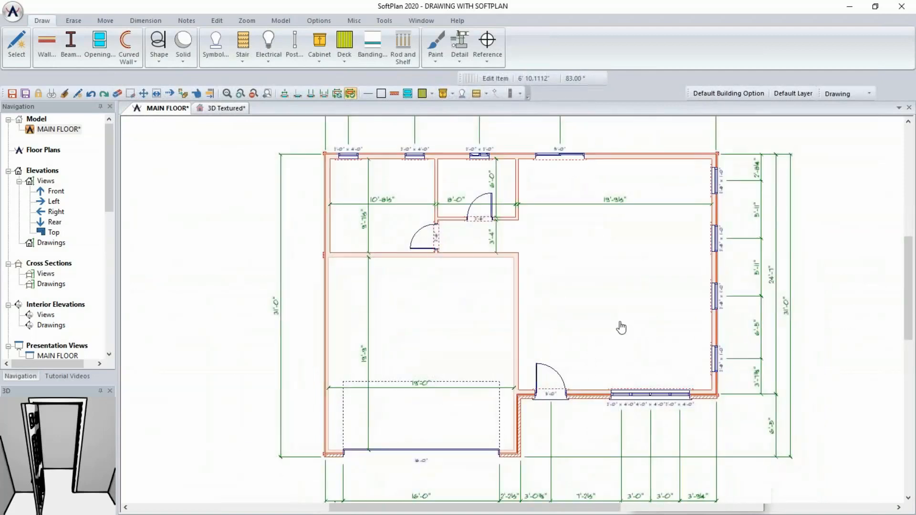
click(690, 497)
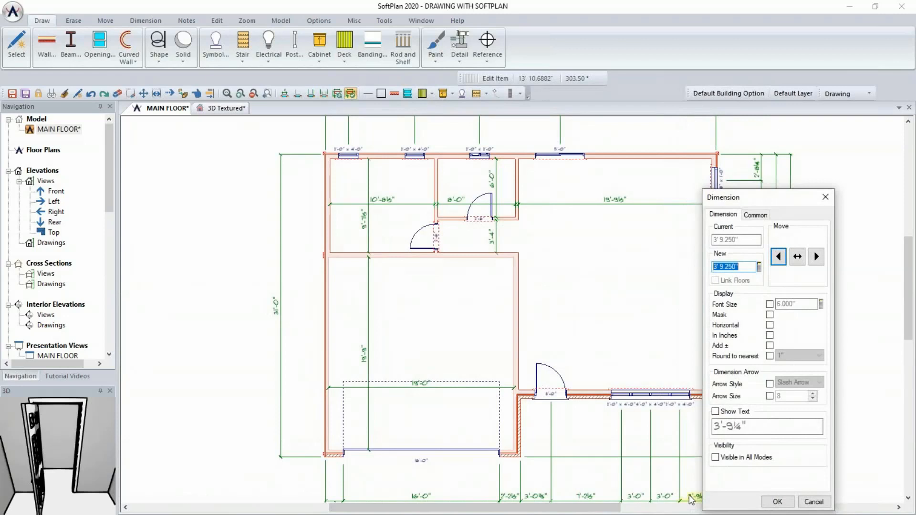
text(4')
key(Return)
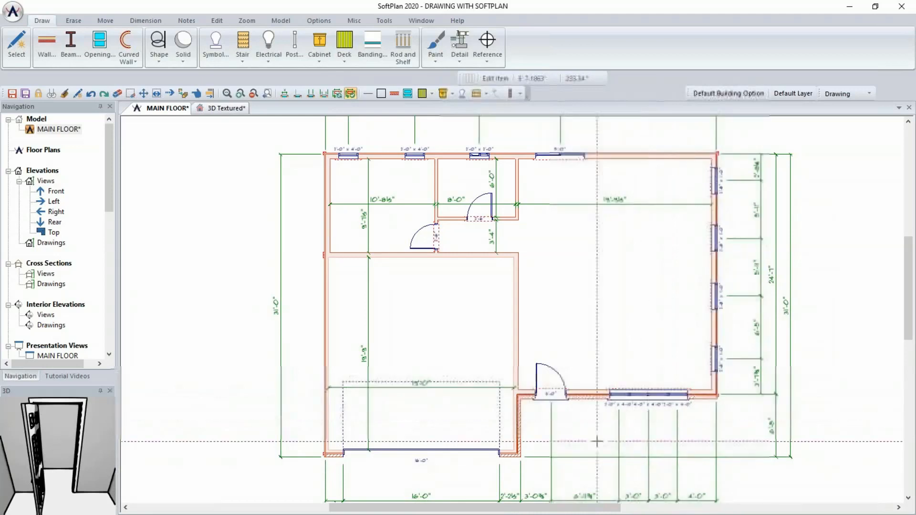
Set the dimension from the garage jog to the front entry door's center to 3'-0", moving the door.
click(532, 498)
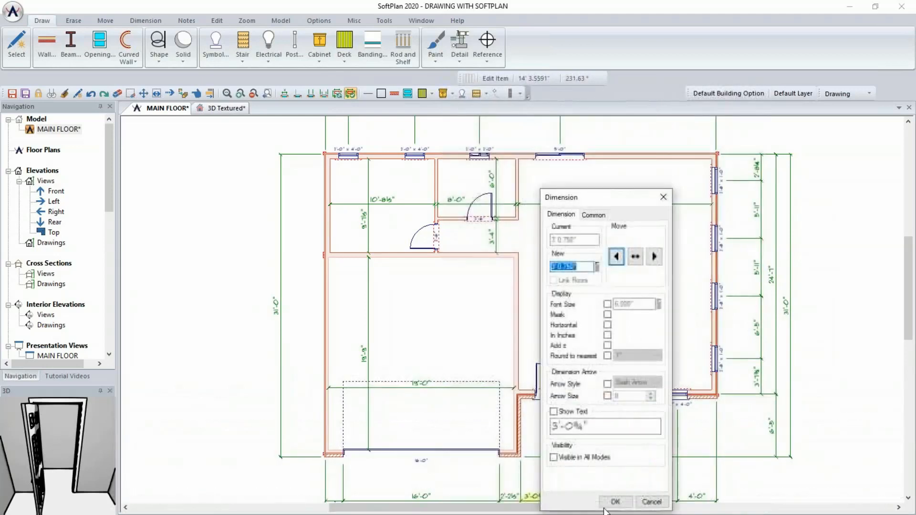
click(648, 504)
click(552, 497)
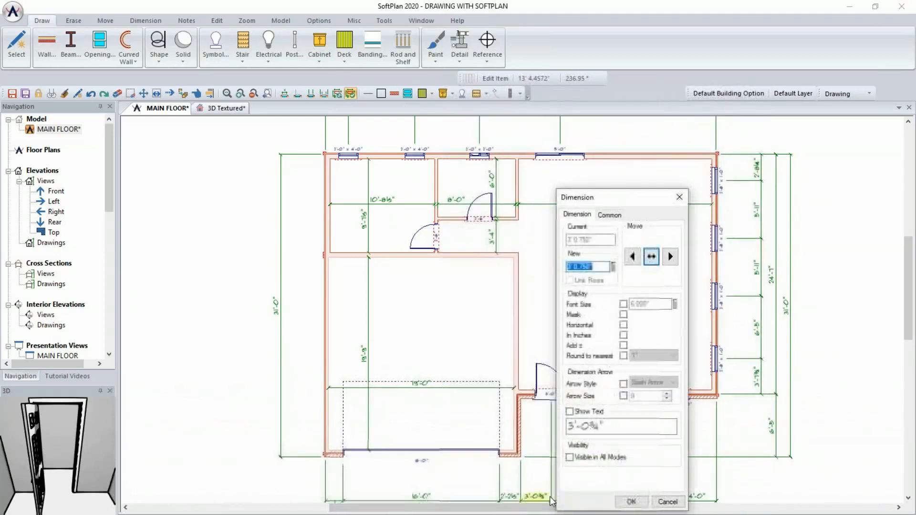
text(3')
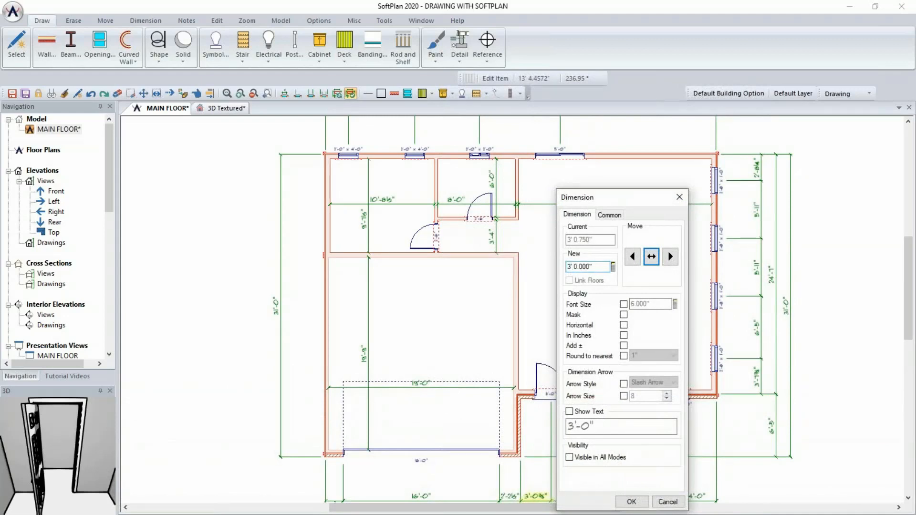
key(Return)
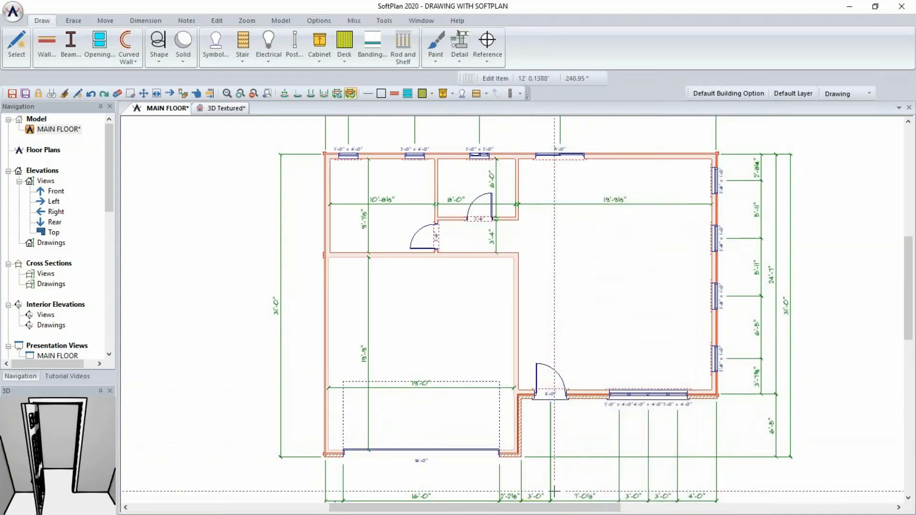
Add single extension lines into the upper-left room from the centers of its two 2'-0" x 4'-0" windows.
middle_drag(644, 371, 705, 454)
scroll(445, 269, up, 2)
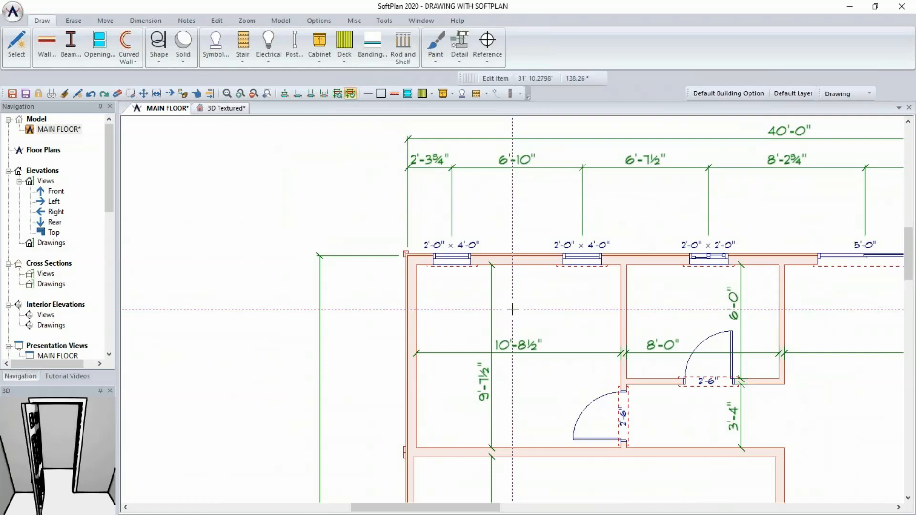
click(297, 94)
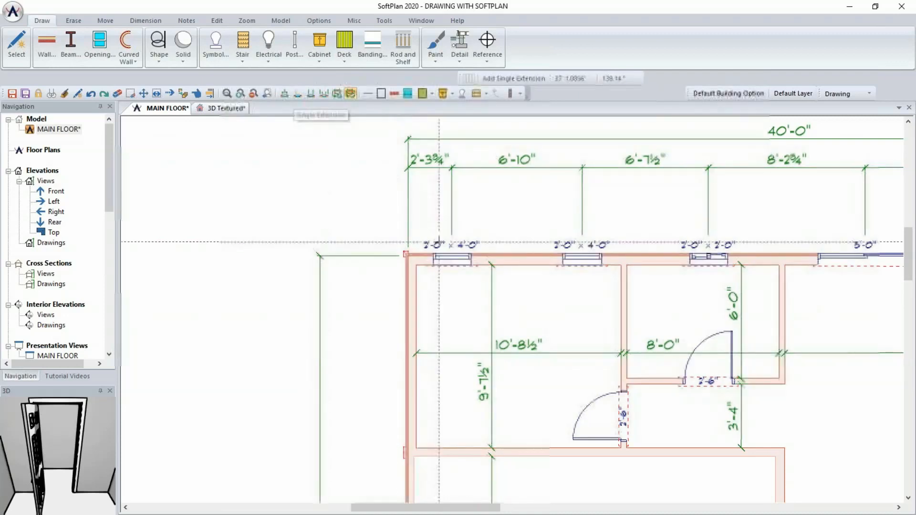
click(452, 253)
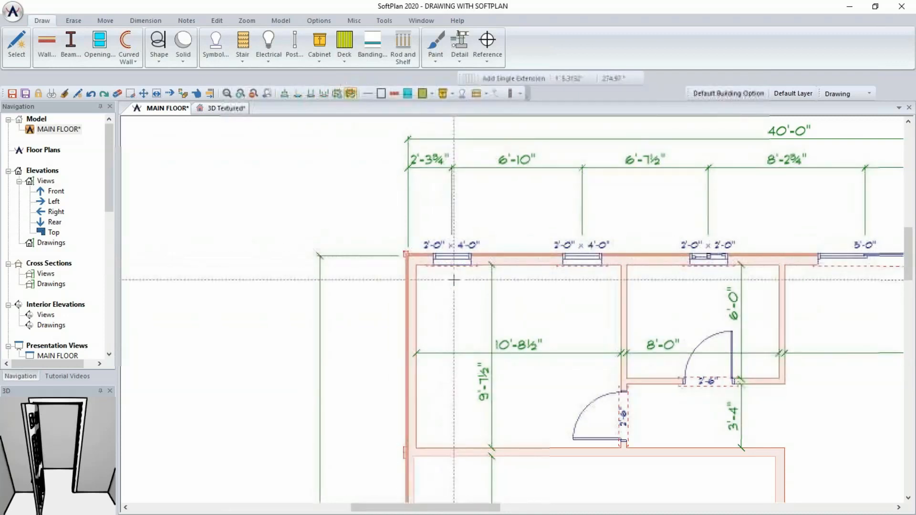
click(456, 329)
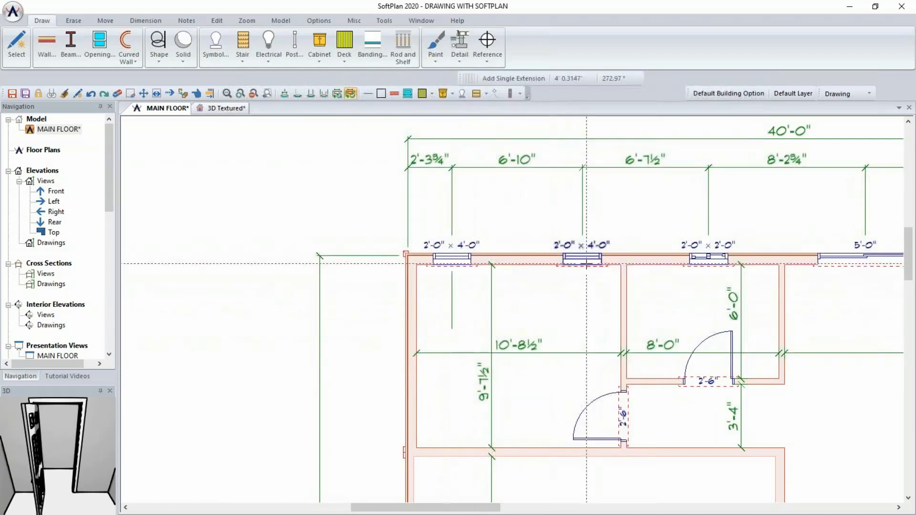
click(580, 328)
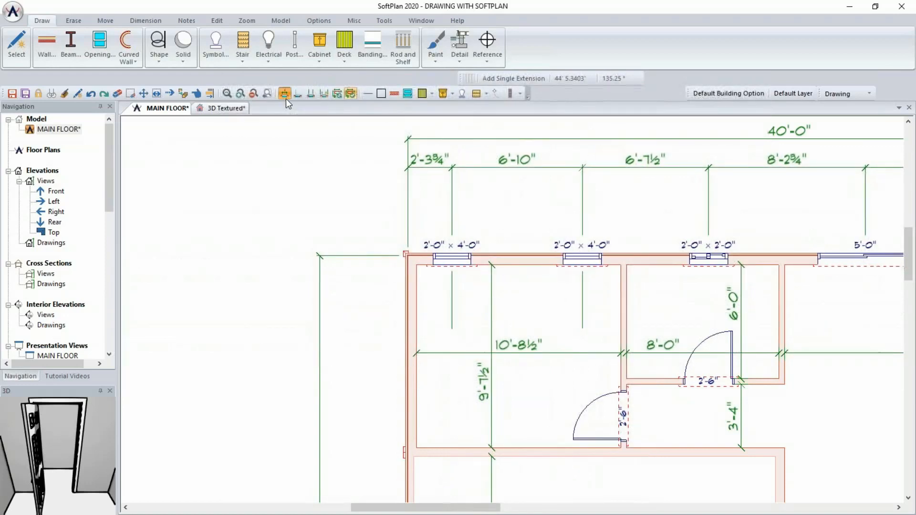
Add a horizontal dimension line across the upper-left room through both window extension lines, from side wall to side wall.
click(286, 97)
click(367, 302)
click(634, 302)
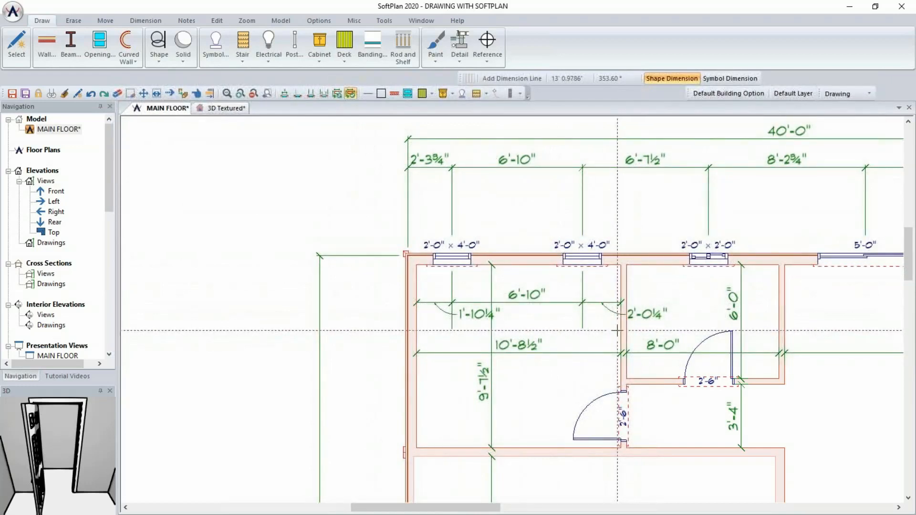
right_click(309, 185)
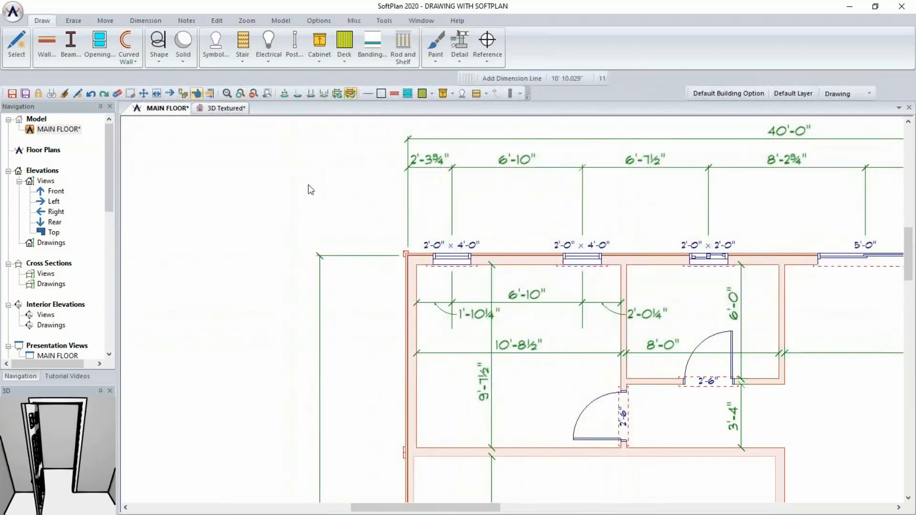
Set the distances from the upper-left room's two window centers to their nearest side walls to 2'-0" each.
double_click(590, 305)
text(2)
key(Return)
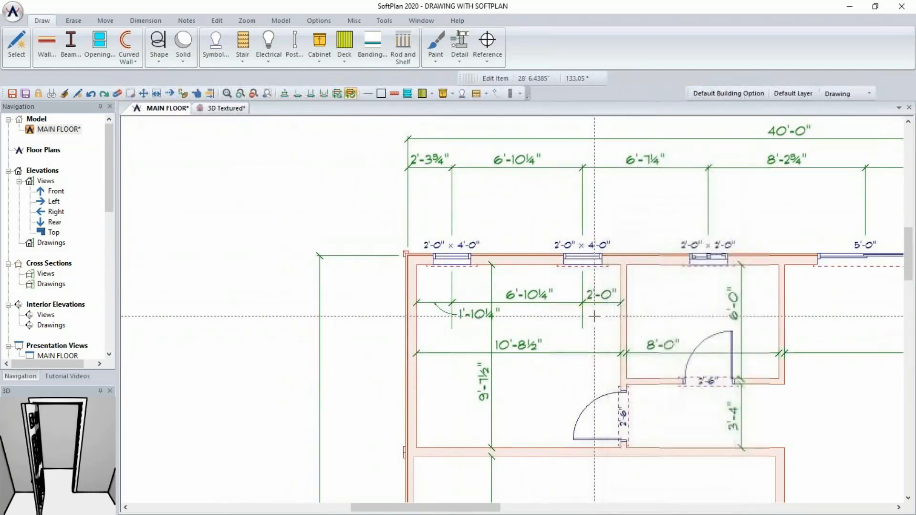
double_click(443, 304)
text(2)
key(Return)
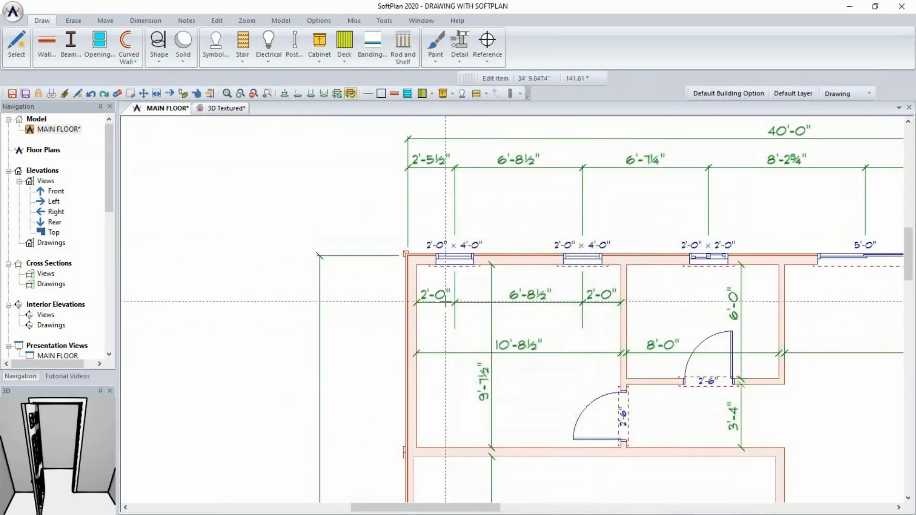
Center the small upper room's 2'-0" x 2'-0" window along the inner wall length, after trying the outer wall length and between-openings options.
middle_drag(698, 328, 631, 334)
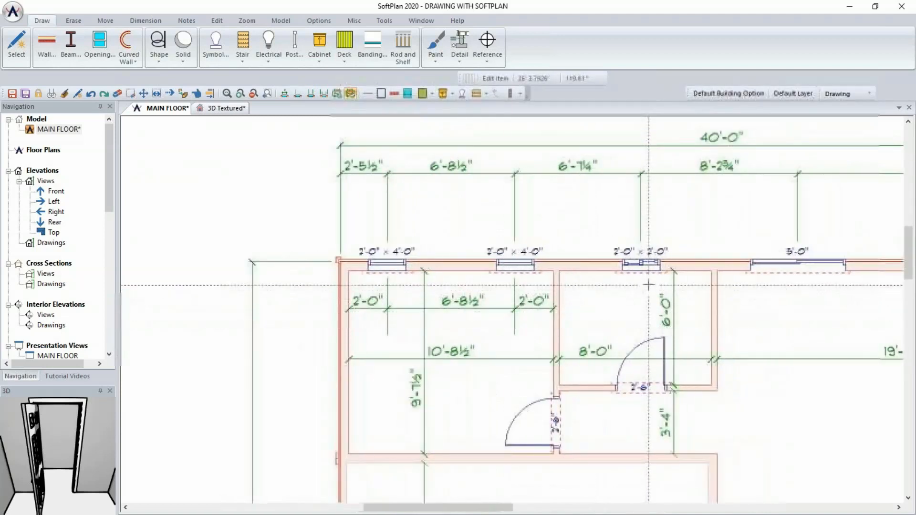
right_click(640, 263)
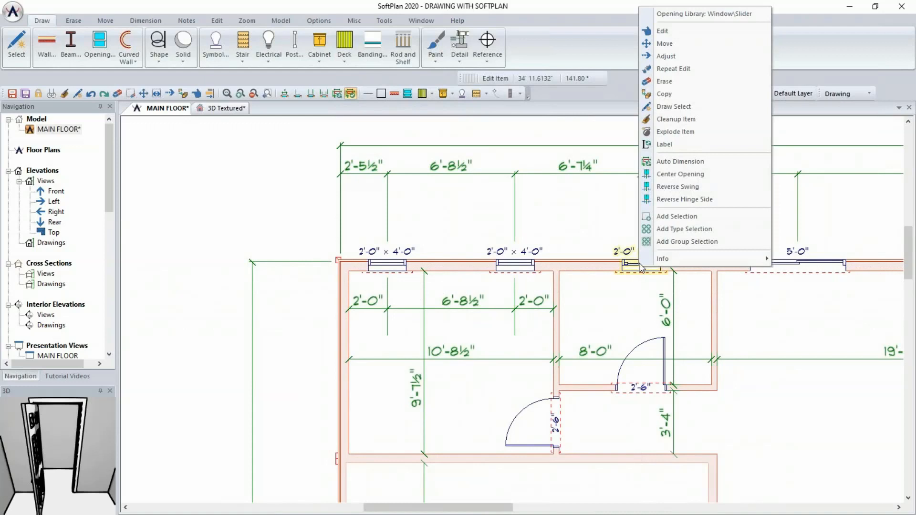
click(678, 174)
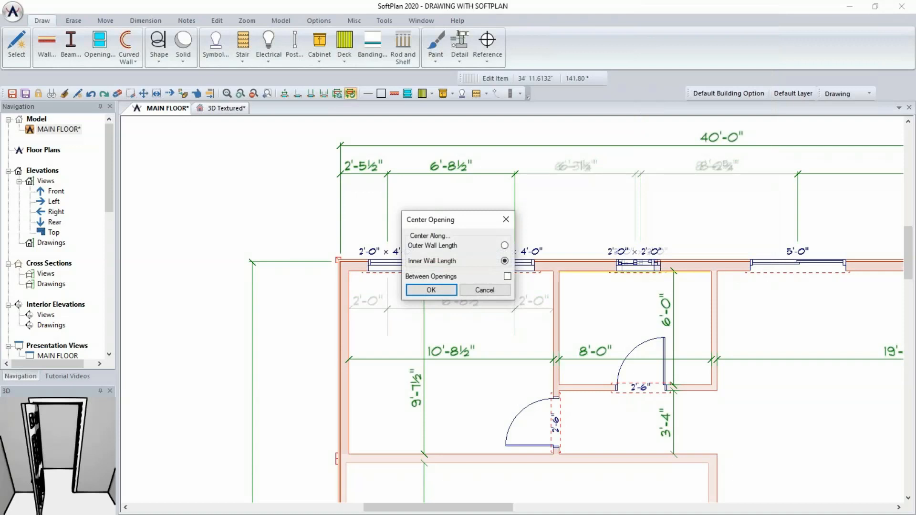
drag(463, 219, 454, 292)
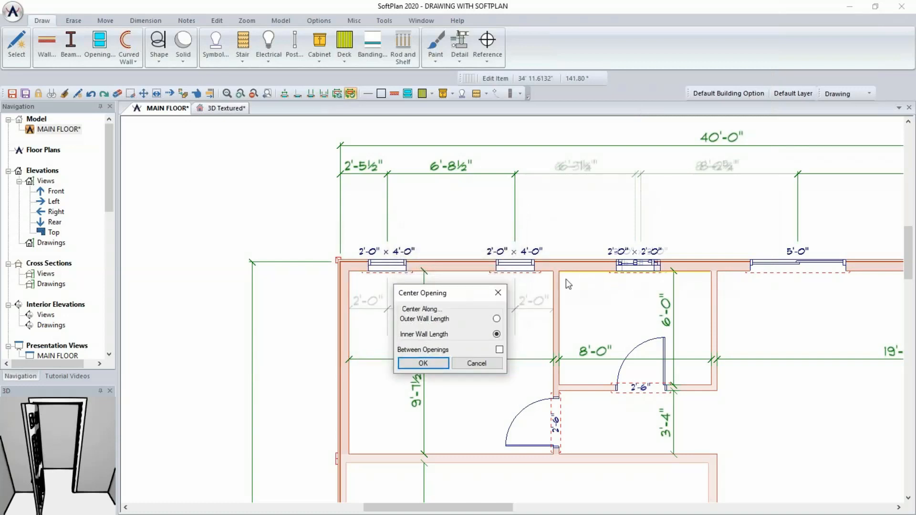
click(436, 319)
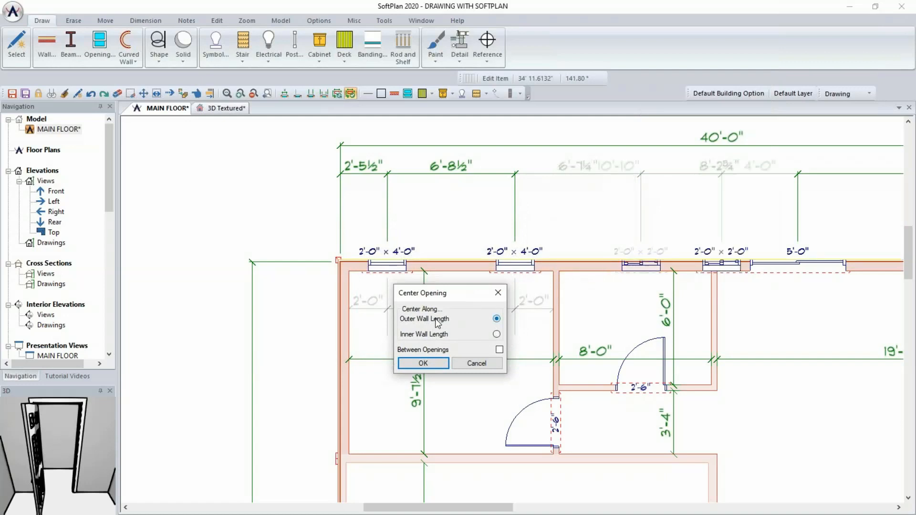
middle_drag(716, 346, 527, 348)
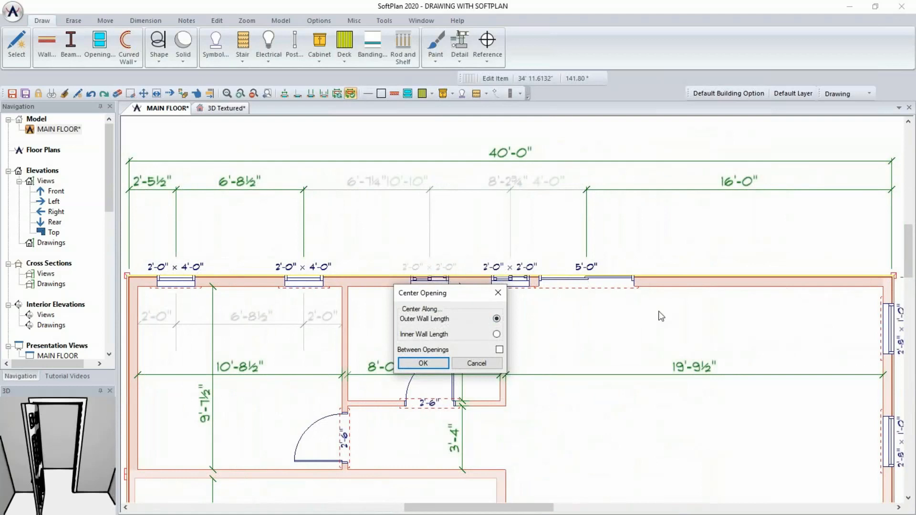
click(415, 353)
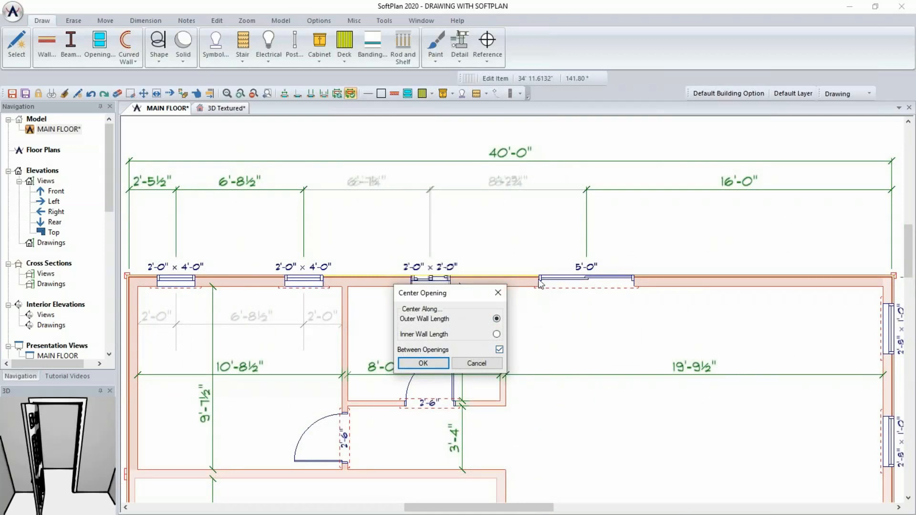
click(499, 350)
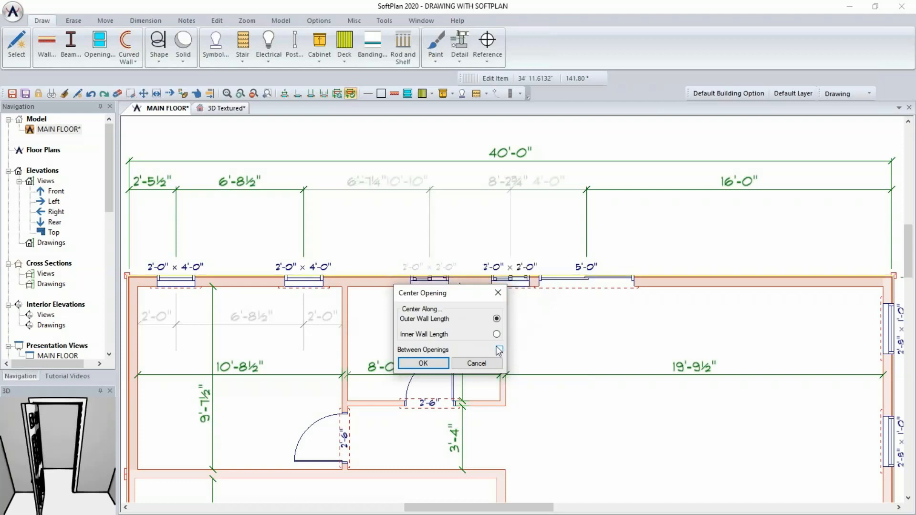
click(428, 334)
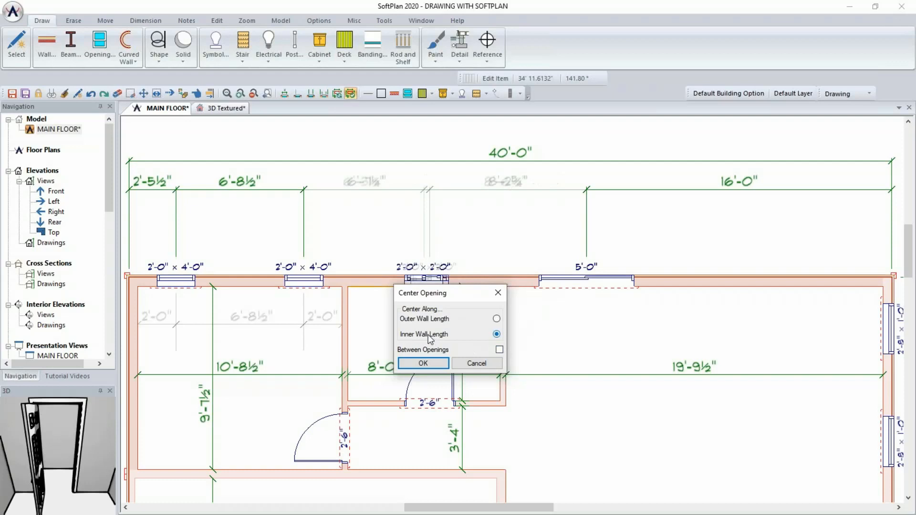
click(423, 363)
Center the small upper room's 2'-6" interior door in its wall, using the outer wall length option.
middle_drag(546, 324, 586, 250)
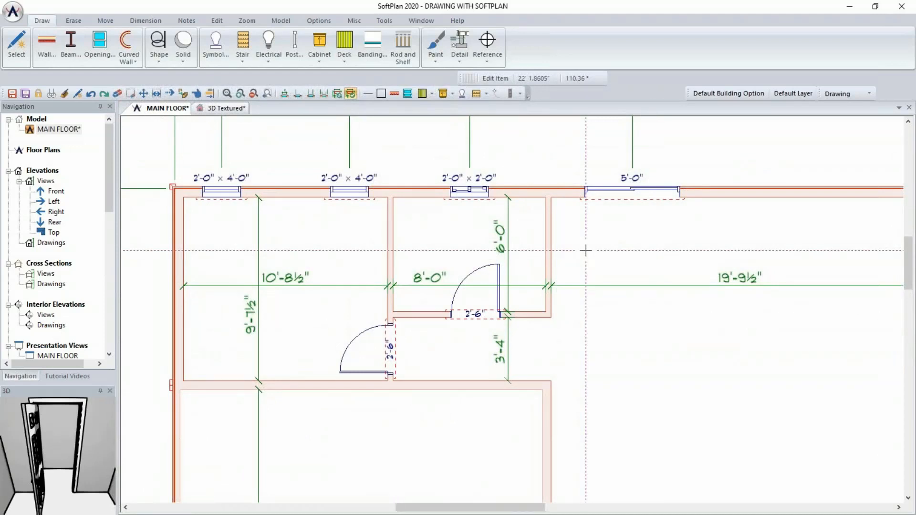
click(462, 313)
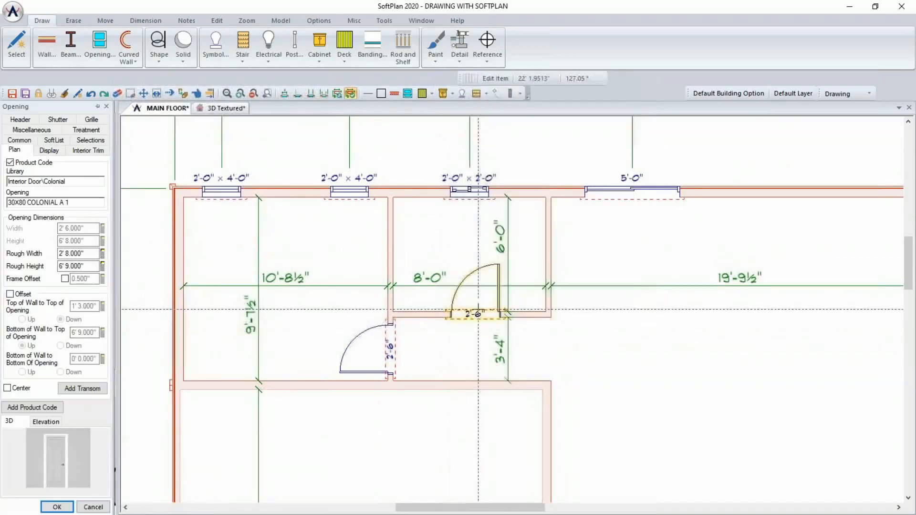
right_click(477, 311)
right_click(466, 313)
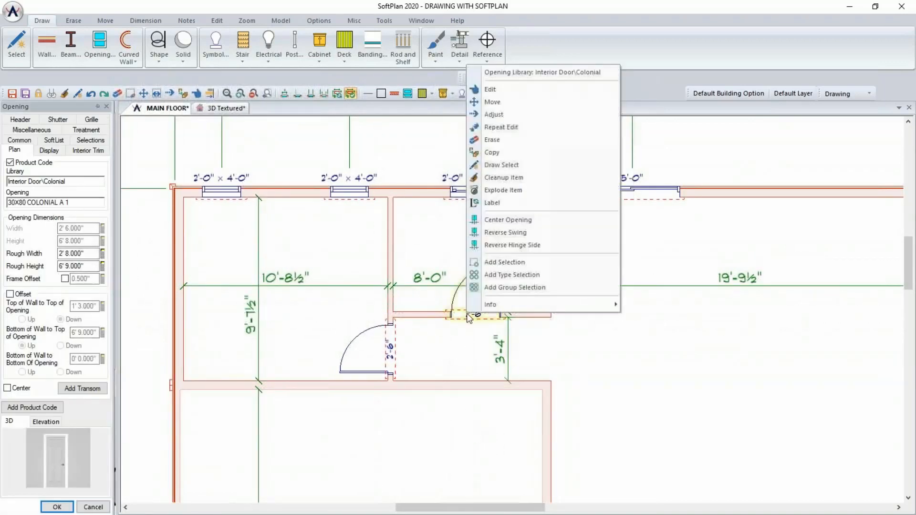
click(523, 221)
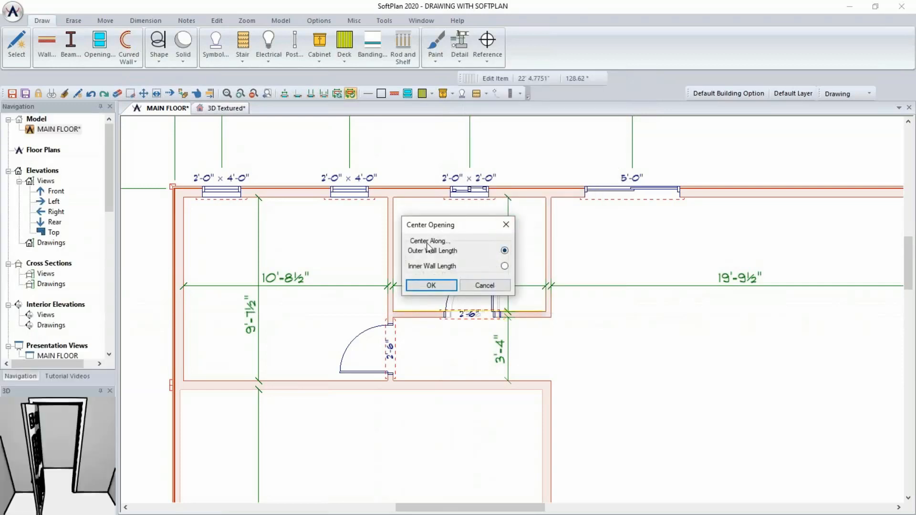
click(424, 286)
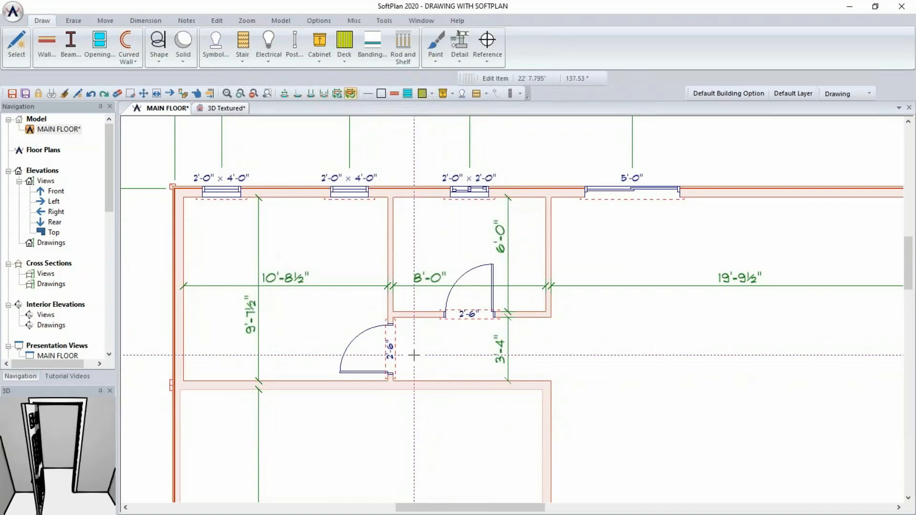
scroll(415, 355, down, 1)
middle_drag(461, 402, 456, 172)
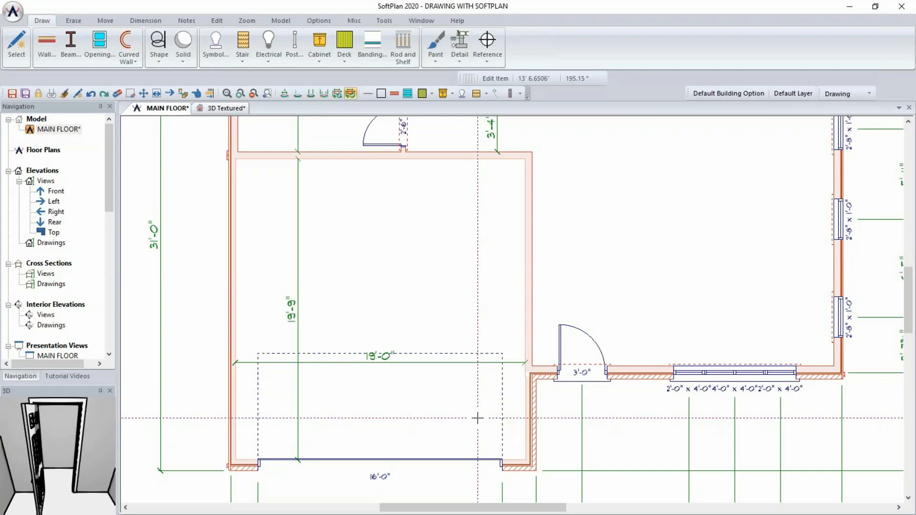
middle_drag(743, 289, 529, 371)
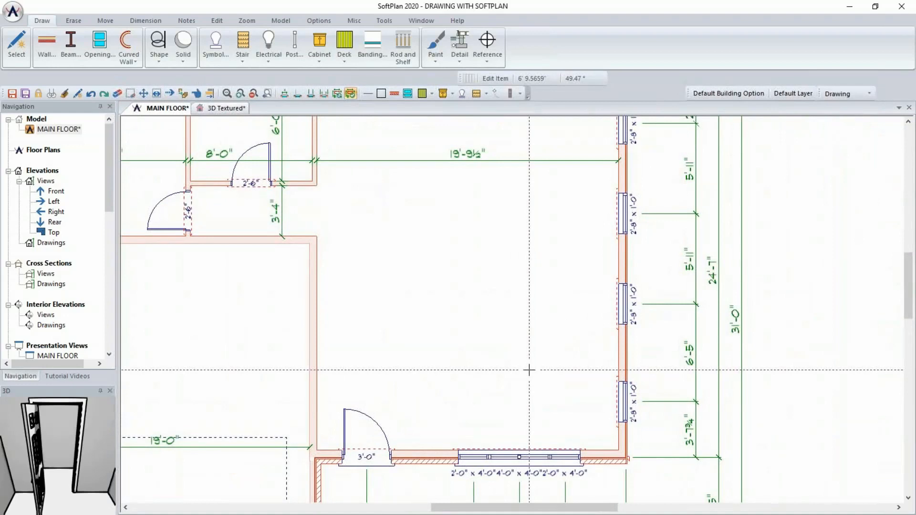
Equally space the four 2'-8" x 1'-0" windows along the right exterior wall, using the inner wall length option.
scroll(528, 370, down, 1)
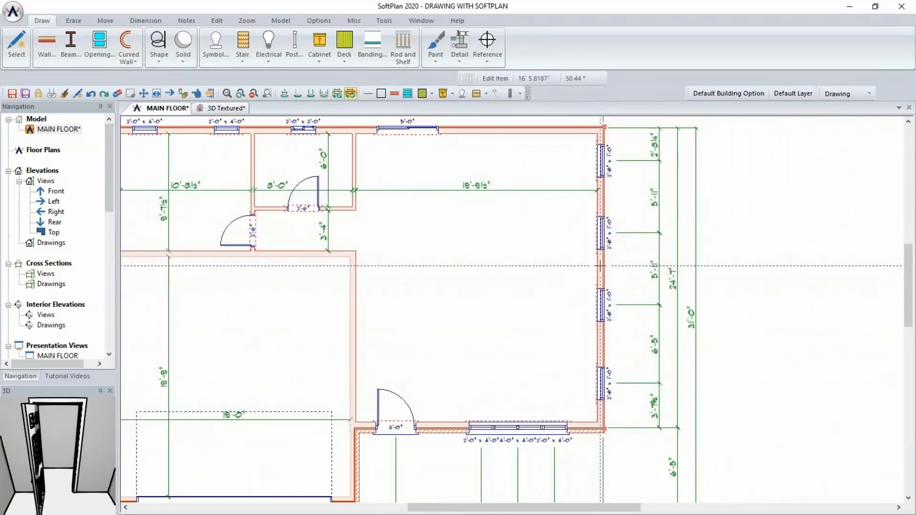
right_click(599, 265)
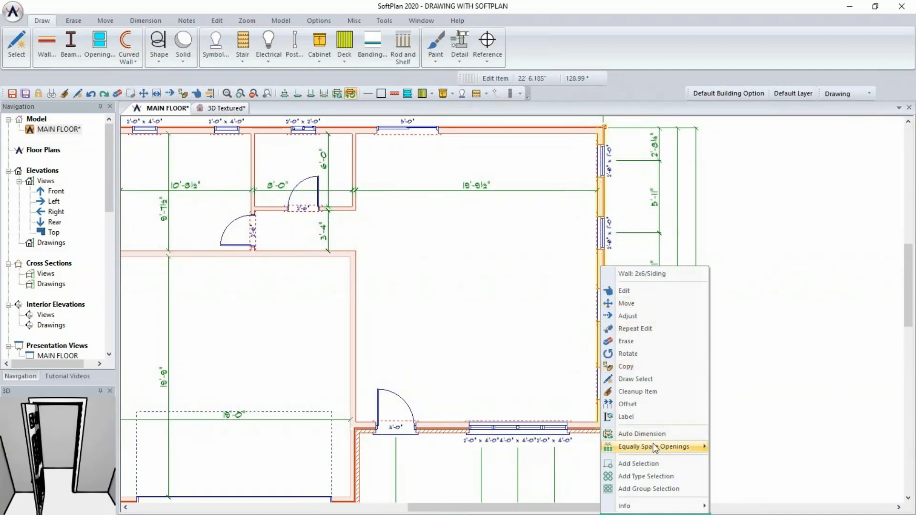
mouse_move(654, 447)
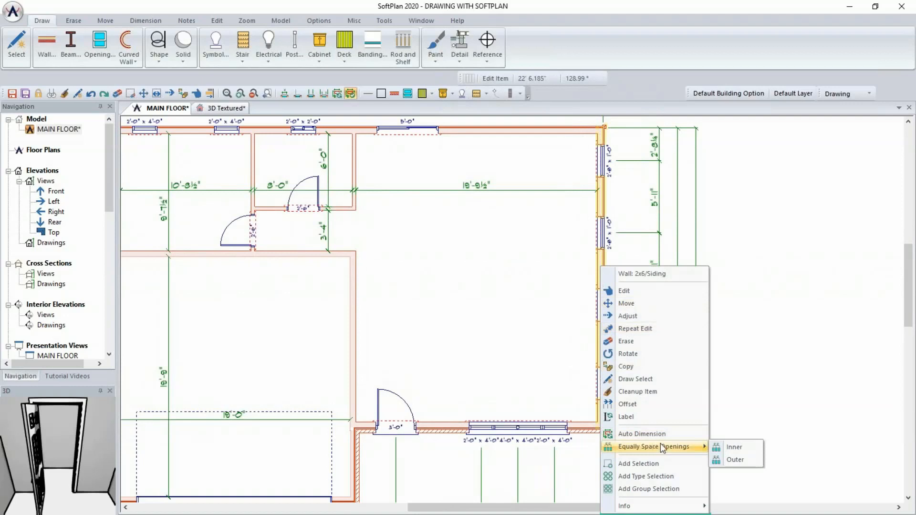
click(733, 447)
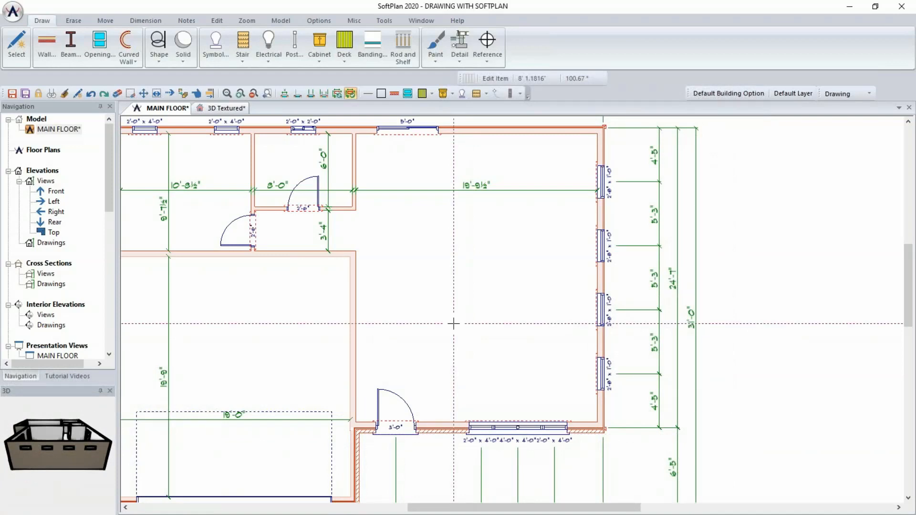
In the 3D view, disable the product code of the front window group's middle casement and set its horizontal sections to 1.
click(222, 109)
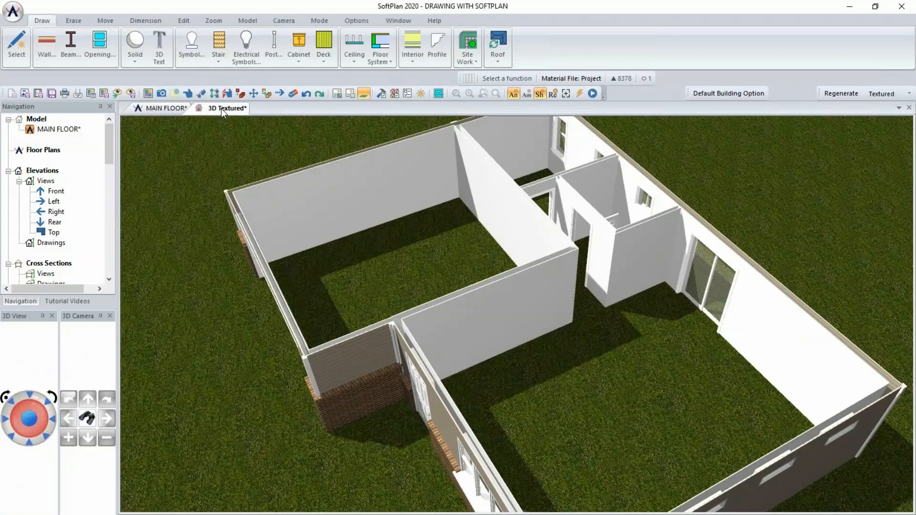
drag(551, 319, 575, 300)
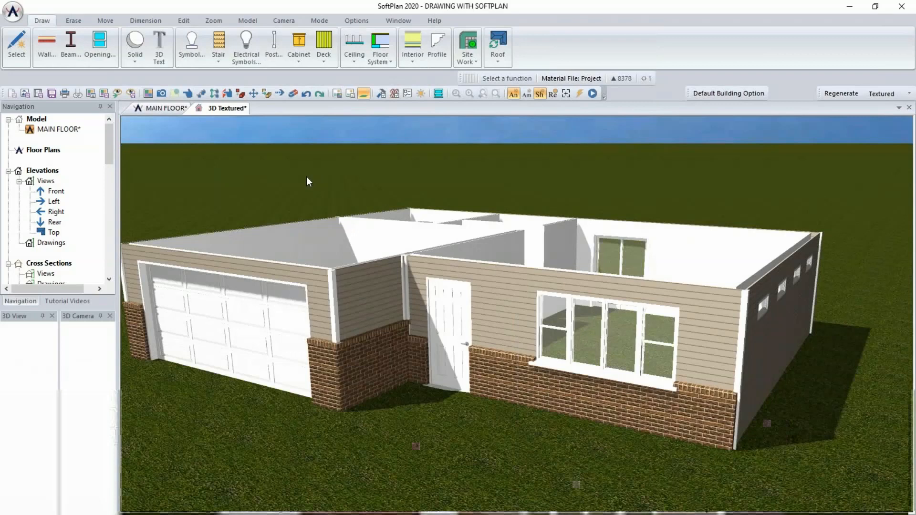
click(617, 338)
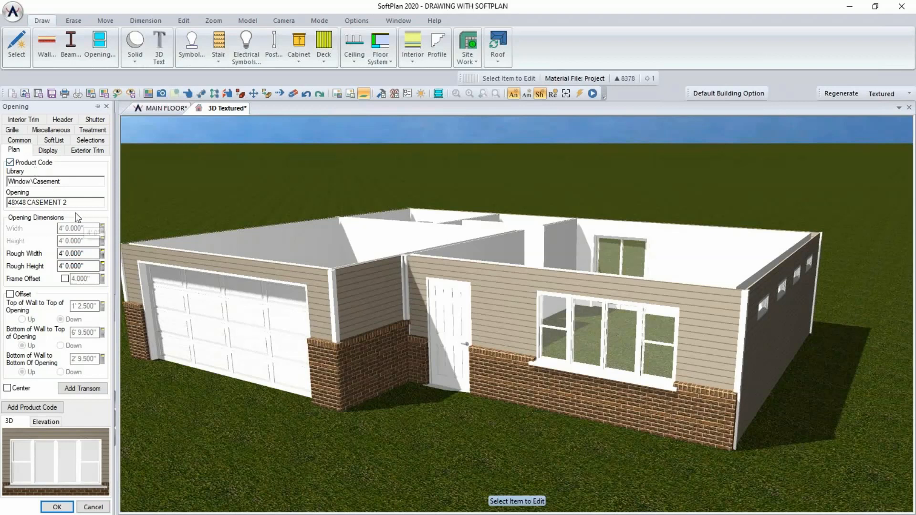
click(10, 163)
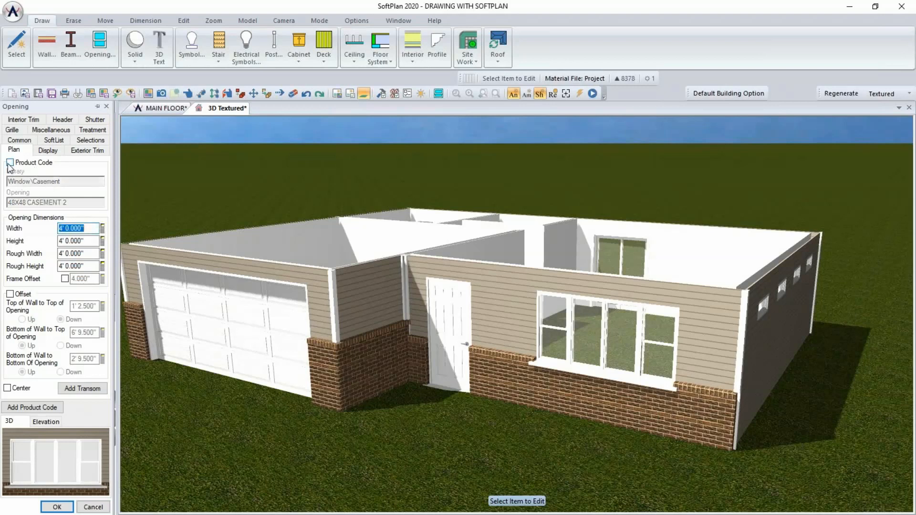
click(49, 151)
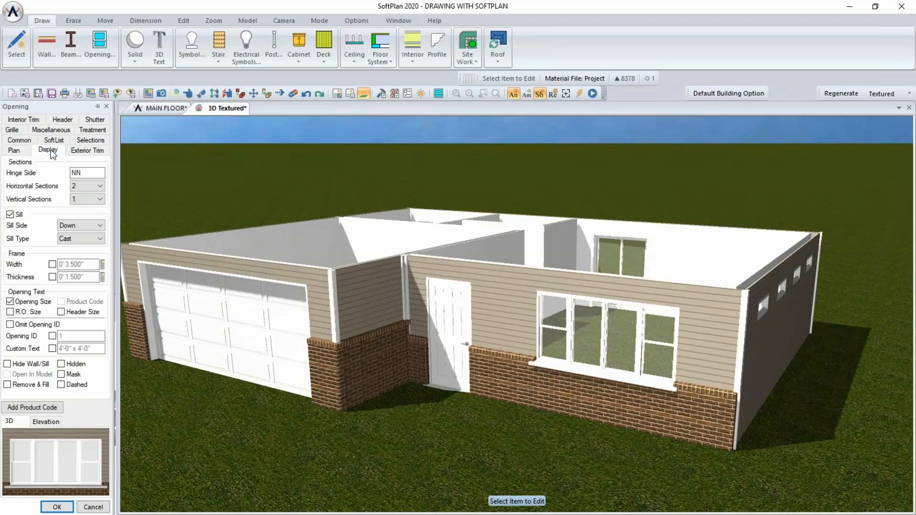
click(92, 187)
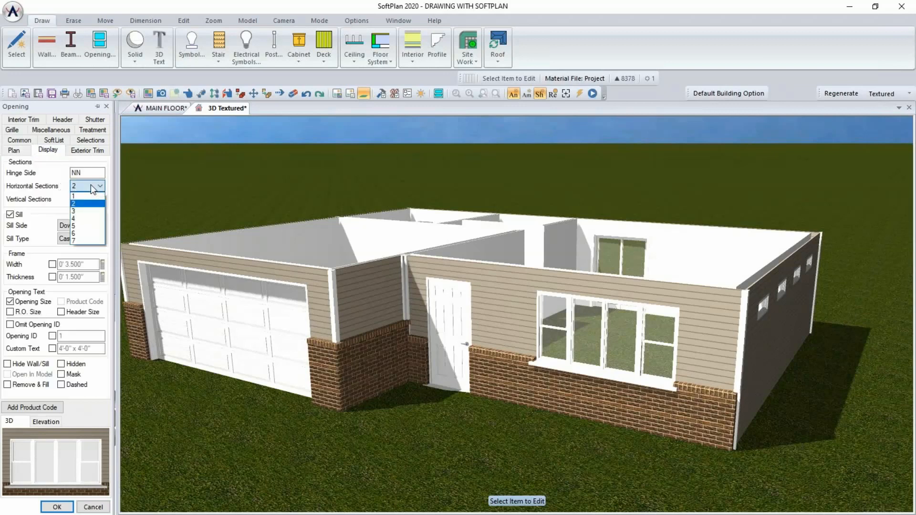
click(89, 199)
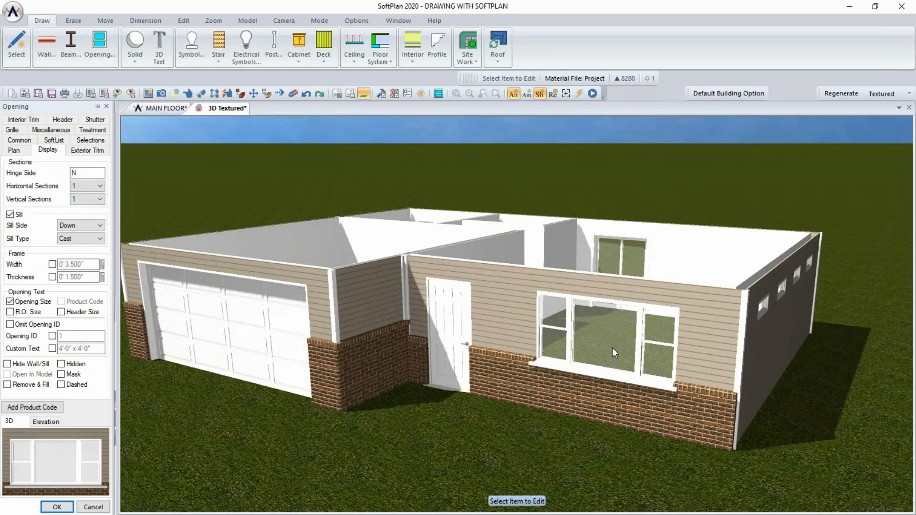
click(56, 507)
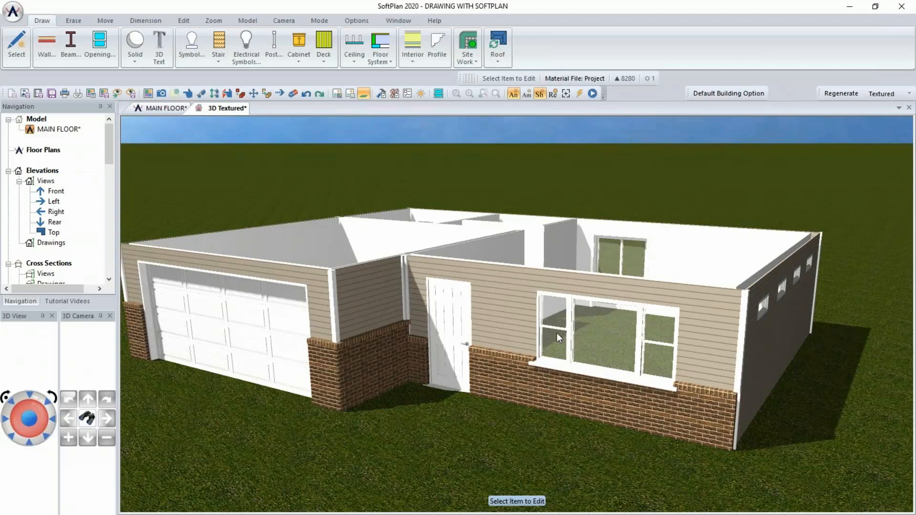
Back in the floor plan, align the interior wall beside the garage with the edge of the exterior wall below it.
click(152, 108)
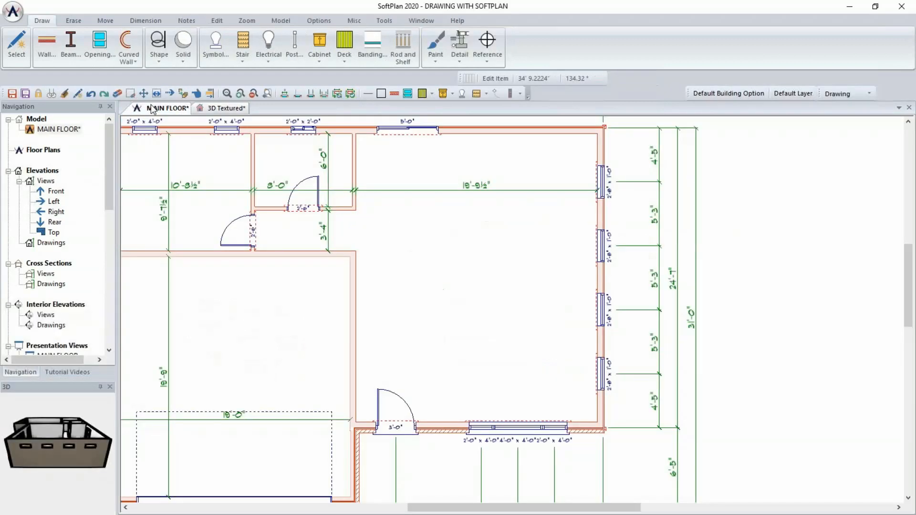
click(243, 44)
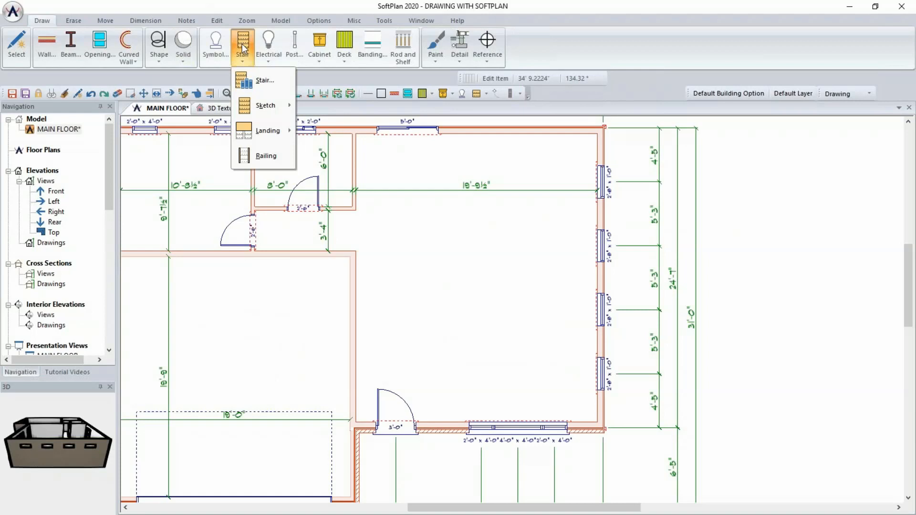
click(265, 80)
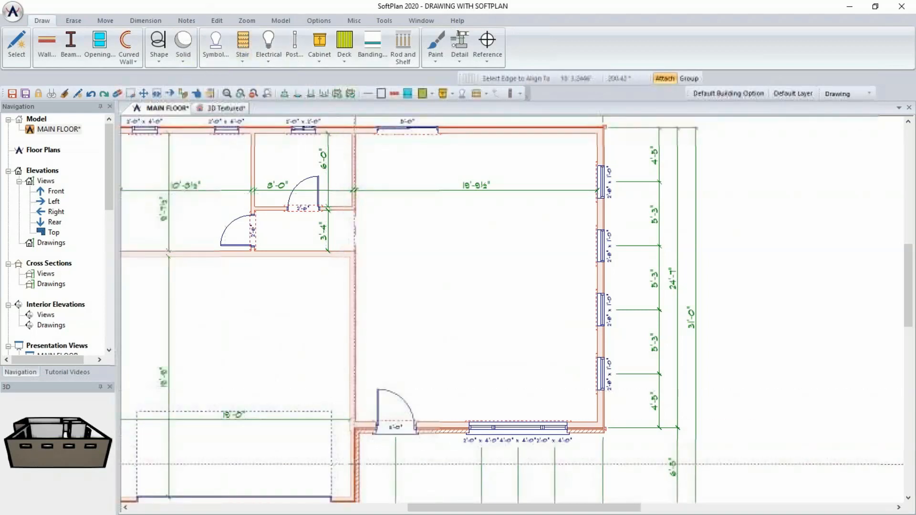
click(354, 452)
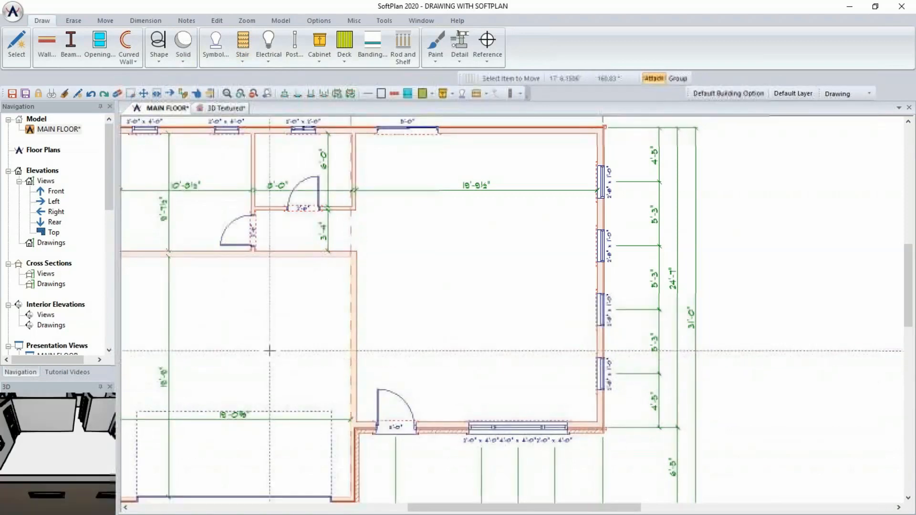
Place a straight stair from the stair library against the garage-side wall of the large room, just inside the front door.
click(242, 43)
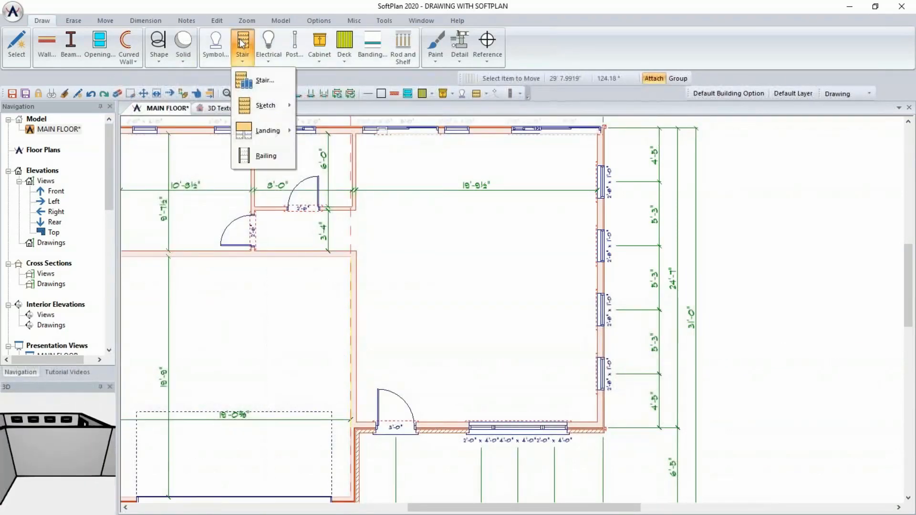
click(250, 91)
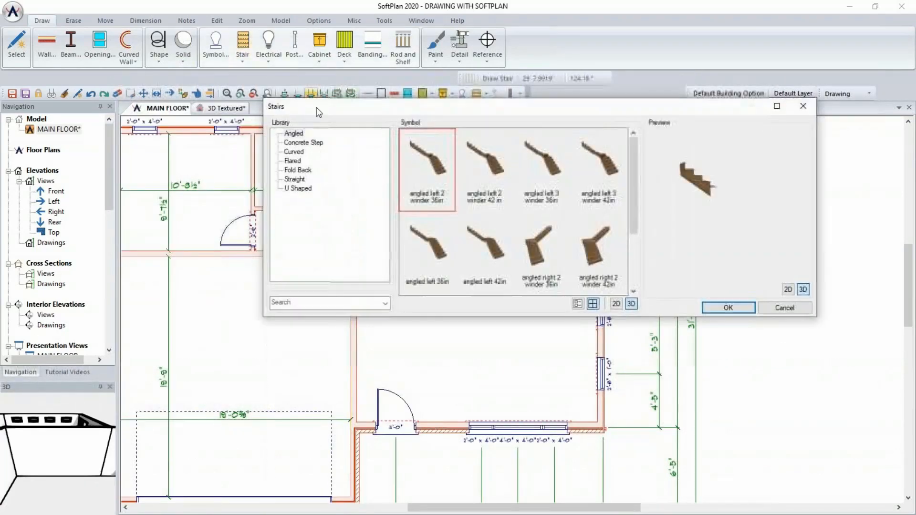
click(299, 180)
click(485, 167)
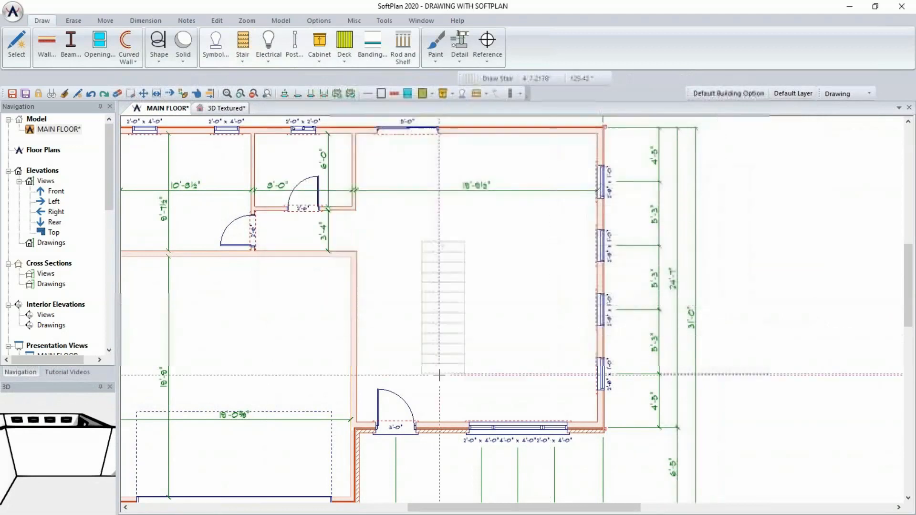
click(376, 380)
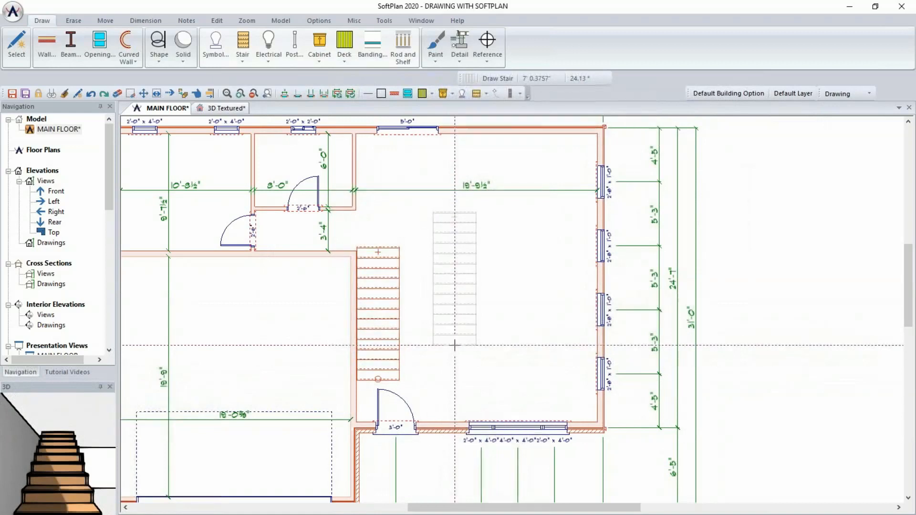
Set the distance between the front wall and the near end of the stair to 3'-4" by moving the stair.
click(167, 21)
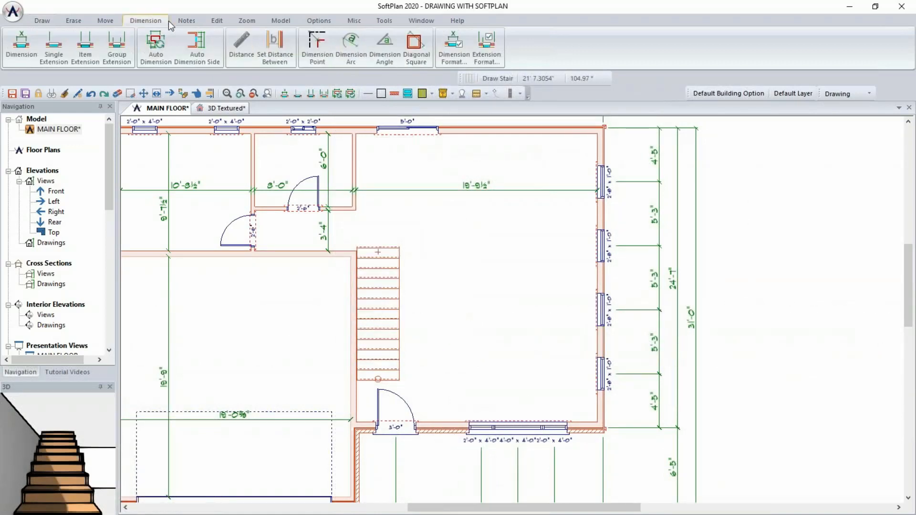
click(274, 60)
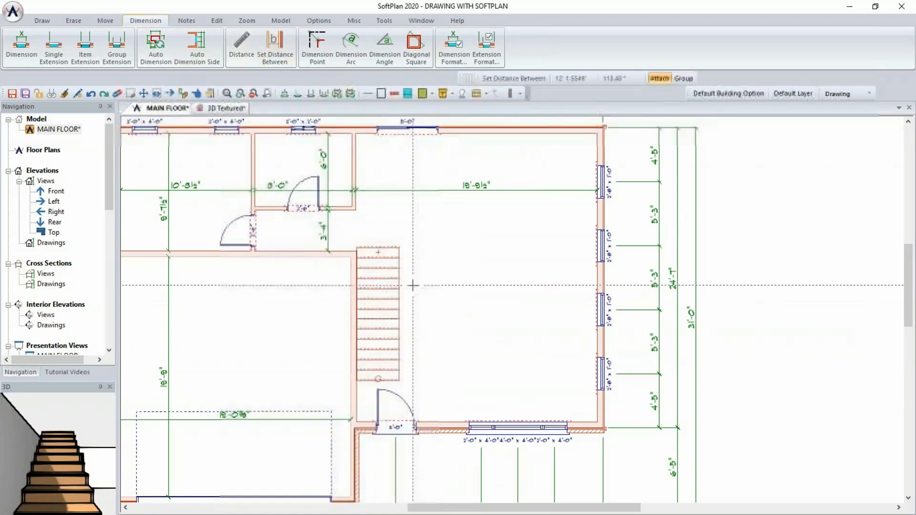
click(369, 421)
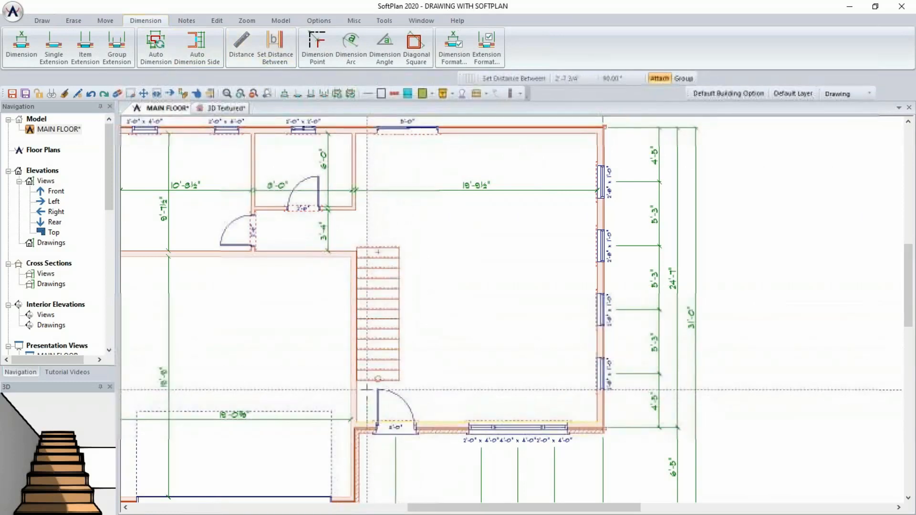
click(368, 381)
text(3'4)
key(Return)
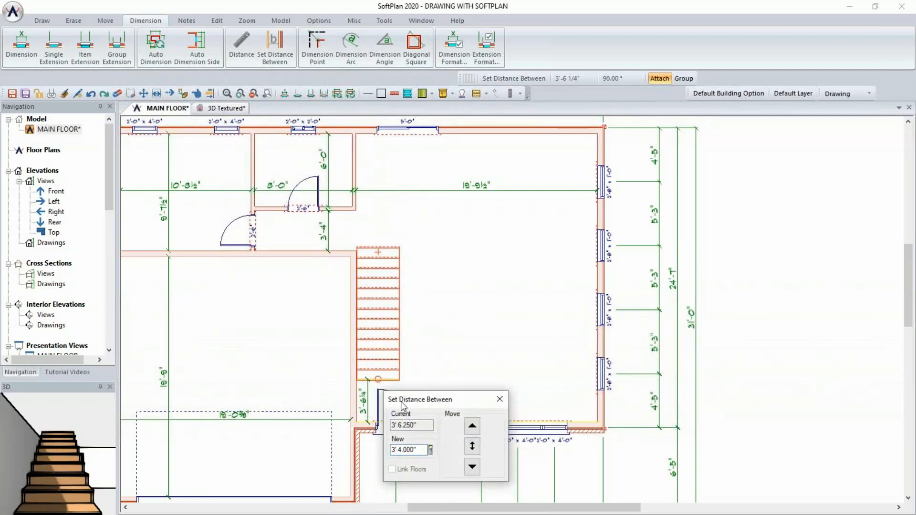
click(471, 431)
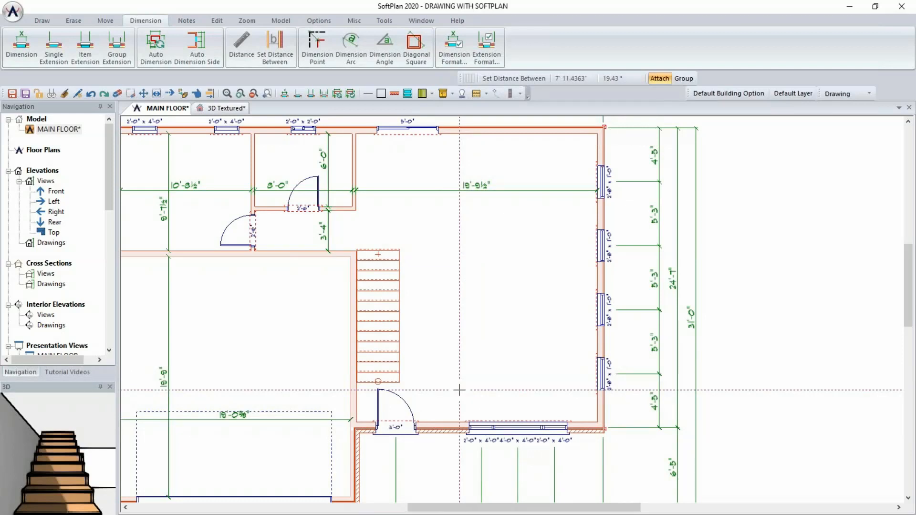
In Floor System mode, auto trace a floor system with joists, ring joist, sill plate and subfloor over the living area, excluding the garage.
click(850, 95)
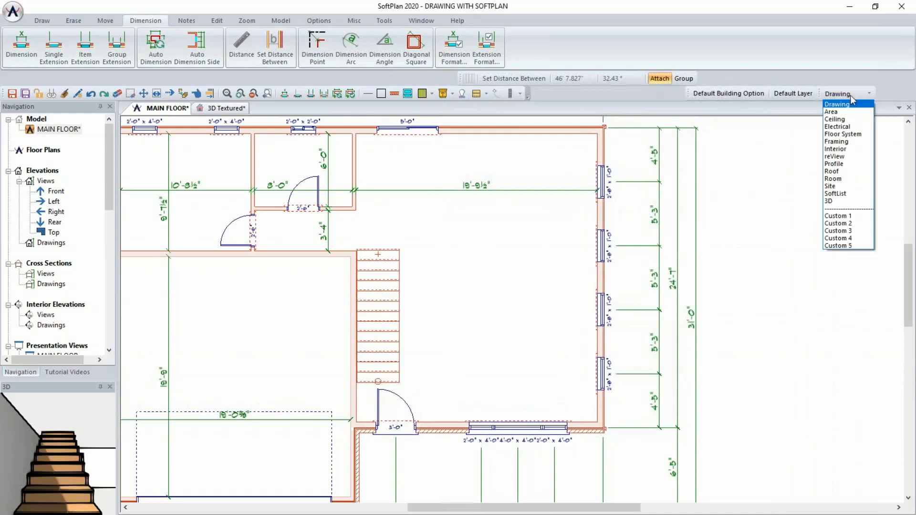
click(846, 135)
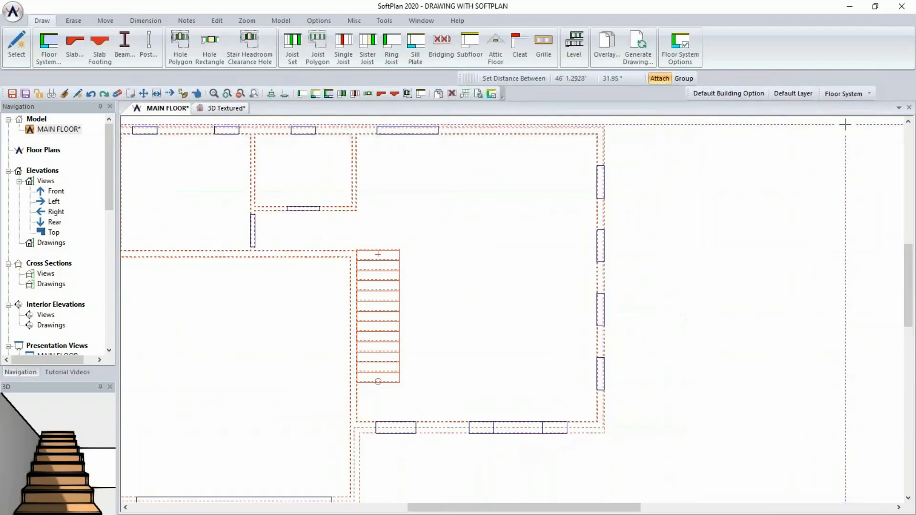
scroll(842, 235, down, 2)
middle_drag(807, 246, 884, 232)
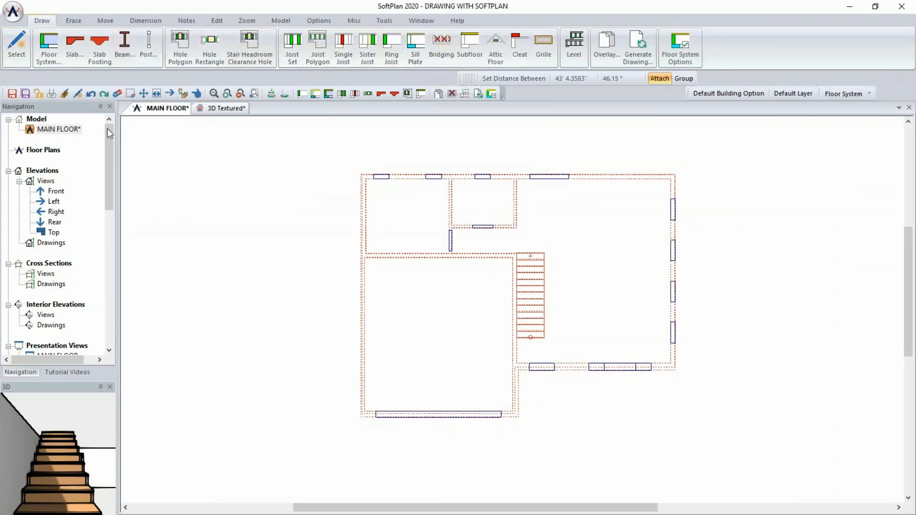
click(56, 56)
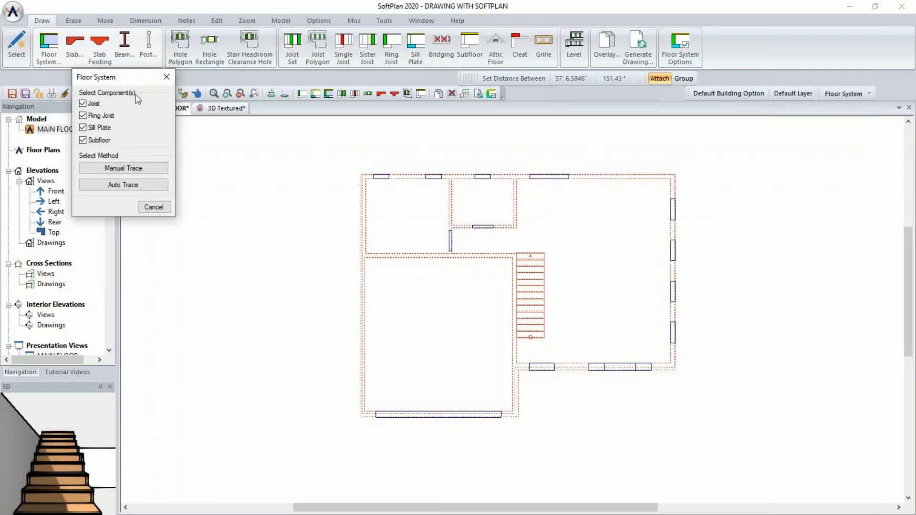
click(105, 186)
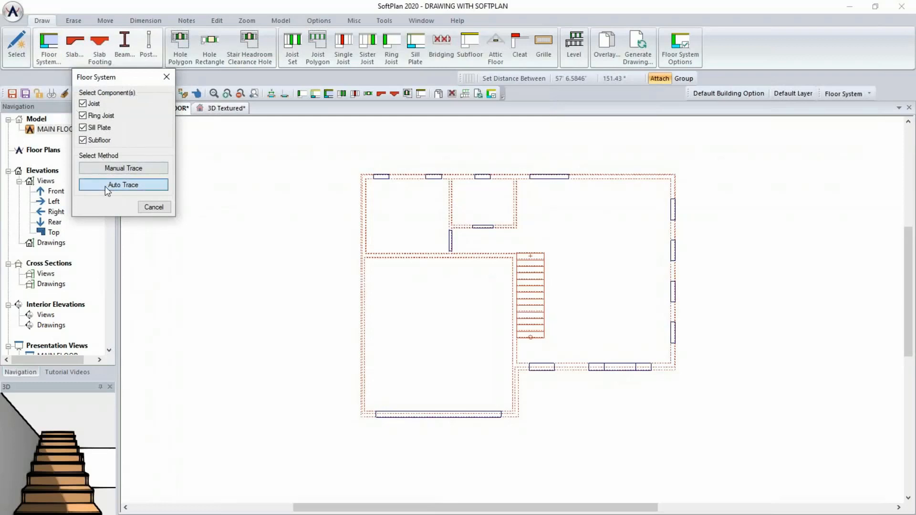
click(581, 241)
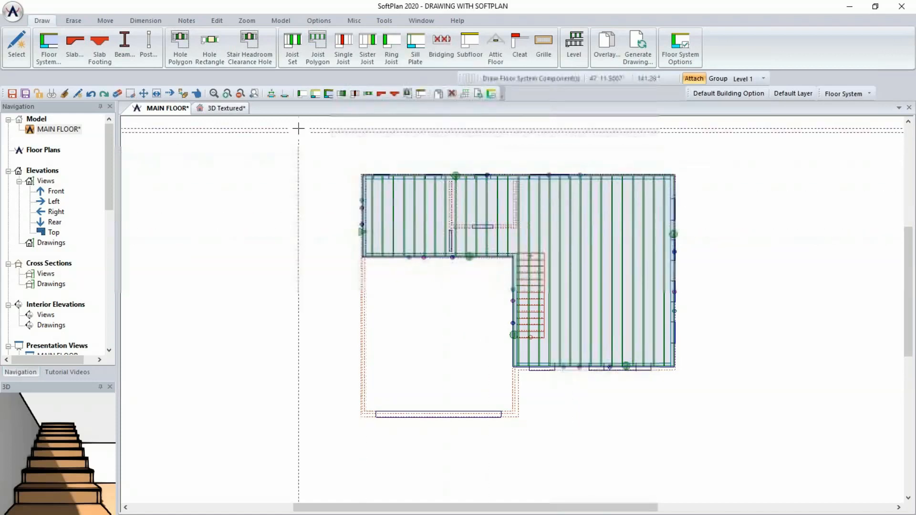
Cut a rectangular hole in the floor system around the full stair outline, from corner to corner.
click(219, 47)
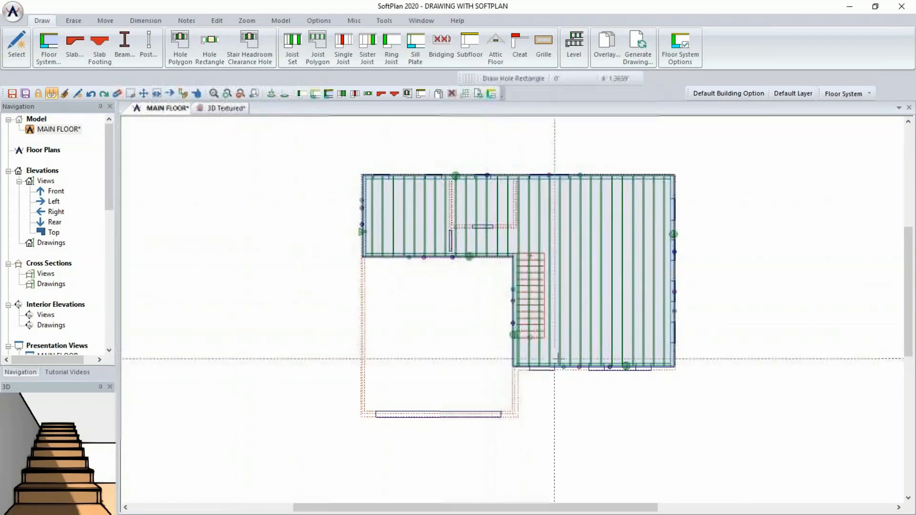
scroll(548, 335, up, 3)
middle_drag(499, 198, 544, 257)
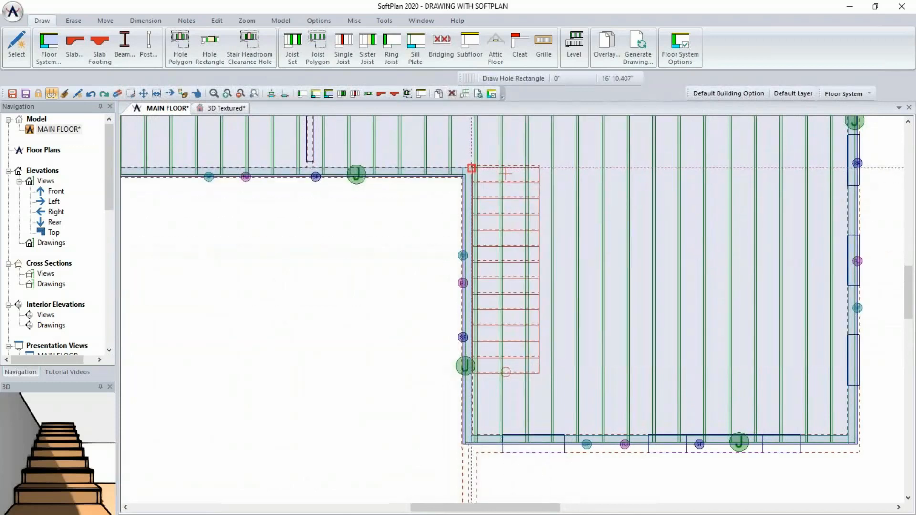
click(472, 168)
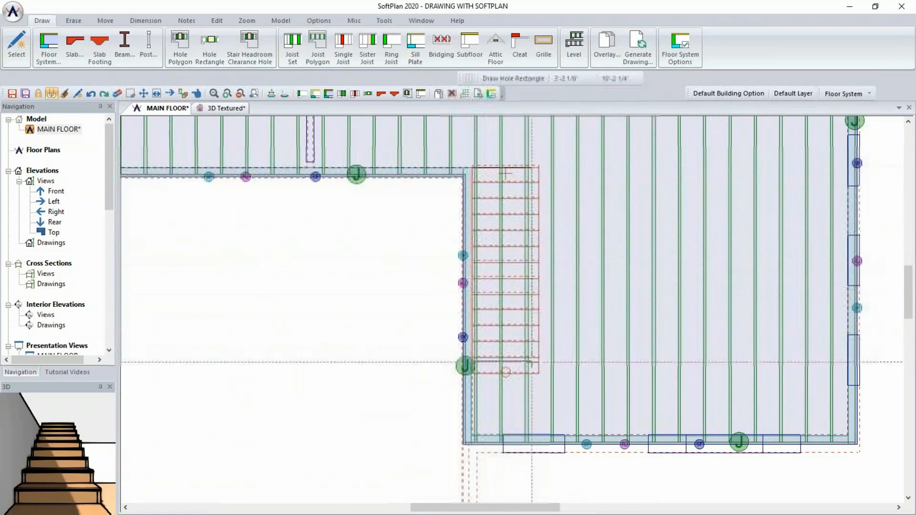
click(539, 372)
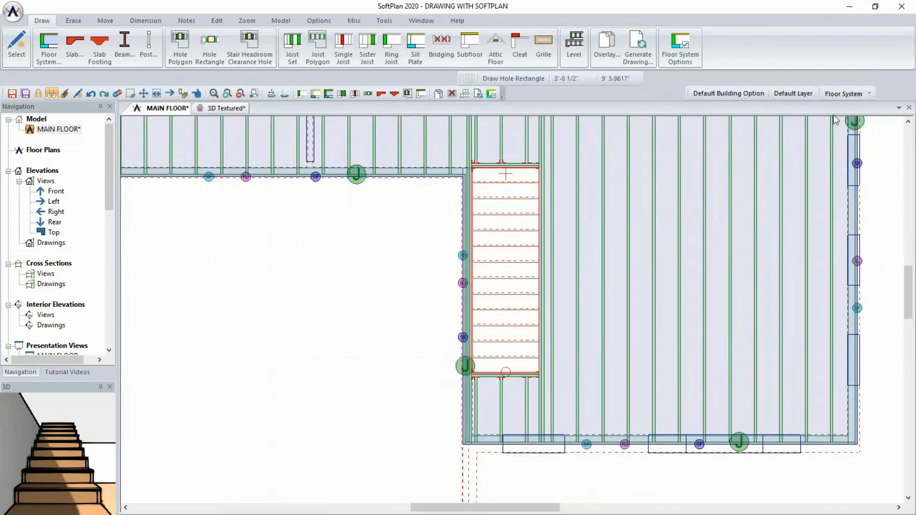
Switch the main floor plan from Floor System mode back to Drawing mode.
scroll(841, 159, down, 1)
click(855, 94)
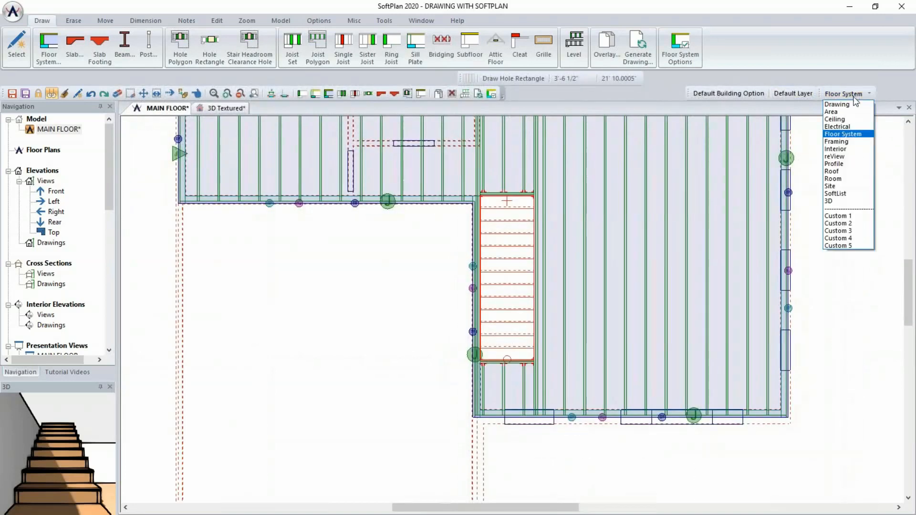
click(837, 104)
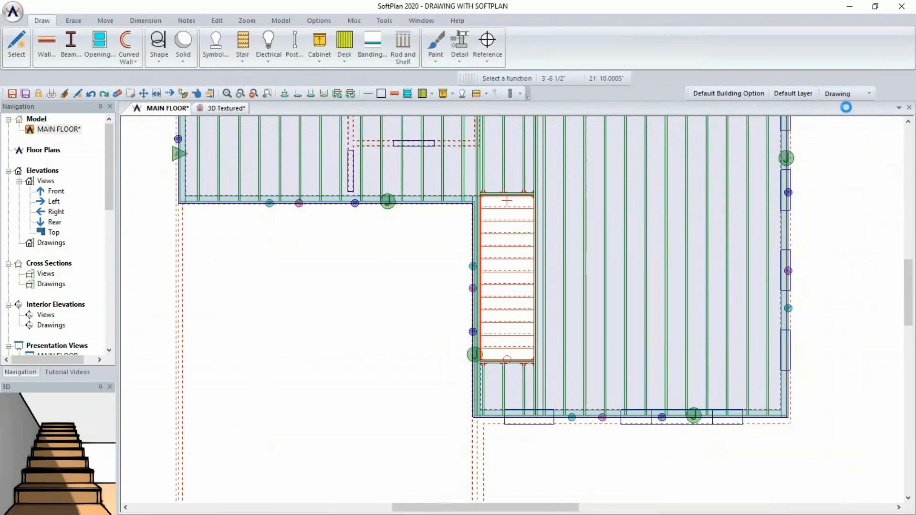
scroll(516, 377, down, 2)
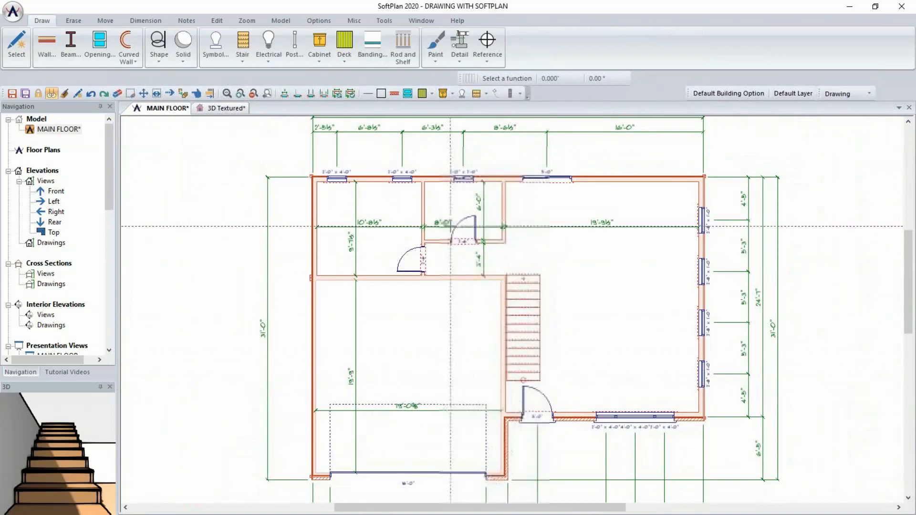
In the textured 3D view, use Set Wall Tops to match the garage wall tops to the front wall beside the entry door.
click(225, 109)
middle_drag(584, 267, 614, 276)
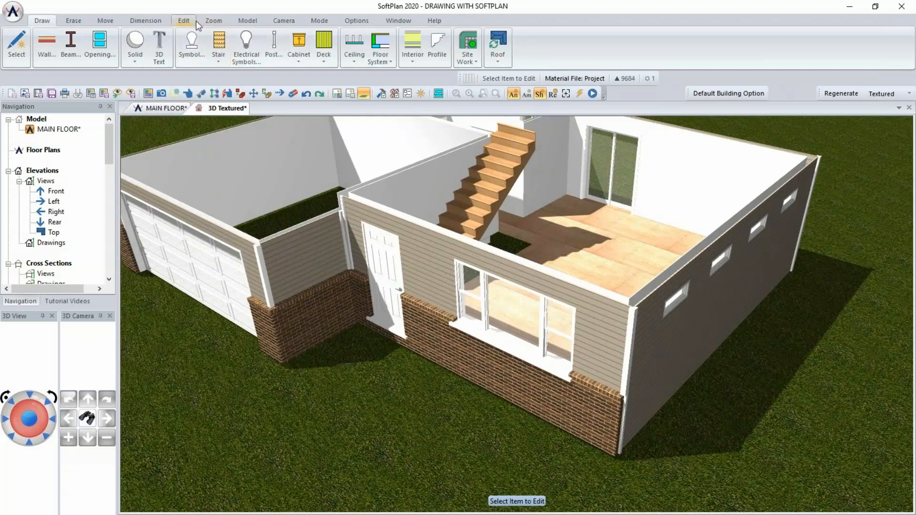
click(106, 20)
click(73, 20)
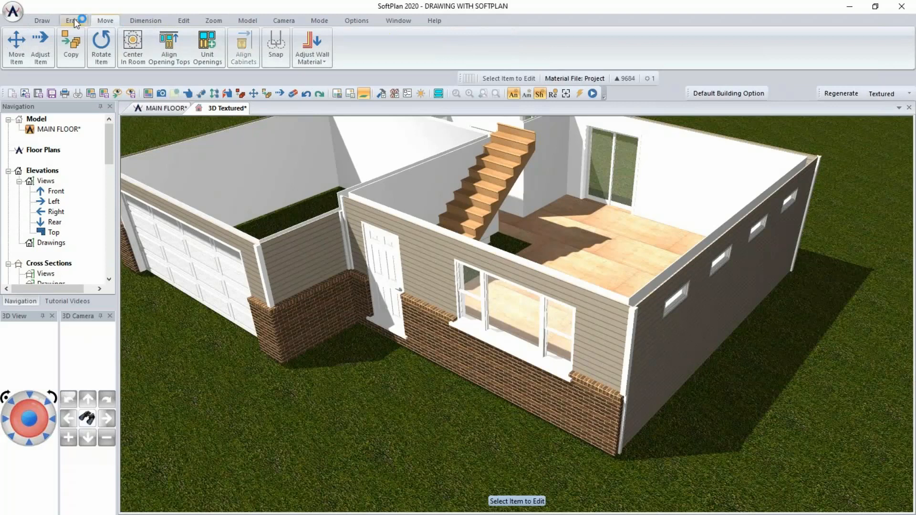
click(102, 21)
click(175, 20)
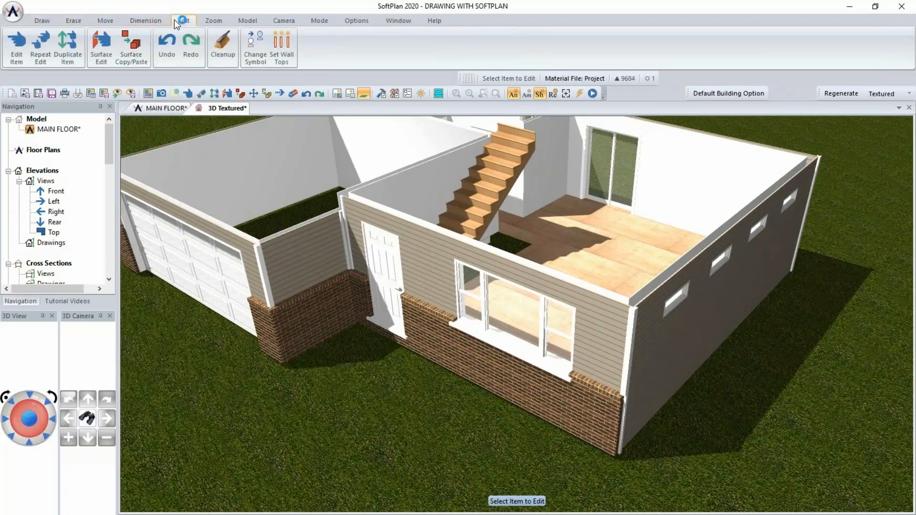
click(281, 59)
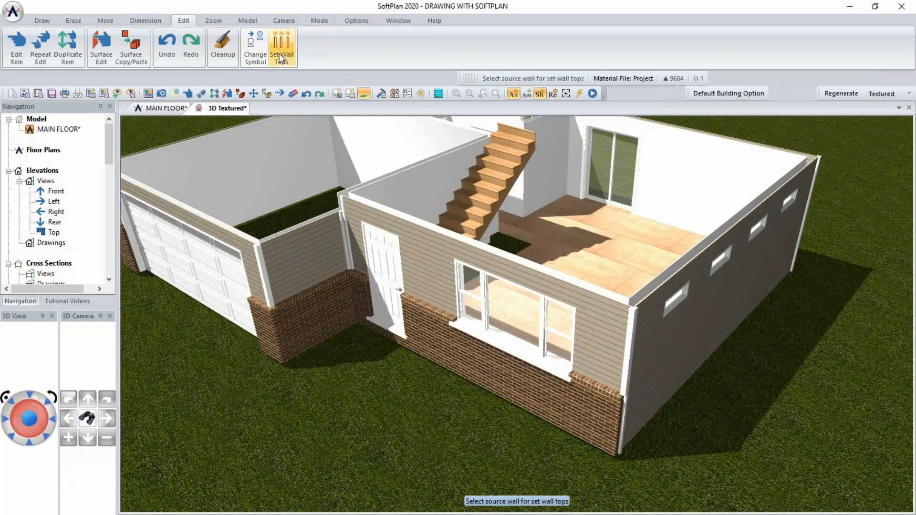
click(433, 290)
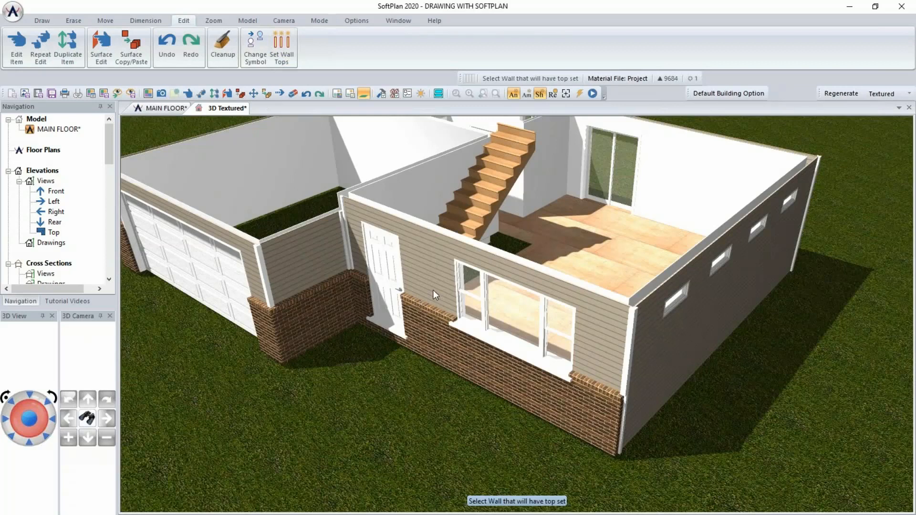
click(227, 241)
click(237, 182)
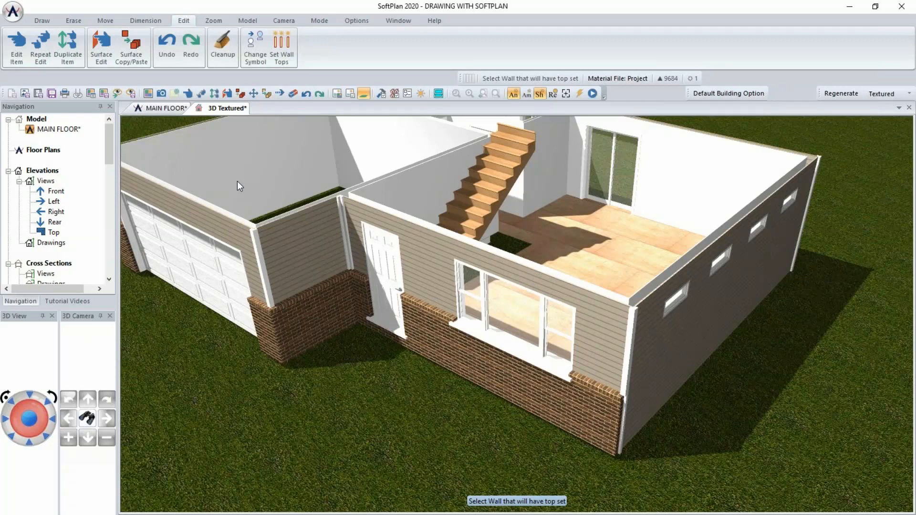
Return to the main floor plan and start generating an automatic basement from it.
click(168, 109)
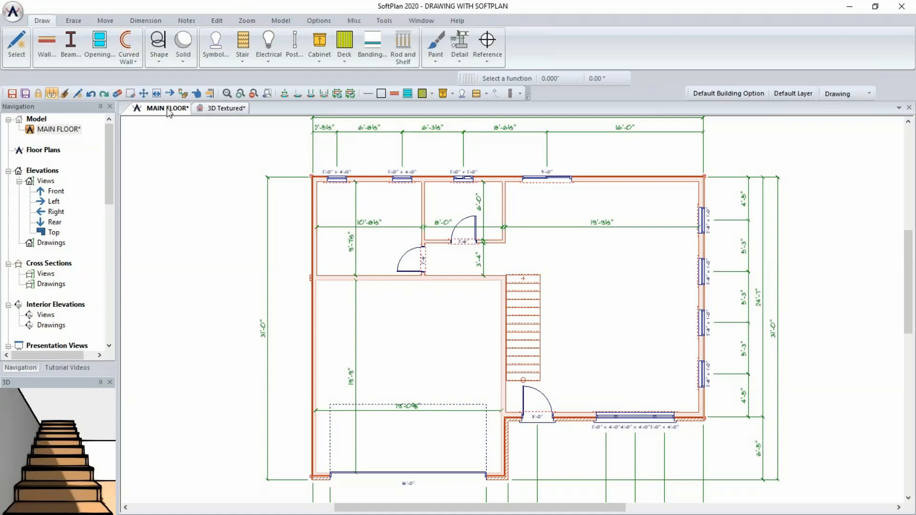
click(281, 21)
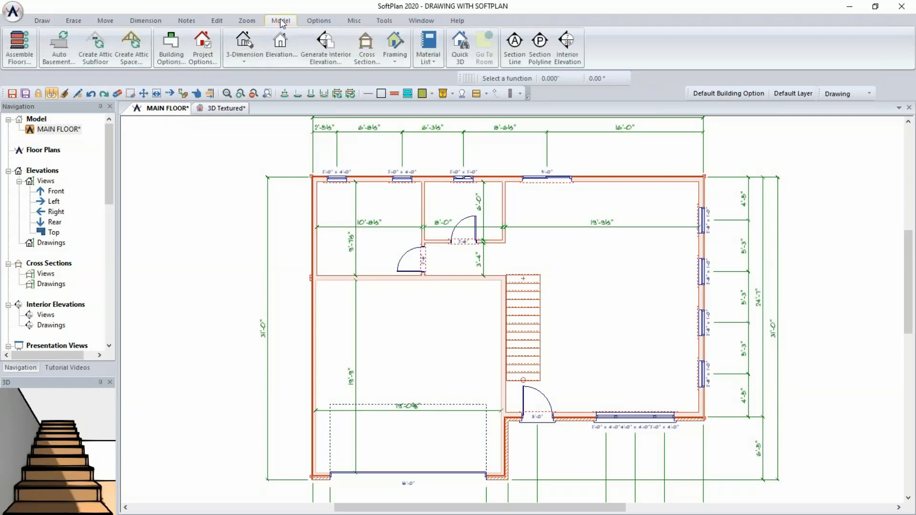
click(70, 54)
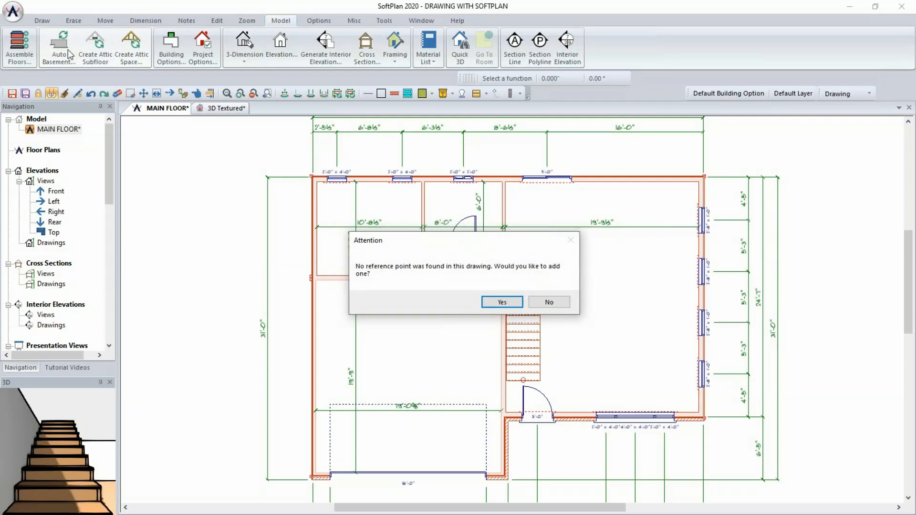
Add a circle reference point at the upper-right exterior wall corner of the main floor plan.
click(502, 302)
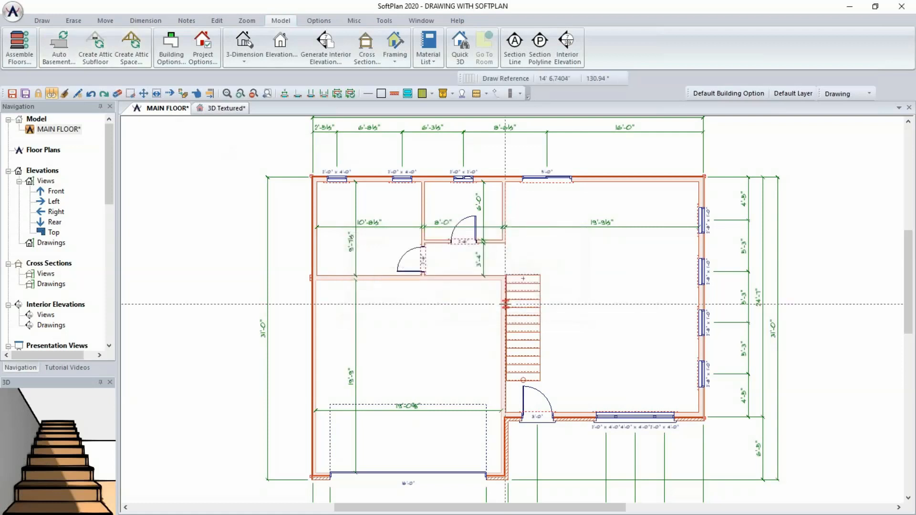
click(38, 21)
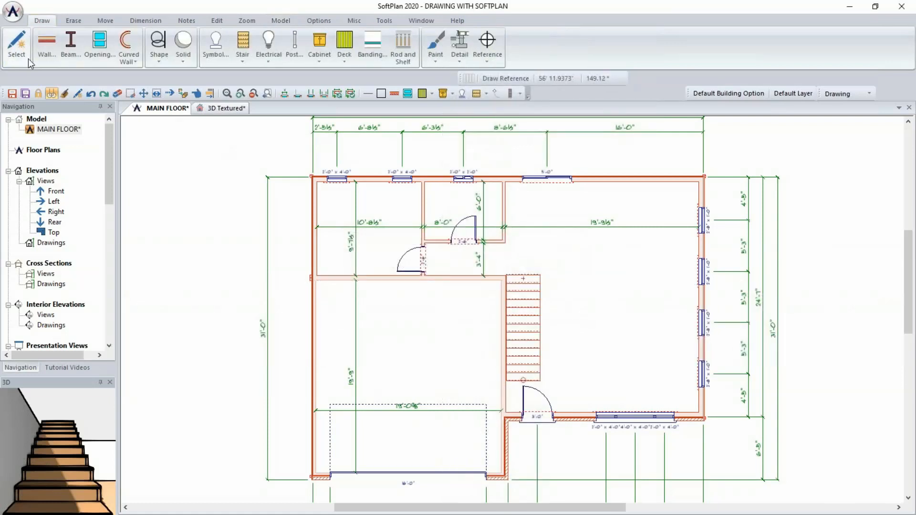
click(497, 51)
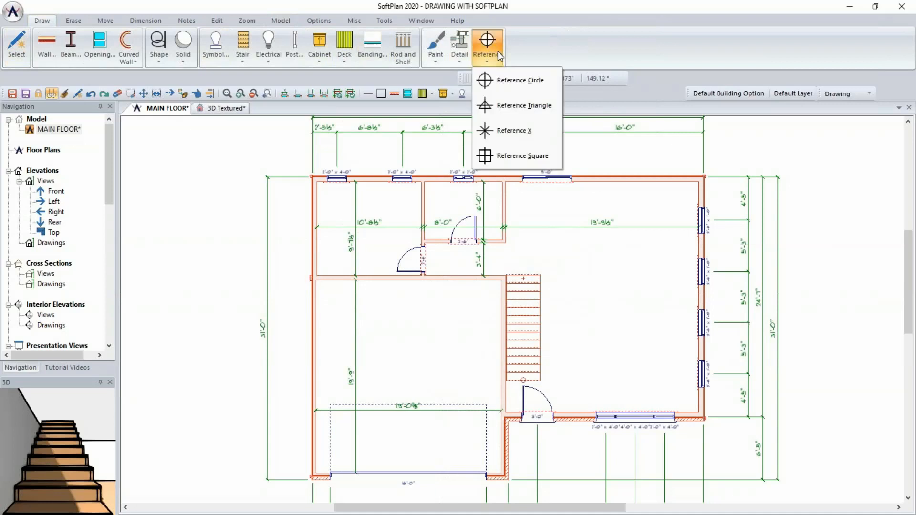
click(493, 82)
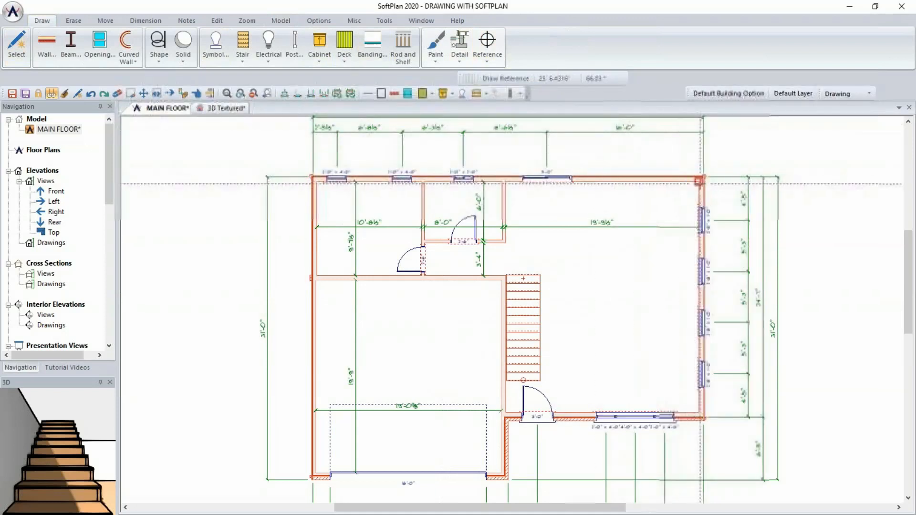
click(701, 179)
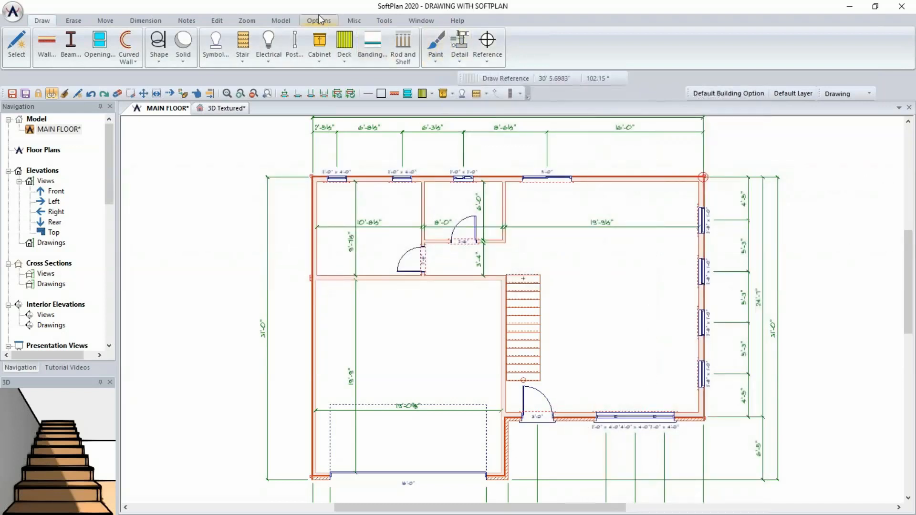
Generate the BASEMENT floor with 8-inch concrete walls, 8 ft high under the house and 4 ft at the garage, save the main floor, and check the 3D view.
click(285, 20)
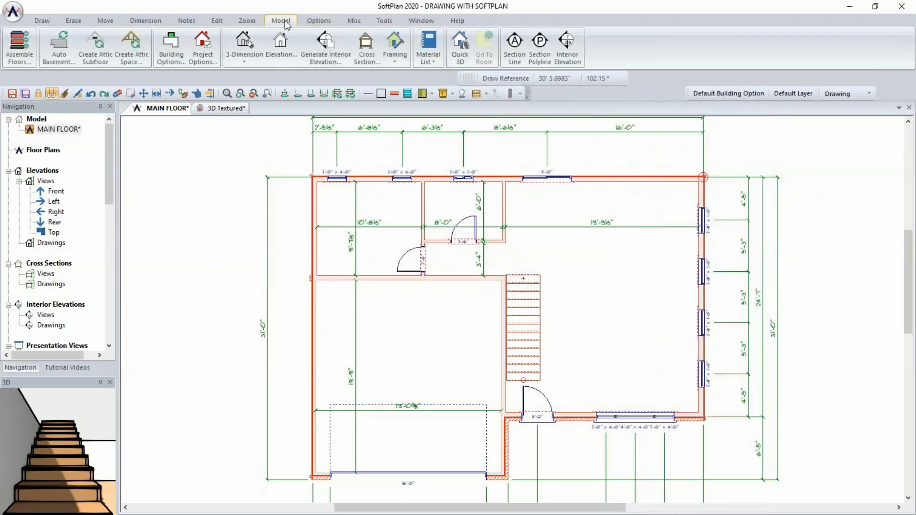
click(70, 58)
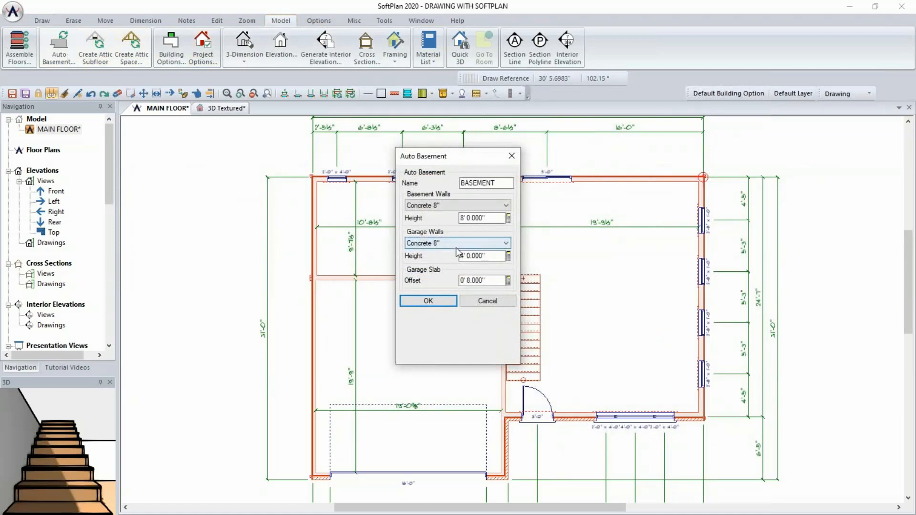
click(443, 300)
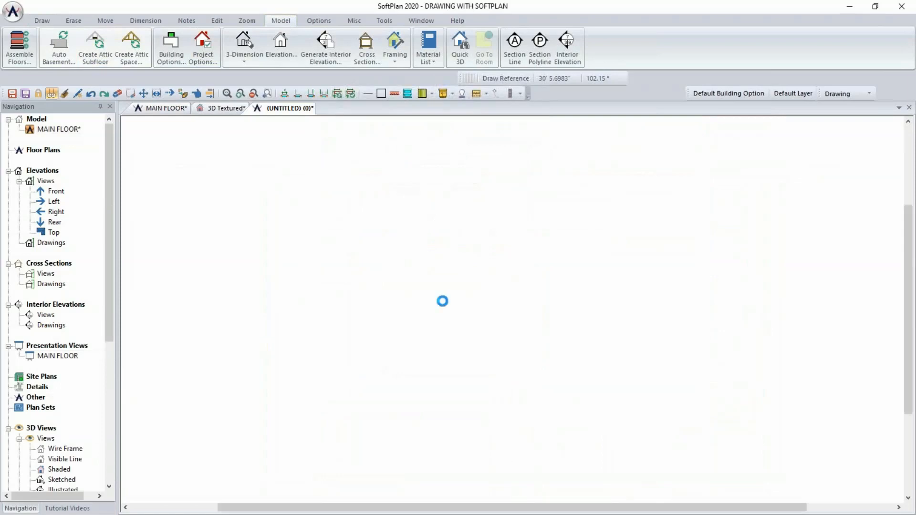
click(546, 303)
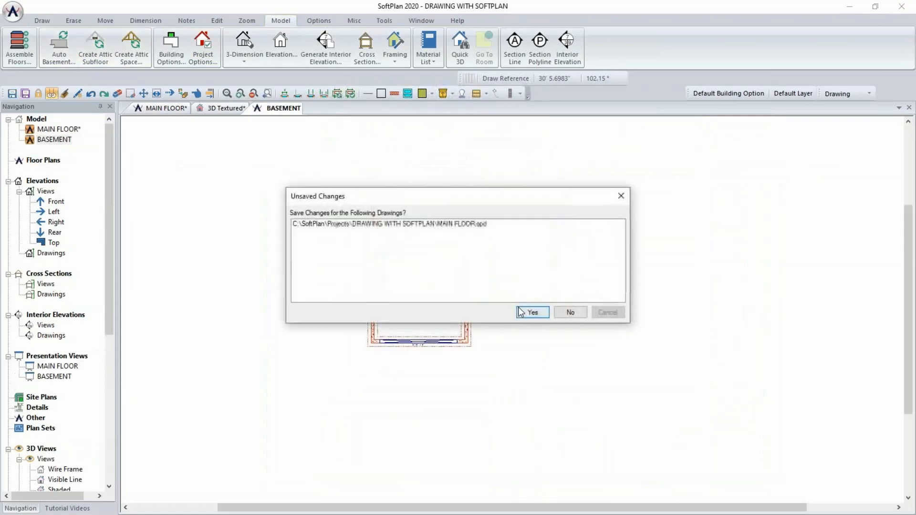
click(527, 311)
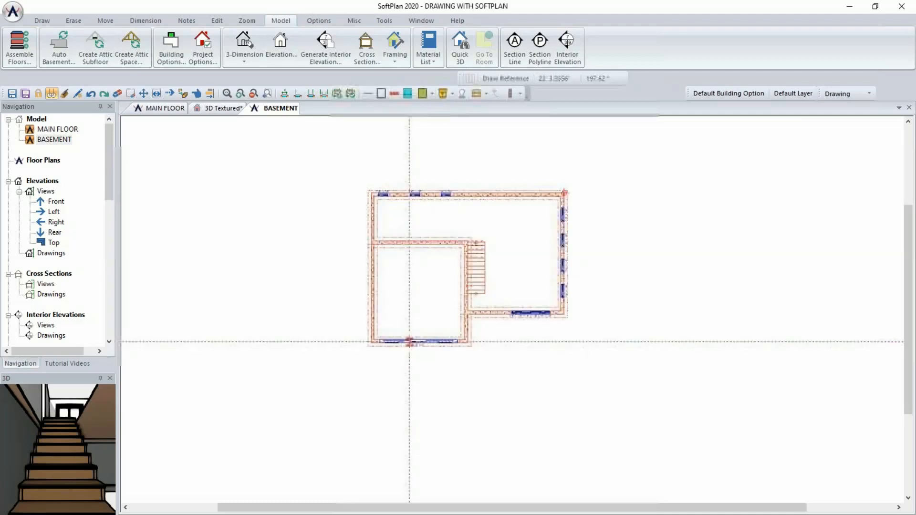
click(225, 111)
middle_drag(469, 249, 514, 348)
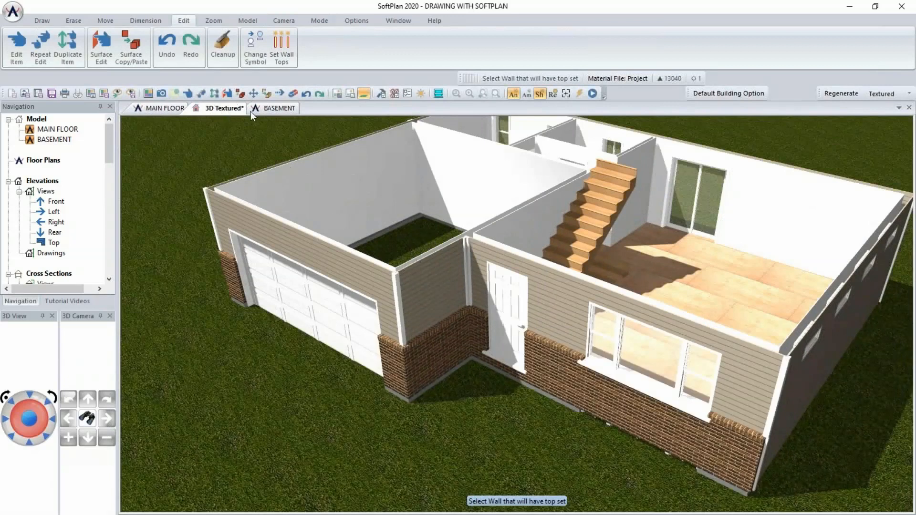
In the basement drawing's Floor System mode, auto-trace a slab over the basement area outside the garage.
click(270, 111)
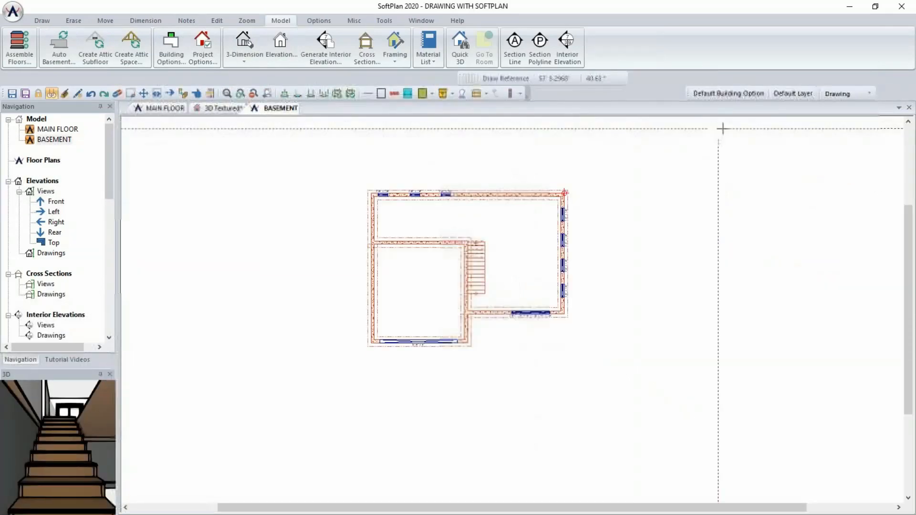
click(847, 95)
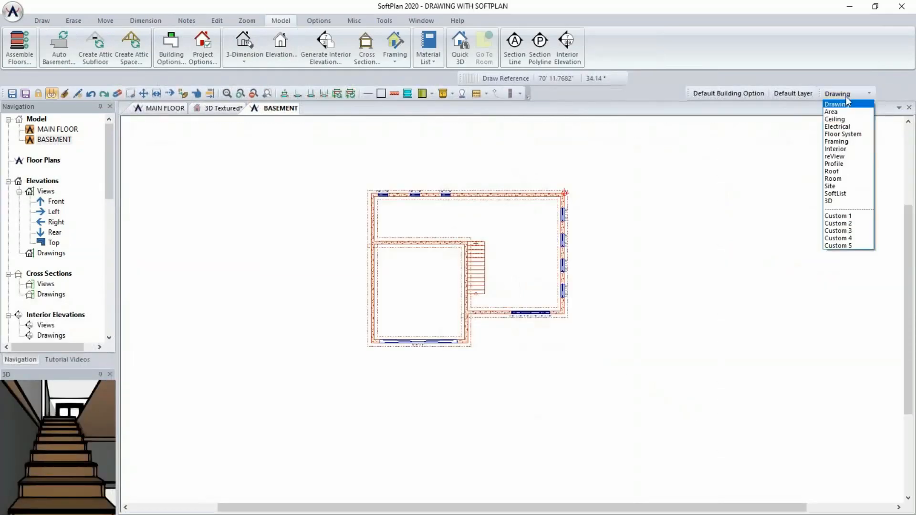
click(851, 134)
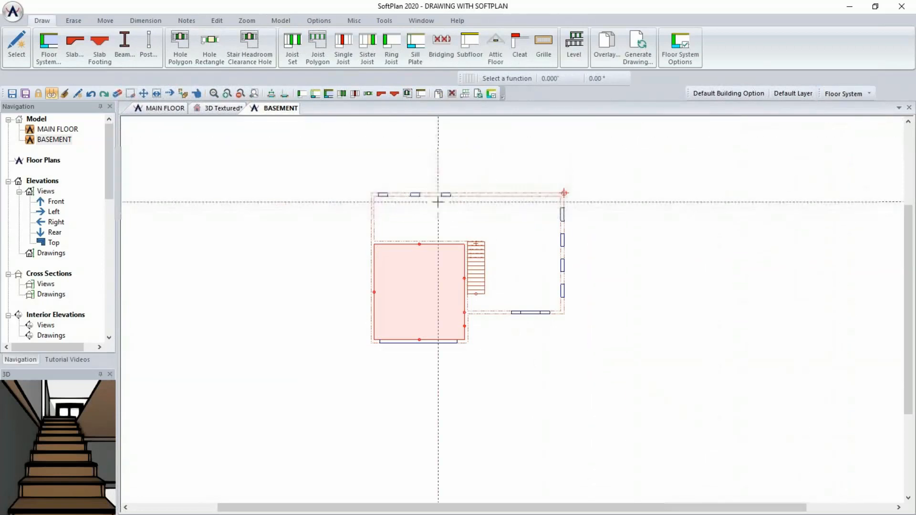
click(73, 56)
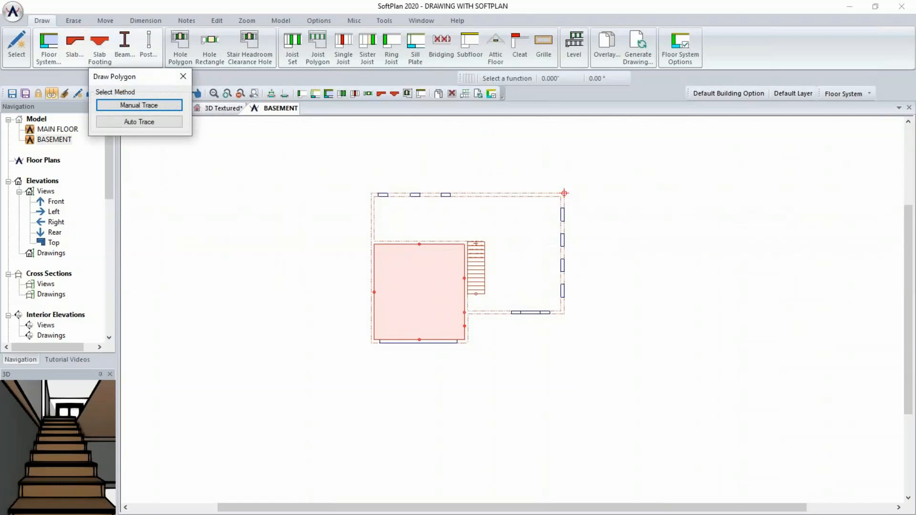
click(123, 123)
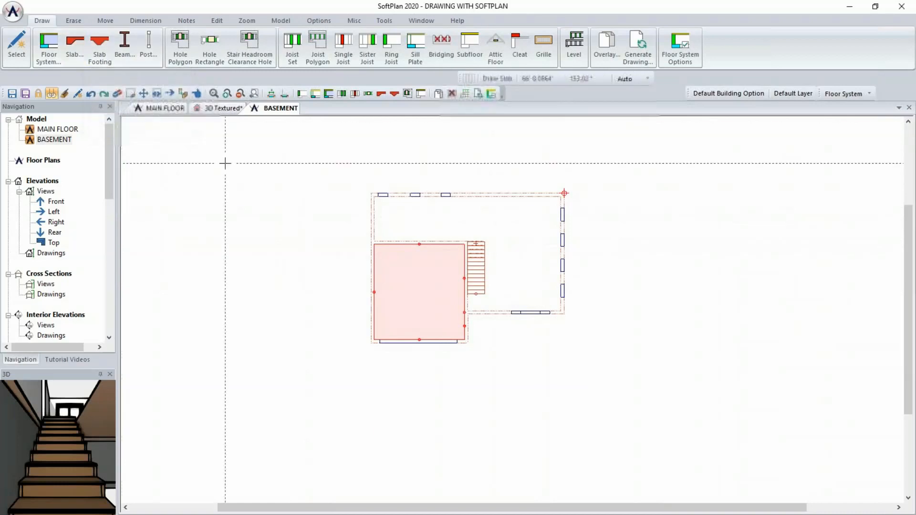
click(478, 220)
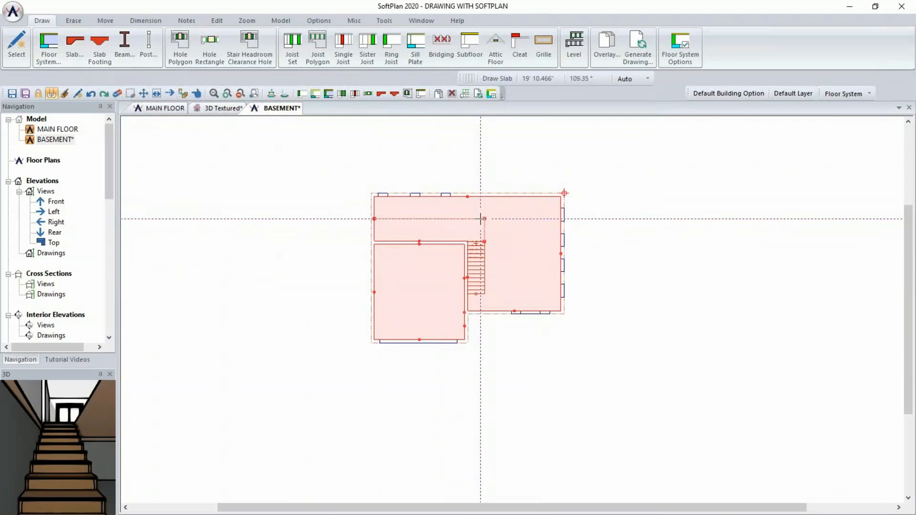
Set the garage slab's offset to 7' up.
click(199, 96)
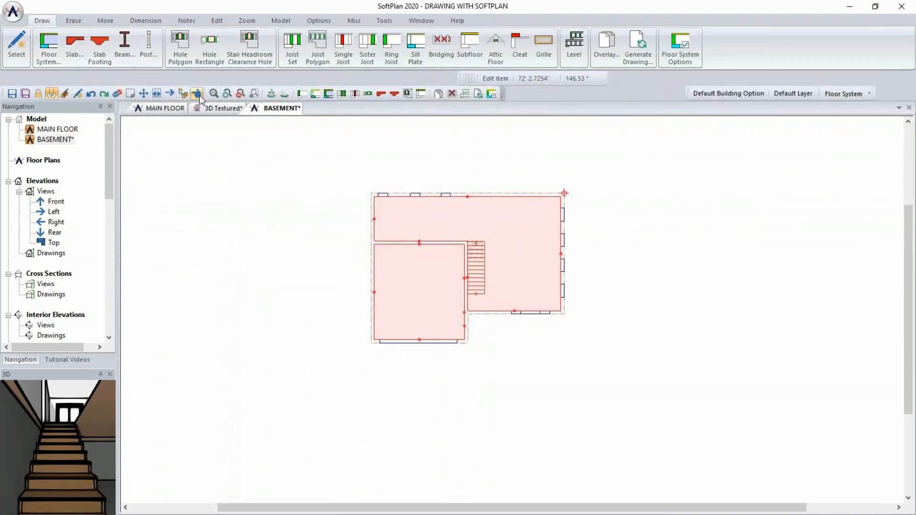
click(409, 300)
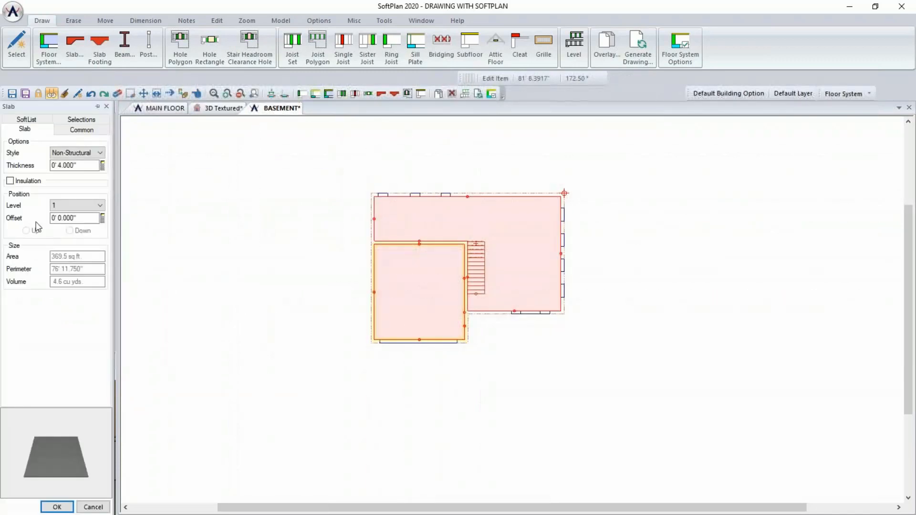
double_click(94, 218)
text(7)
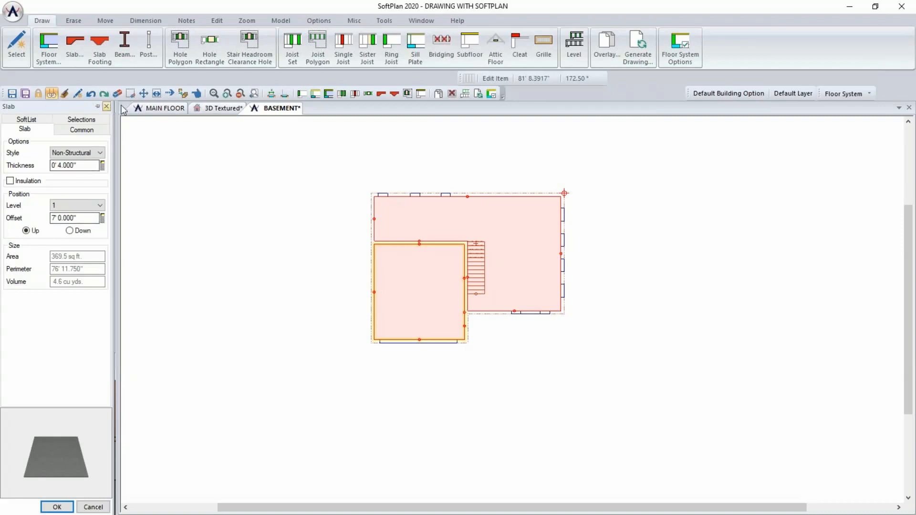
click(57, 506)
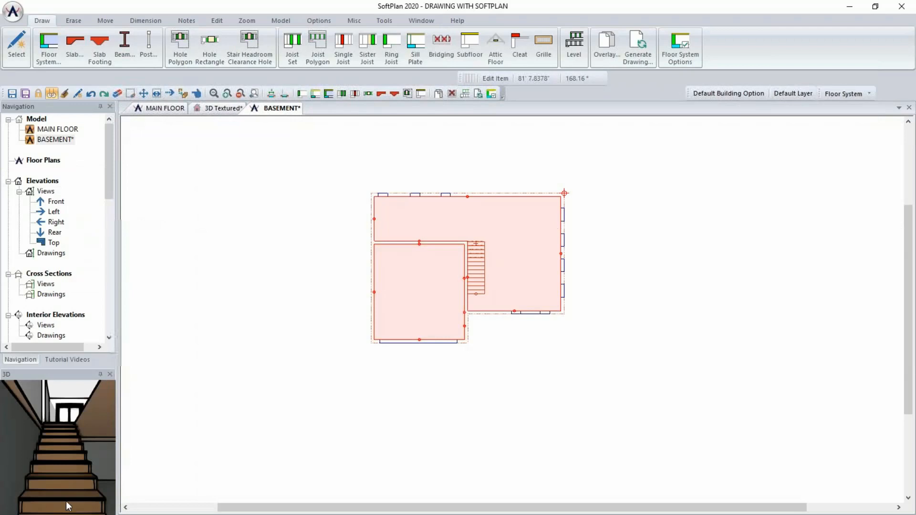
Enable the auto horizon offset in the 3D view's setup options, set it to 7' up, and inspect the garage slab and foundation.
click(224, 108)
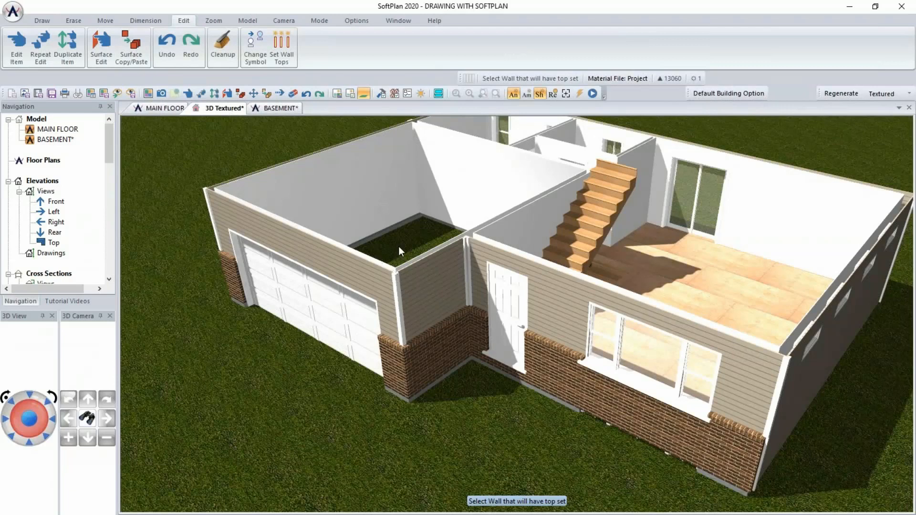
click(358, 21)
click(111, 56)
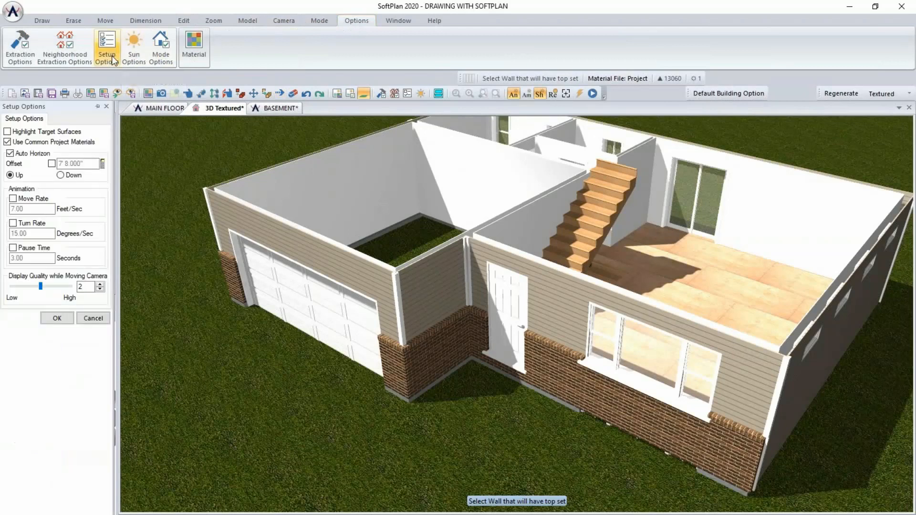
click(52, 164)
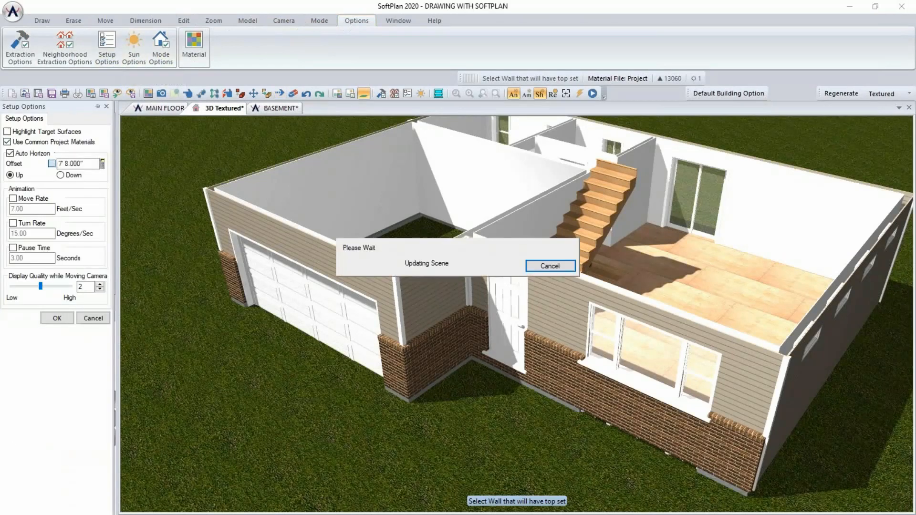
text(7)
key(Return)
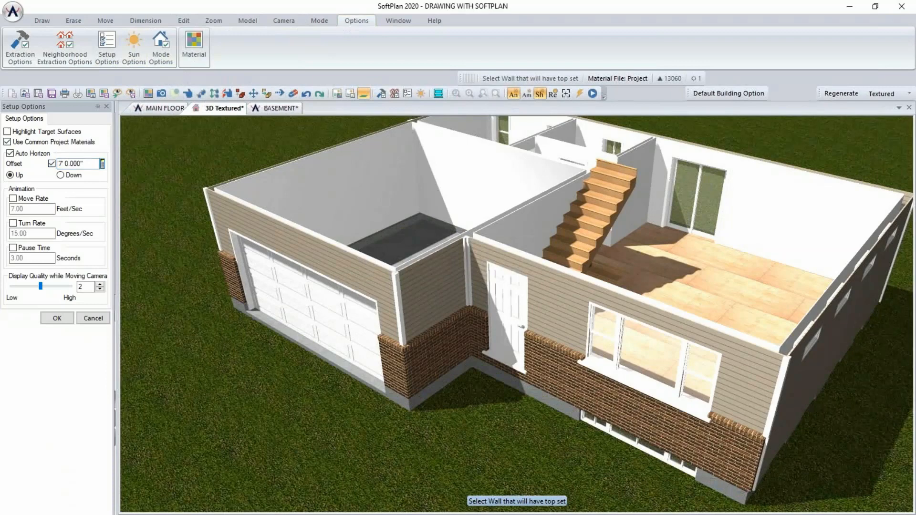
middle_drag(323, 240, 471, 244)
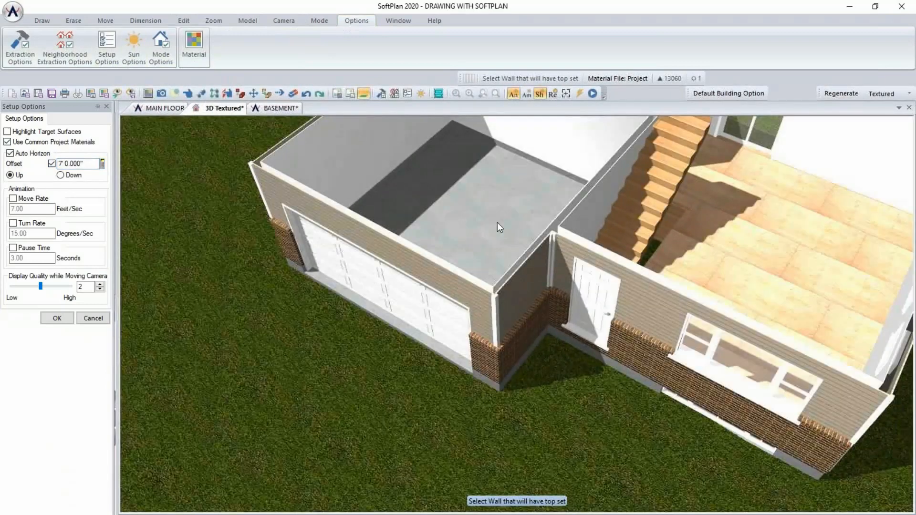
middle_drag(617, 332, 614, 311)
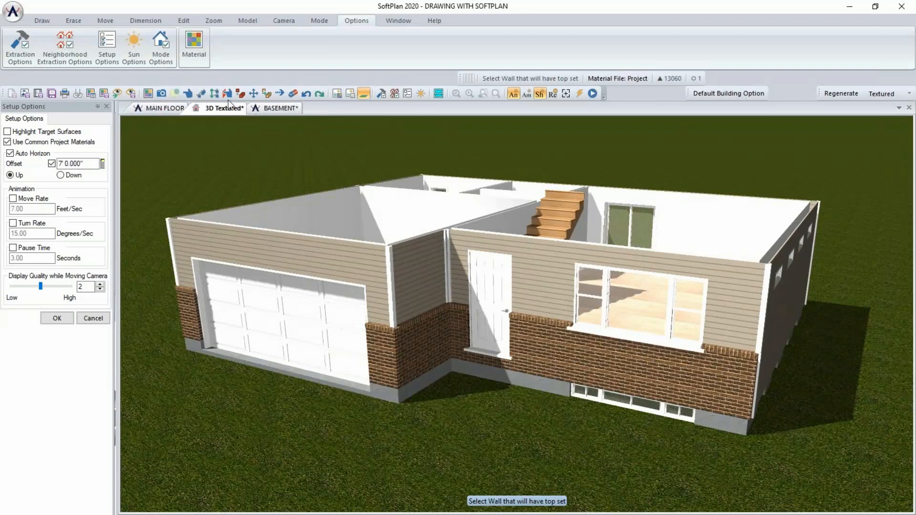
Enable the default exterior trim on the large front window in the 3D view.
click(193, 92)
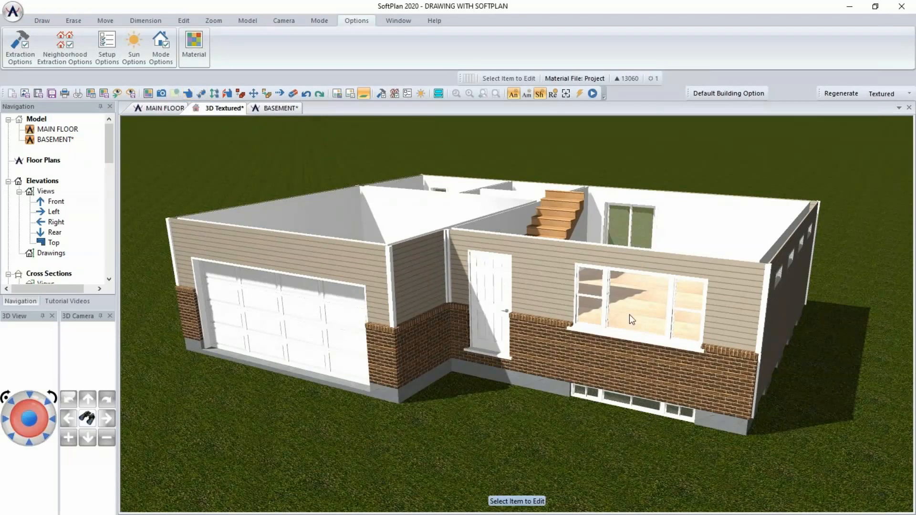
click(649, 313)
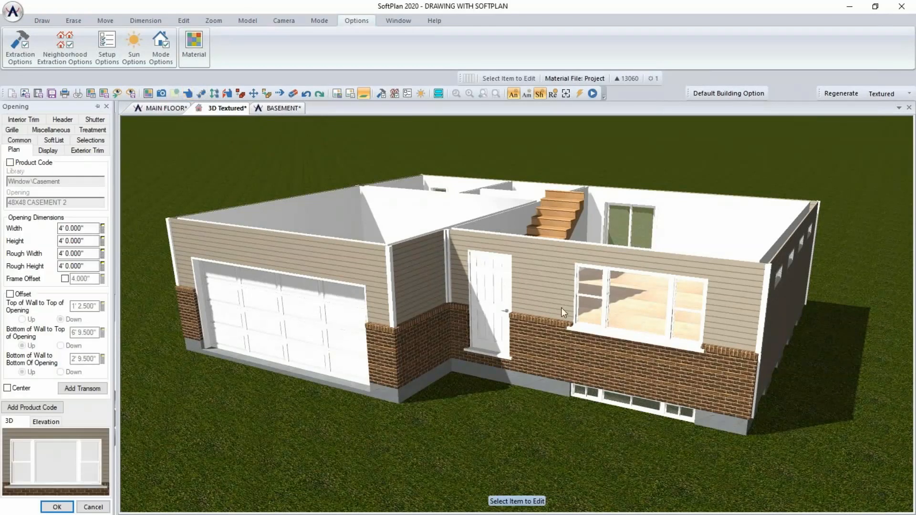
click(87, 150)
click(40, 162)
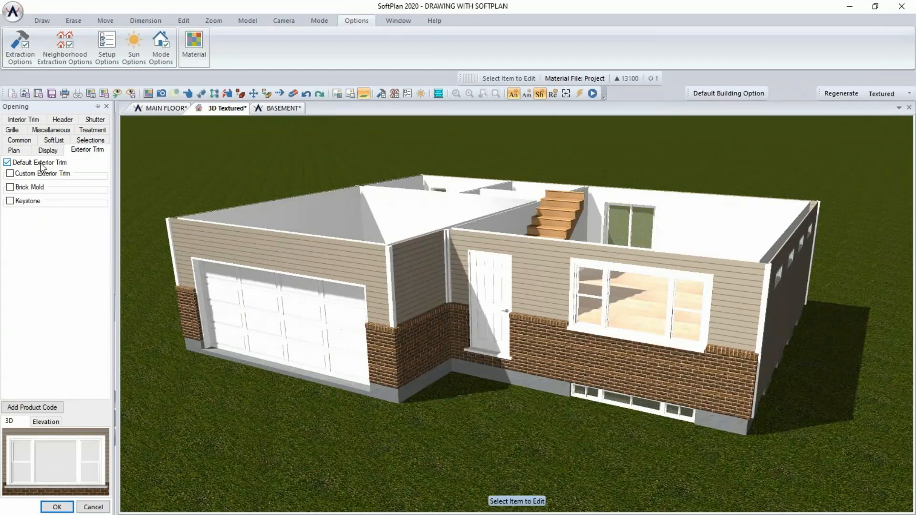
Repeat the exterior trim edit on the front door, garage door, side windows and remaining main floor openings.
click(203, 95)
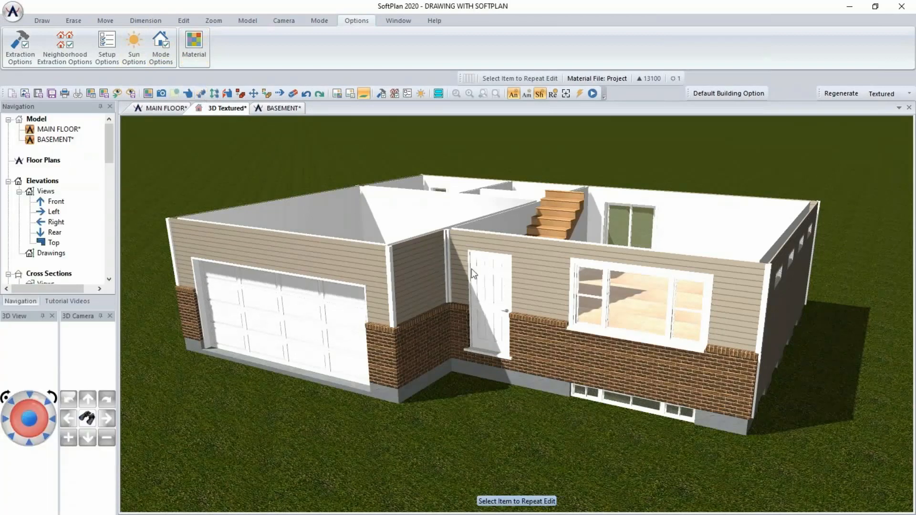
click(477, 279)
click(346, 327)
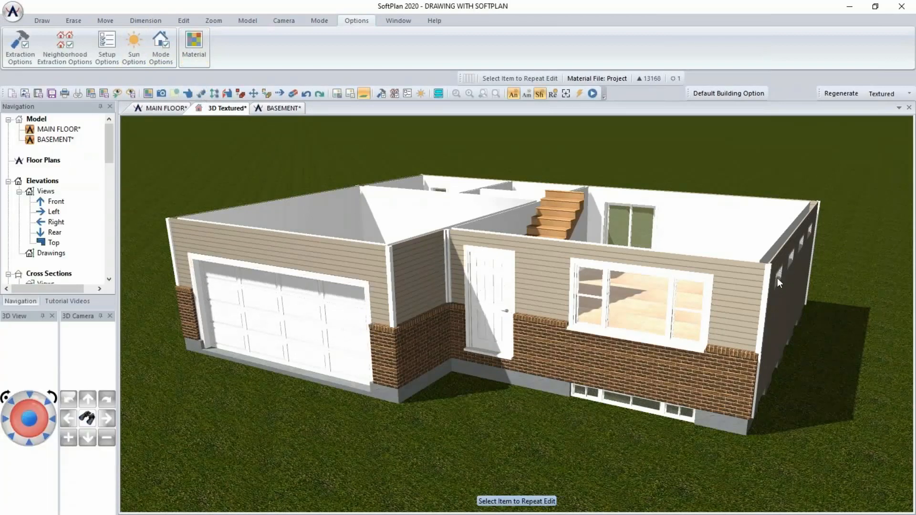
middle_drag(798, 255, 494, 237)
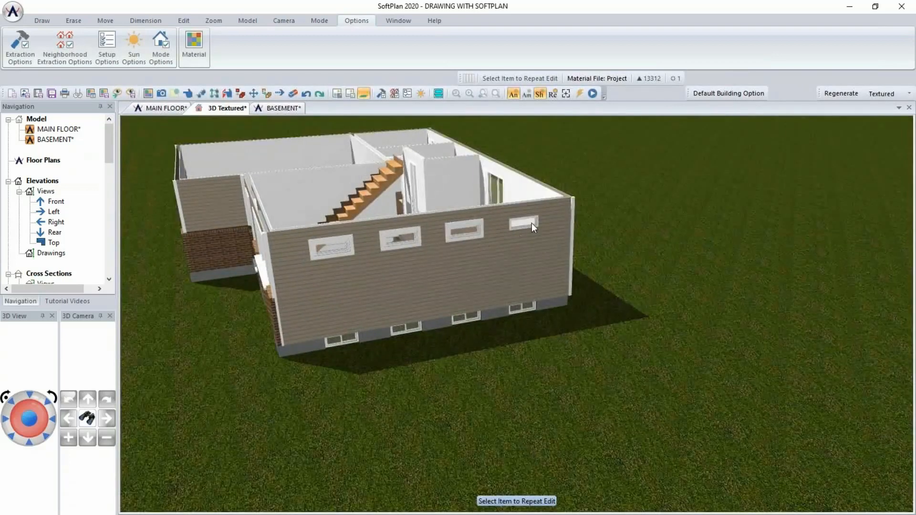
click(534, 222)
middle_drag(617, 216, 634, 226)
click(740, 185)
click(803, 174)
middle_drag(452, 244, 597, 315)
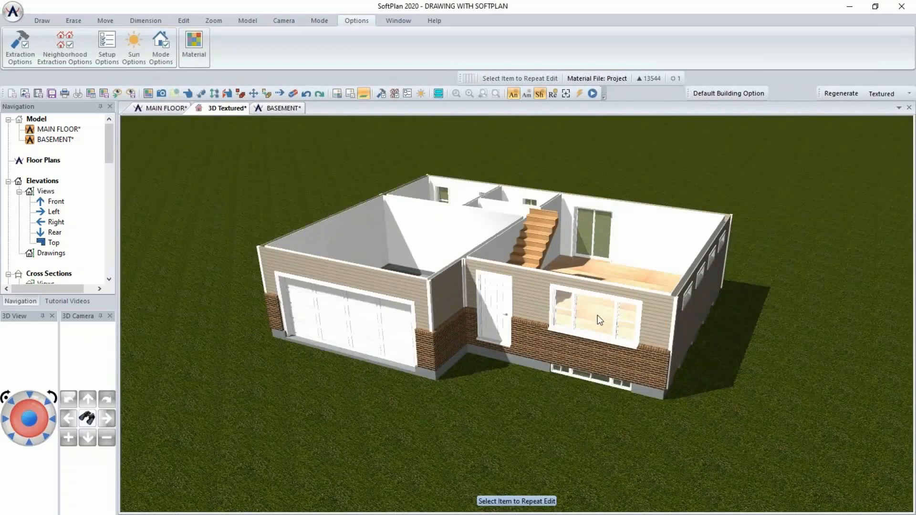
Switch the garage door and the front door to custom exterior trim with Stop at Transition enabled.
click(88, 420)
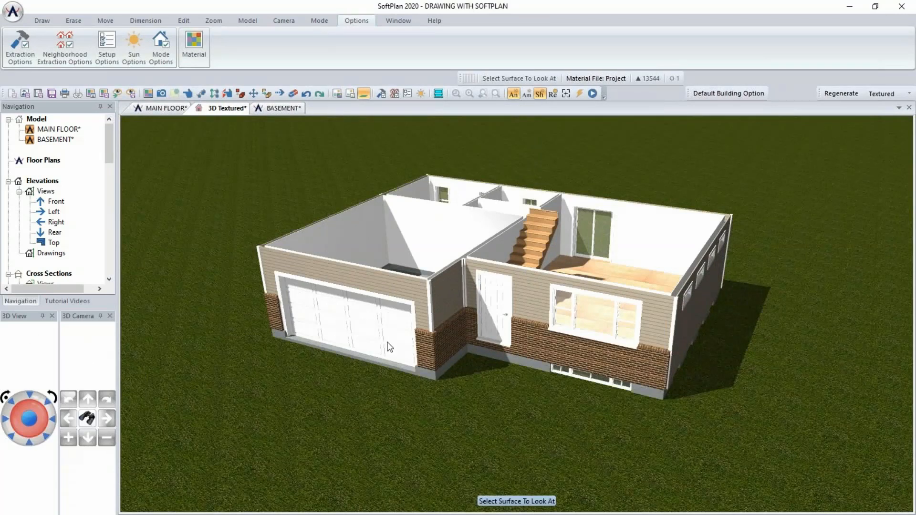
click(404, 339)
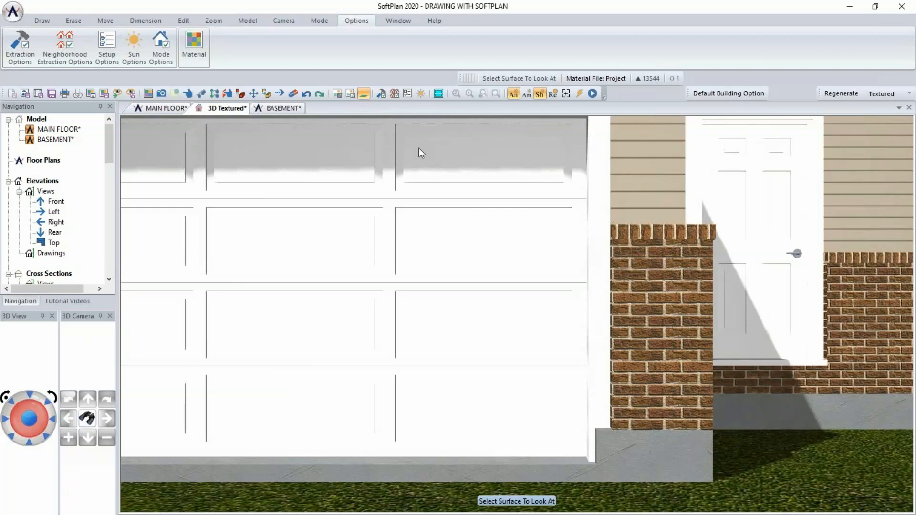
click(190, 91)
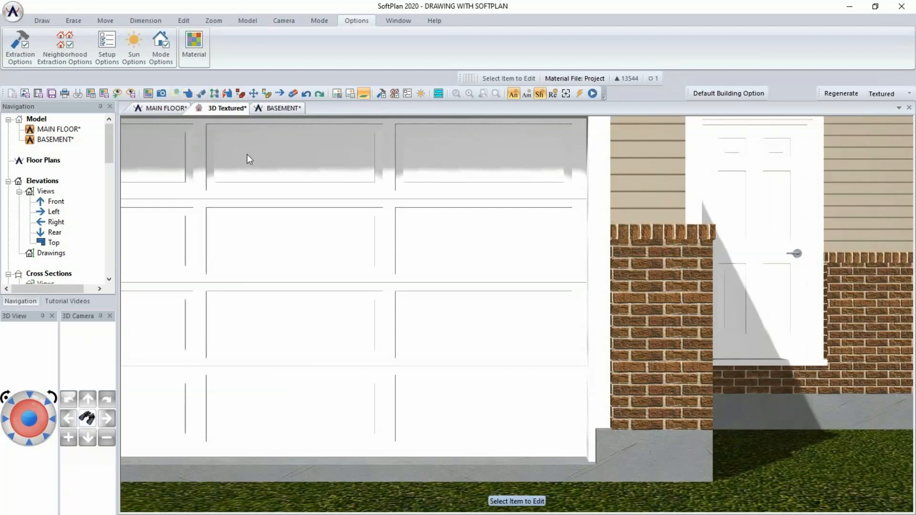
click(396, 217)
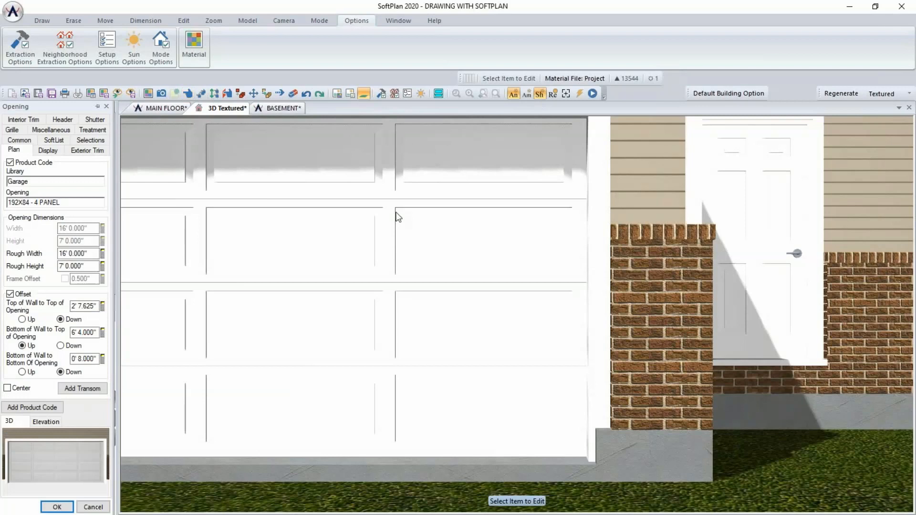
click(93, 150)
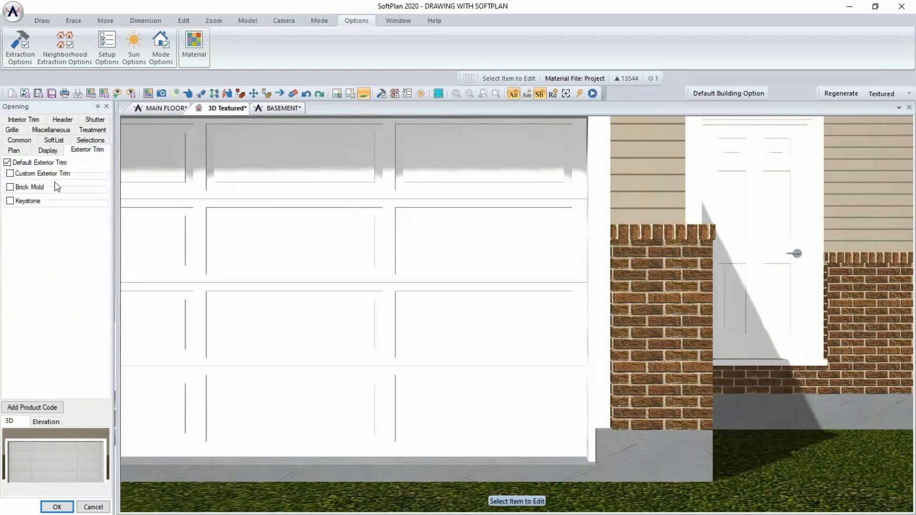
click(10, 174)
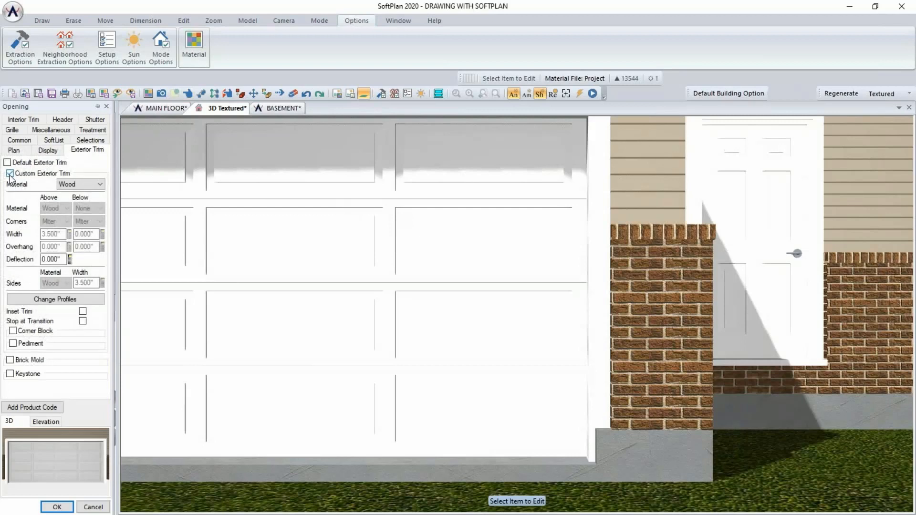
click(10, 322)
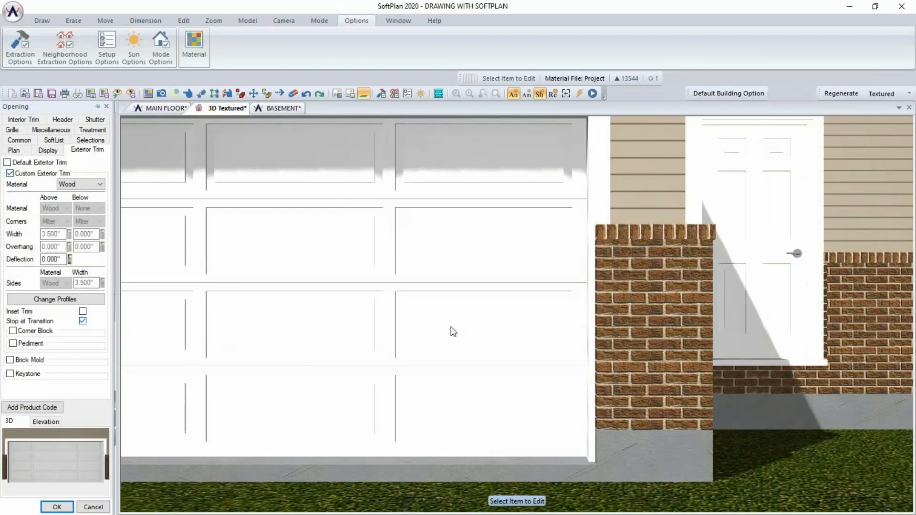
click(769, 315)
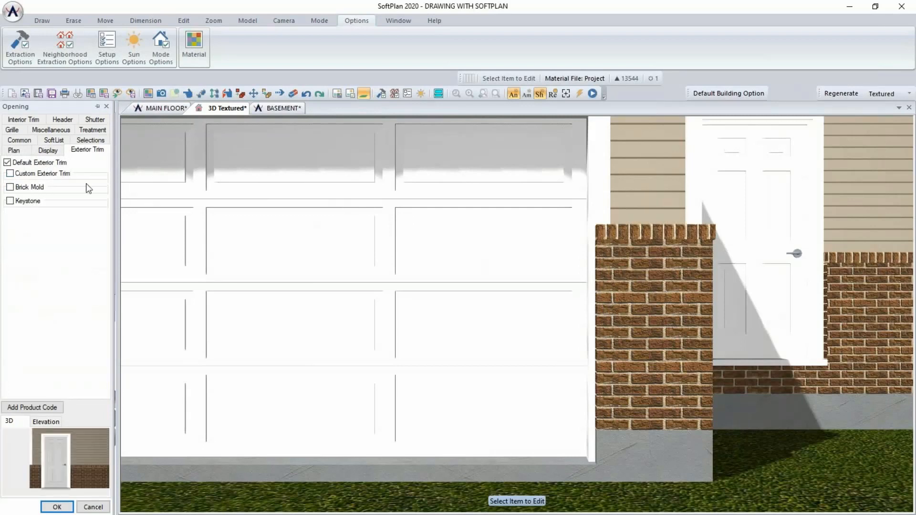
click(50, 173)
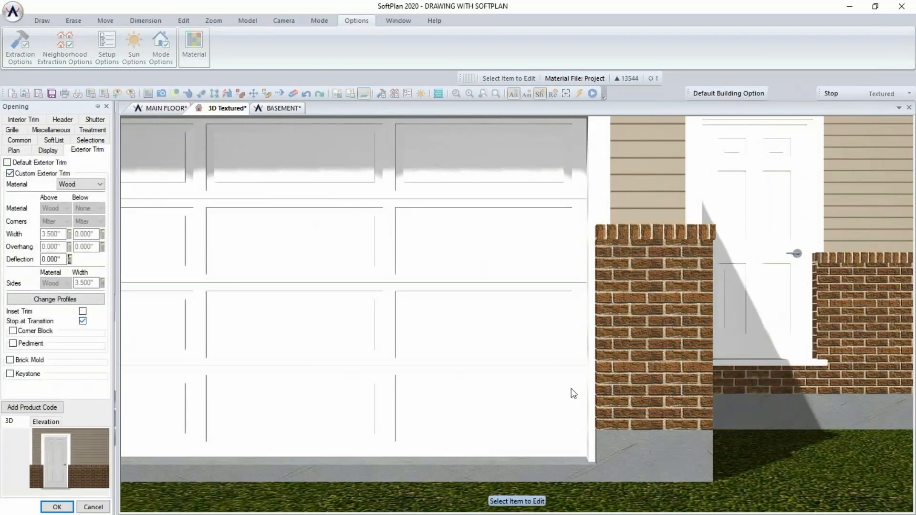
Remove the sill from the large front window and switch it to custom exterior trim.
drag(706, 385, 695, 385)
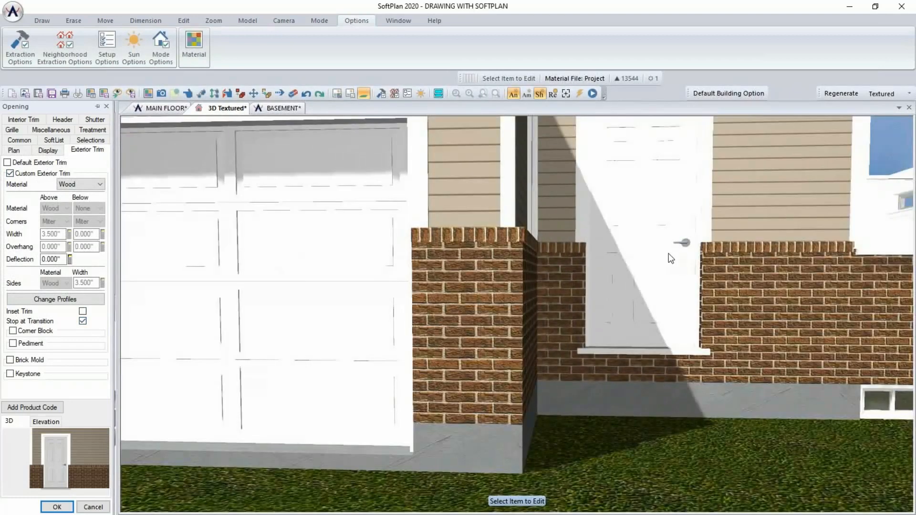
drag(669, 253, 590, 272)
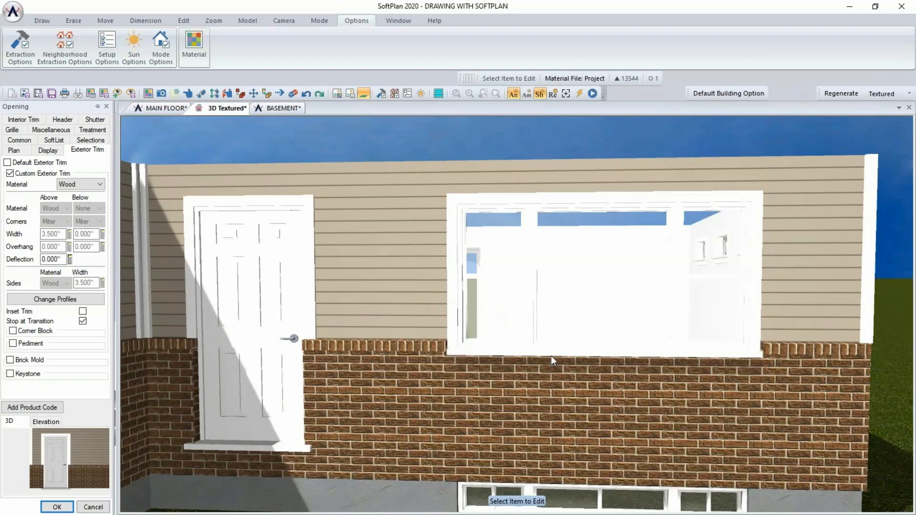
click(188, 93)
click(516, 294)
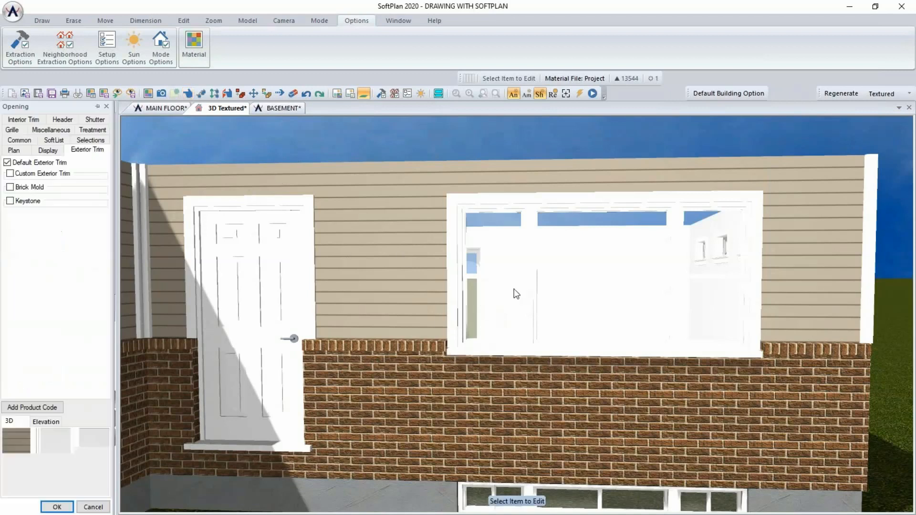
click(15, 151)
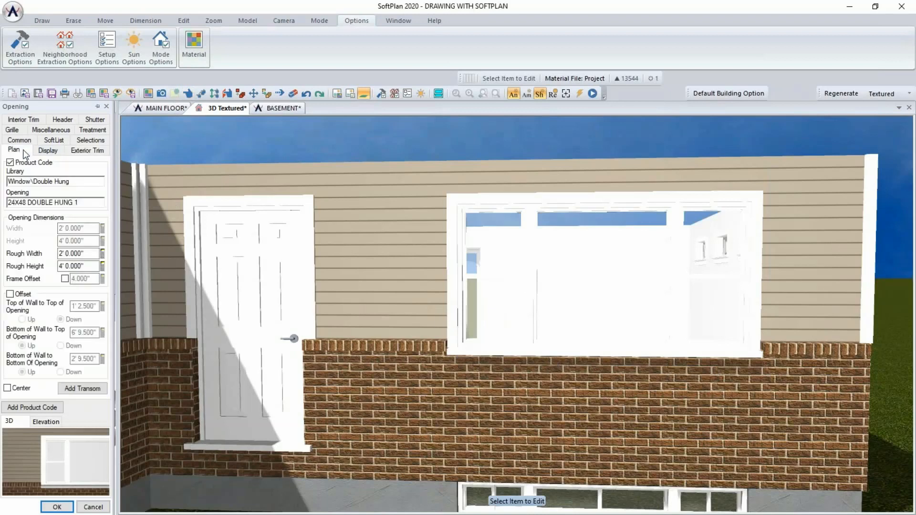
click(39, 150)
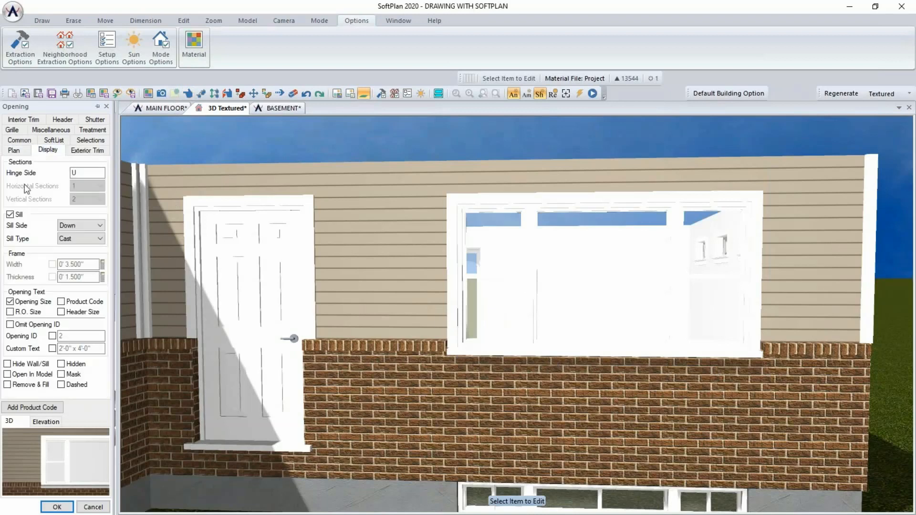
click(10, 214)
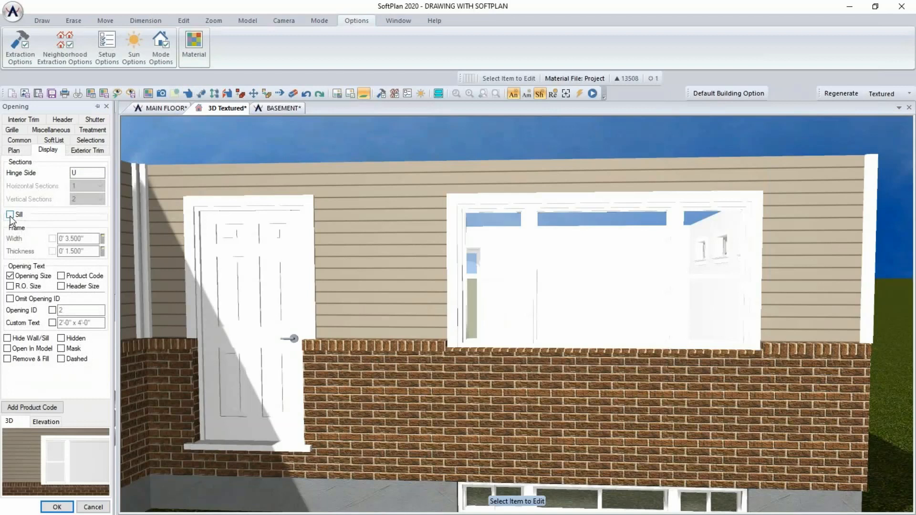
click(85, 151)
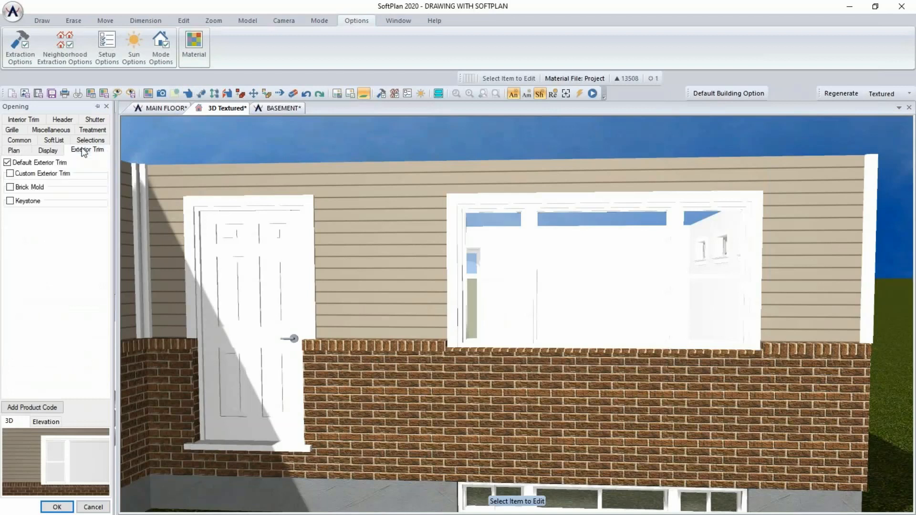
click(45, 175)
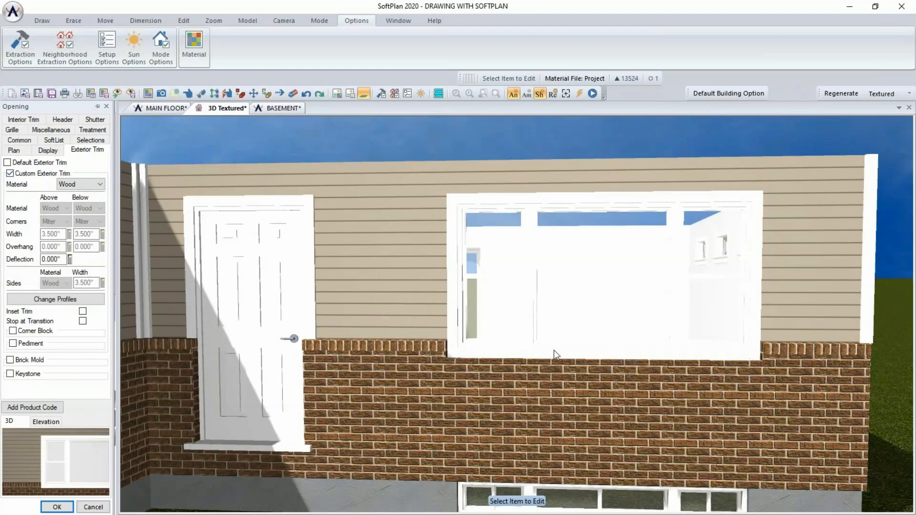
Set the transition material height of the front wall holding the door and window to 2' 6".
middle_drag(613, 389, 591, 396)
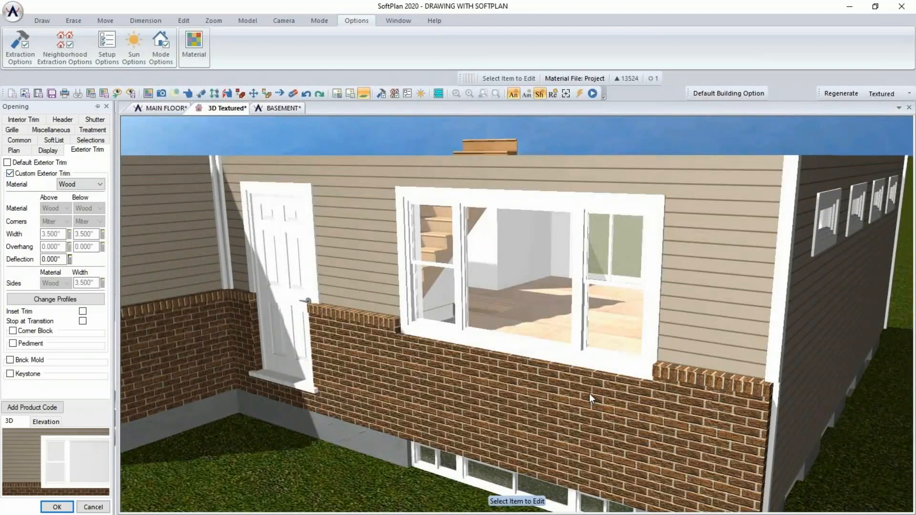
click(431, 392)
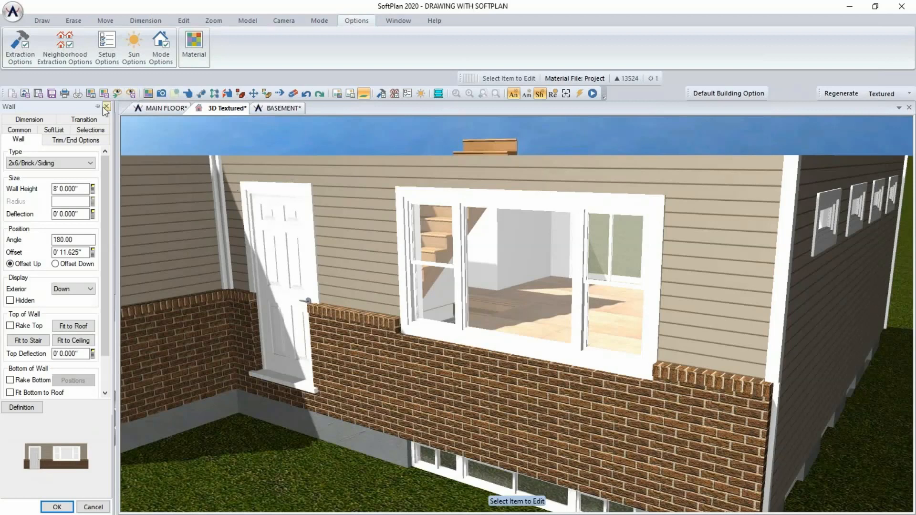
click(85, 120)
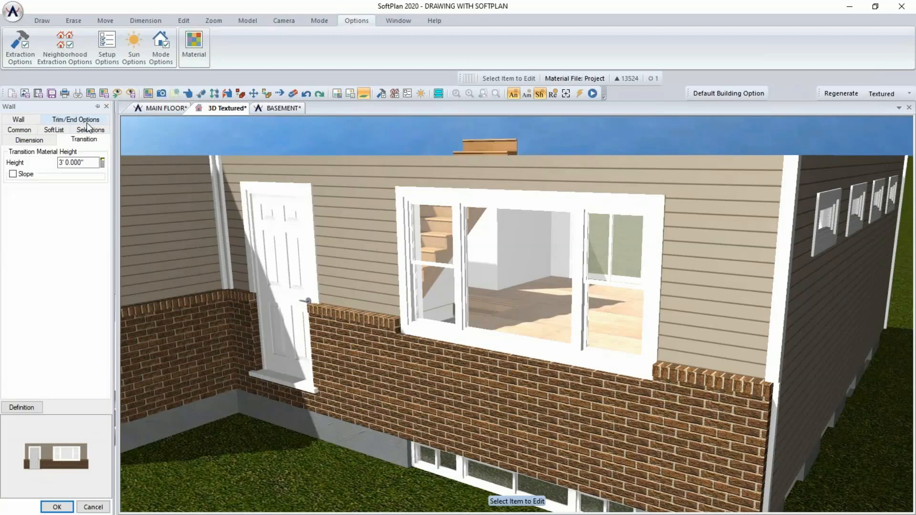
double_click(96, 158)
text(2'6)
key(Return)
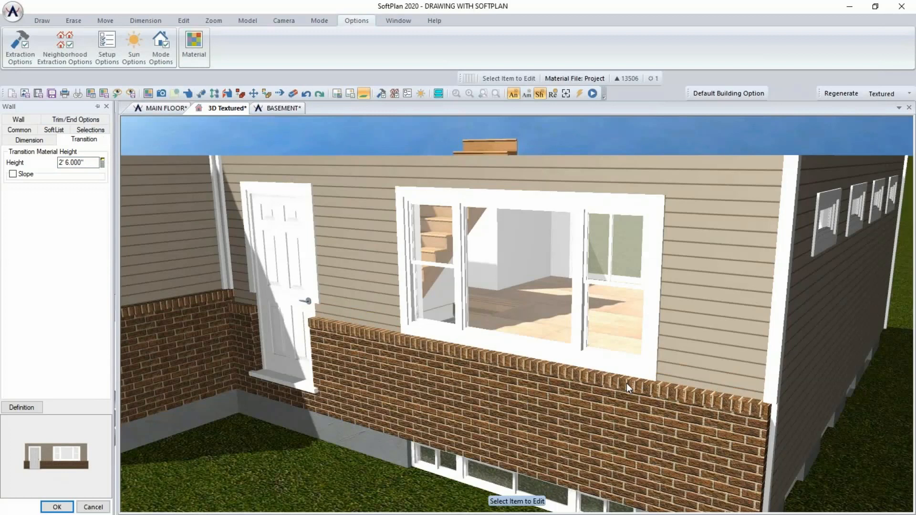
Set the transition material height of the garage side wall next to the front door to 3' 5.25".
middle_drag(277, 458, 365, 457)
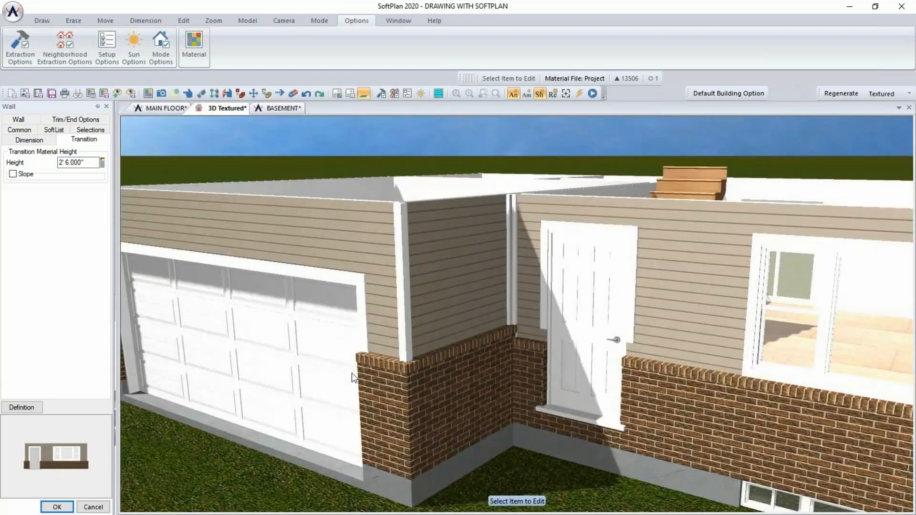
click(469, 293)
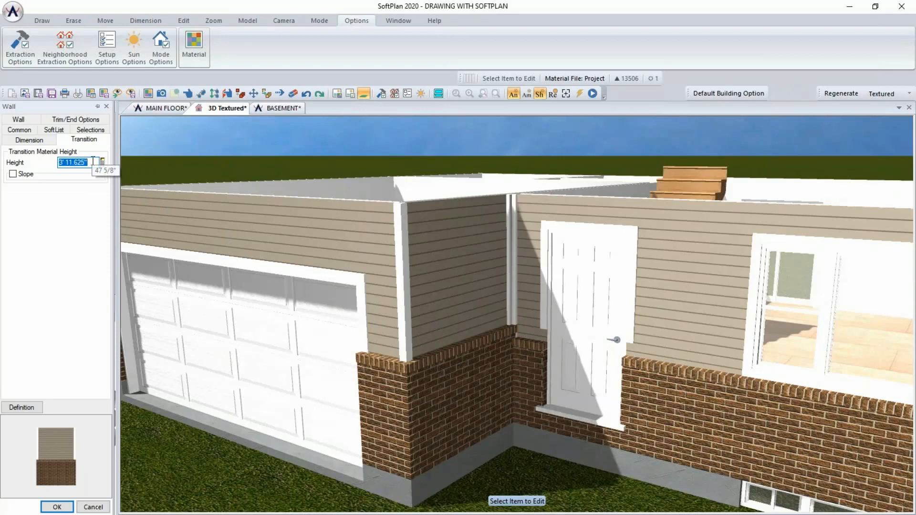
text(3)
text('5.265)
key(Return)
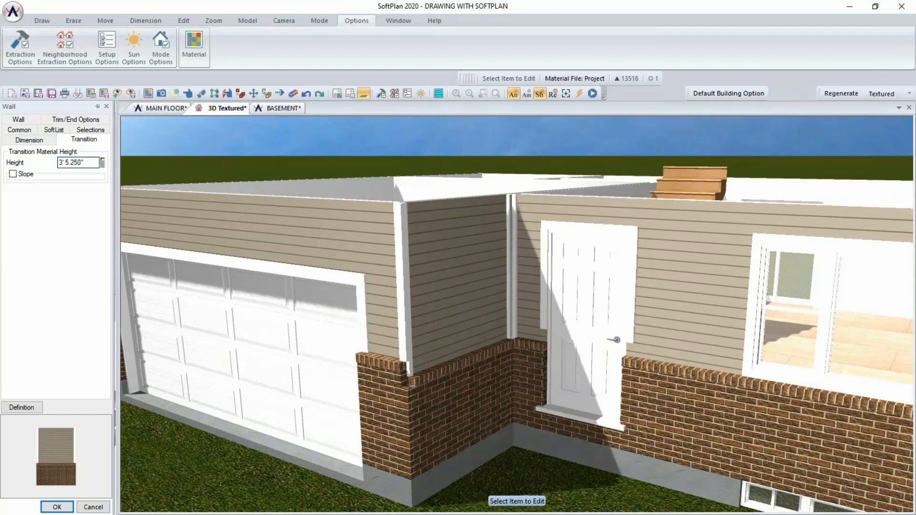
Repeat the transition height edit on the garage's front wall.
click(202, 94)
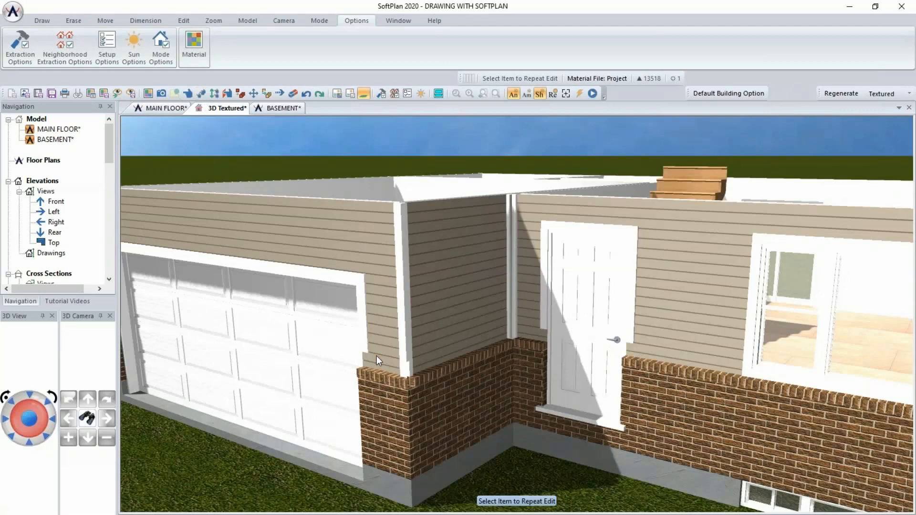
middle_drag(374, 393, 397, 392)
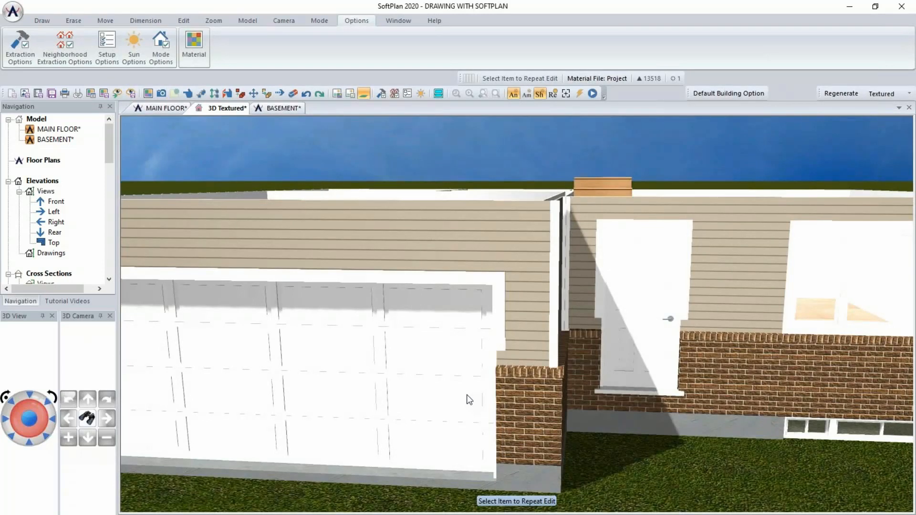
click(469, 400)
Set the up style end treatment of the garage's long outer side wall to None.
middle_drag(390, 417, 602, 438)
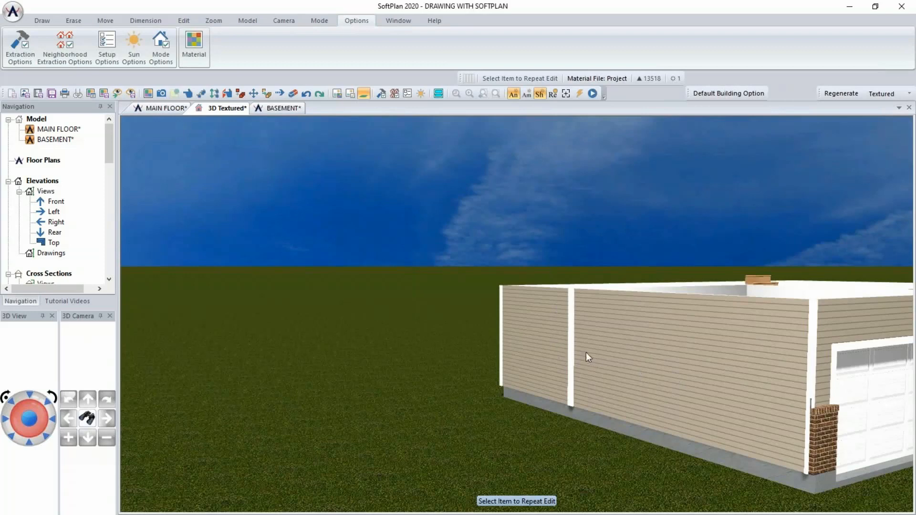
click(194, 96)
click(630, 345)
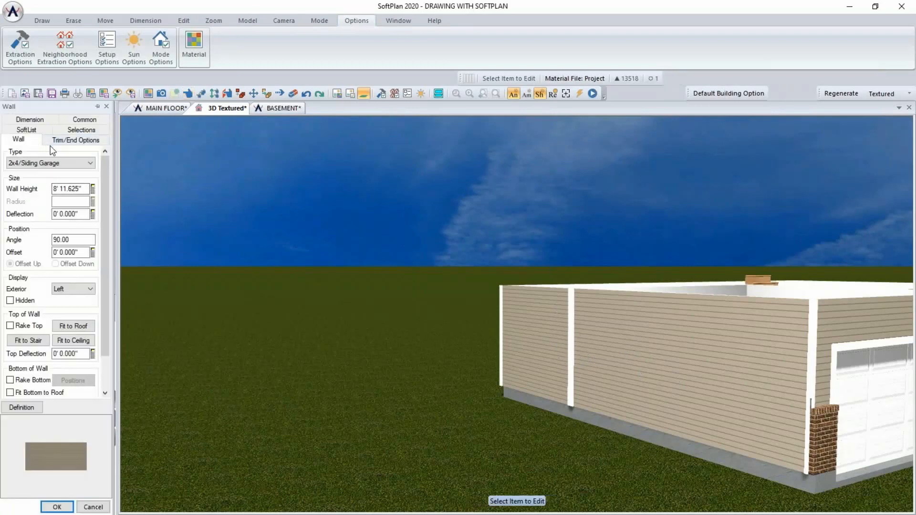
click(51, 142)
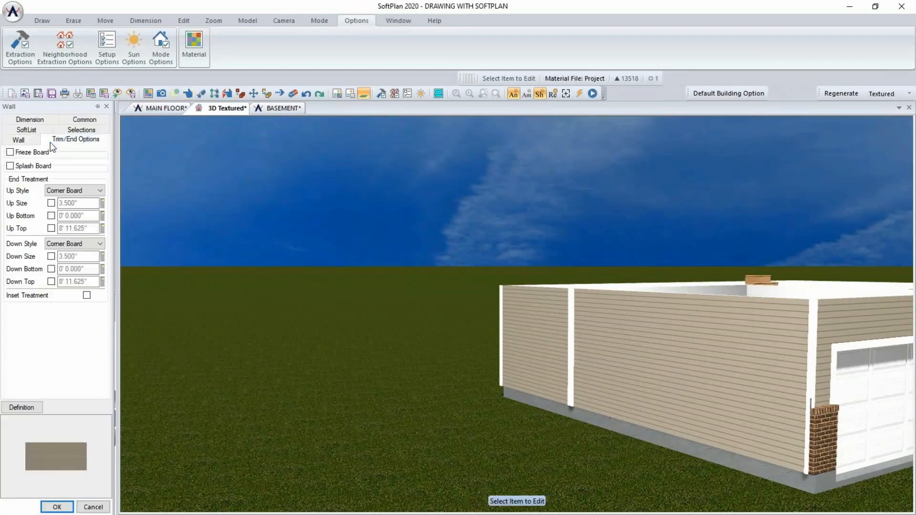
click(60, 192)
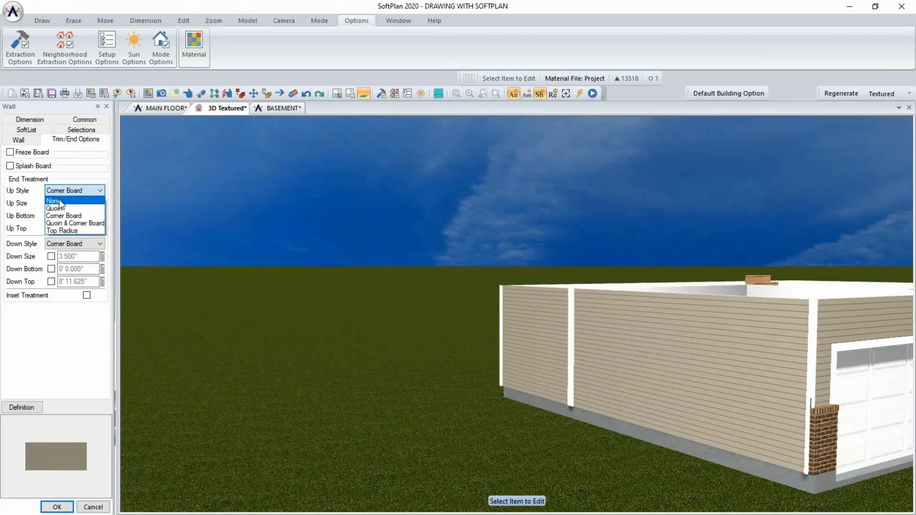
click(59, 201)
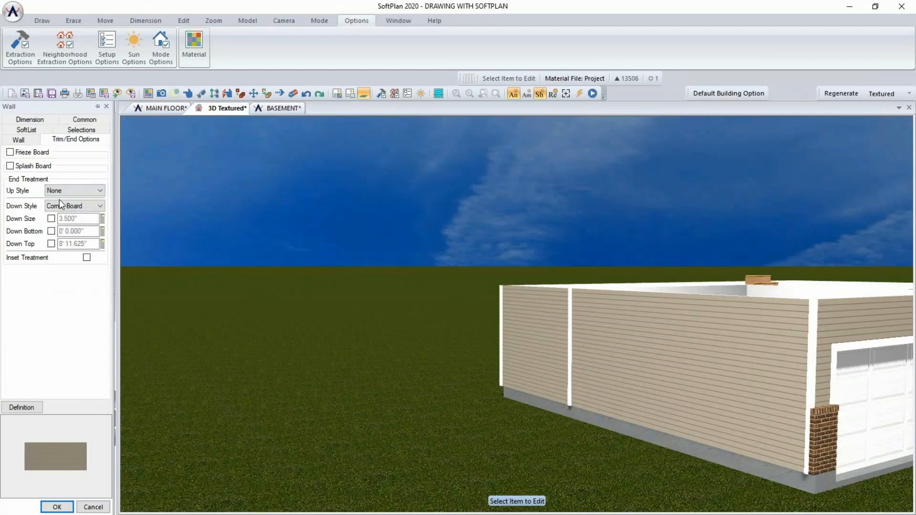
Set the down style end treatment of the short wall behind the garage side wall to None, and review the front of the house.
click(540, 331)
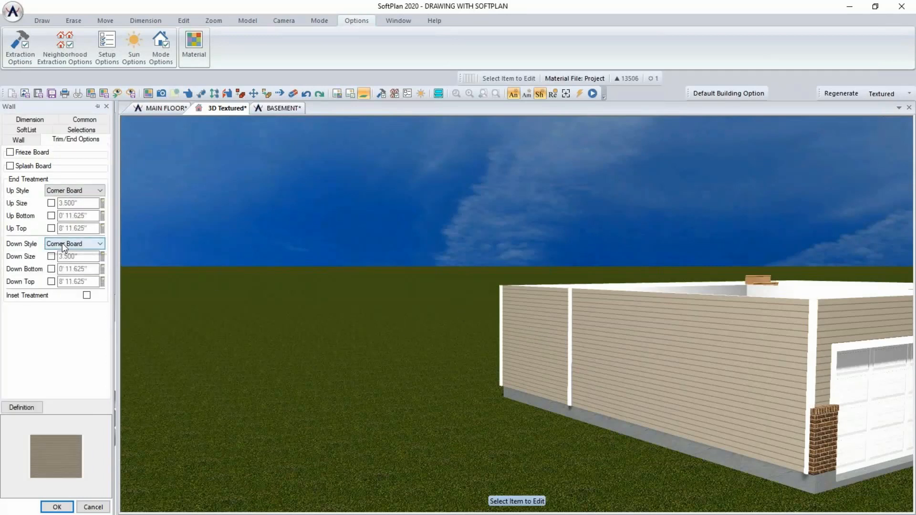
click(62, 244)
click(60, 254)
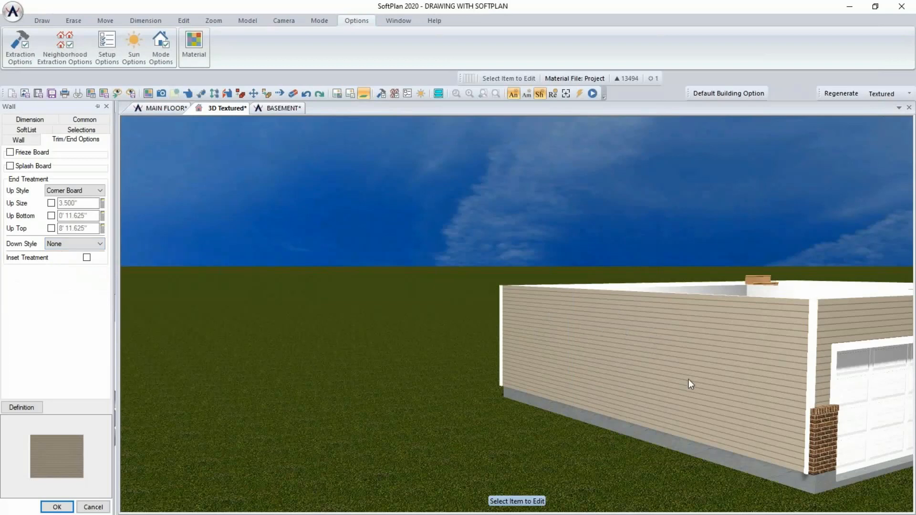
mouse_move(689, 382)
middle_down()
mouse_move(674, 390)
mouse_move(469, 379)
middle_up()
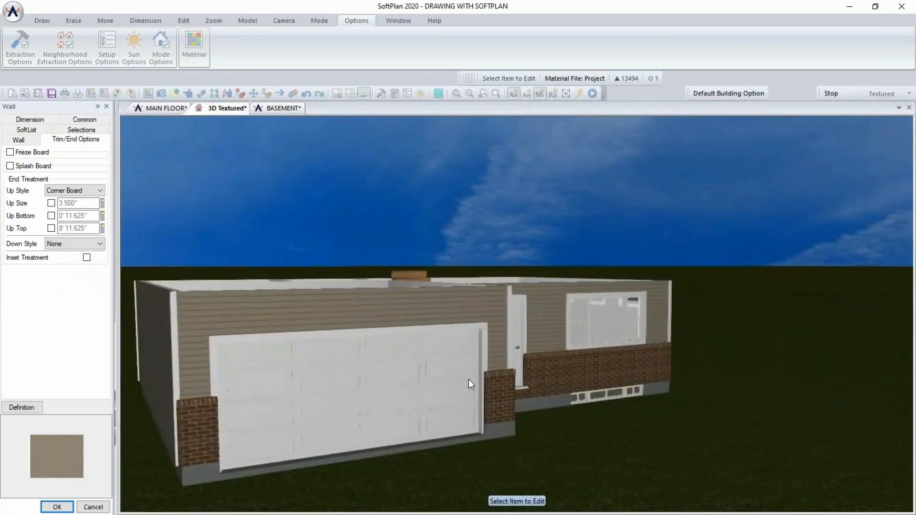
middle_drag(567, 383, 608, 402)
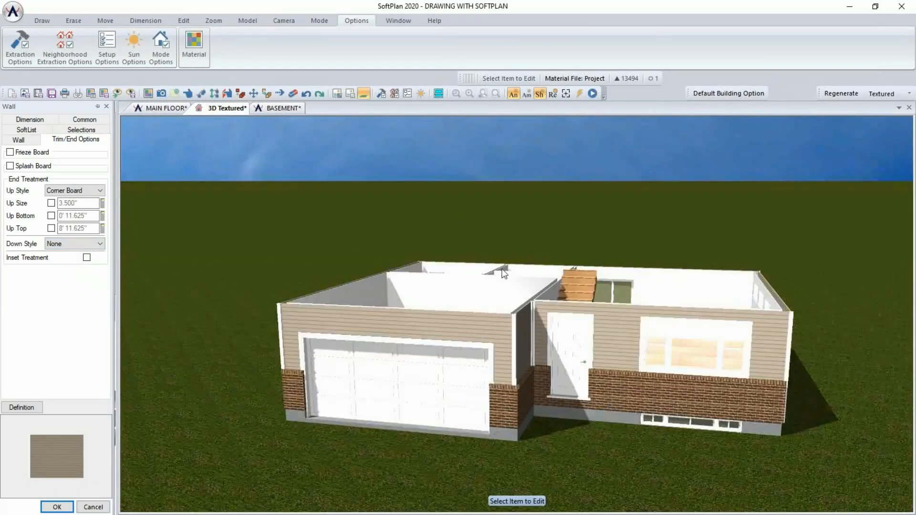
Start editing the front wall siding's surface material and browse to the SoftPlan+ Allura-Fiber Cement Cedar Lap textures.
click(226, 95)
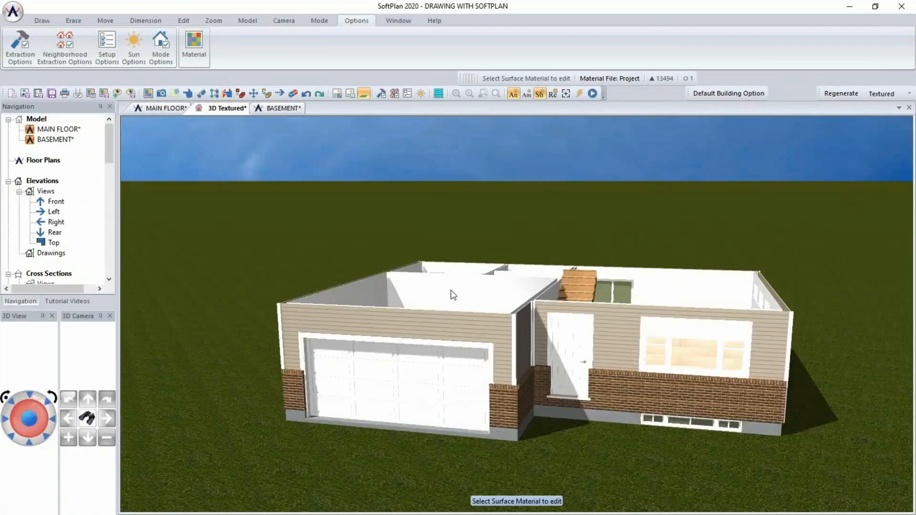
click(617, 348)
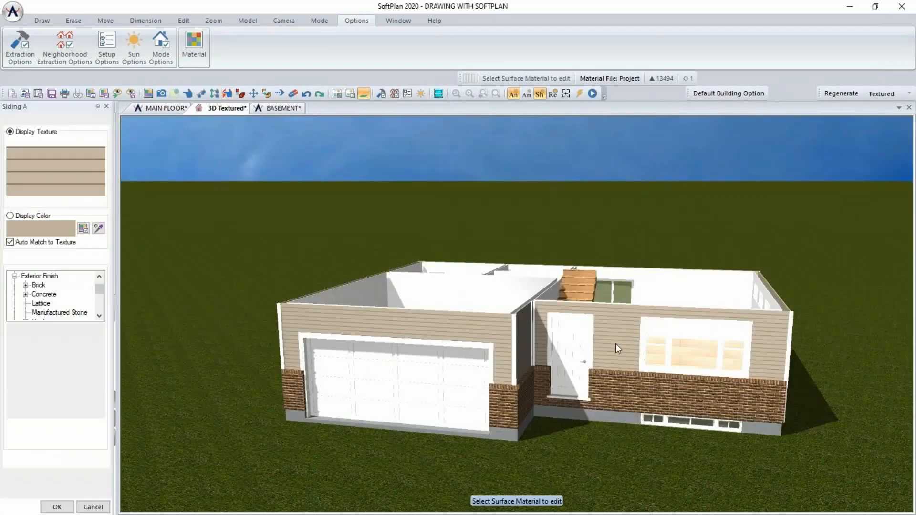
click(15, 276)
click(14, 312)
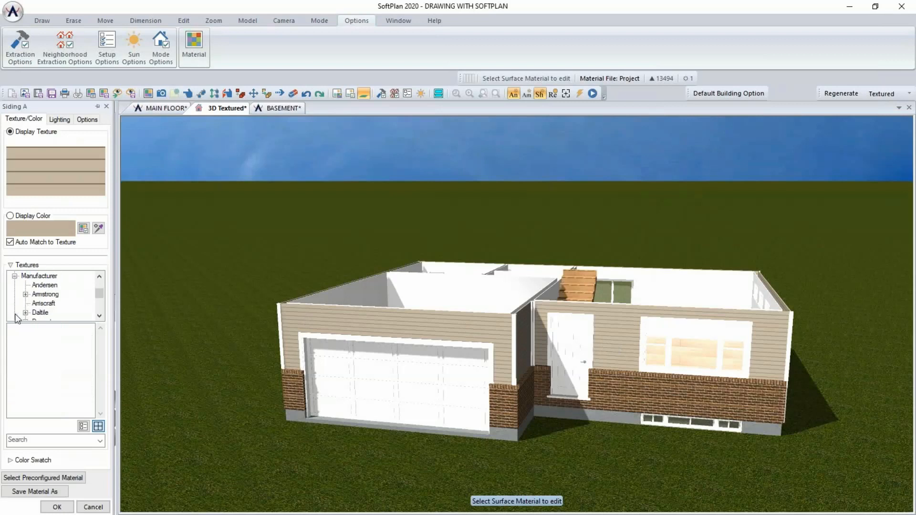
click(102, 306)
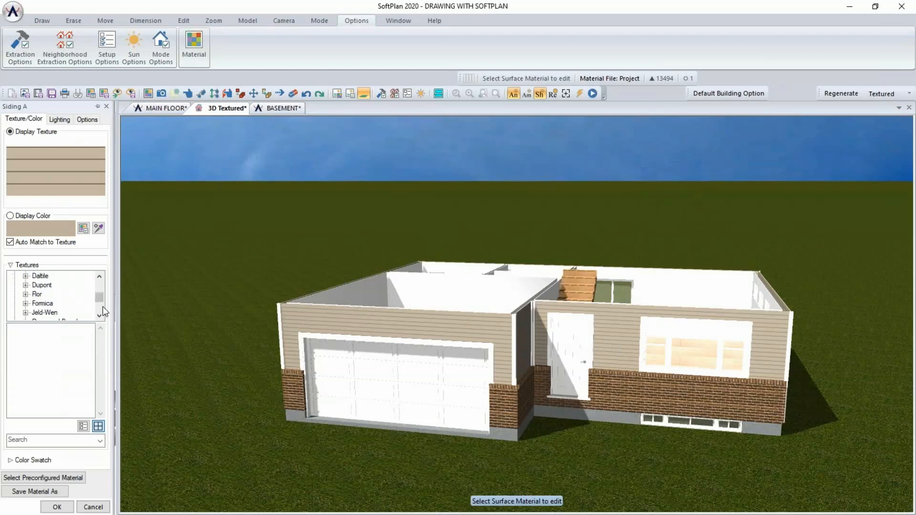
click(99, 304)
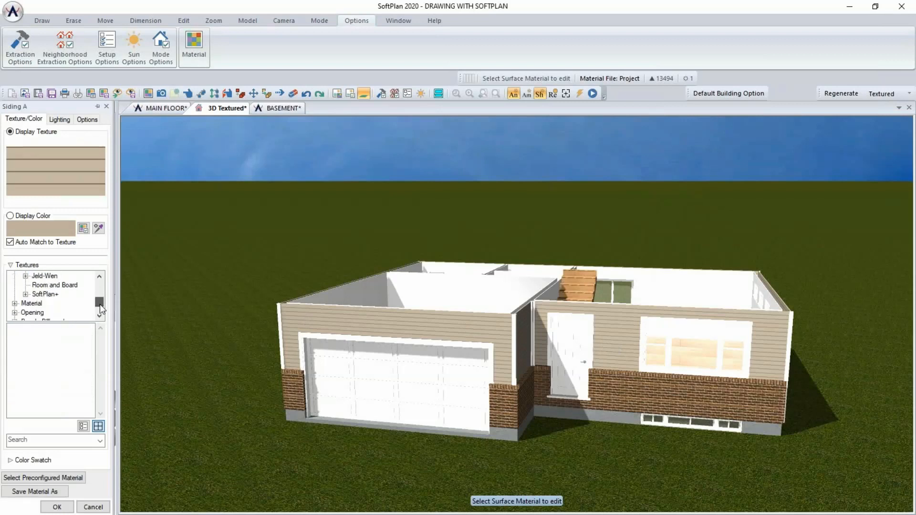
click(26, 295)
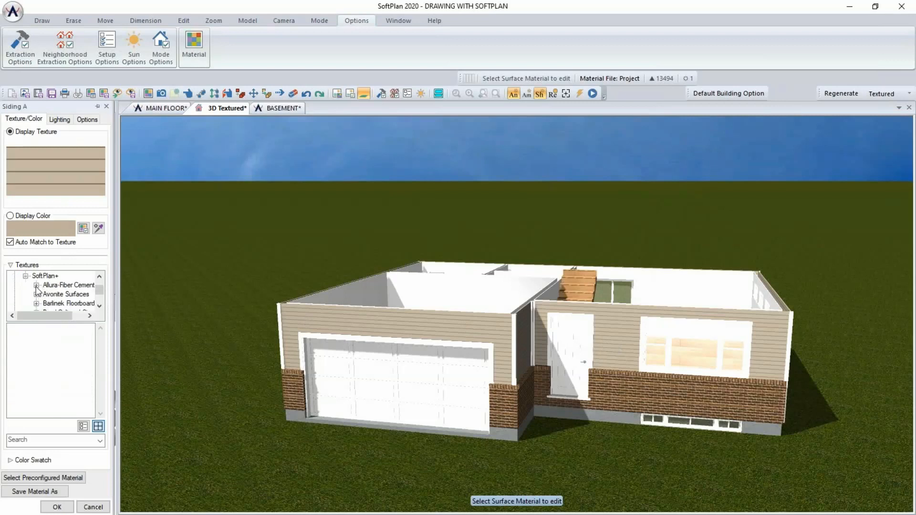
click(36, 286)
click(47, 285)
click(77, 294)
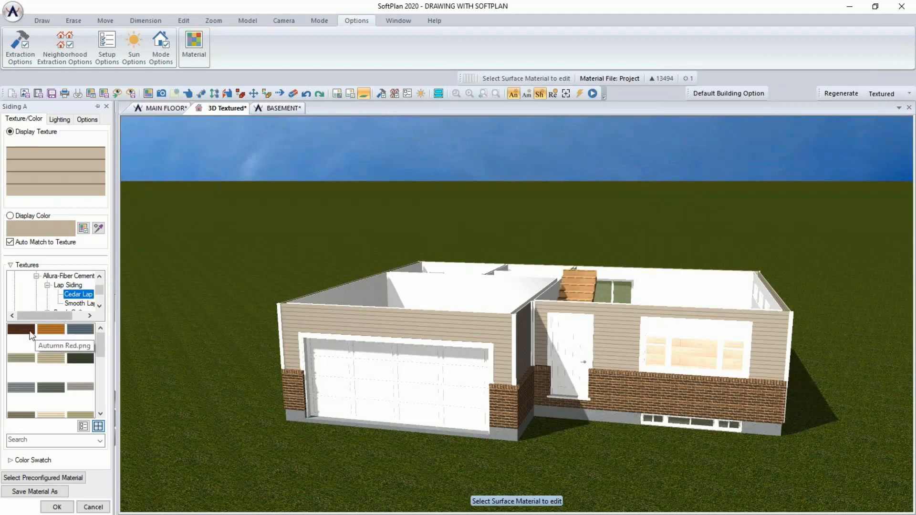
Apply the Coastal Blue Cedar Lap material to the siding, displayed as a texture rather than a plain color.
click(85, 331)
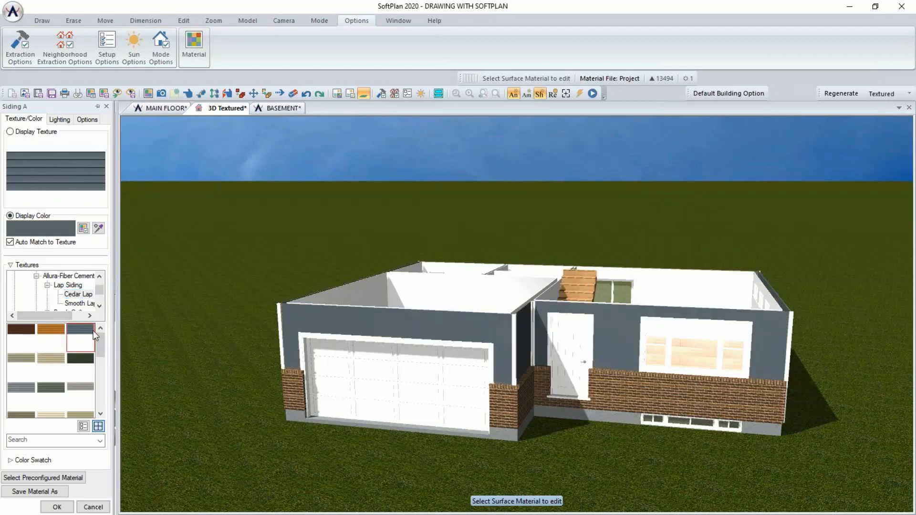
click(29, 132)
click(64, 508)
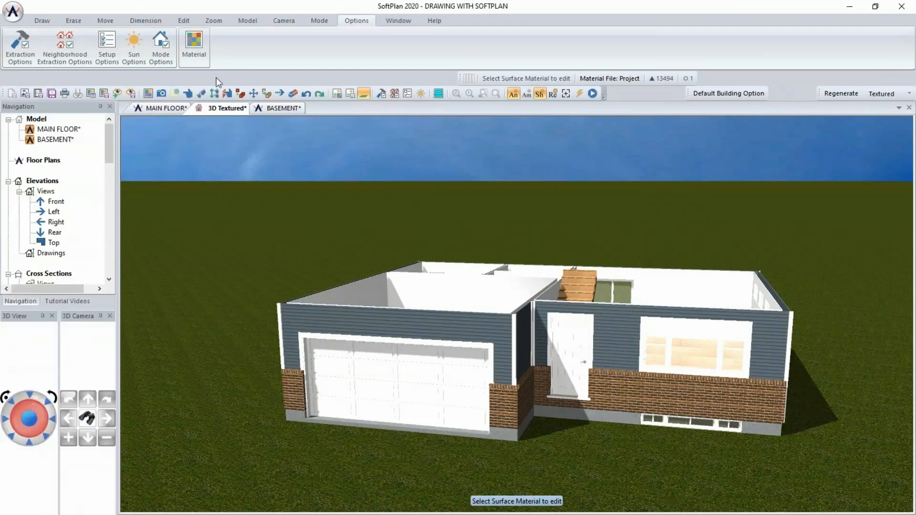
Copy the blue siding surface material onto the exterior trim around the garage door.
click(240, 94)
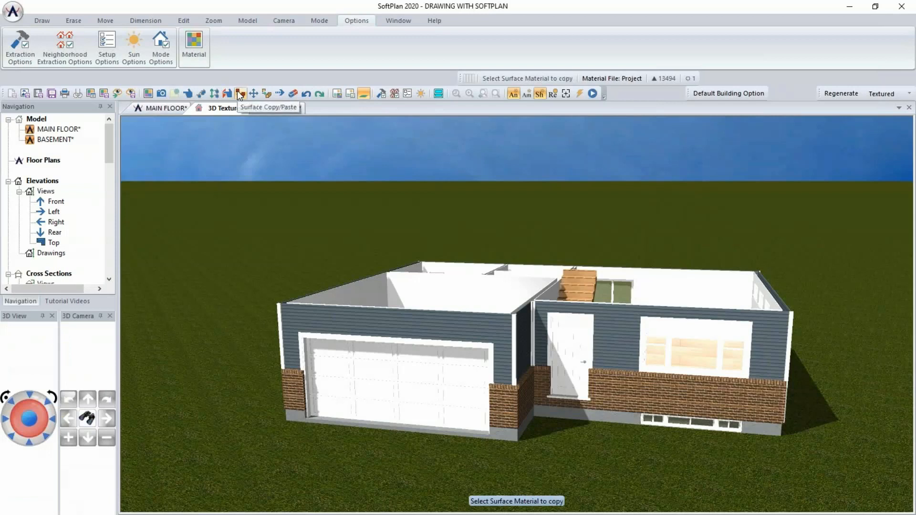
click(604, 340)
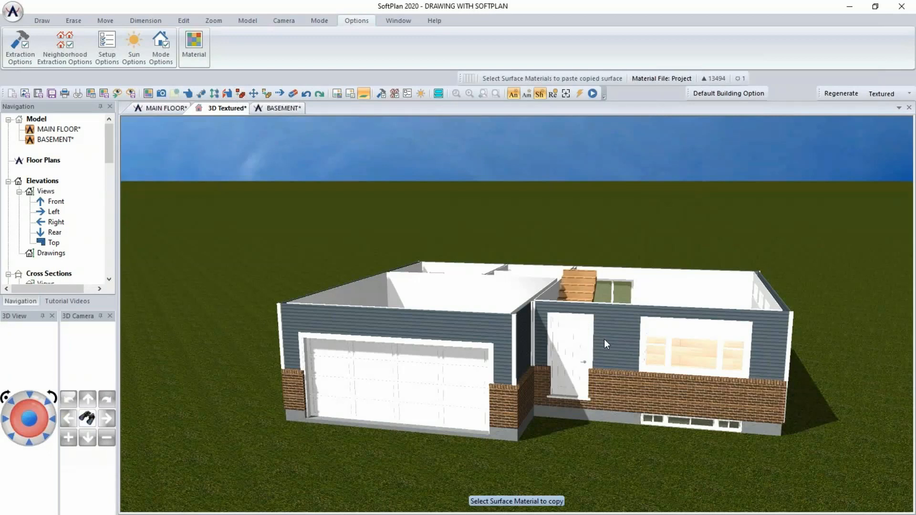
click(491, 358)
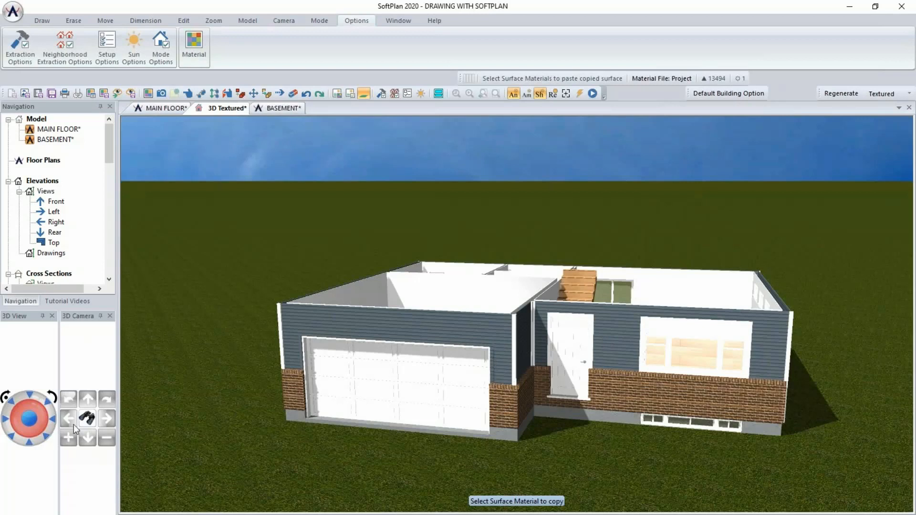
Switch the garage door's exterior trim wood from the lap siding texture to its matching solid display color.
click(86, 420)
click(494, 373)
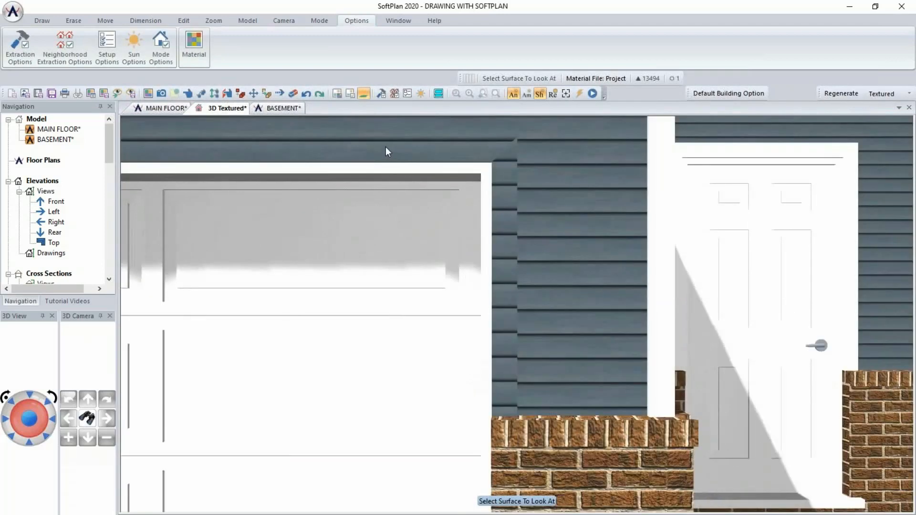
click(226, 95)
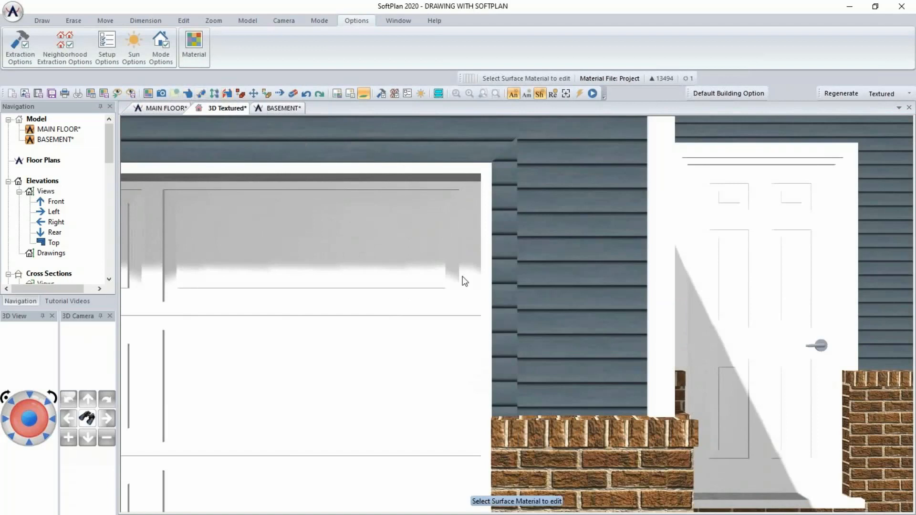
click(497, 298)
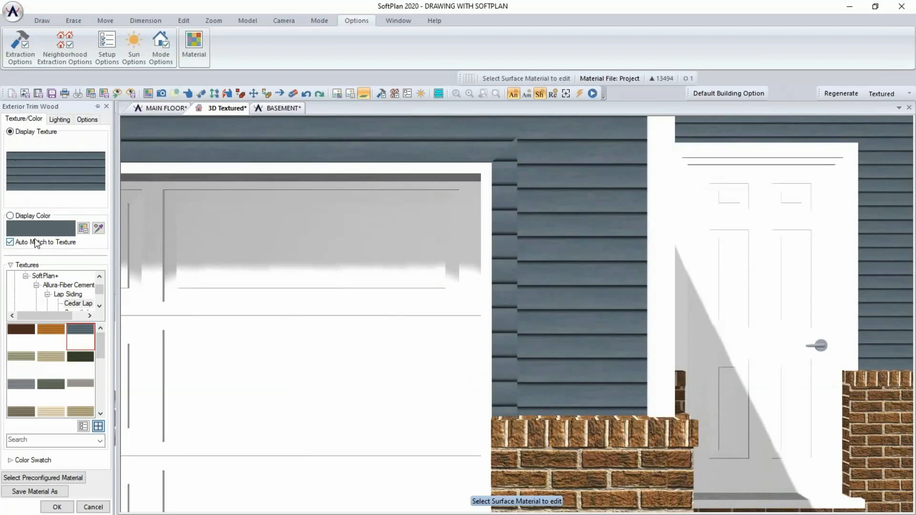
click(24, 217)
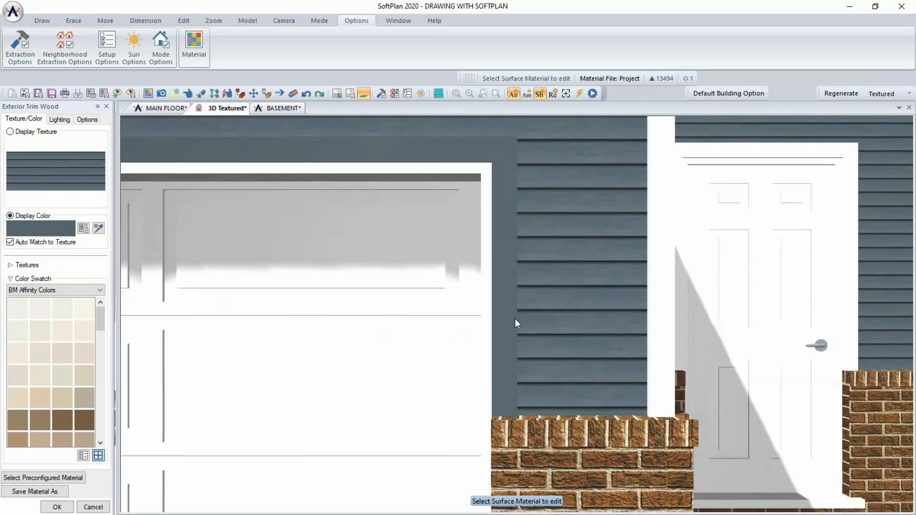
mouse_move(694, 365)
middle_down()
mouse_move(675, 365)
mouse_move(666, 377)
mouse_move(354, 397)
middle_up()
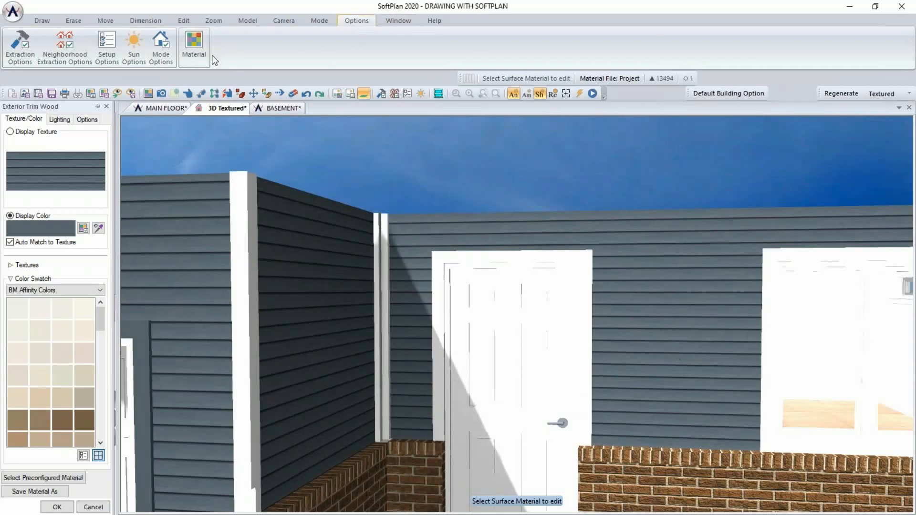
Open the building's material texture settings and examine the materials of the 192X84 - 4 PANEL garage door under Openings.
click(199, 45)
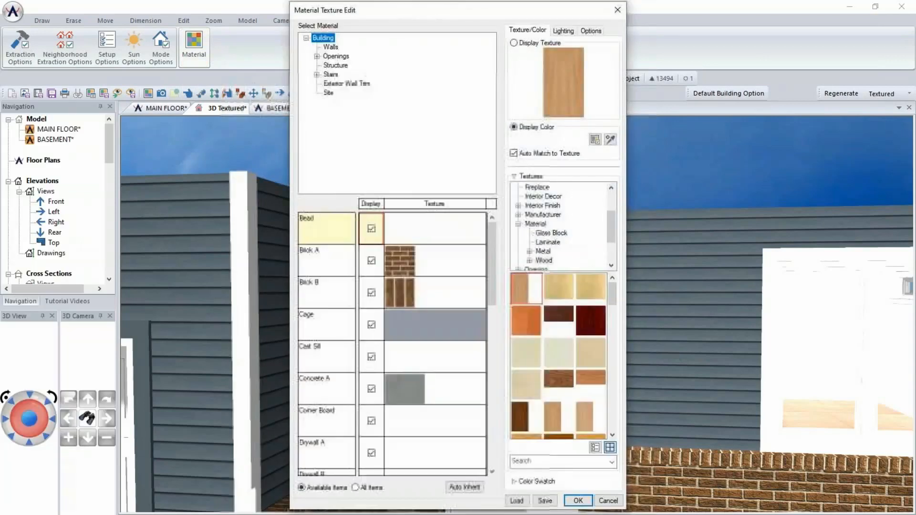
click(338, 56)
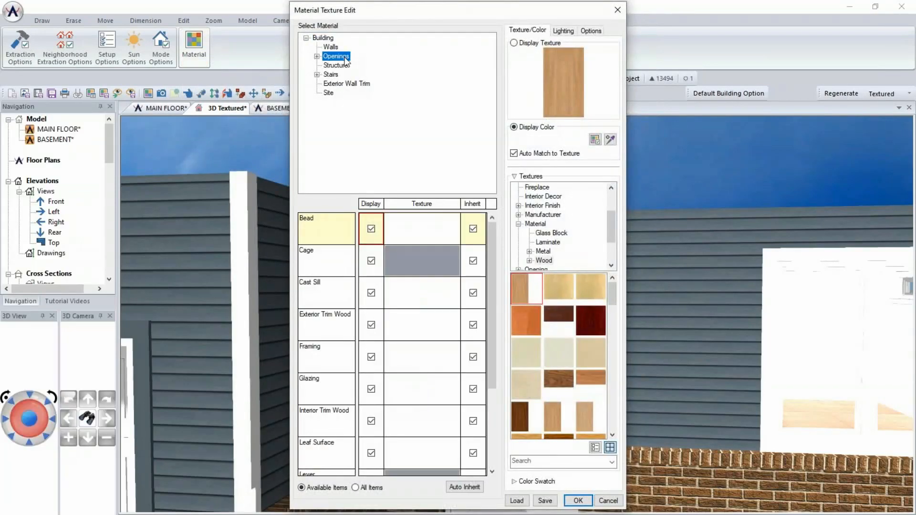
click(316, 57)
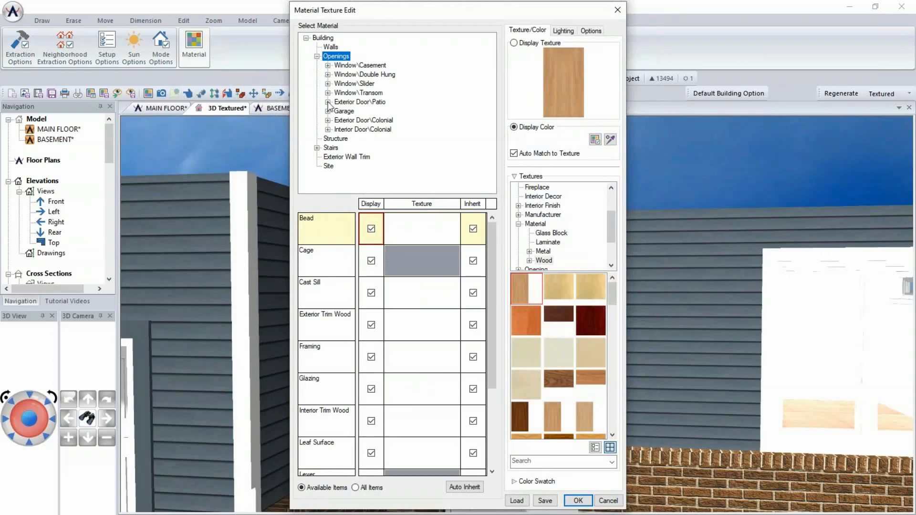
click(328, 112)
click(359, 120)
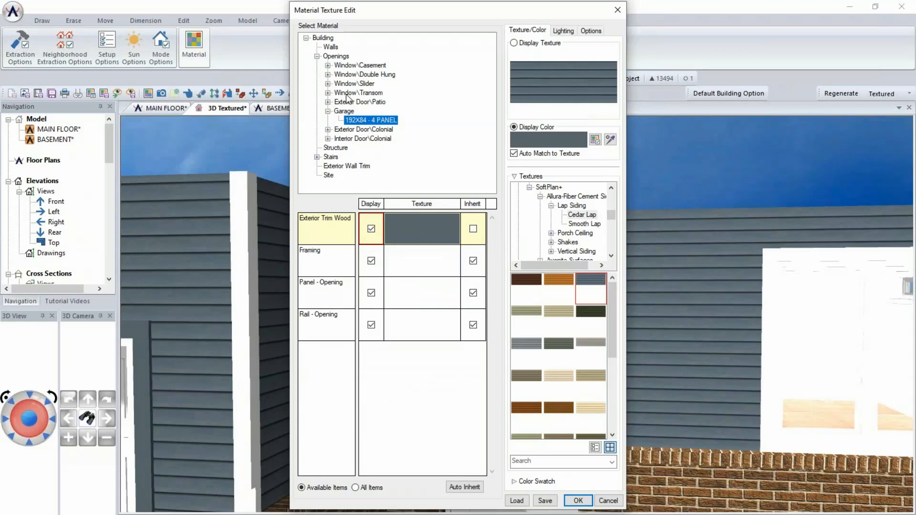
Set Exterior Trim Wood for all openings to the Cedar Lap Coastal Blue material, shown as a display color.
click(336, 56)
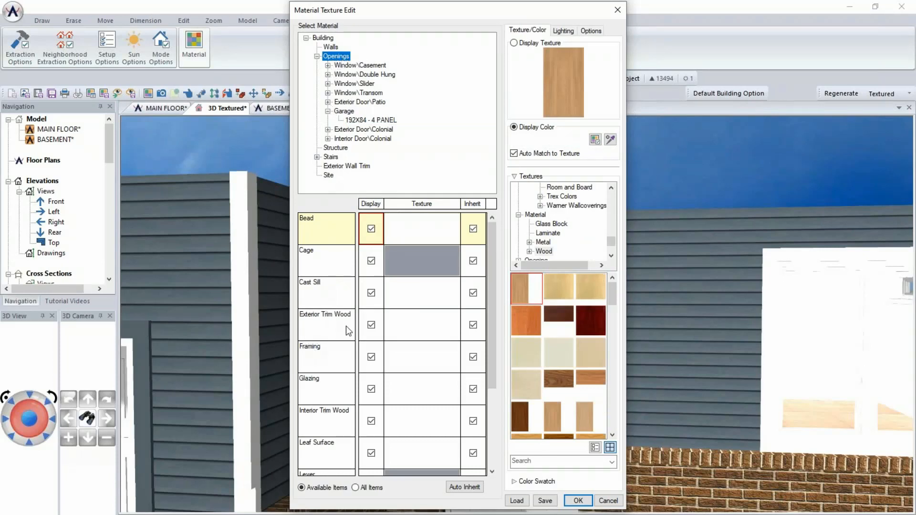
click(439, 334)
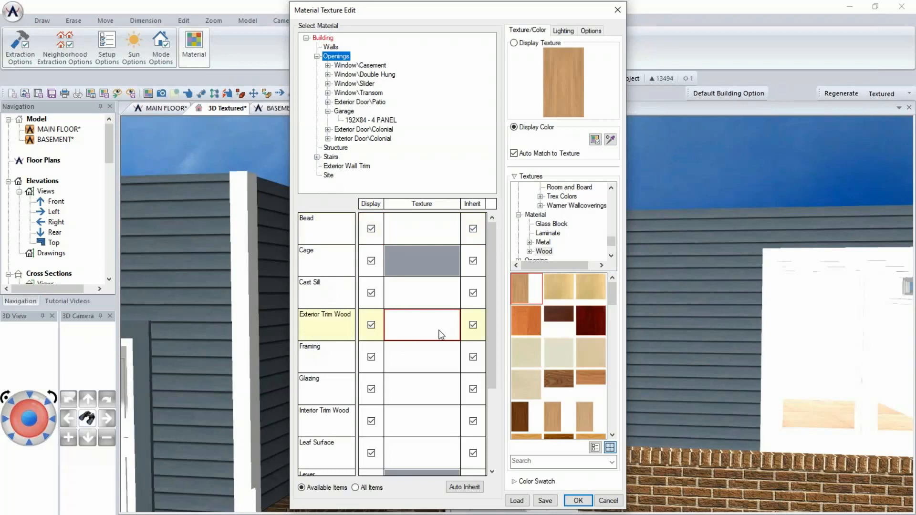
drag(610, 242, 614, 220)
click(591, 233)
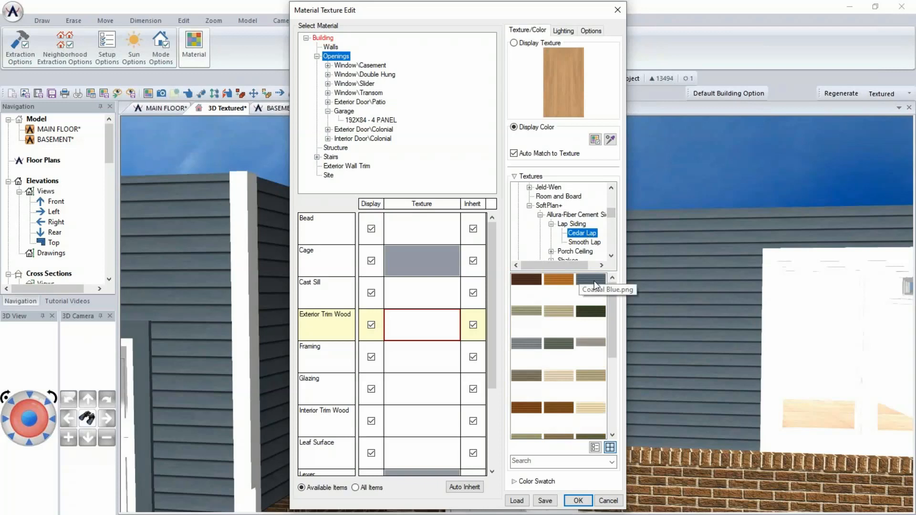
click(595, 285)
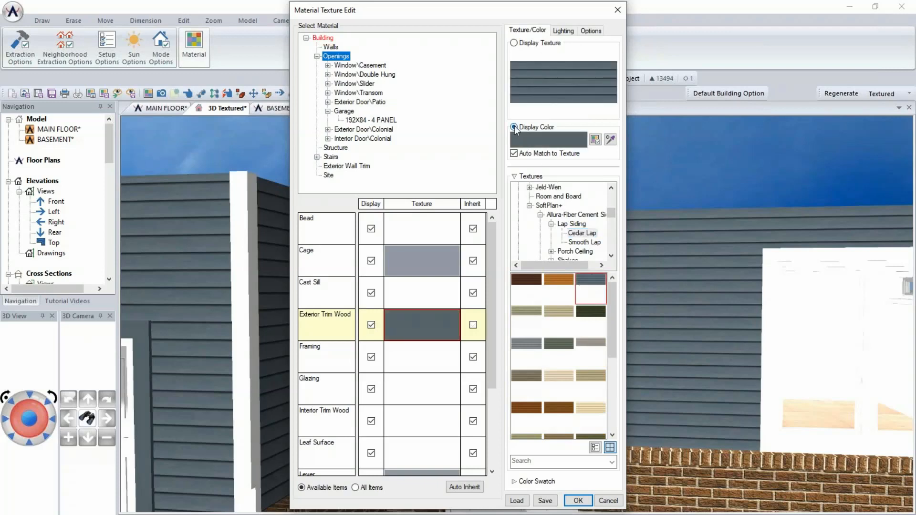
click(578, 500)
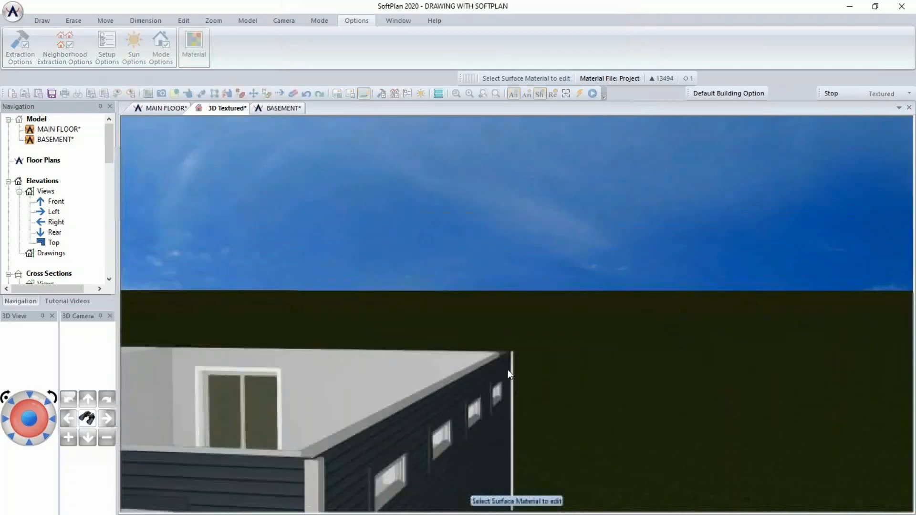
Copy the front window's blue trim surface material onto the white corner boards.
middle_drag(507, 369, 600, 343)
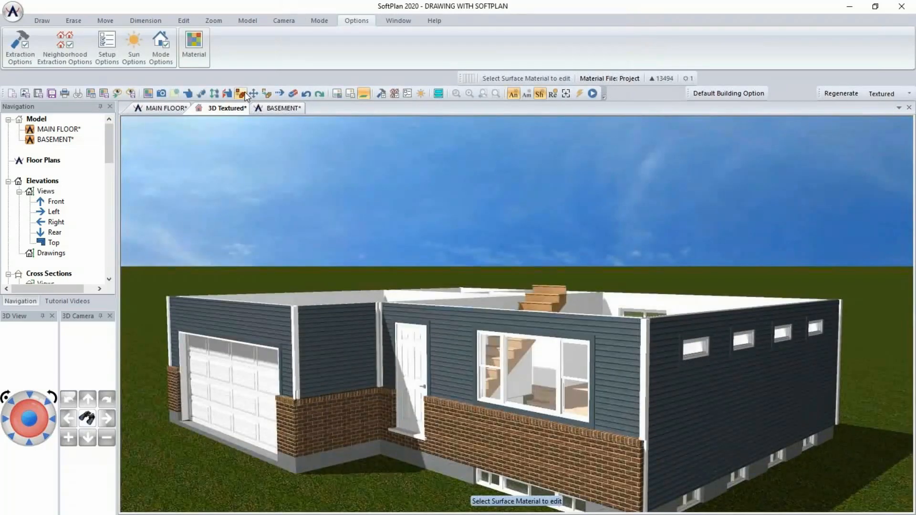
click(239, 93)
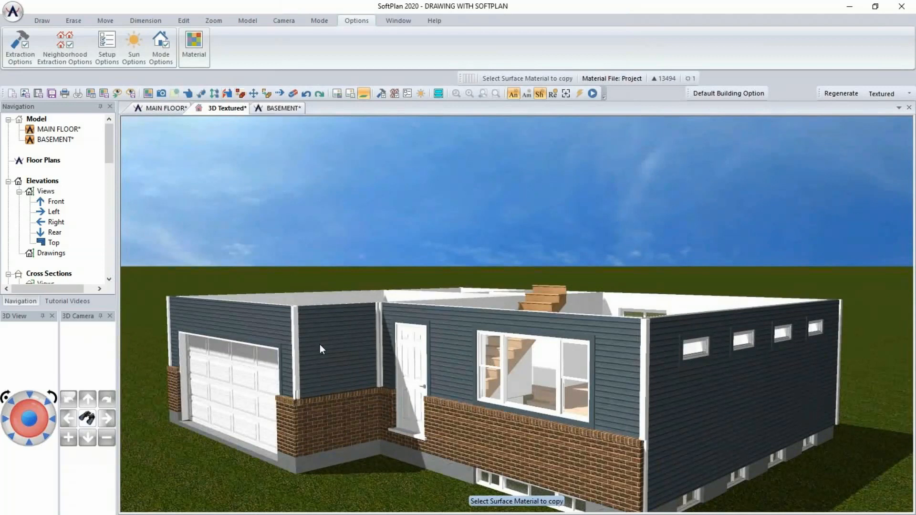
click(592, 406)
click(646, 410)
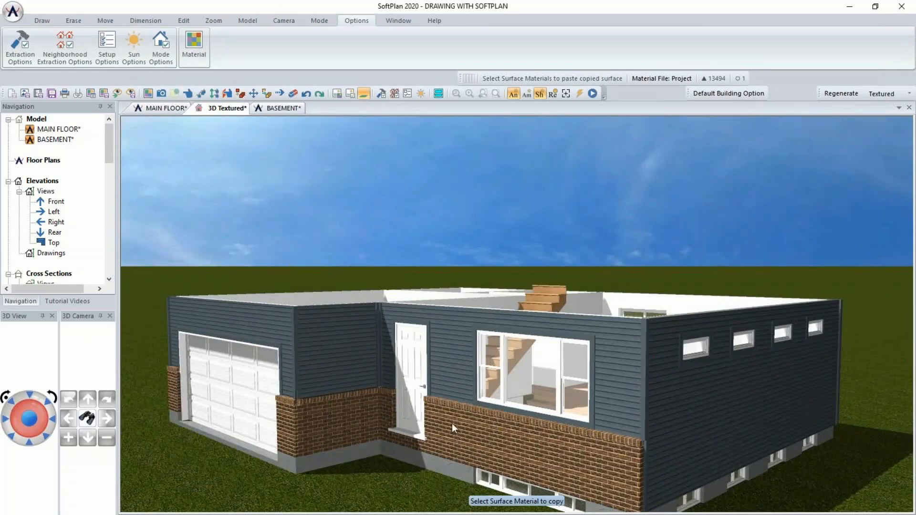
Change the Brick A material on the lower front walls to the grey brick texture with dark mortar.
click(227, 94)
click(470, 451)
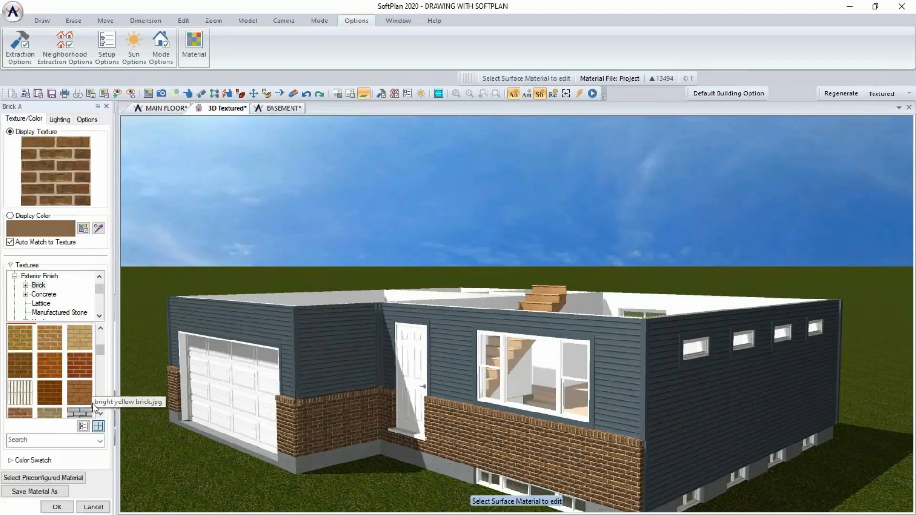
click(79, 412)
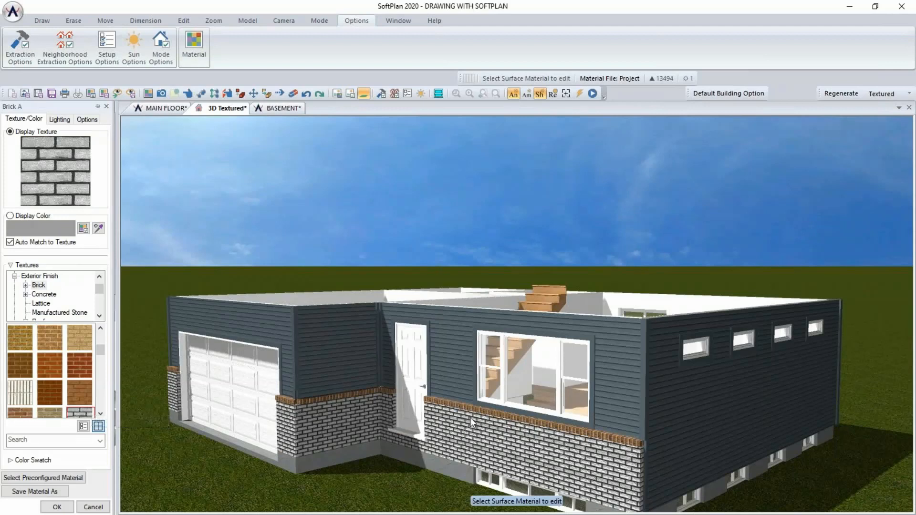
Change the Brick B soldier course to the matching grey soldier brick texture and apply the material changes.
click(465, 406)
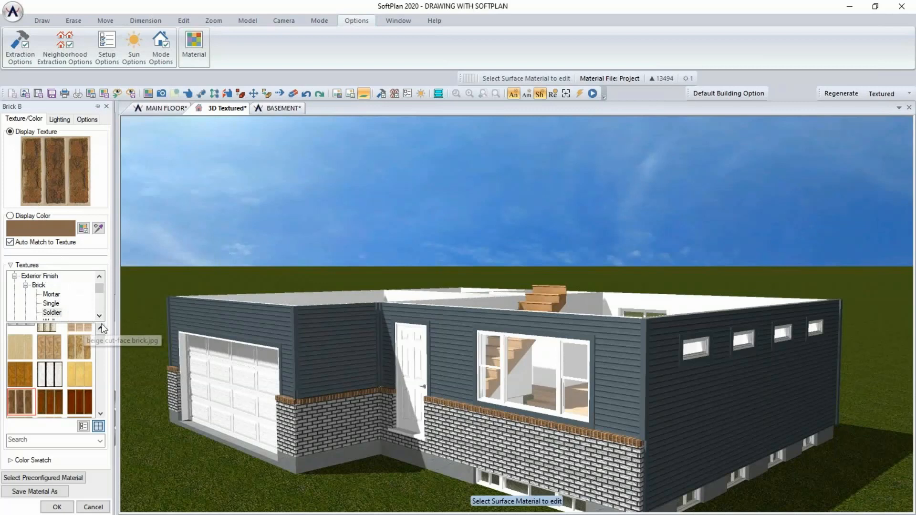
scroll(100, 383, down, 2)
click(81, 413)
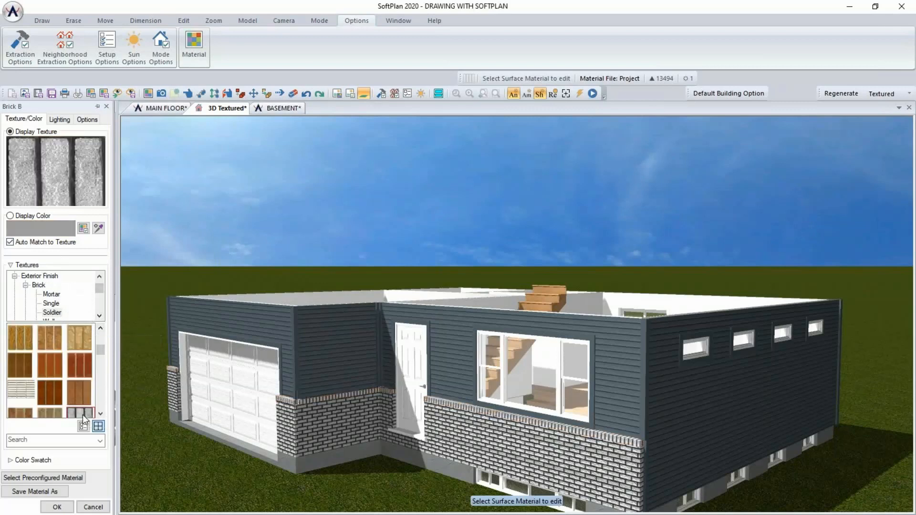
click(64, 509)
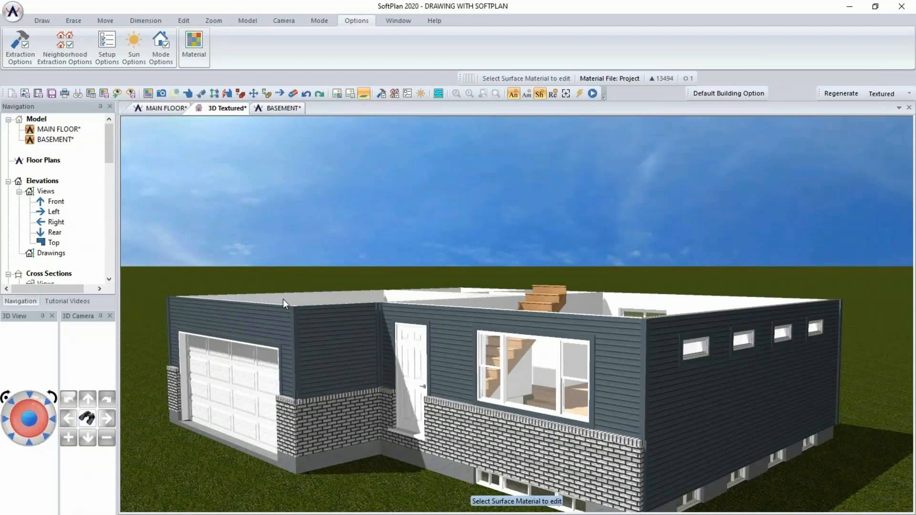
Generate an automatic hip roof with shingles over the whole house, including the garage.
click(43, 21)
click(508, 48)
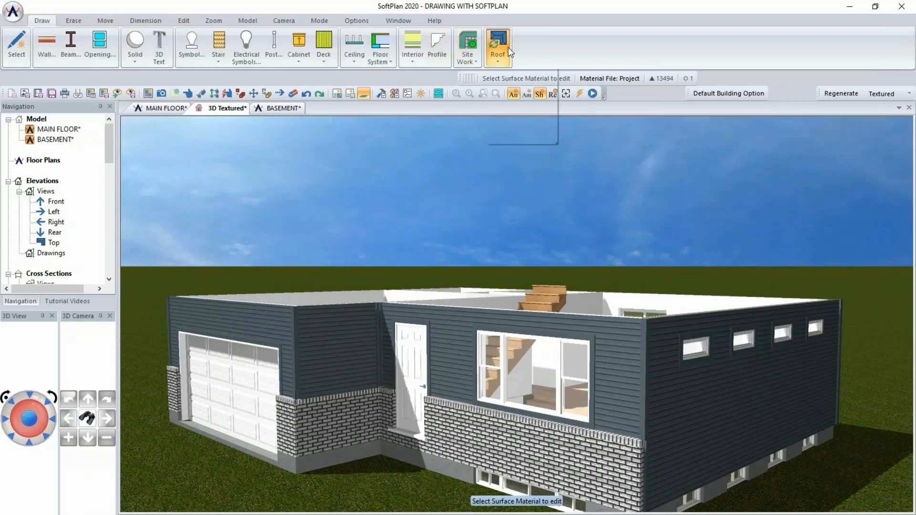
click(520, 79)
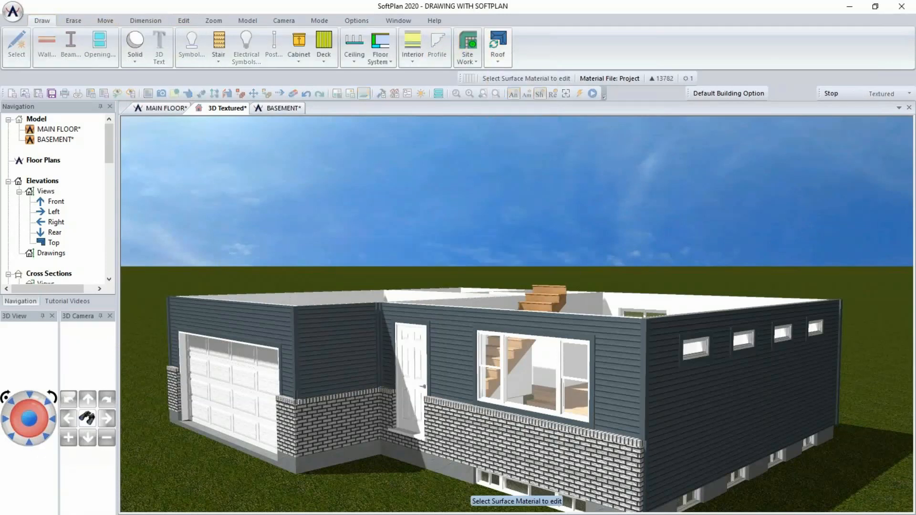
scroll(405, 290, up, 3)
middle_drag(408, 289, 431, 288)
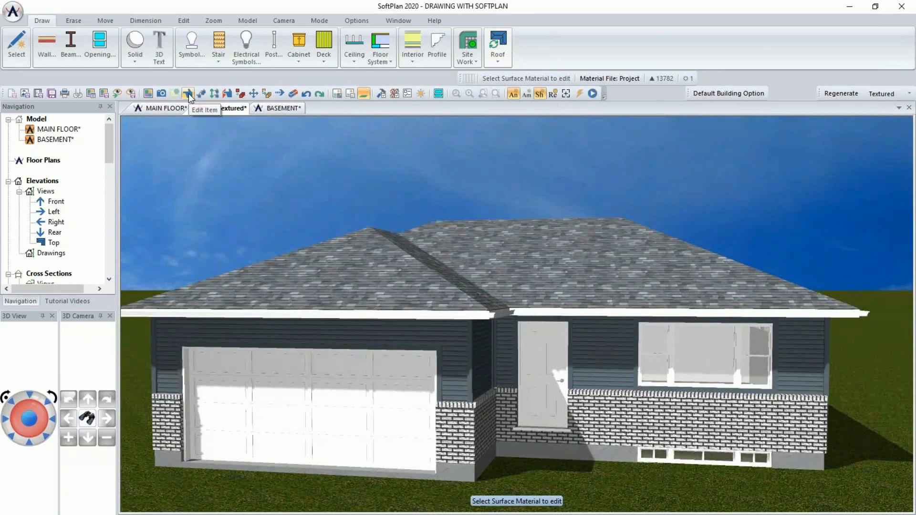
Set the pitch of the whole roof to 7.000".
click(189, 94)
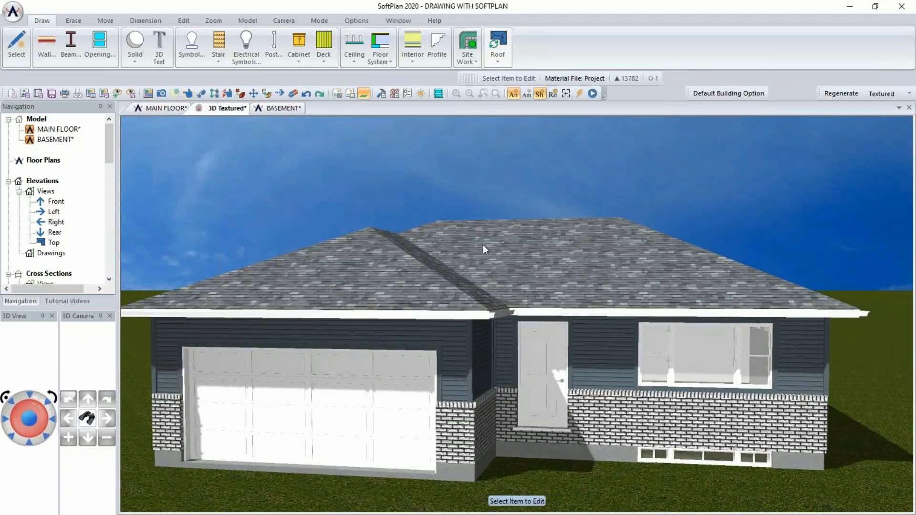
click(507, 253)
double_click(50, 313)
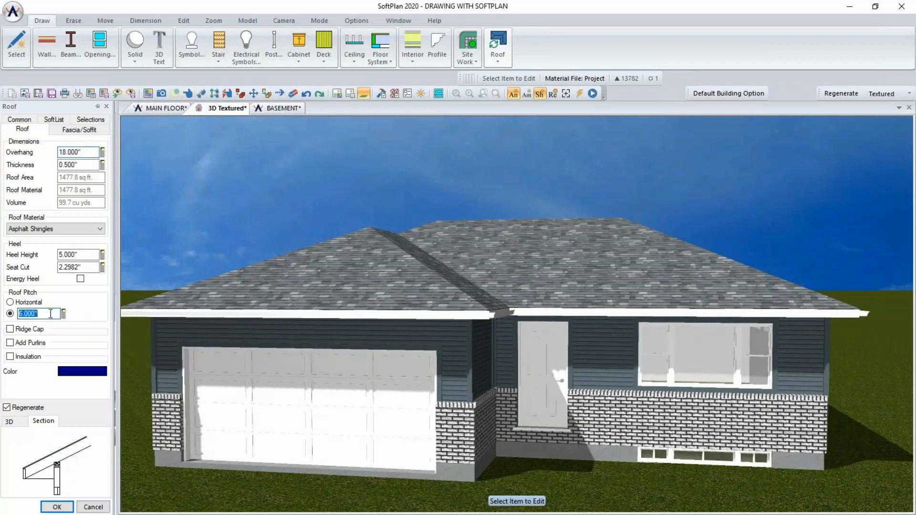
text(7)
key(Return)
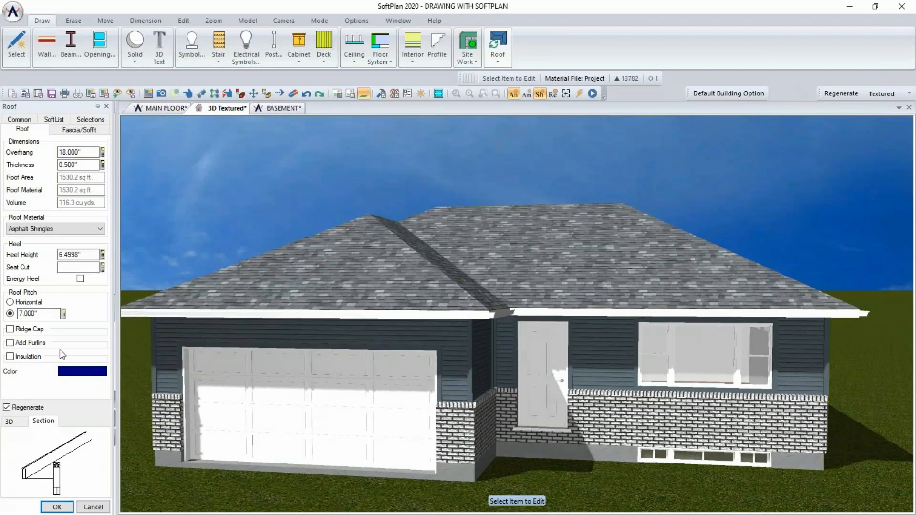
Change the roof edge above the garage door to a Gable roof plane and apply it.
click(306, 317)
click(78, 137)
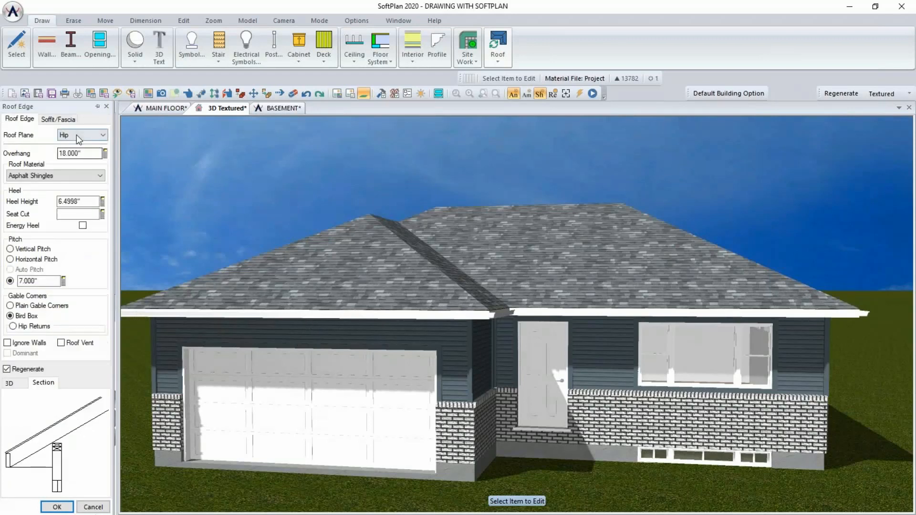
click(75, 161)
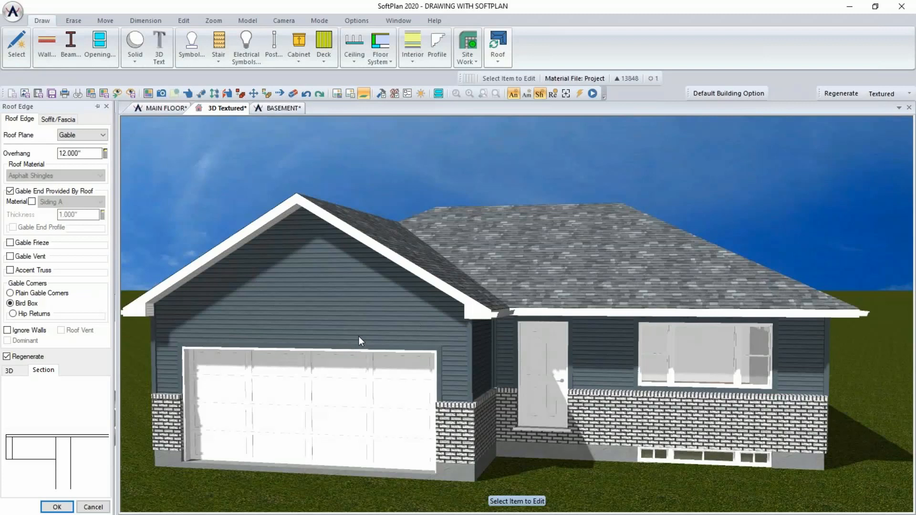
click(57, 506)
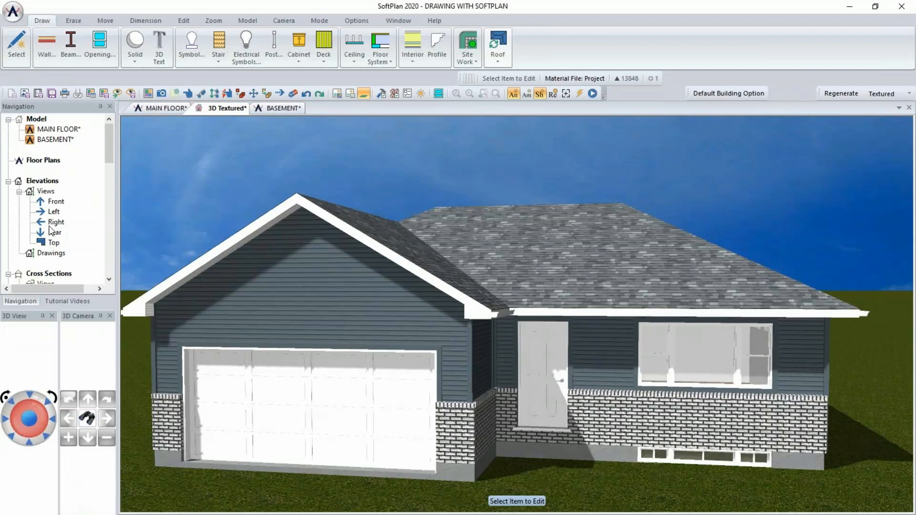
Erase the basement window units below the large front window in the front elevation.
double_click(56, 201)
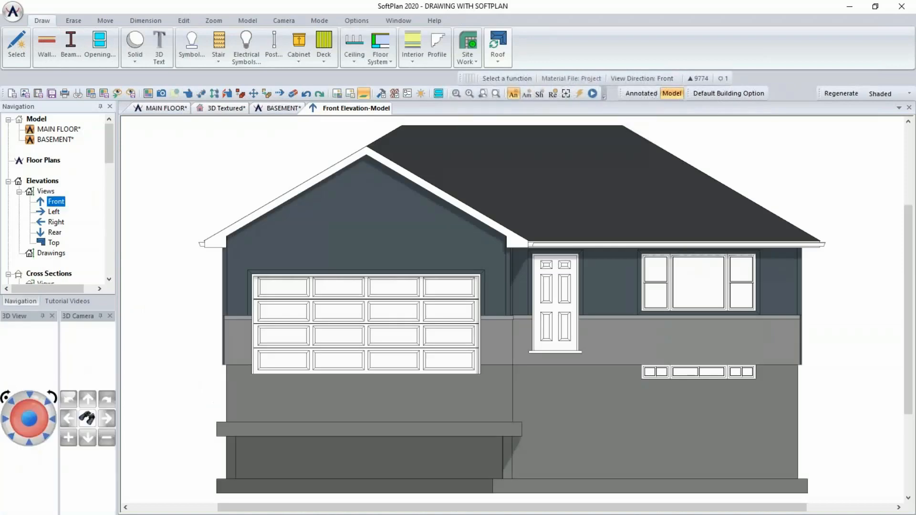
click(293, 93)
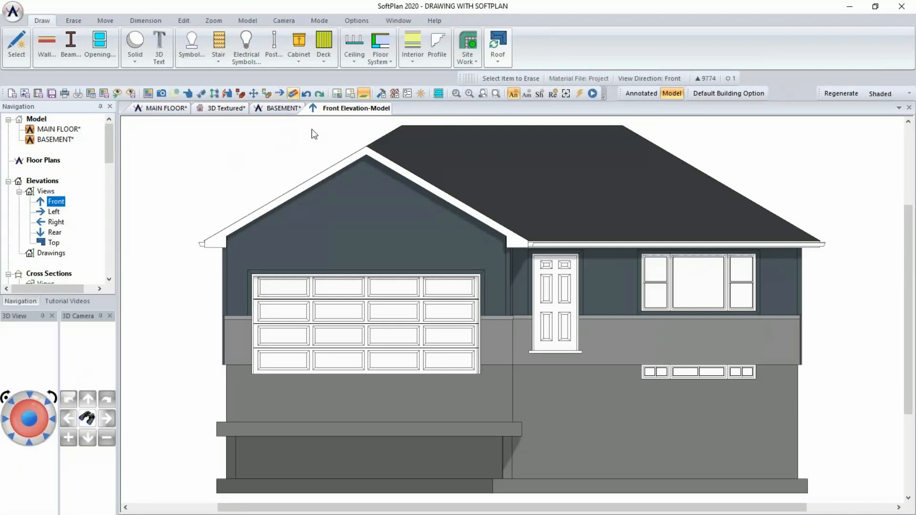
click(668, 375)
click(744, 373)
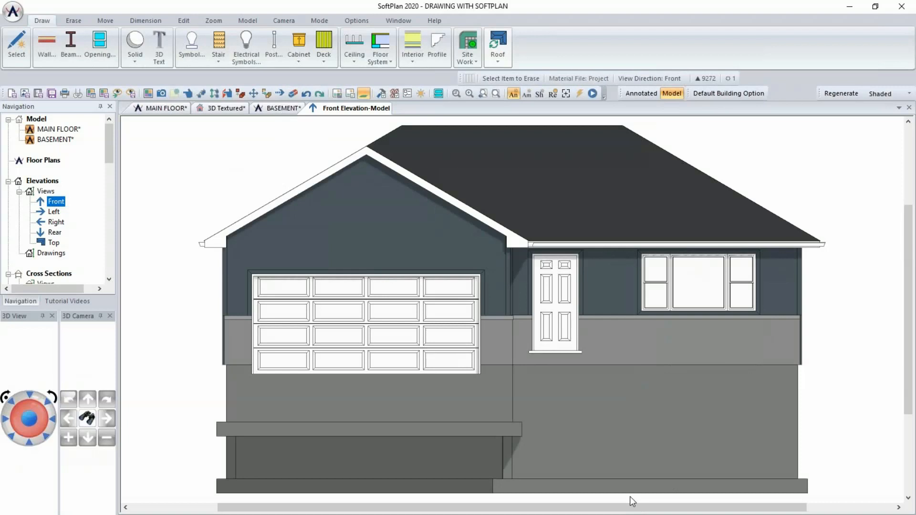
Check the left elevation and erase the two middle basement windows in the right elevation.
click(55, 212)
double_click(55, 212)
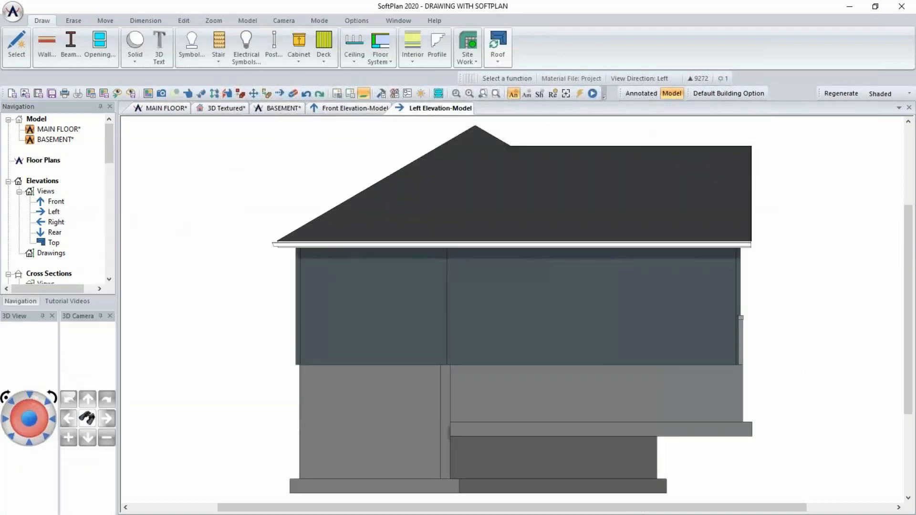
click(57, 223)
double_click(58, 224)
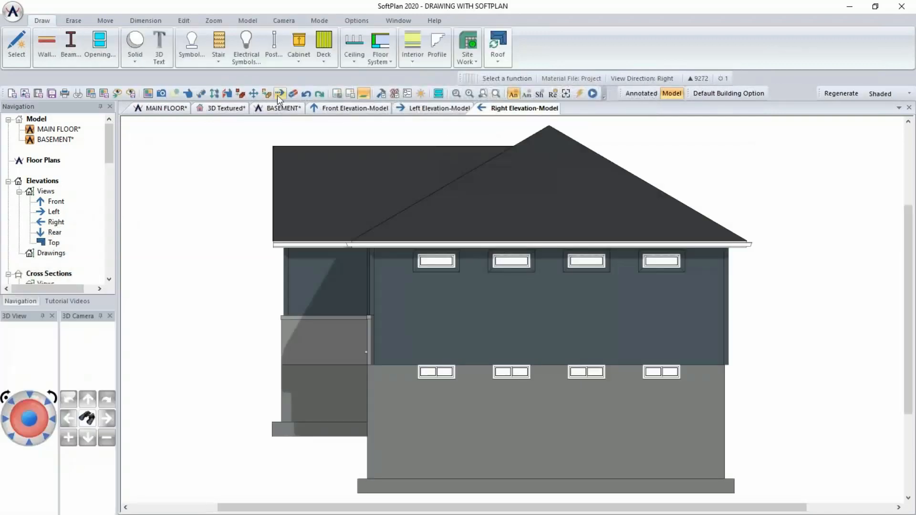
click(508, 371)
click(593, 374)
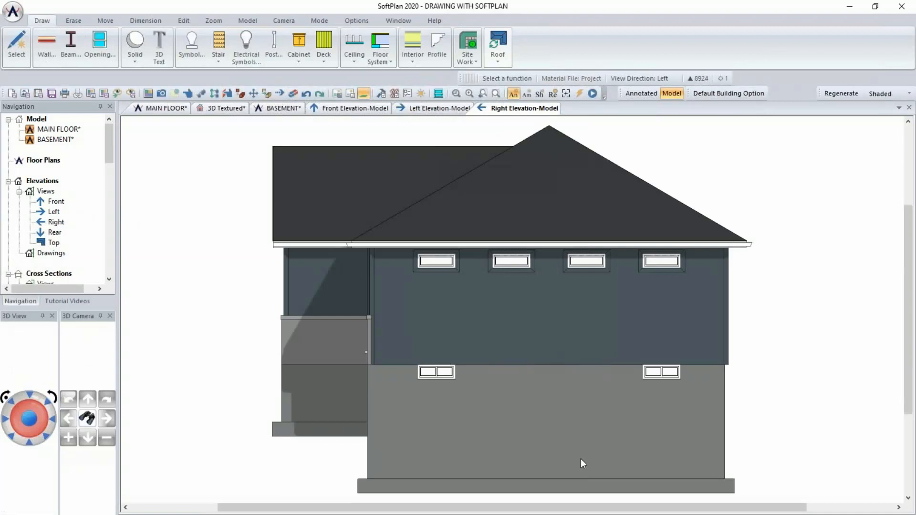
In the rear elevation, erase the two basement windows below the two tall single windows.
double_click(55, 233)
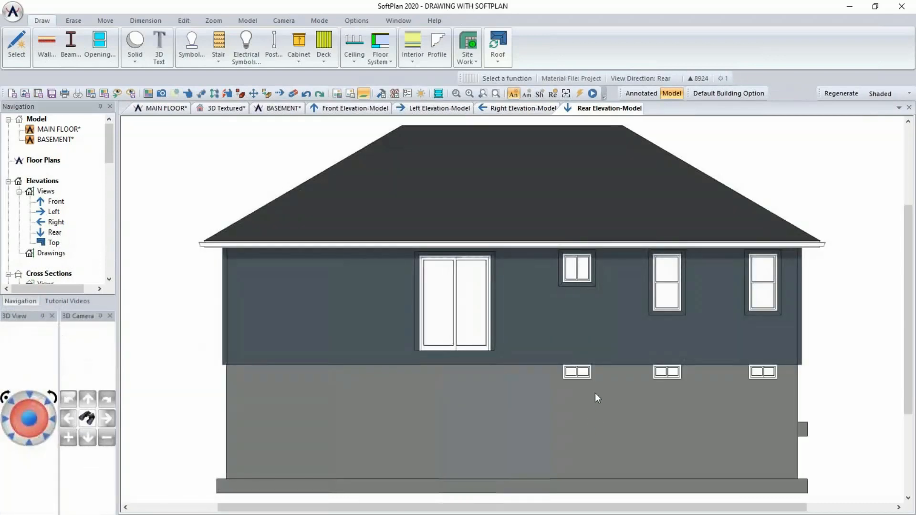
click(293, 94)
click(677, 372)
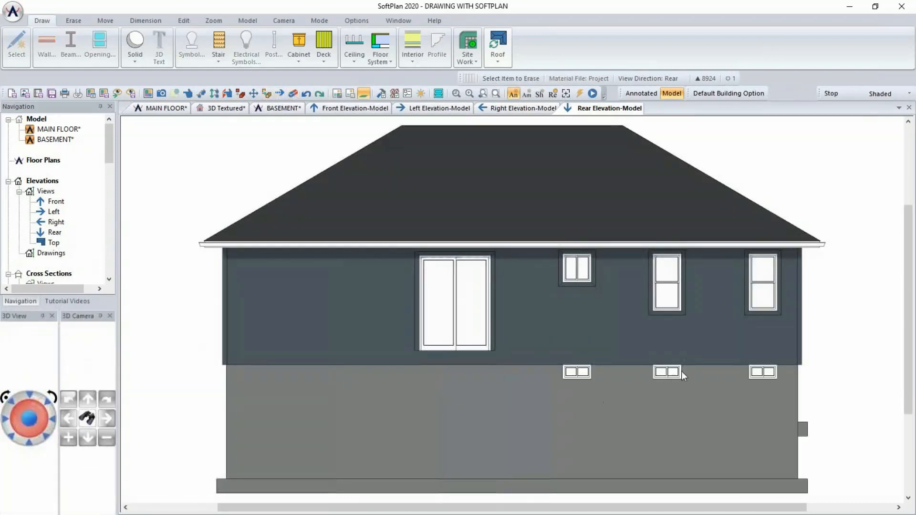
click(763, 371)
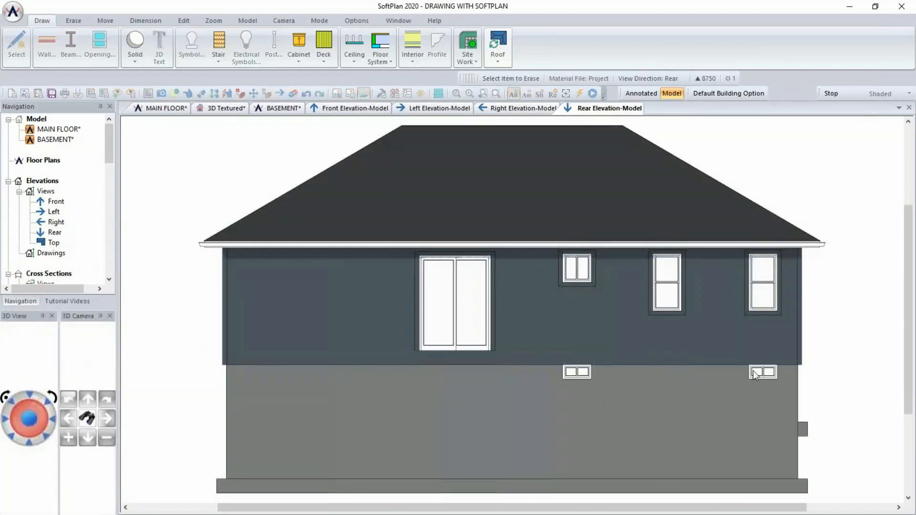
Set the width of the remaining rear basement window to 3' 0".
click(186, 95)
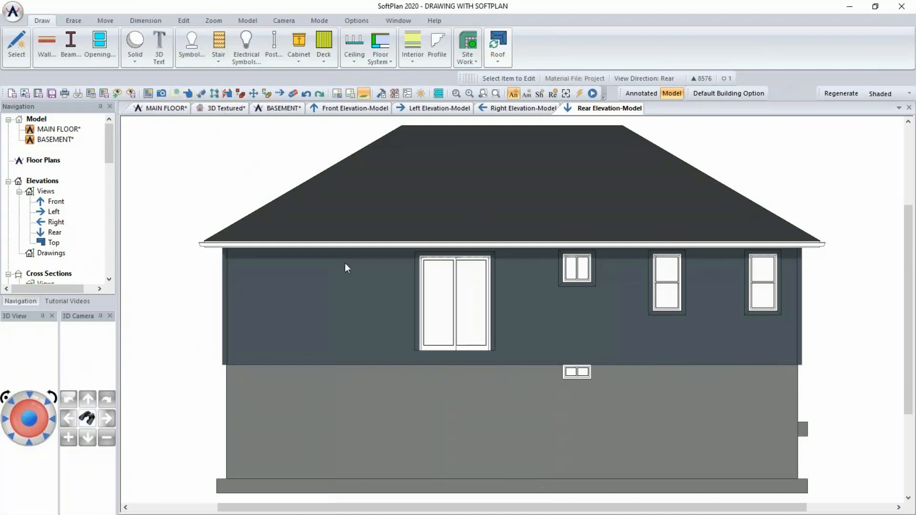
click(571, 374)
click(91, 228)
text(3)
key(Return)
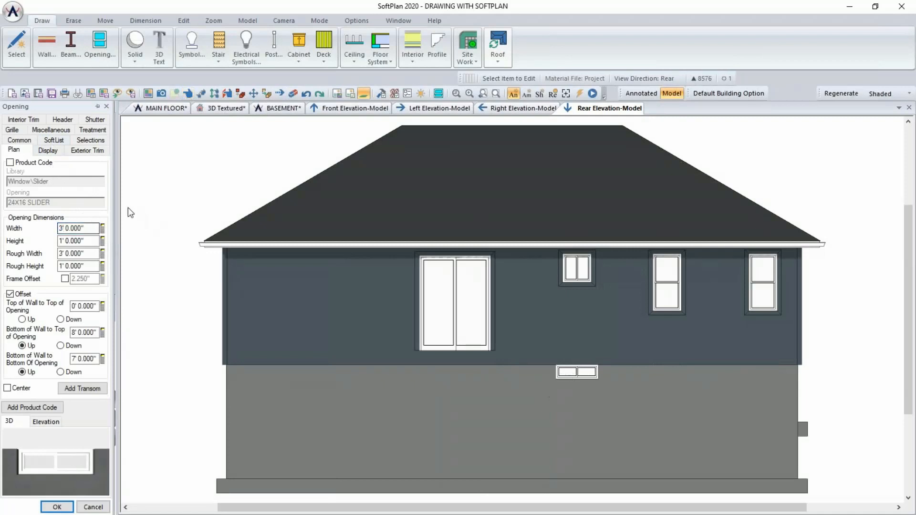
Show the basement plan and change it from Floor System to Drawing mode.
click(258, 111)
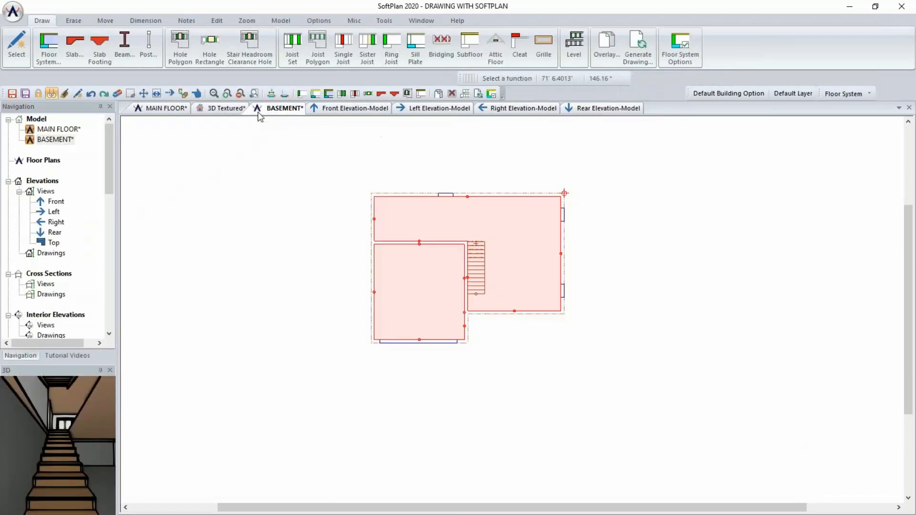
click(843, 94)
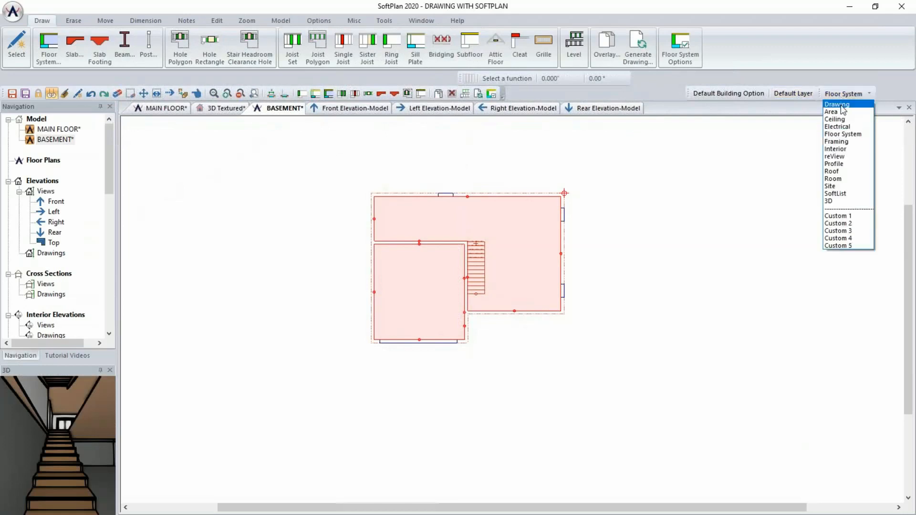
click(838, 104)
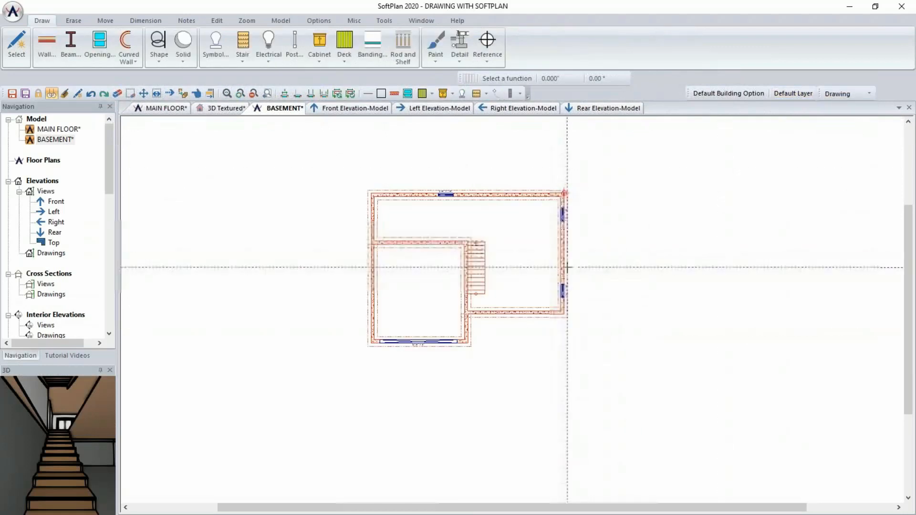
Dimension the basement's exterior walls and openings automatically, and add one horizontal and one vertical interior dimension line.
click(343, 94)
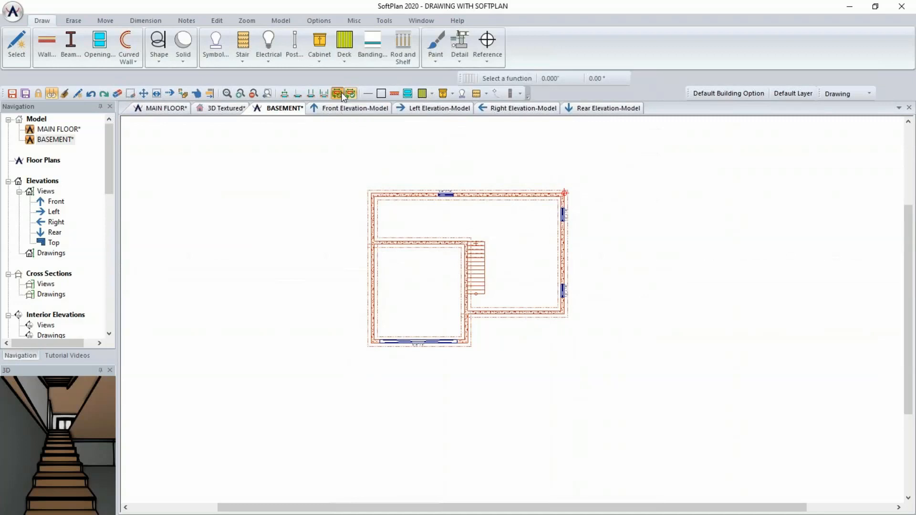
click(281, 93)
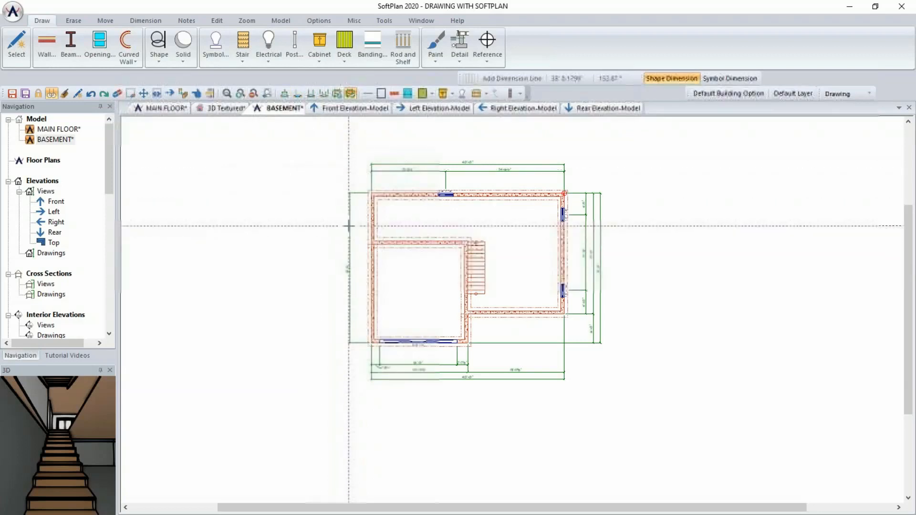
click(356, 226)
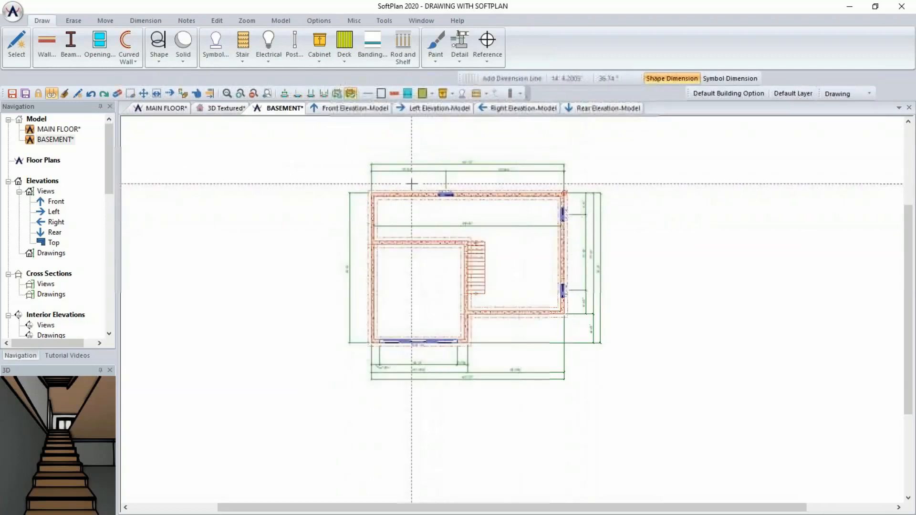
click(397, 181)
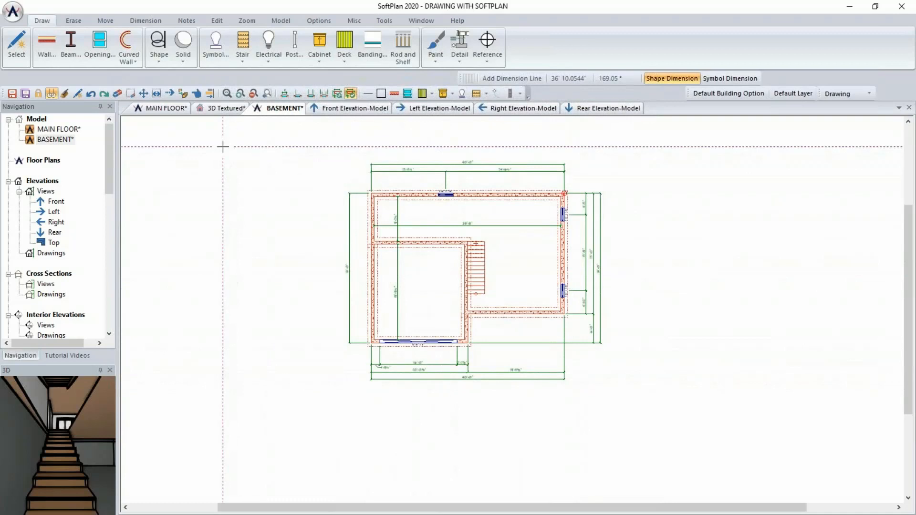
Display the front elevation in Textured mode.
click(340, 108)
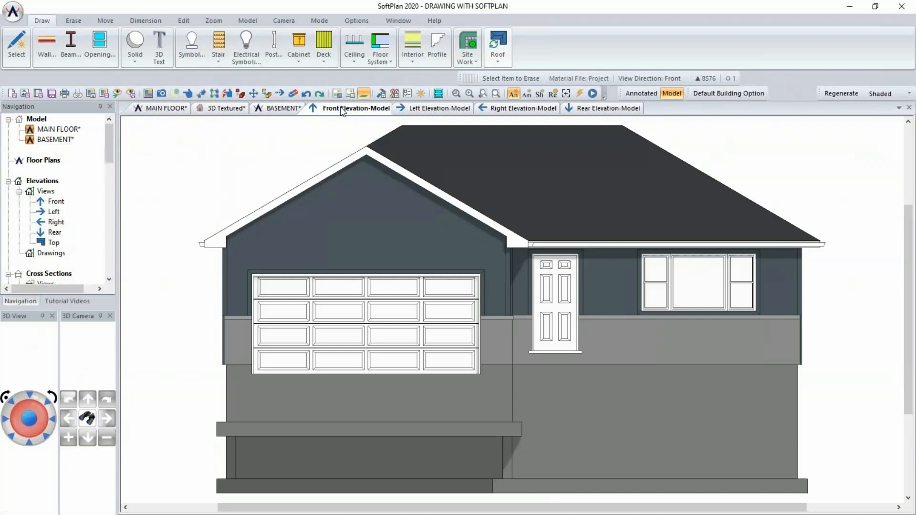
click(879, 92)
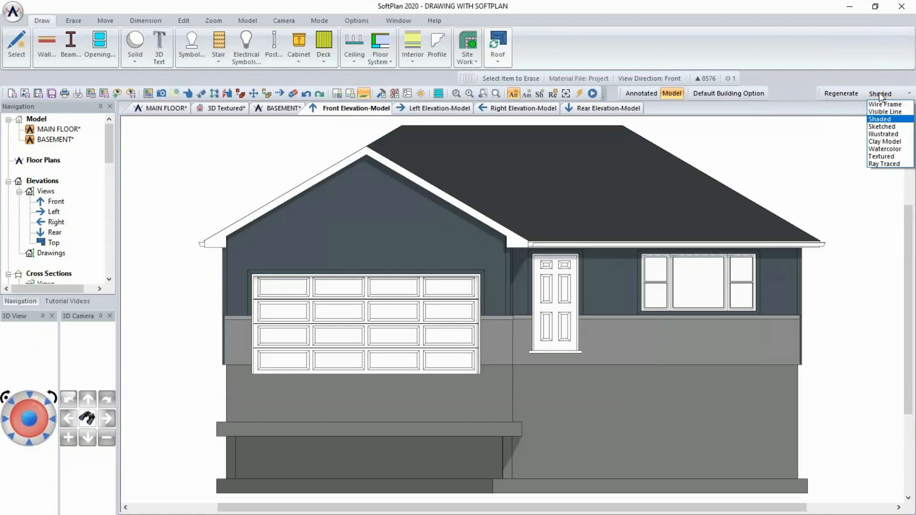
click(886, 157)
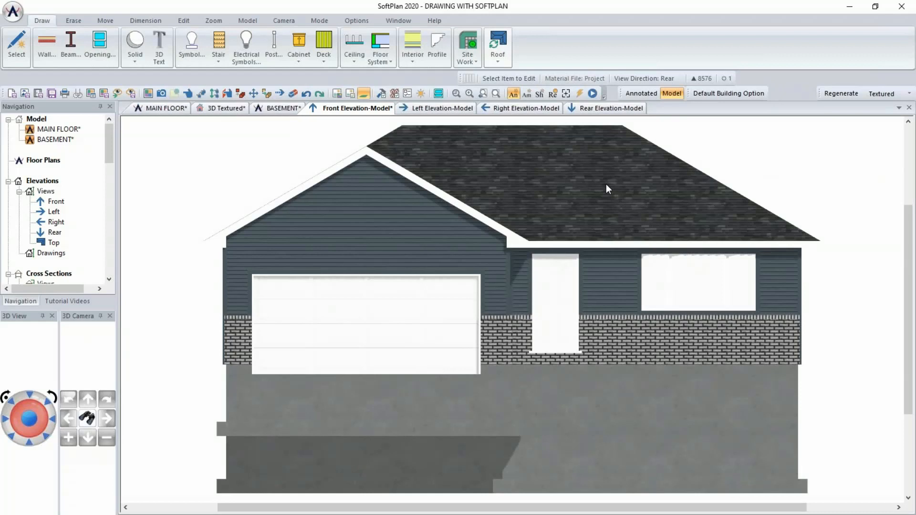
Turn on line display for the front elevation's Textured mode, using a single black line color and a line thickness of 4.
click(345, 22)
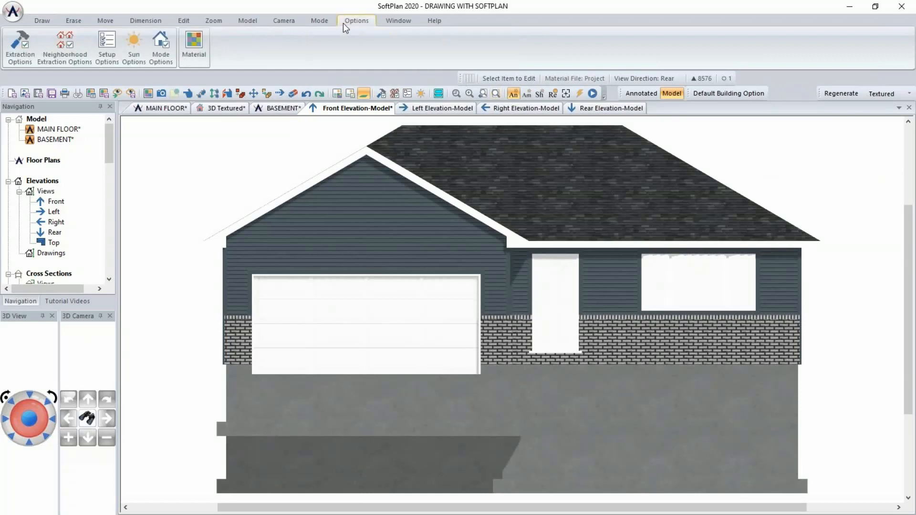
click(161, 58)
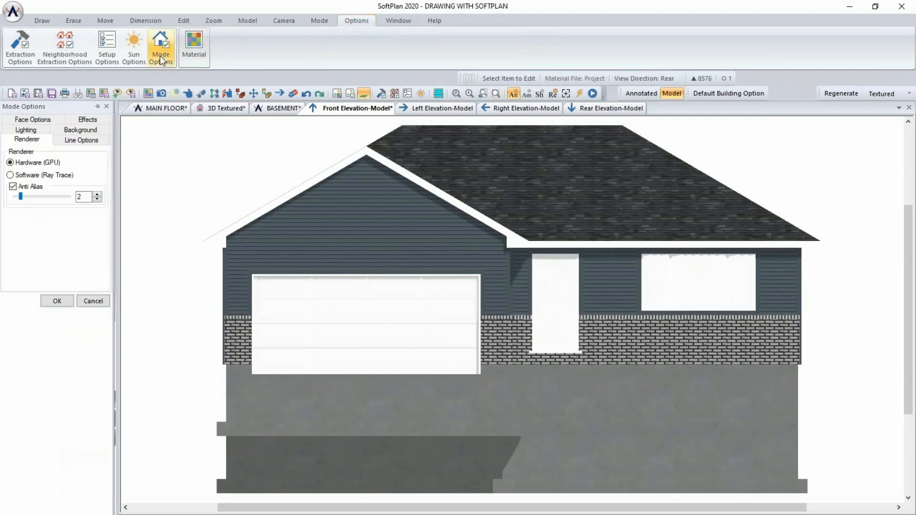
click(88, 139)
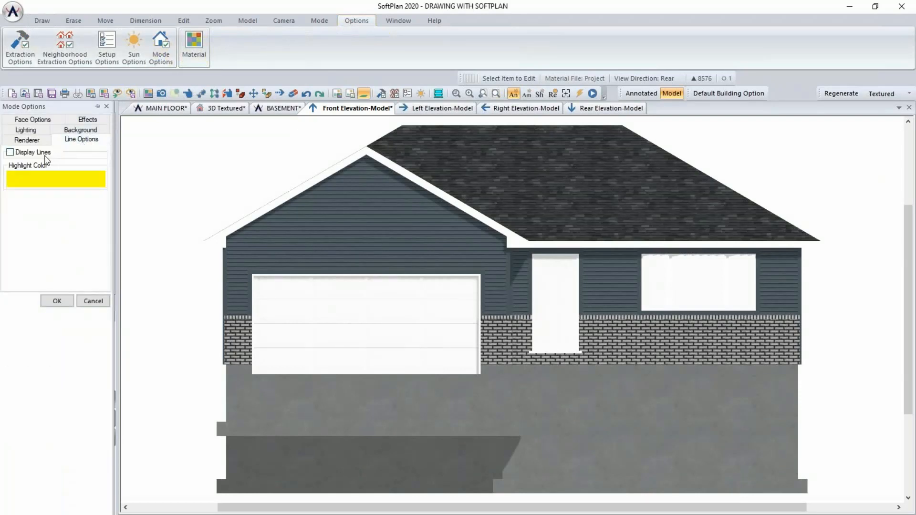
click(10, 152)
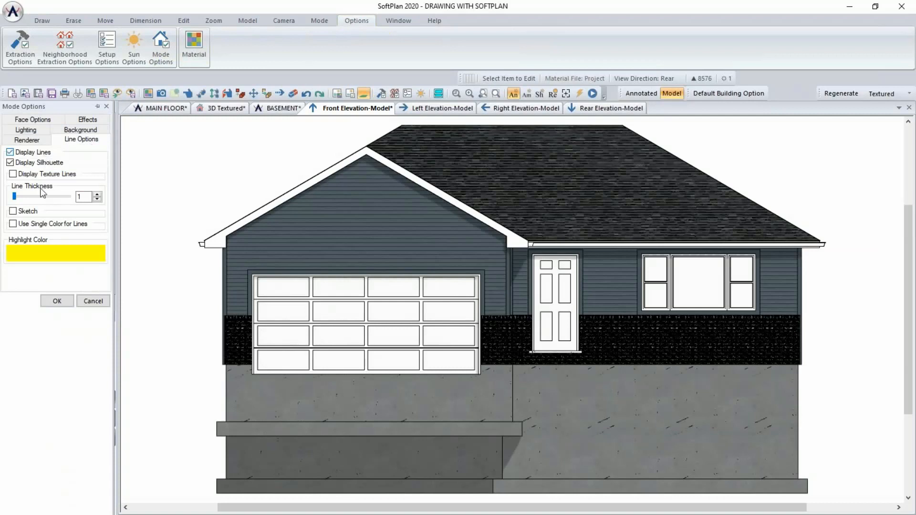
click(32, 225)
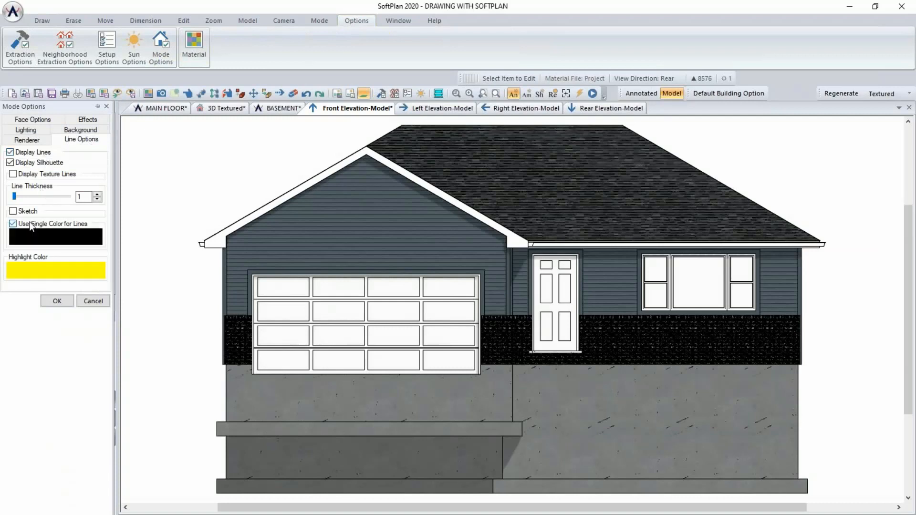
click(41, 197)
click(41, 197)
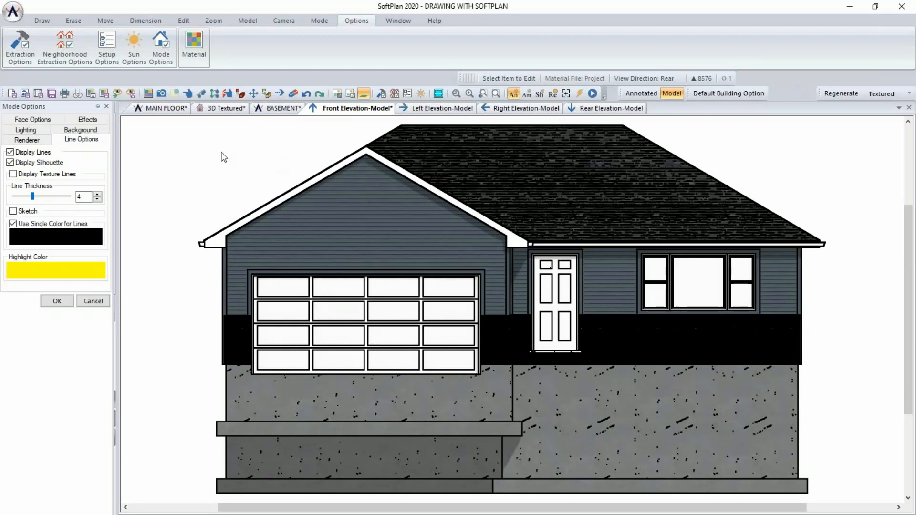
Turn off depth relief for the textured faces of the front elevation and accept the mode options.
click(42, 119)
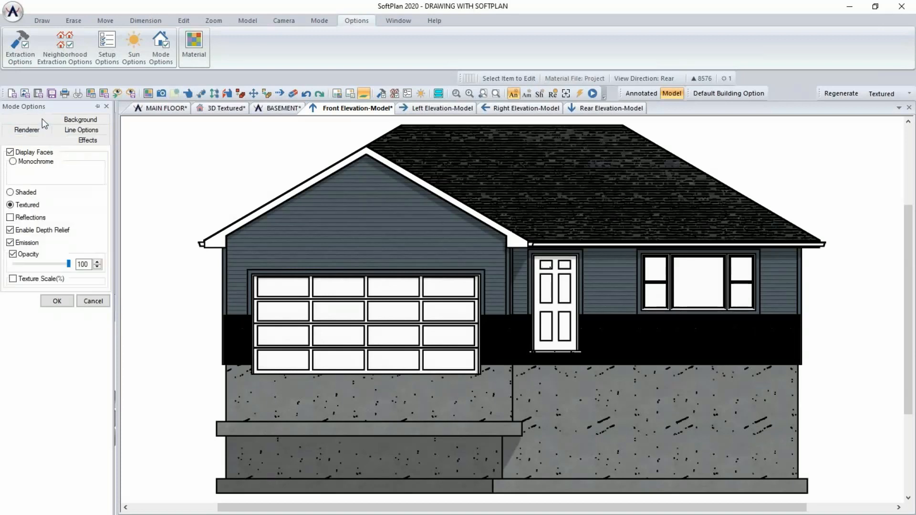
click(17, 231)
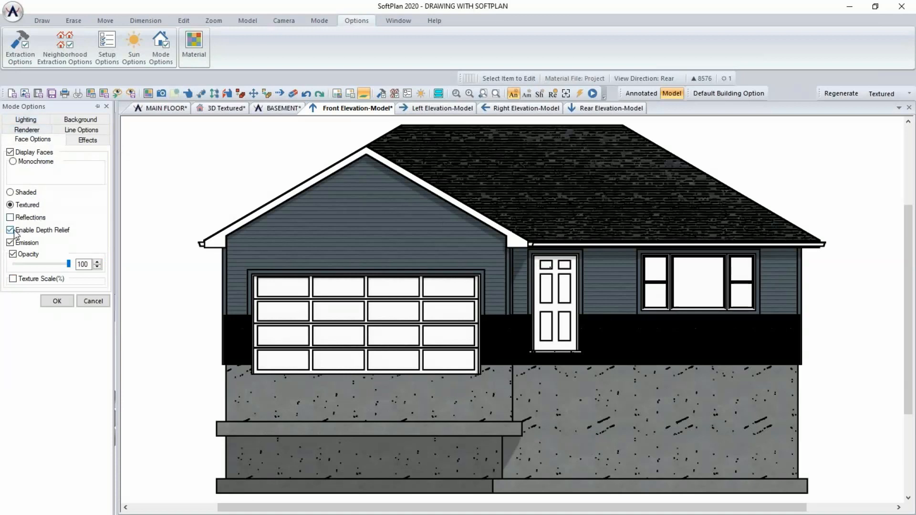
click(16, 232)
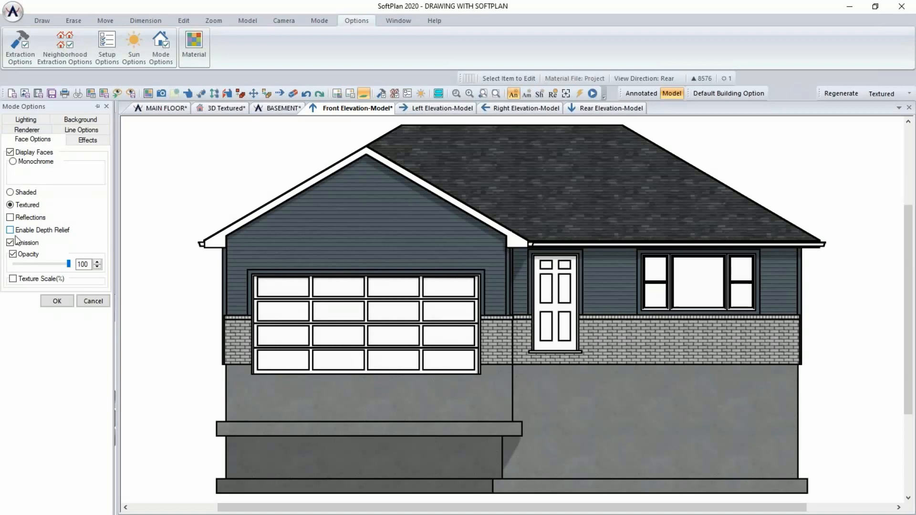
click(57, 301)
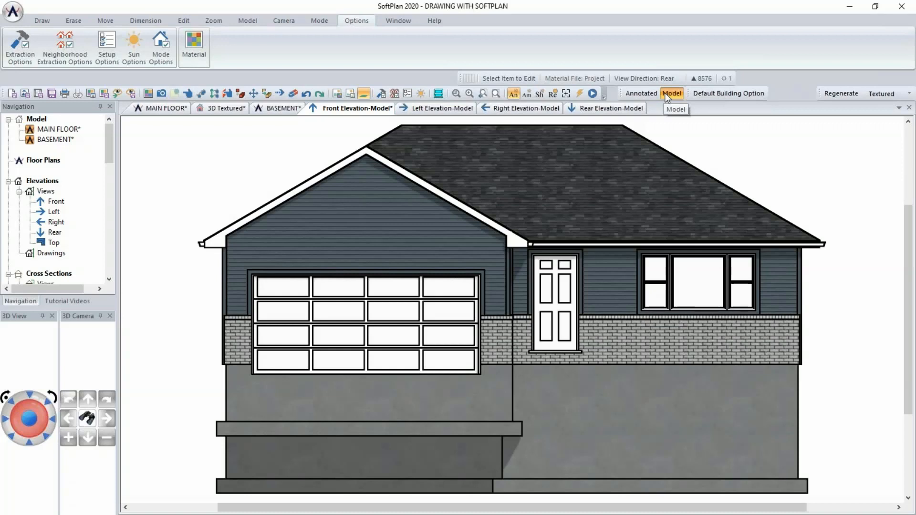
Switch the front elevation to its Annotated version and place the Asphalt Shingles speed note from Elevation Notes on the main roof.
click(651, 94)
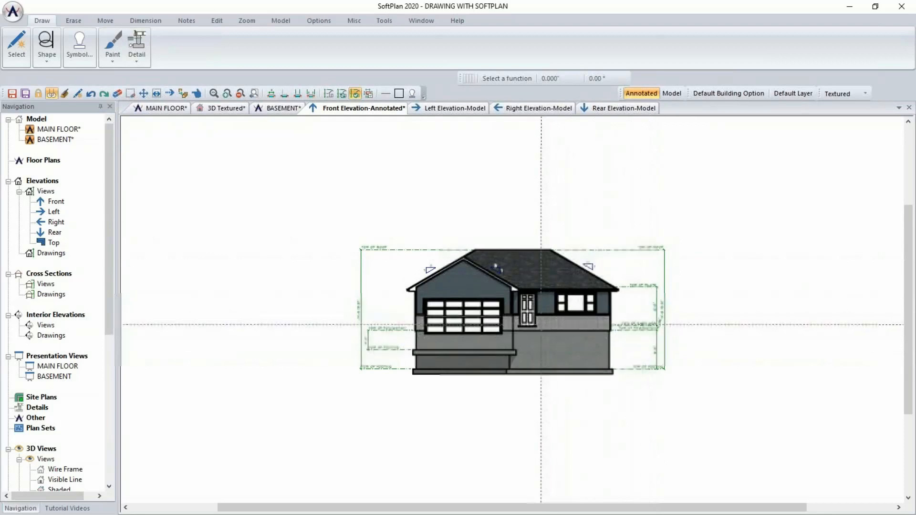
scroll(541, 325, up, 2)
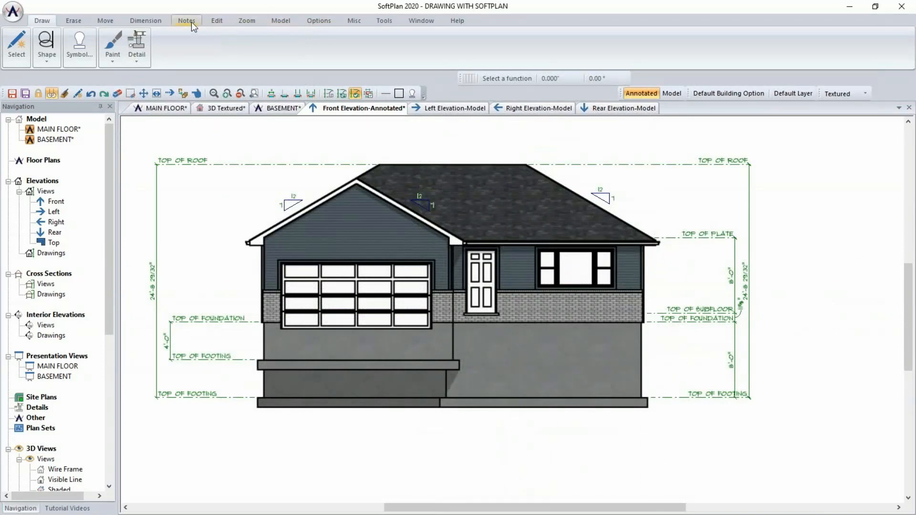
click(71, 21)
click(51, 20)
click(210, 22)
click(183, 21)
click(289, 53)
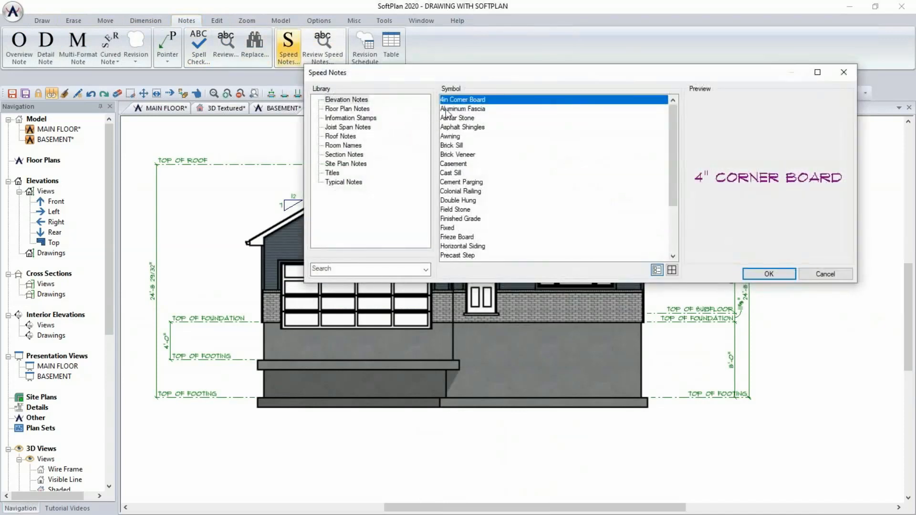
click(470, 127)
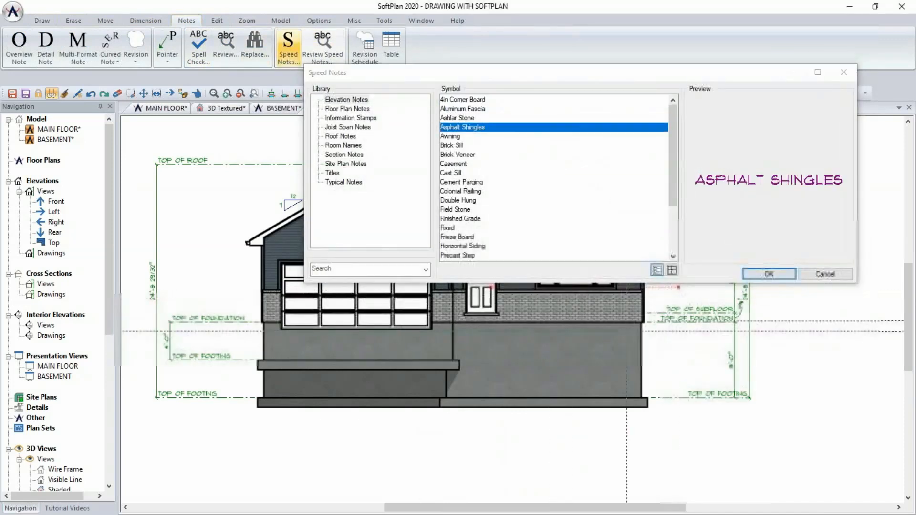
middle_drag(554, 403, 537, 479)
click(418, 341)
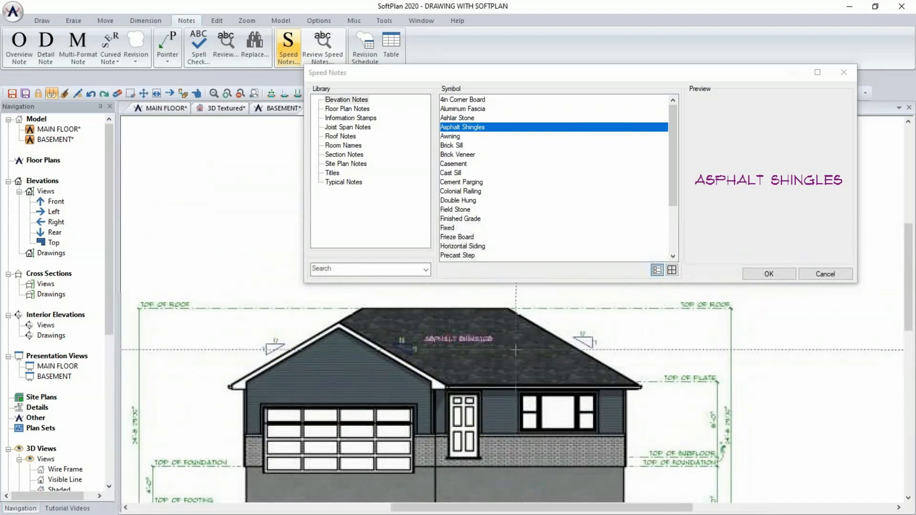
click(766, 273)
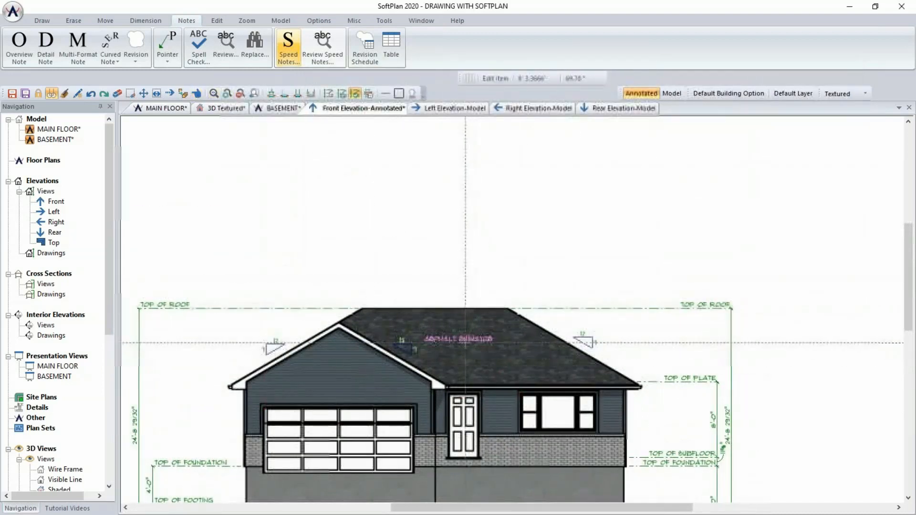
Override the Asphalt Shingles note's properties and give it a Box outline with Mask enabled.
scroll(465, 341, up, 2)
scroll(512, 309, up, 1)
click(522, 304)
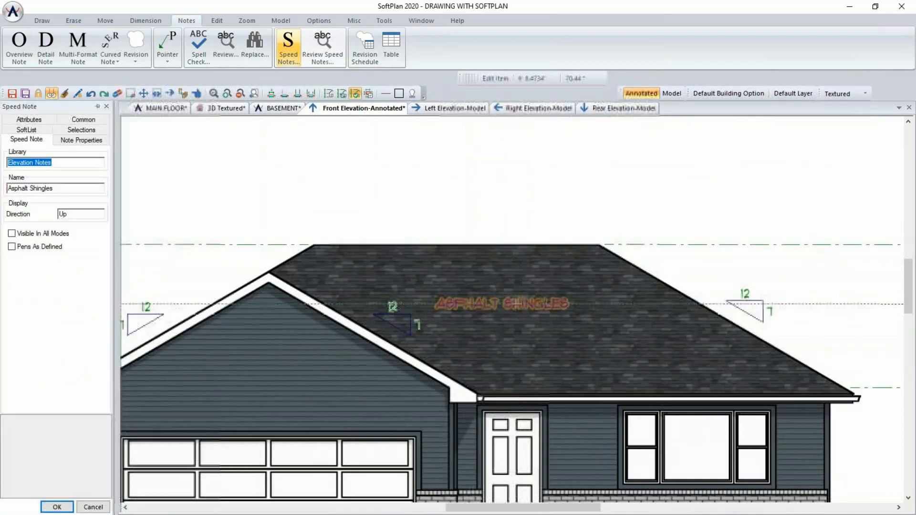
click(82, 139)
click(11, 152)
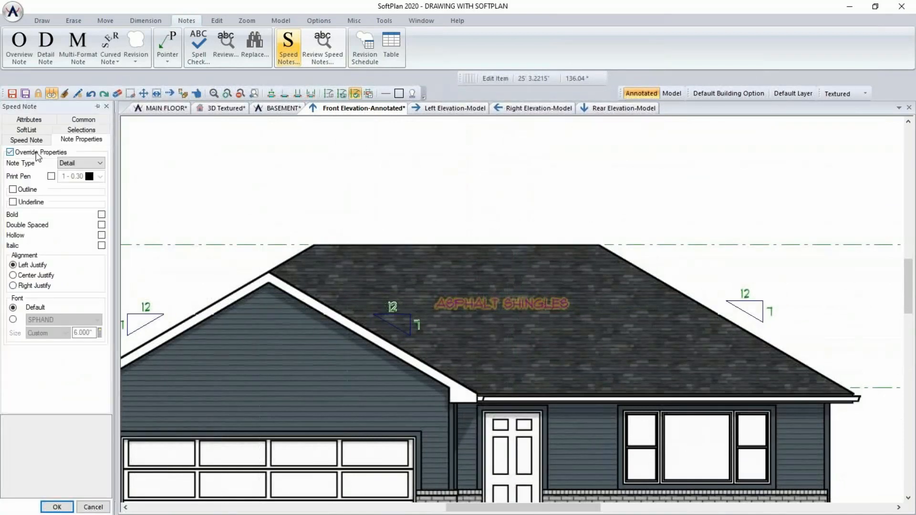
click(21, 190)
click(20, 223)
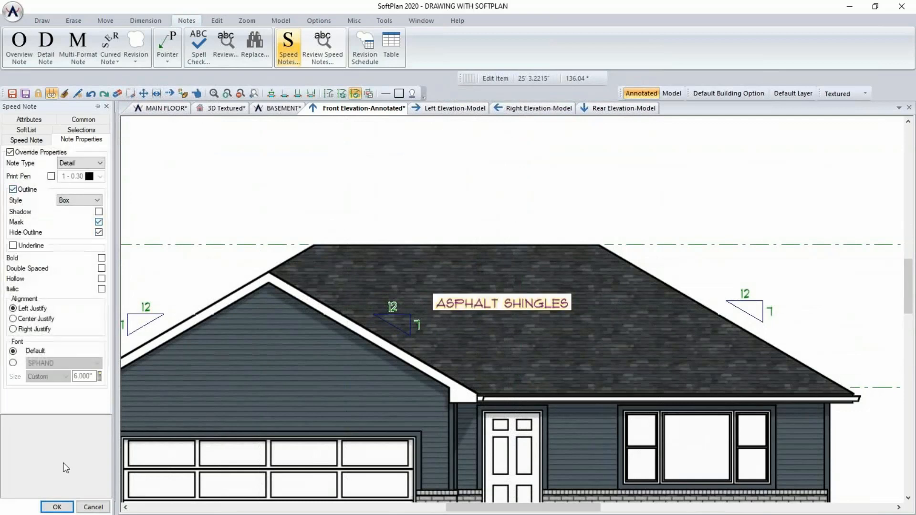
click(62, 506)
scroll(319, 398, down, 5)
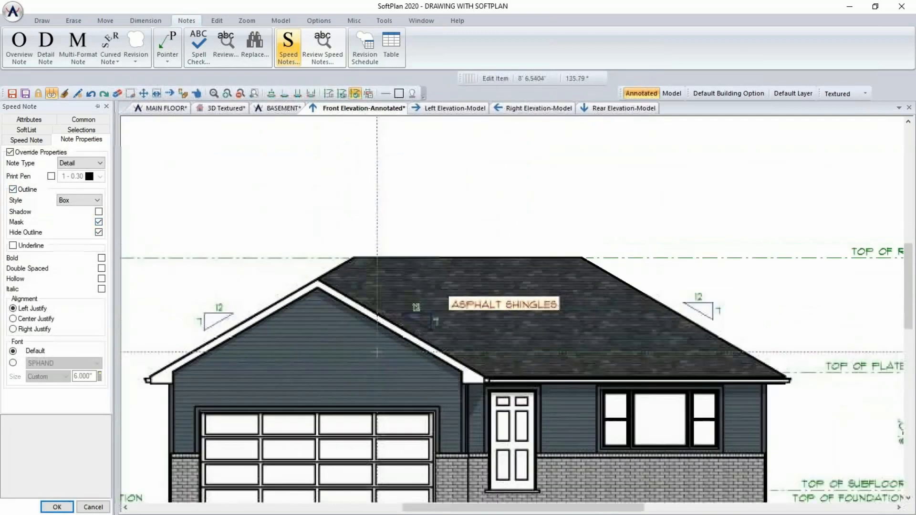
scroll(492, 291, down, 2)
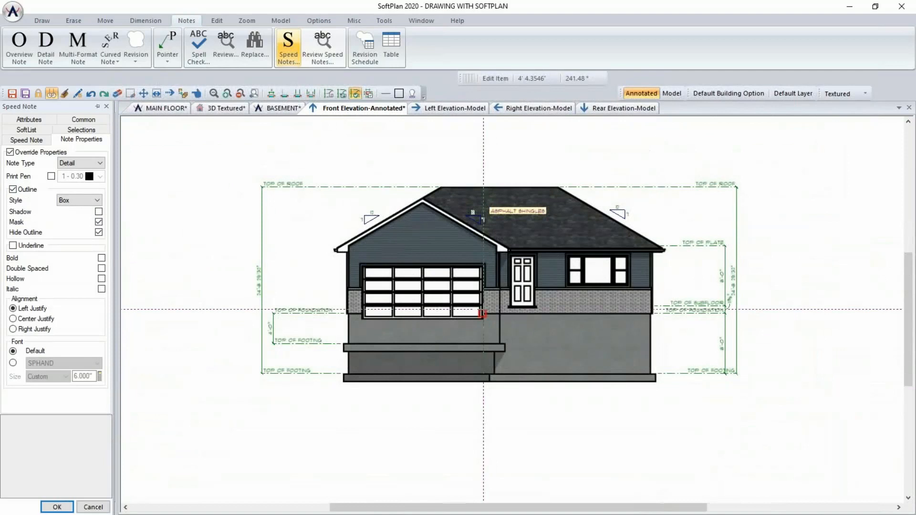
Draw a vertical section line through the main floor stair, facing the right side of the house, and open cross section A.
click(174, 108)
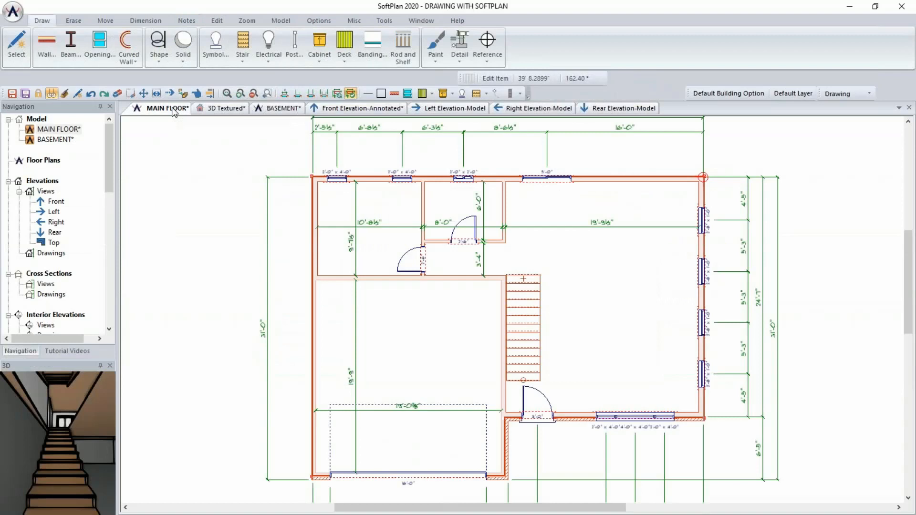
scroll(514, 313, down, 1)
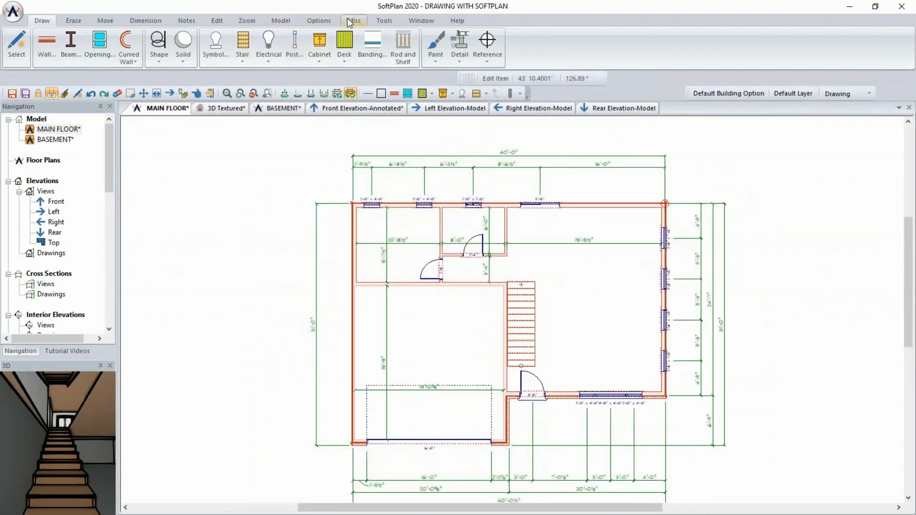
click(271, 20)
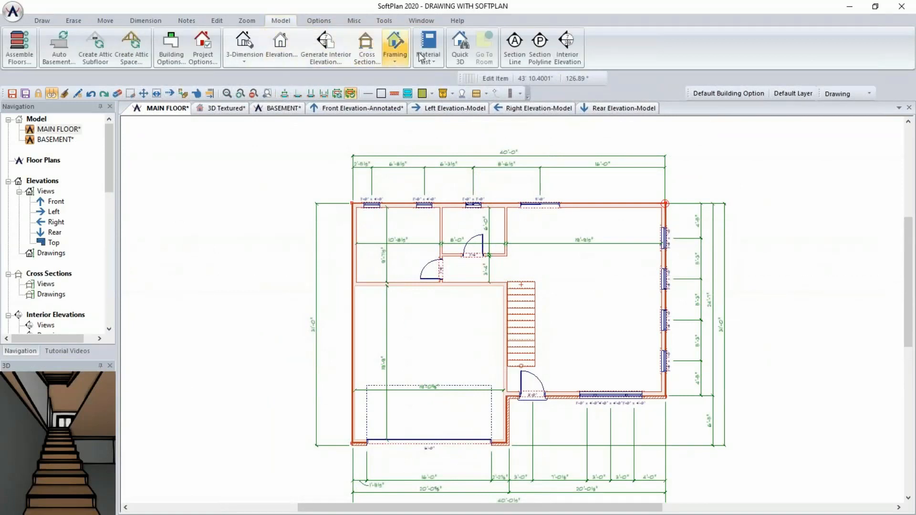
click(513, 57)
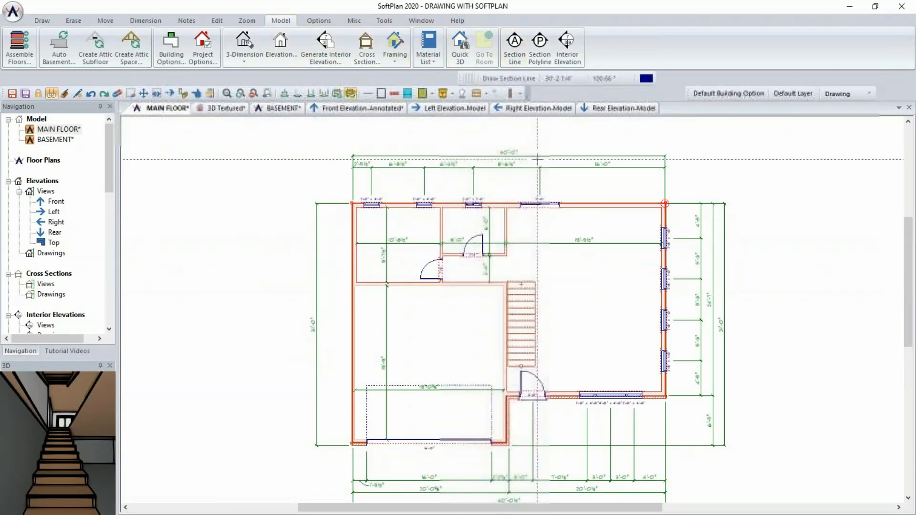
click(520, 178)
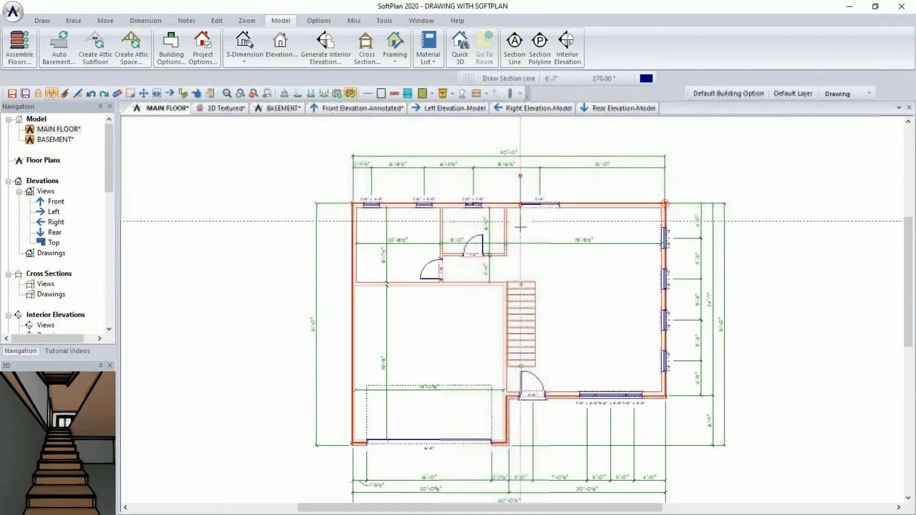
click(520, 446)
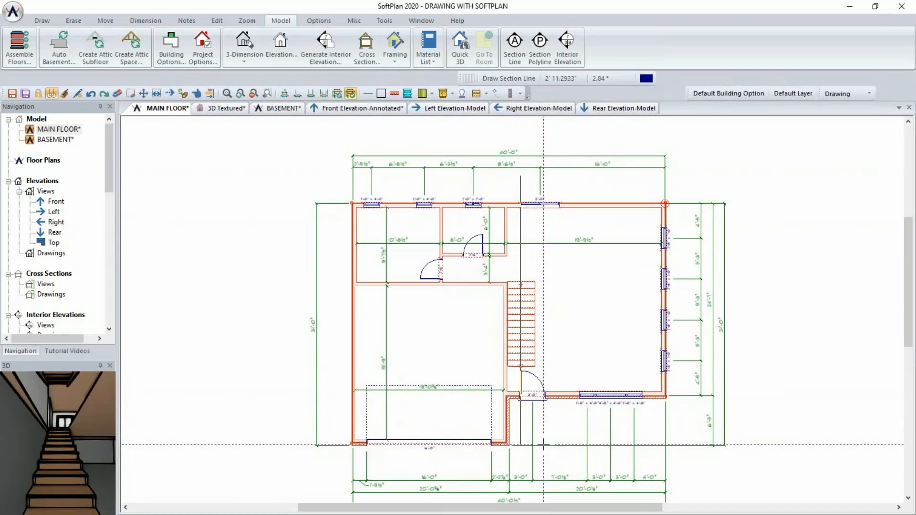
click(543, 444)
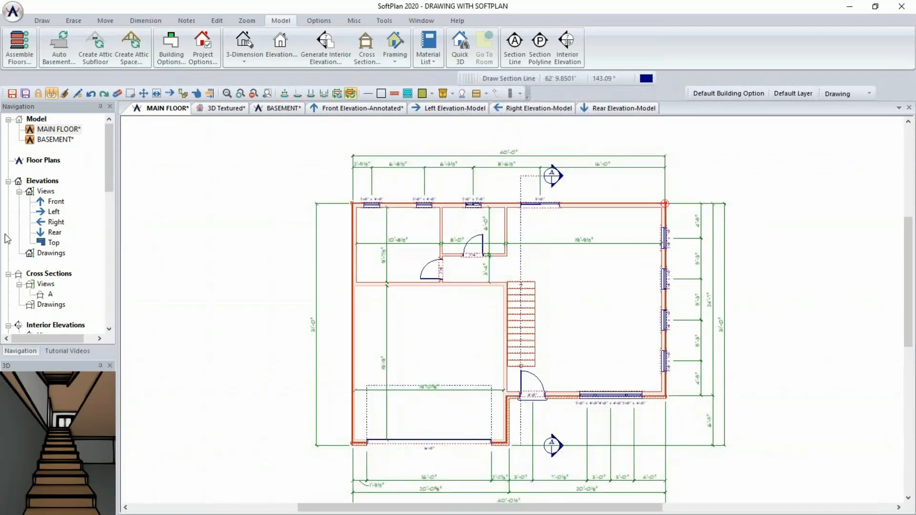
double_click(52, 296)
click(155, 362)
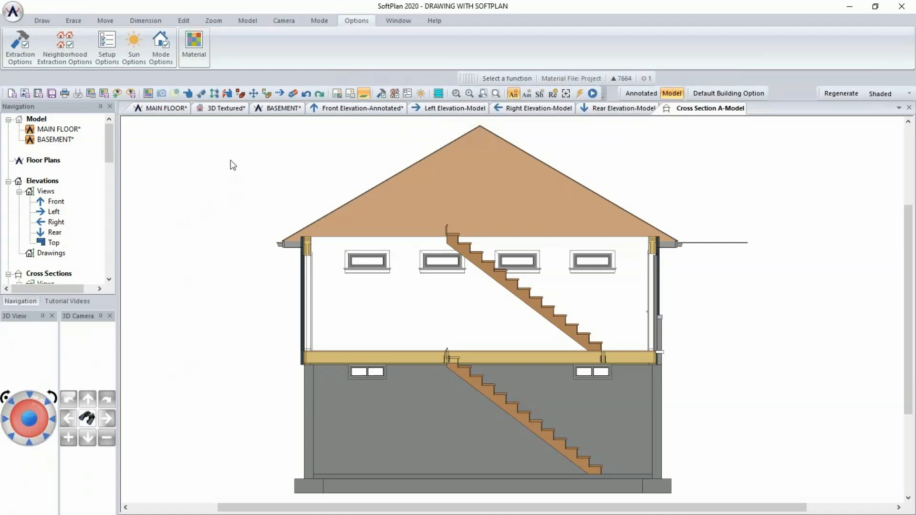
Exclude the upper stair in cross section A from extraction in the model.
click(519, 299)
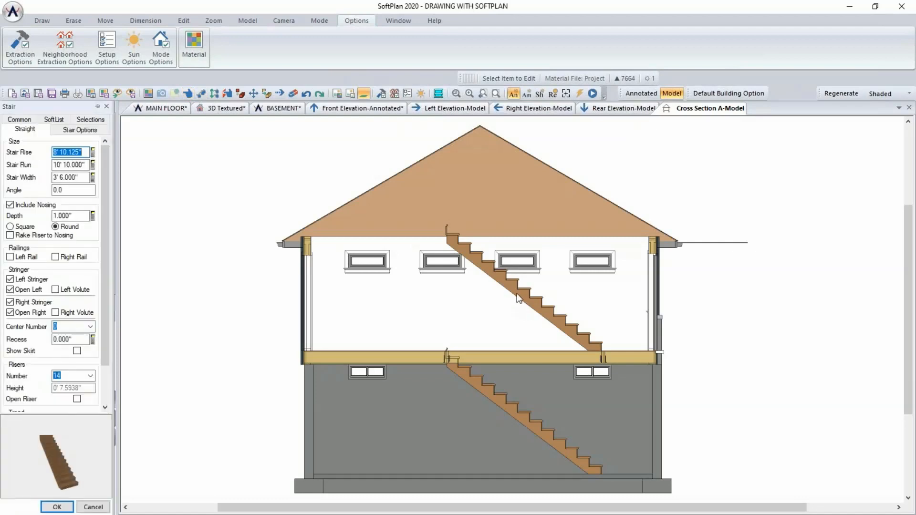
click(27, 121)
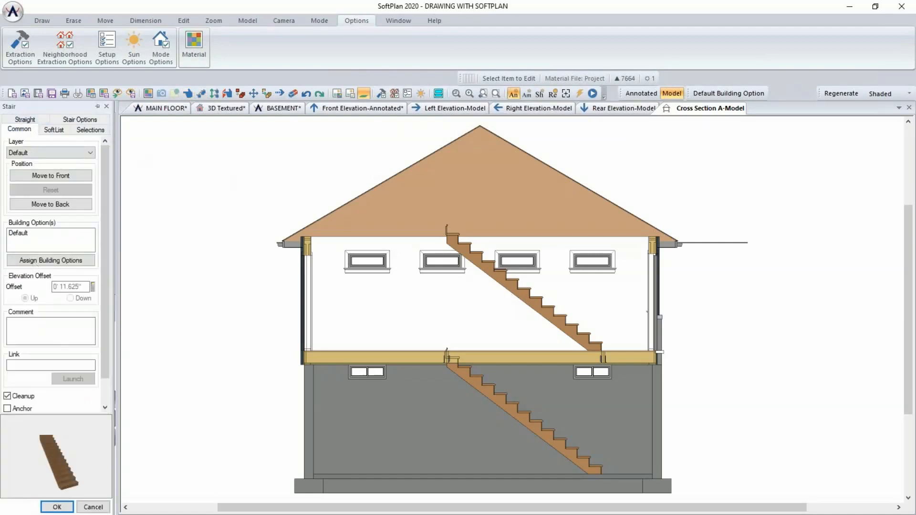
scroll(21, 396, down, 2)
click(20, 396)
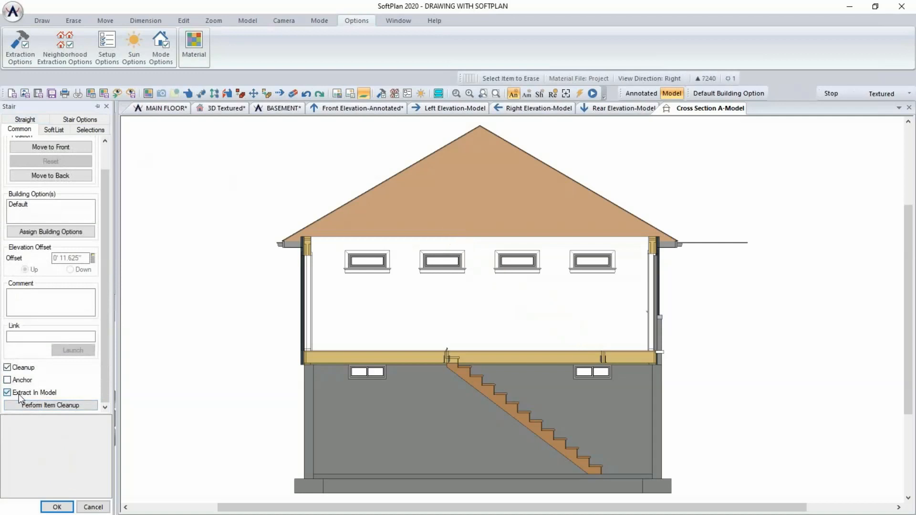
click(57, 507)
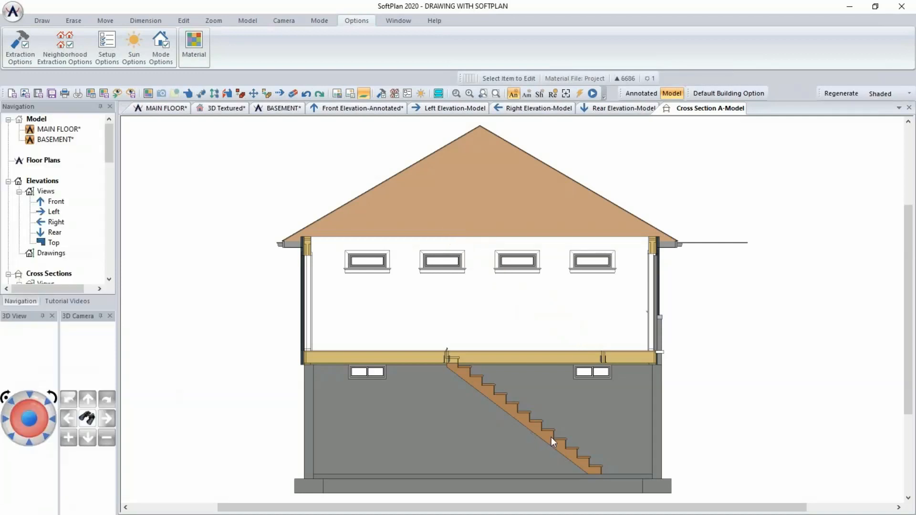
Set the basement stair's rise to 8' 7.625" in cross section A.
click(453, 368)
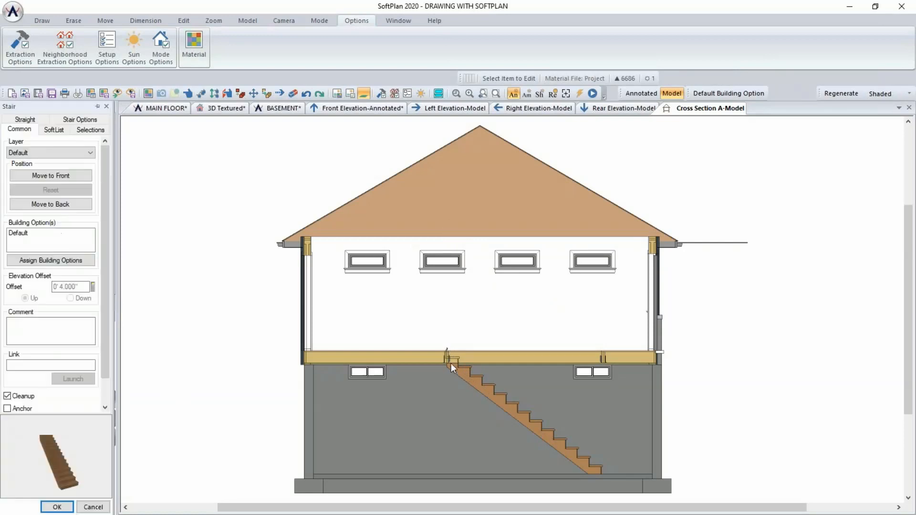
click(25, 119)
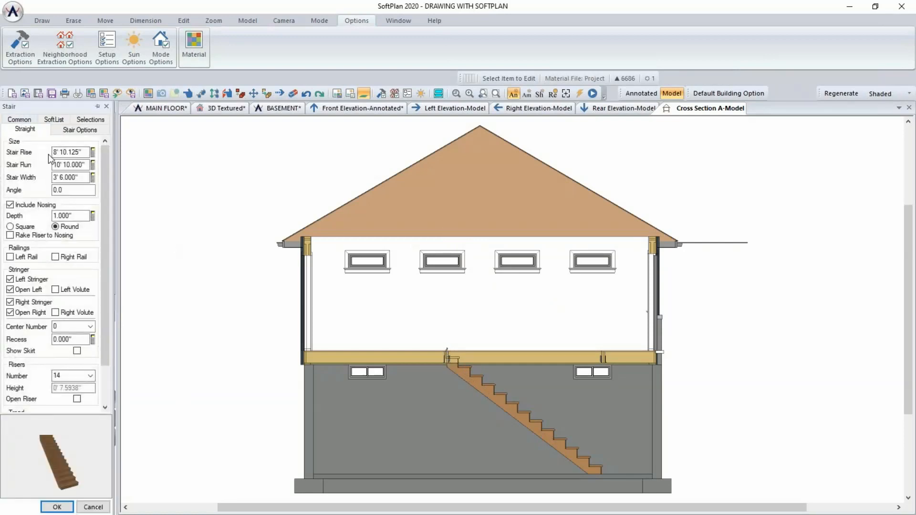
click(88, 152)
text(8' 7.625)
key(Return)
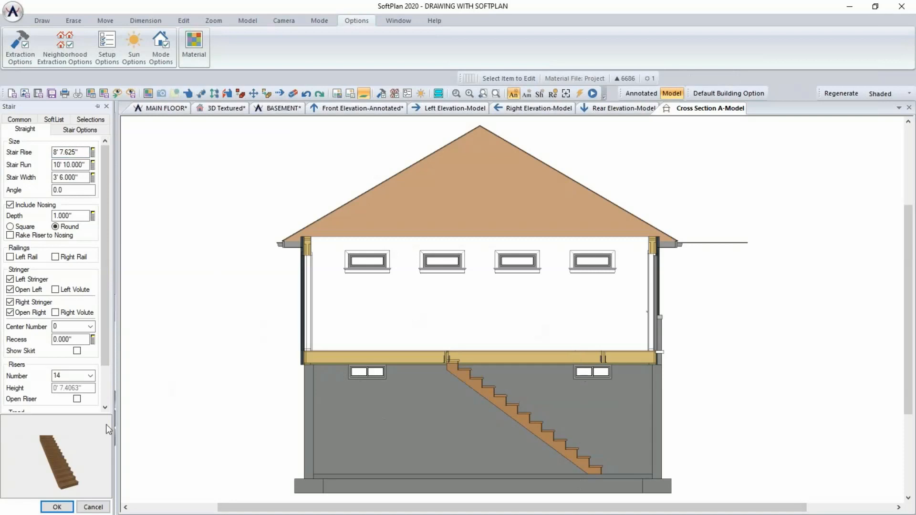
click(56, 506)
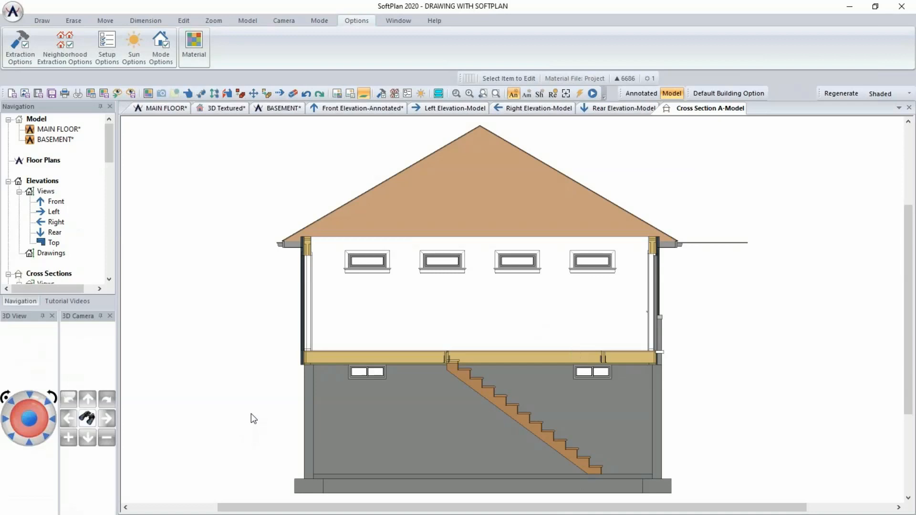
On the main floor plan, set up Auto Cabinet with both upper and lower base cabinets in the Painted finish.
click(178, 109)
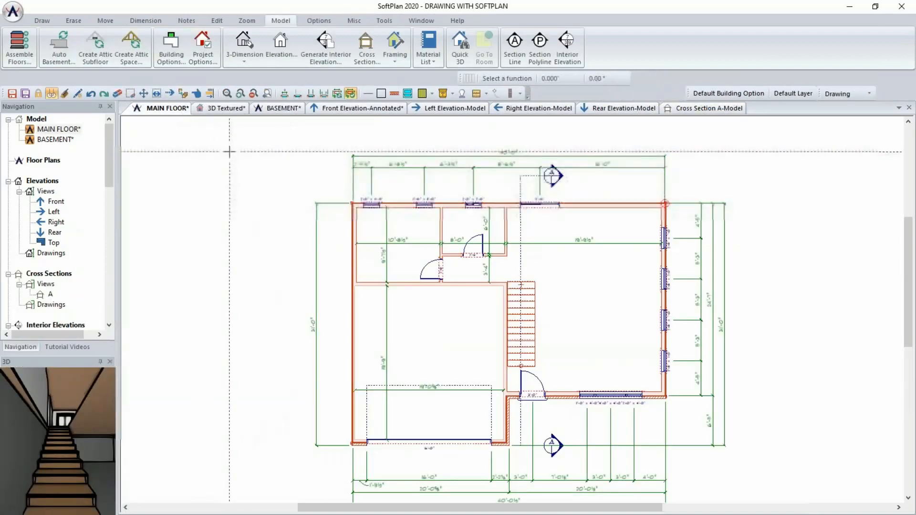
click(51, 21)
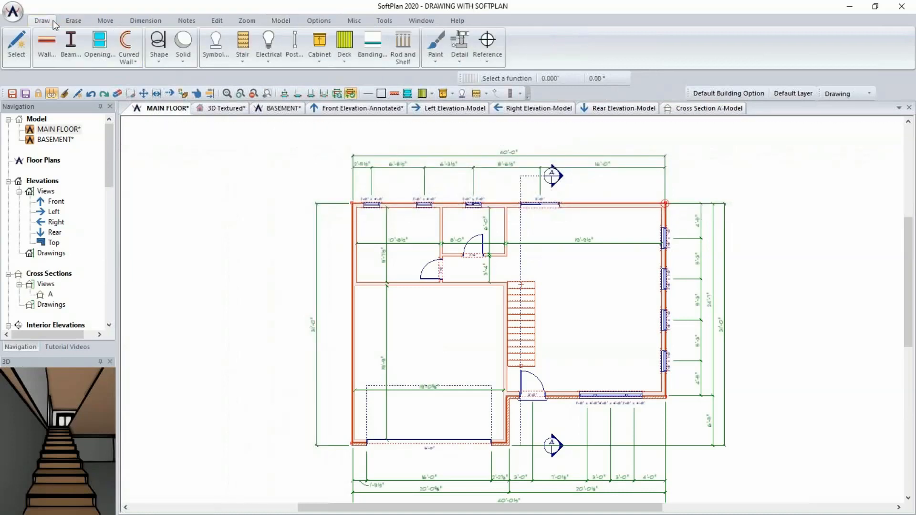
click(313, 58)
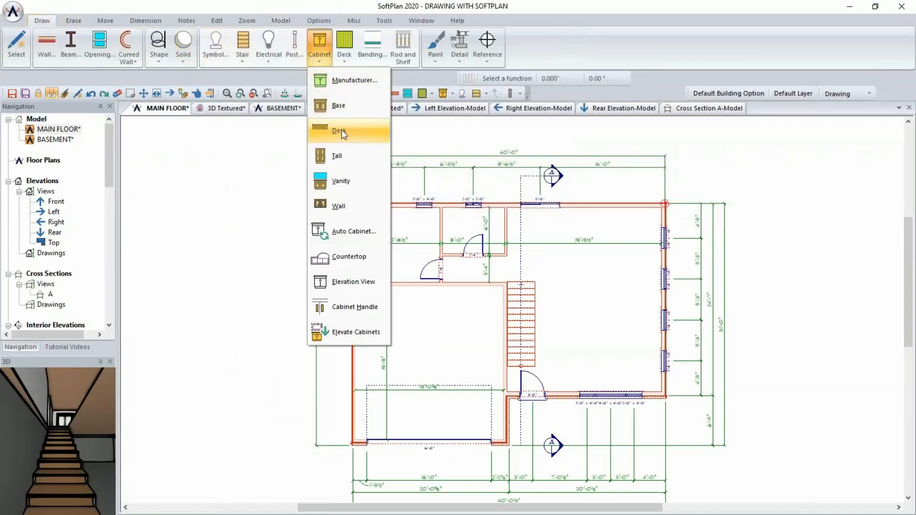
click(351, 229)
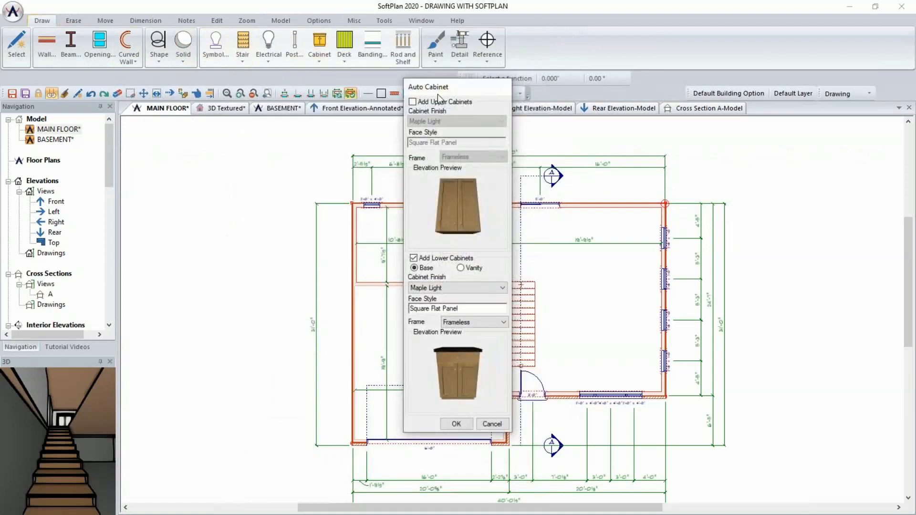
click(437, 101)
click(435, 122)
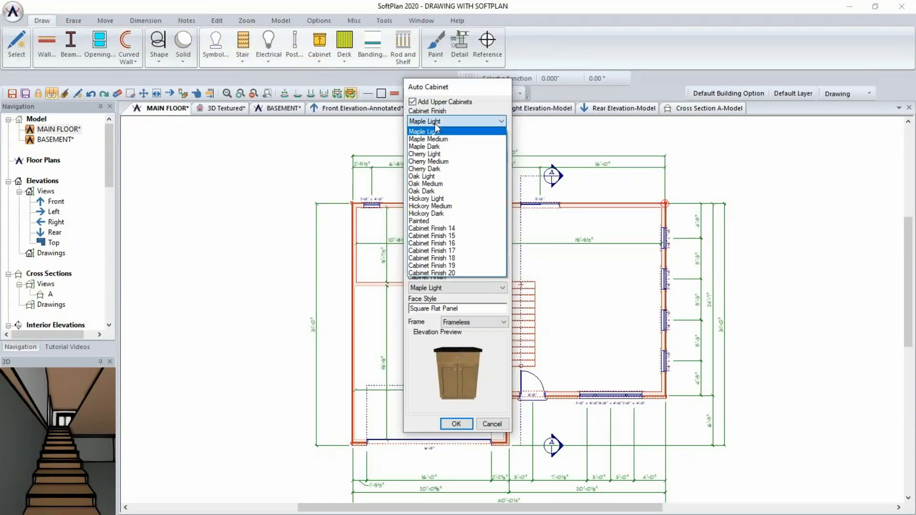
click(432, 221)
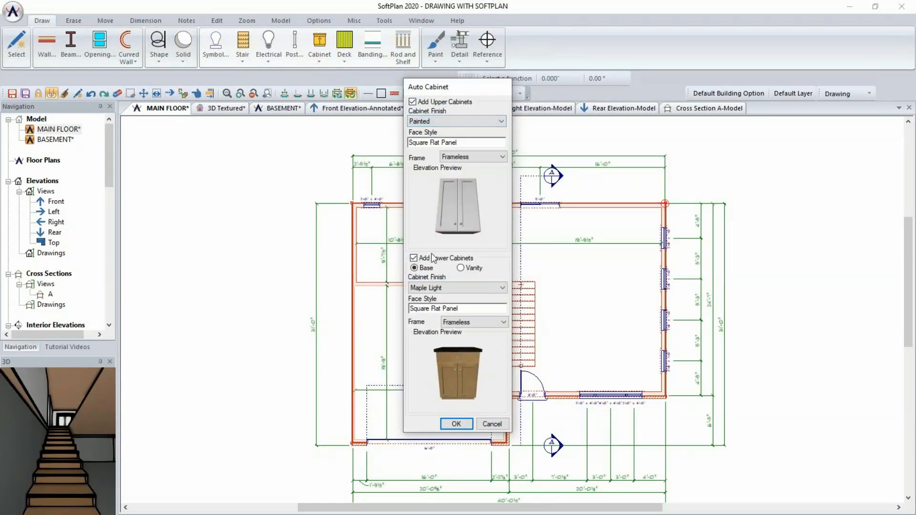
click(437, 289)
click(442, 386)
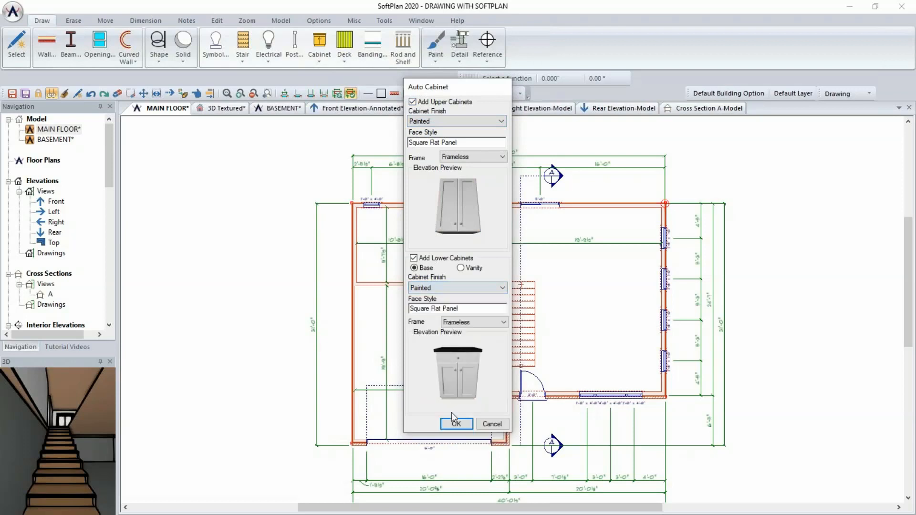
click(457, 424)
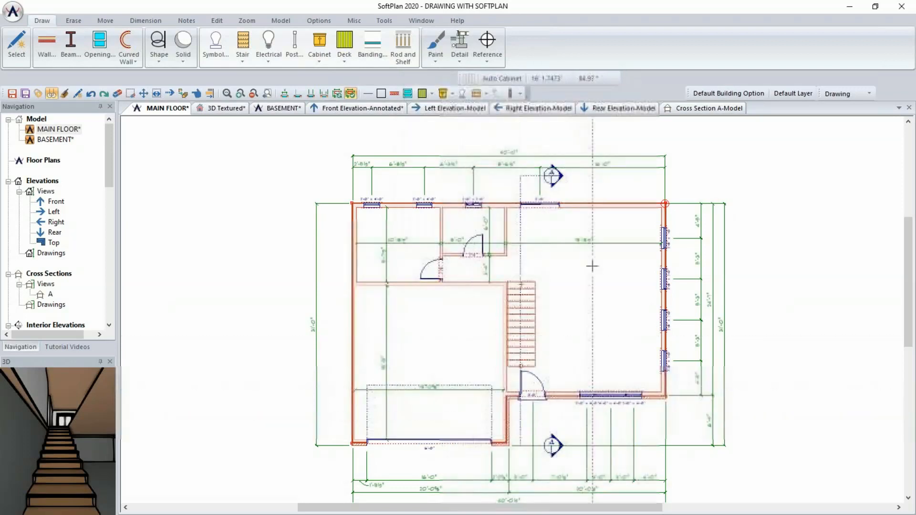
Draw an L-shaped cabinet run from beside the rear 5'-0" door around the rear right corner to just past the second right-wall window.
click(565, 209)
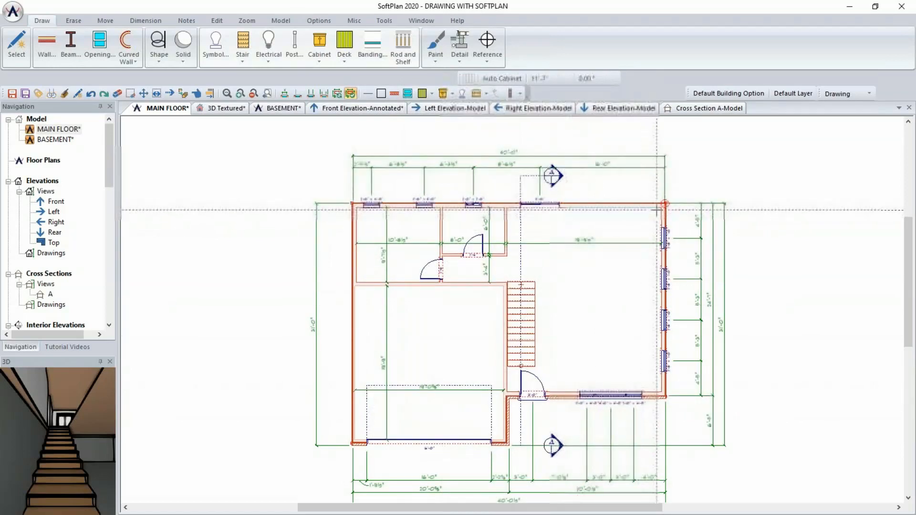
click(660, 304)
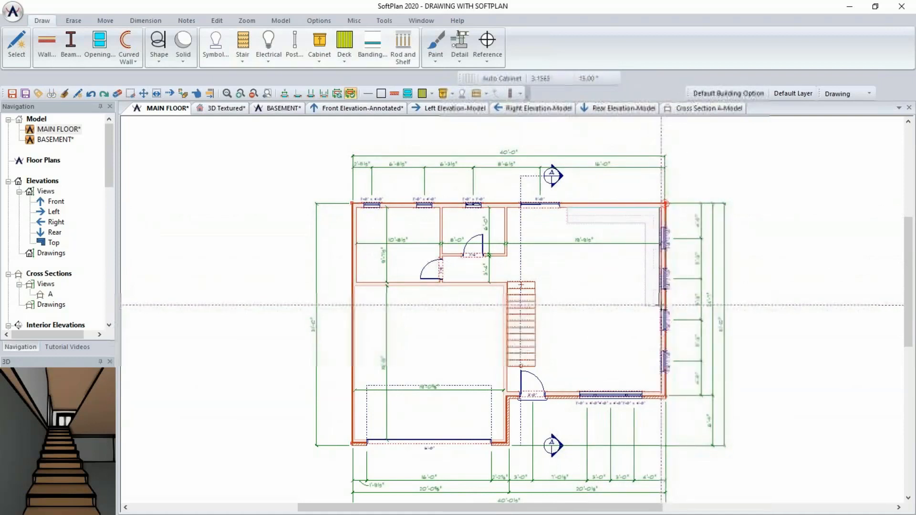
right_click(661, 306)
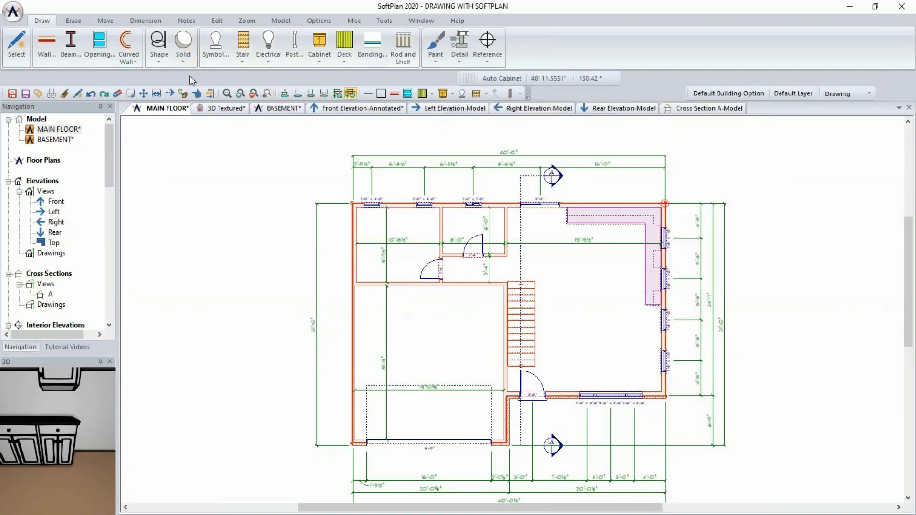
Replace the 30" base cabinet near the rear door with a range from the KitchenAid manufacturer library.
click(196, 93)
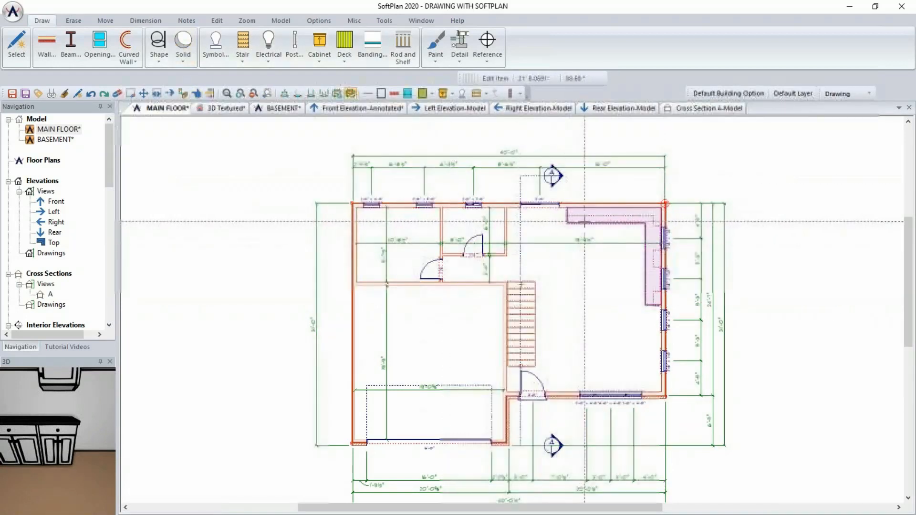
click(588, 220)
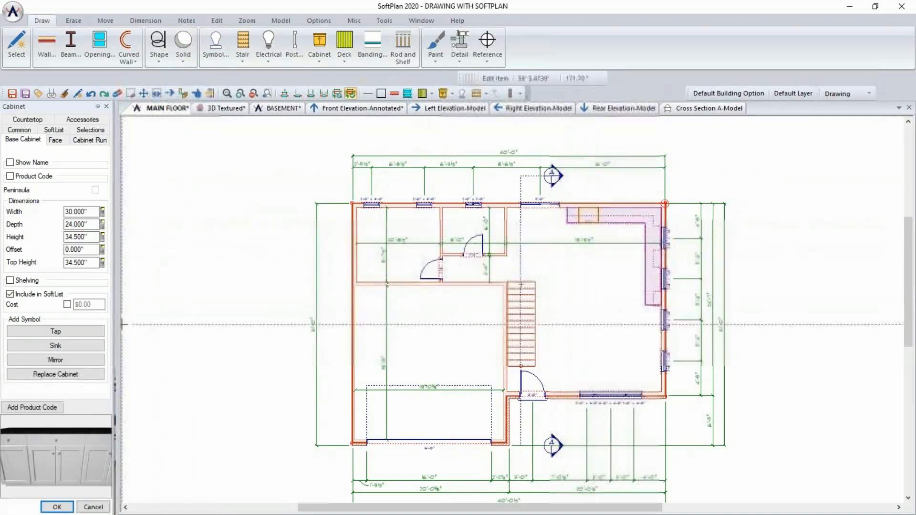
click(69, 375)
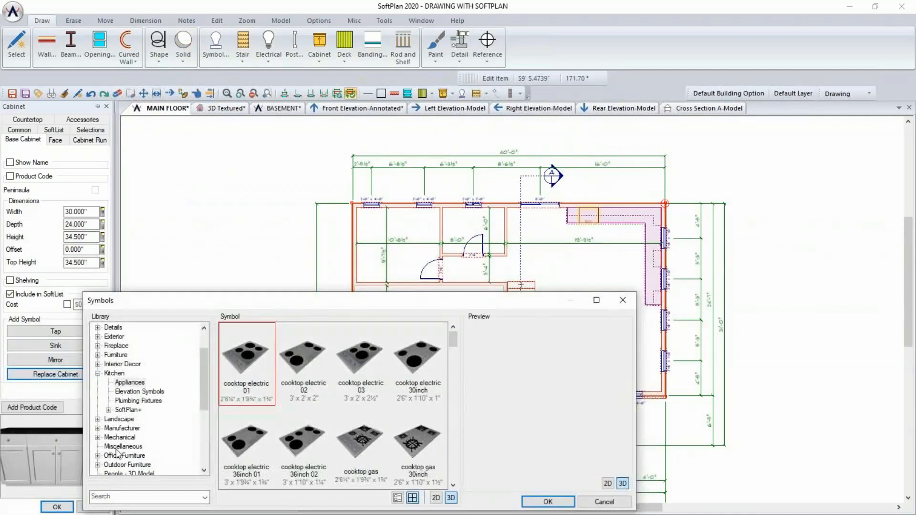
click(97, 428)
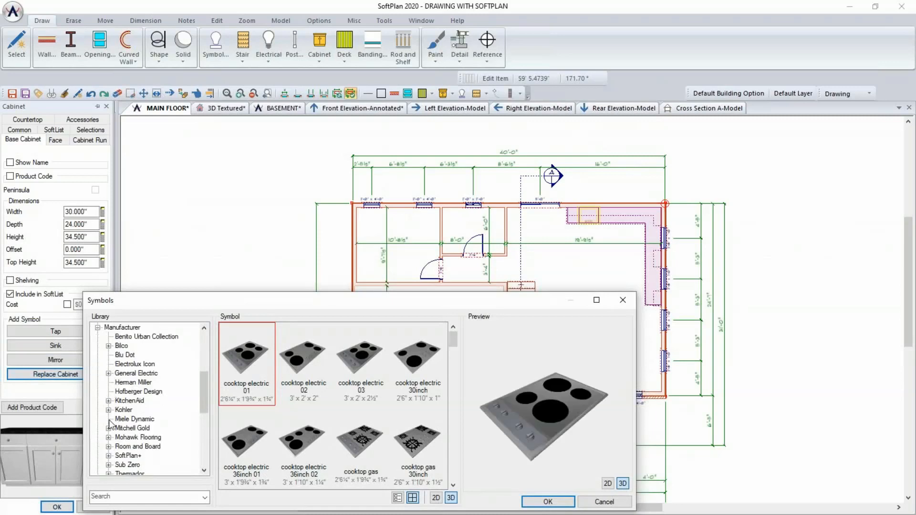
click(108, 401)
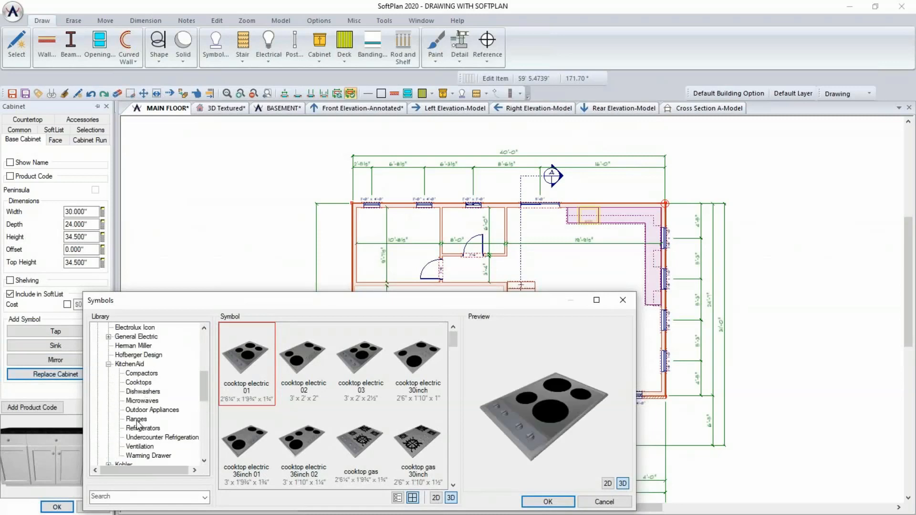
click(137, 420)
click(547, 502)
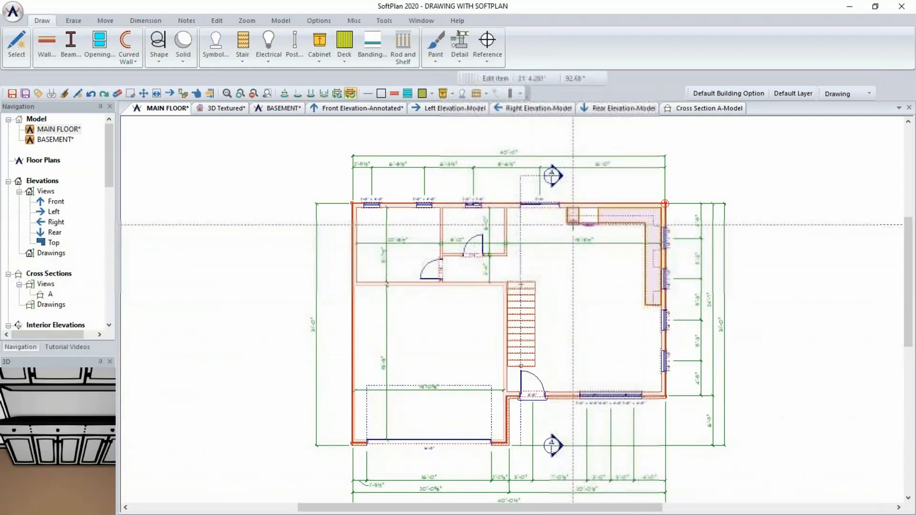
Turn off the name display for the 18" base cabinet between the range and the rear door.
scroll(574, 224, up, 2)
scroll(513, 309, up, 2)
click(512, 305)
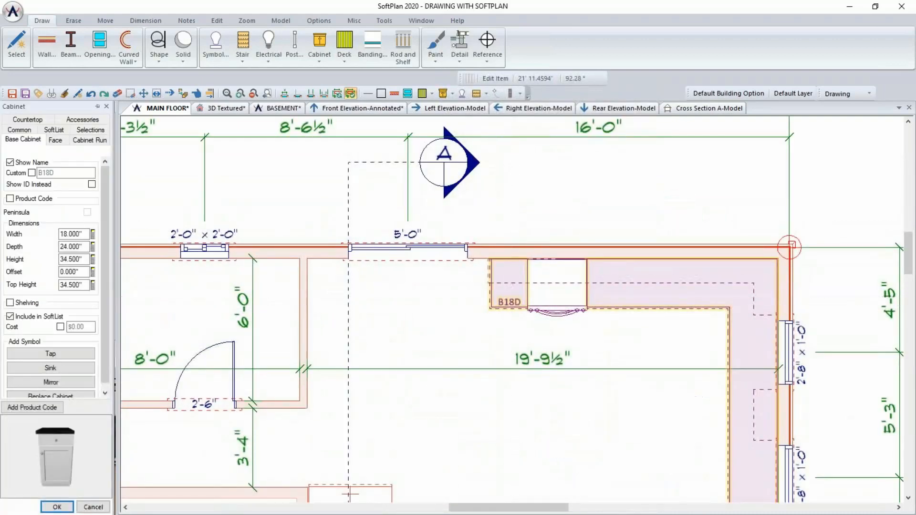
click(10, 162)
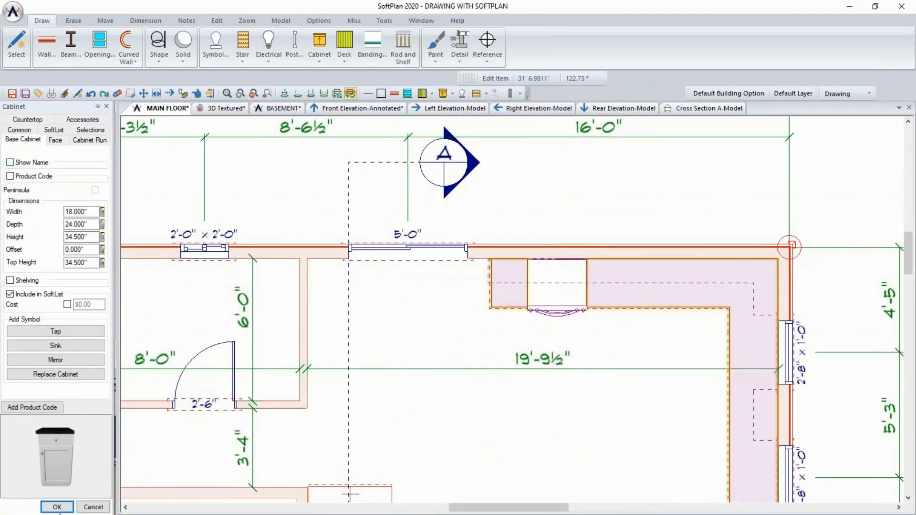
click(56, 507)
Add a Kohler double-bowl sink and a kitchen tap to the 30" base cabinet at the second right-wall window from the rear.
middle_drag(542, 418, 389, 287)
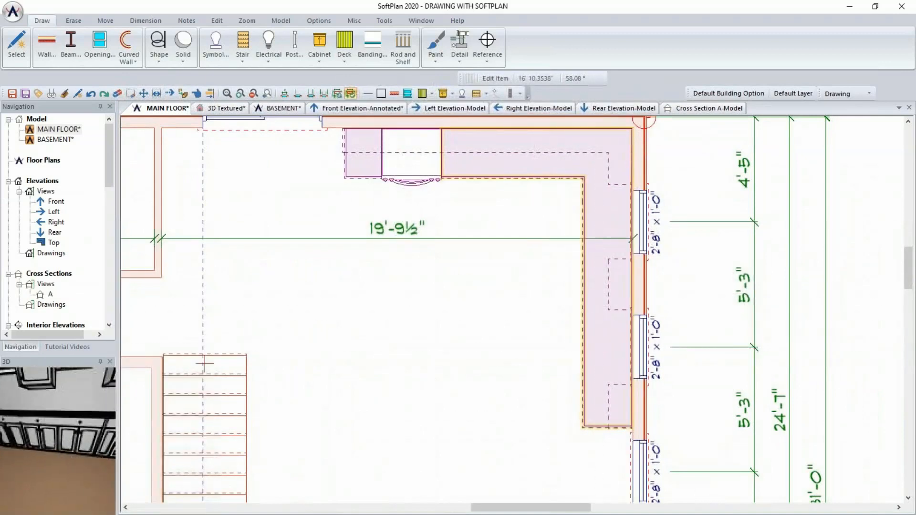
click(601, 347)
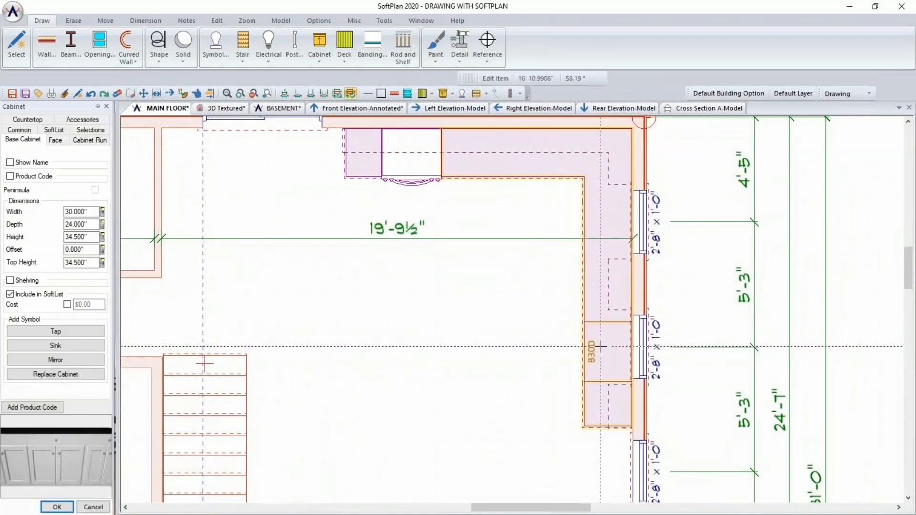
click(52, 349)
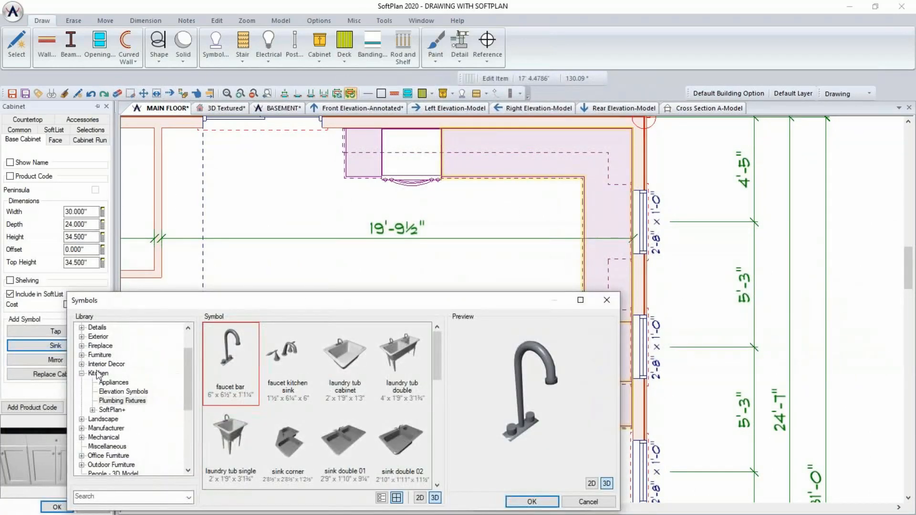
click(82, 428)
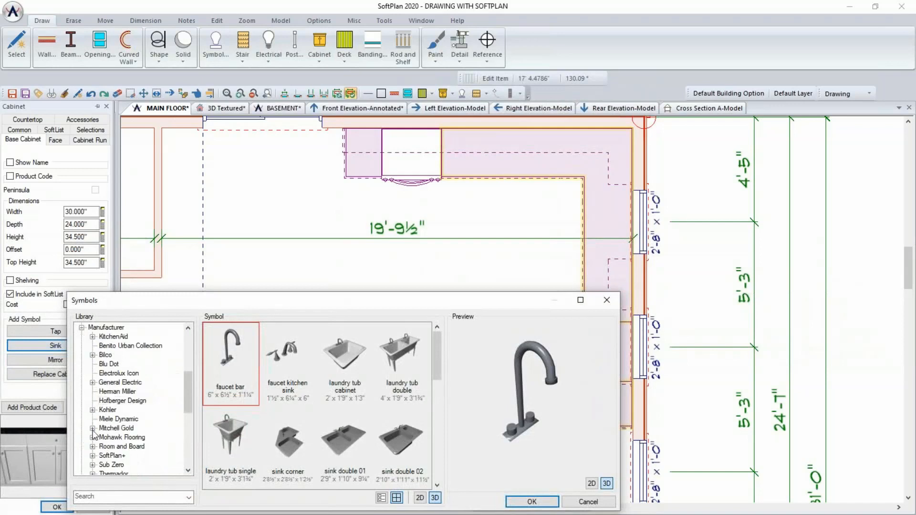
click(93, 410)
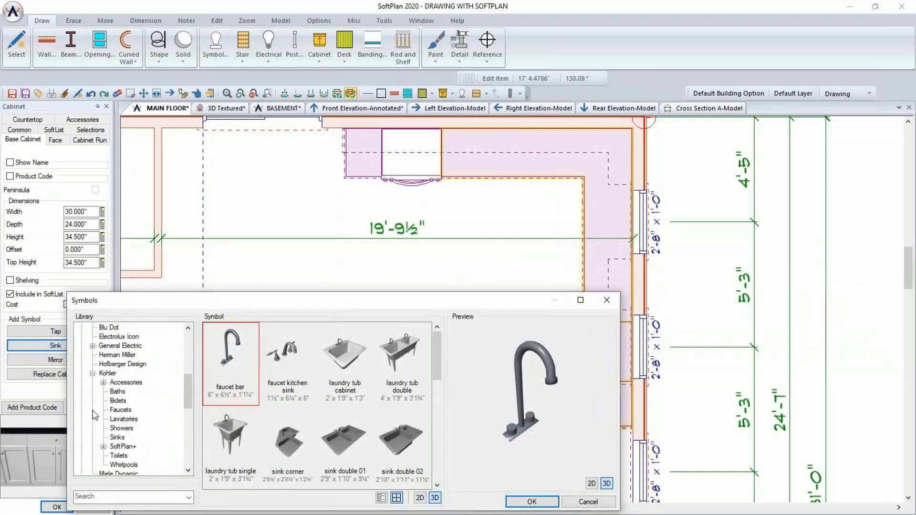
click(118, 437)
click(387, 449)
click(518, 499)
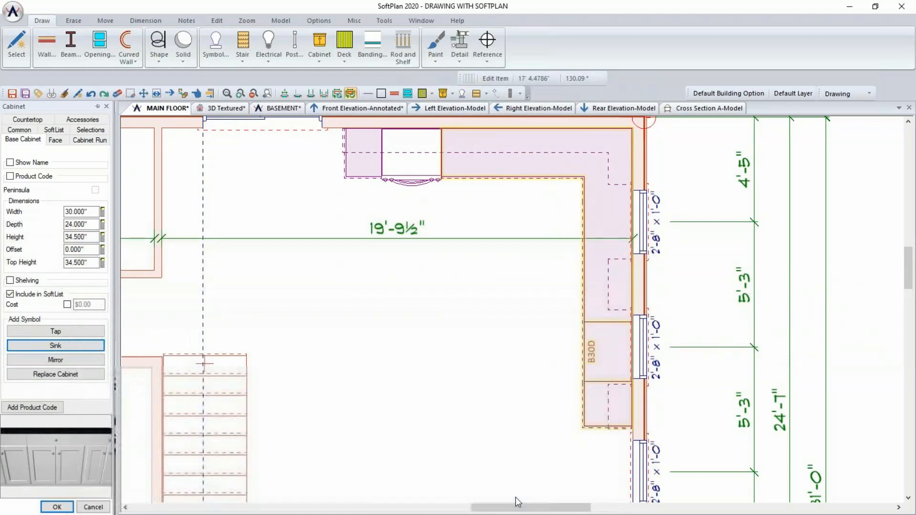
click(70, 334)
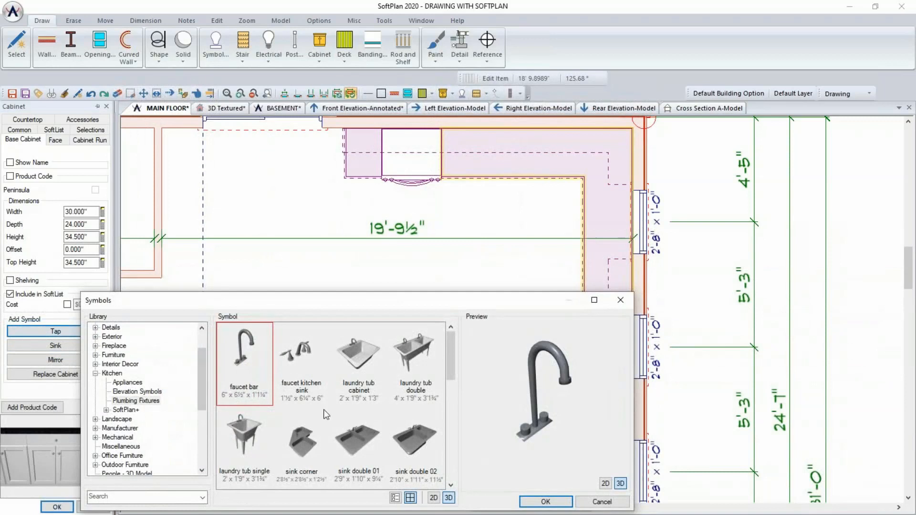
click(545, 501)
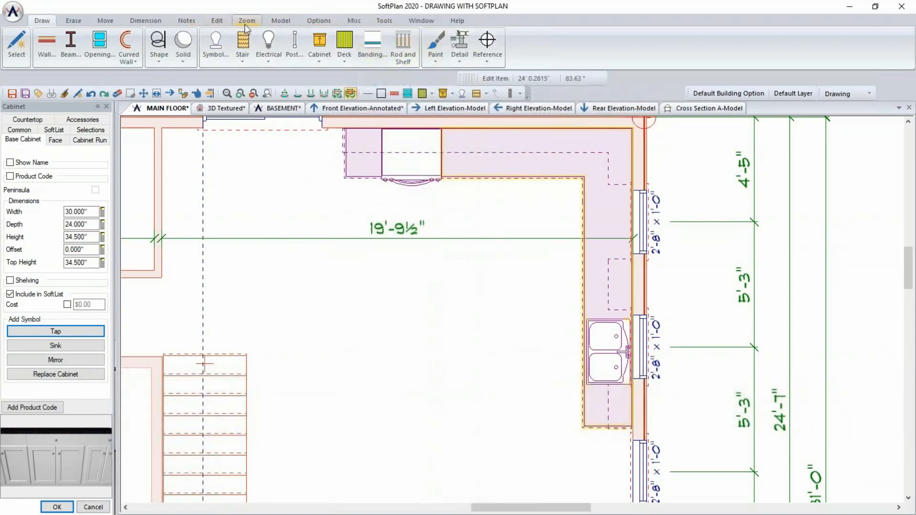
Place interior elevation markers facing the right-wall and rear-wall kitchen cabinets, and open interior elevation 1.
click(278, 21)
click(567, 48)
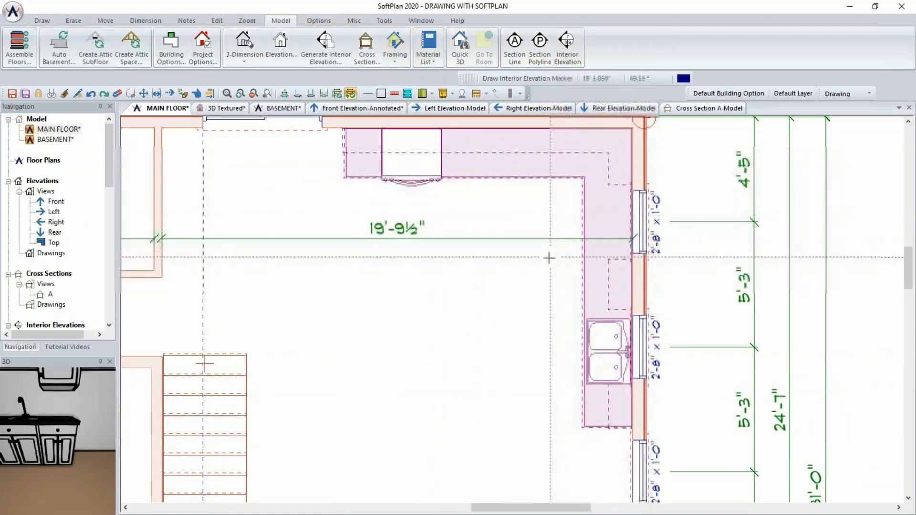
click(525, 311)
click(559, 311)
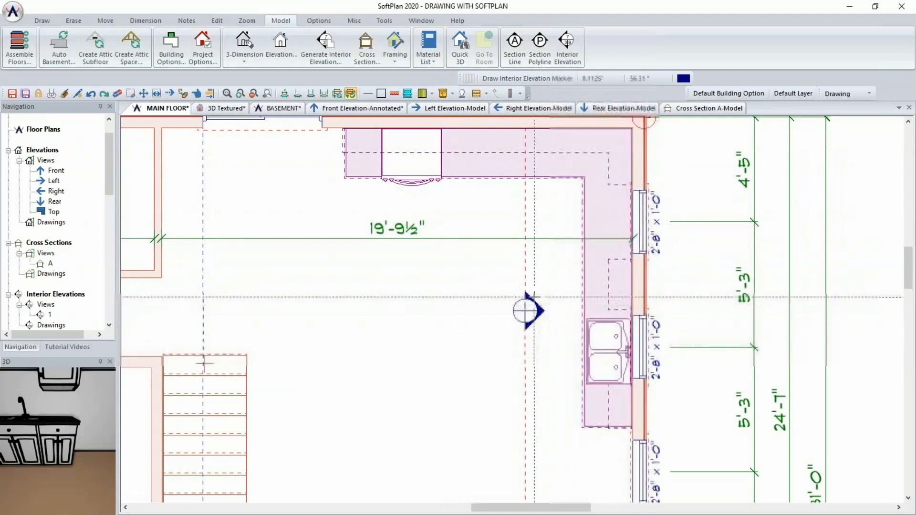
click(452, 224)
click(453, 195)
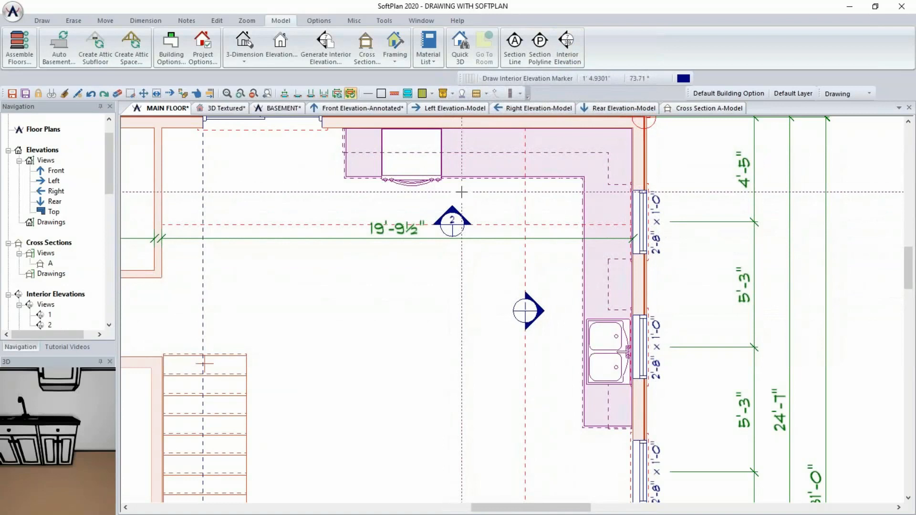
double_click(42, 316)
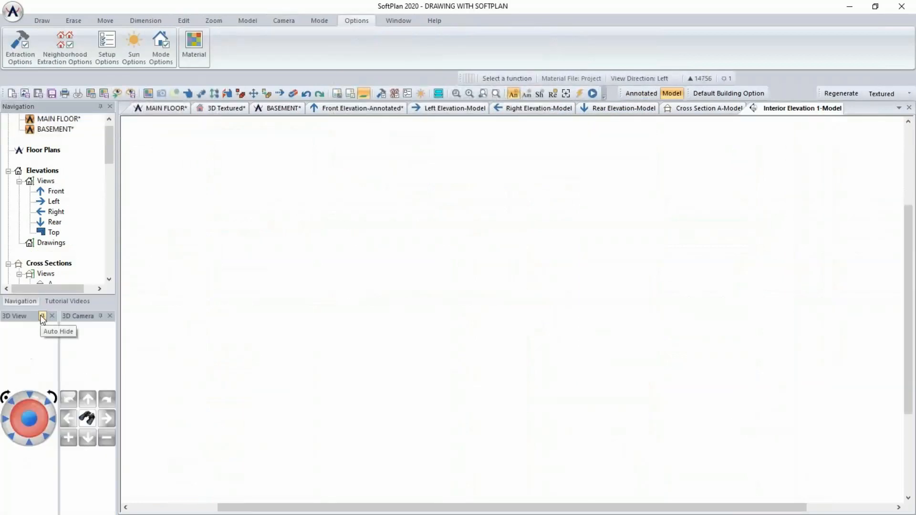
Open interior elevation 2 to view the rear-wall kitchen cabinets and range.
scroll(63, 274, down, 1)
scroll(63, 272, down, 2)
double_click(49, 253)
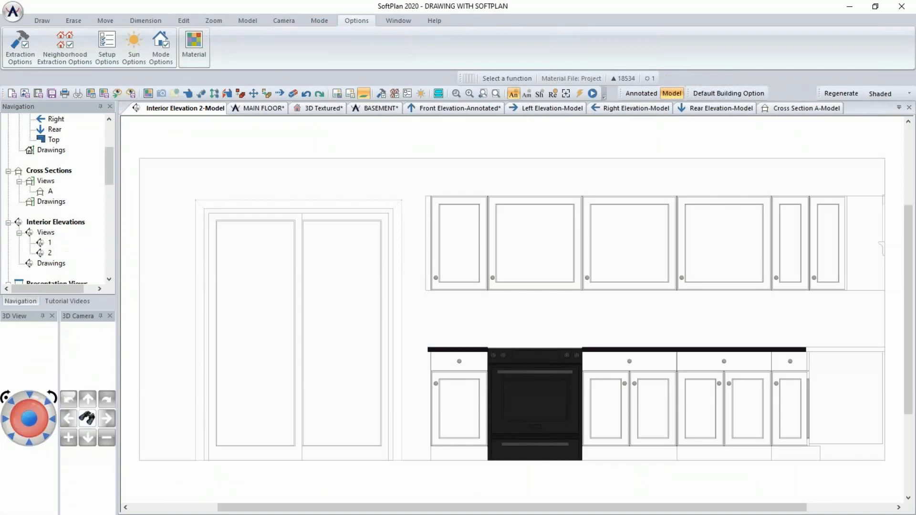
Switch the main floor plan to Room mode and assign the 2 Car Garage room to the garage area with Auto Trace.
click(252, 111)
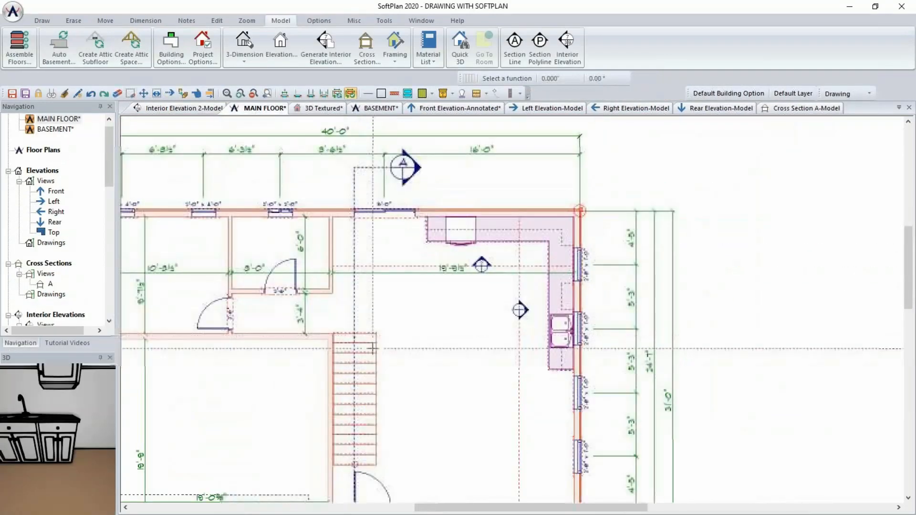
scroll(373, 348, down, 3)
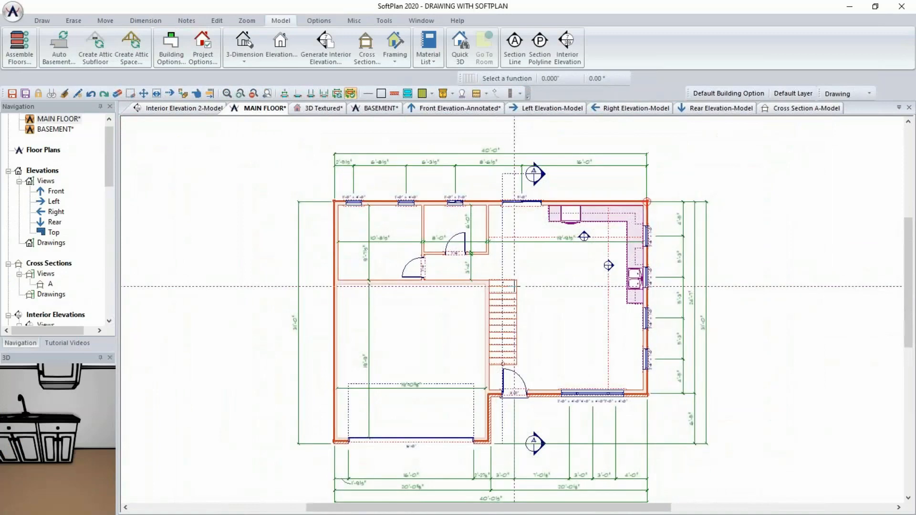
click(866, 94)
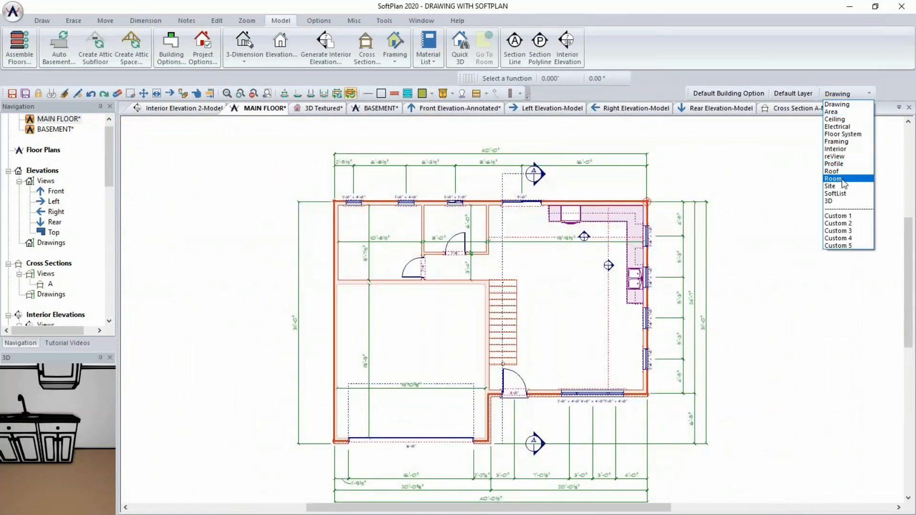
click(842, 179)
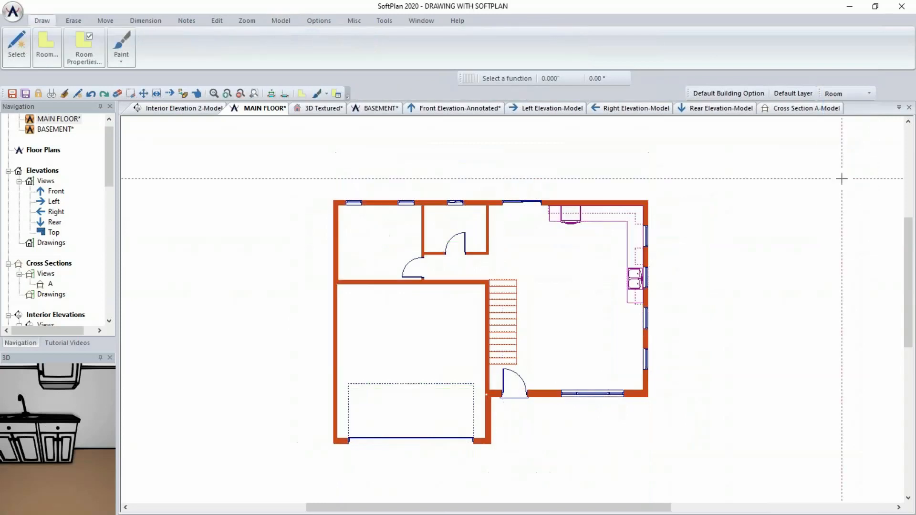
click(51, 50)
click(223, 107)
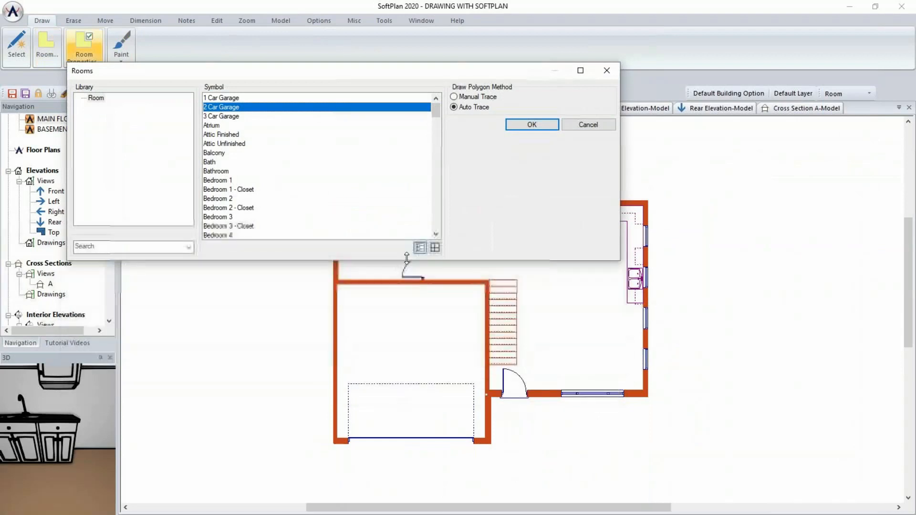
click(408, 347)
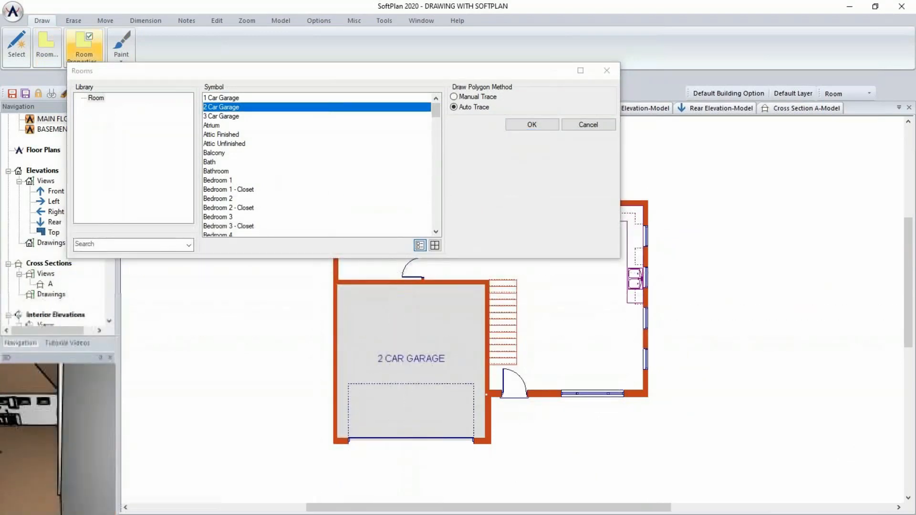
Assign the Bath room to the small rear room and Bedroom 1 to the rear corner room above the garage.
click(217, 171)
middle_drag(280, 309, 306, 388)
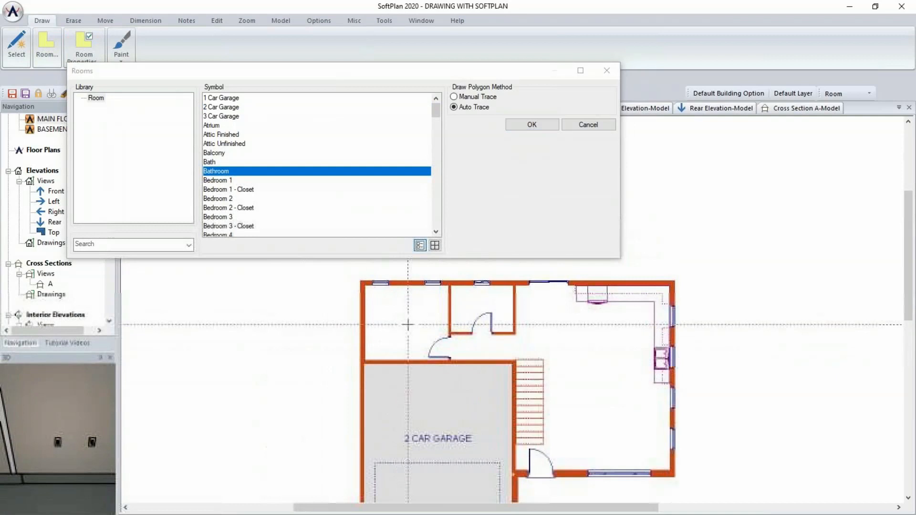
click(210, 161)
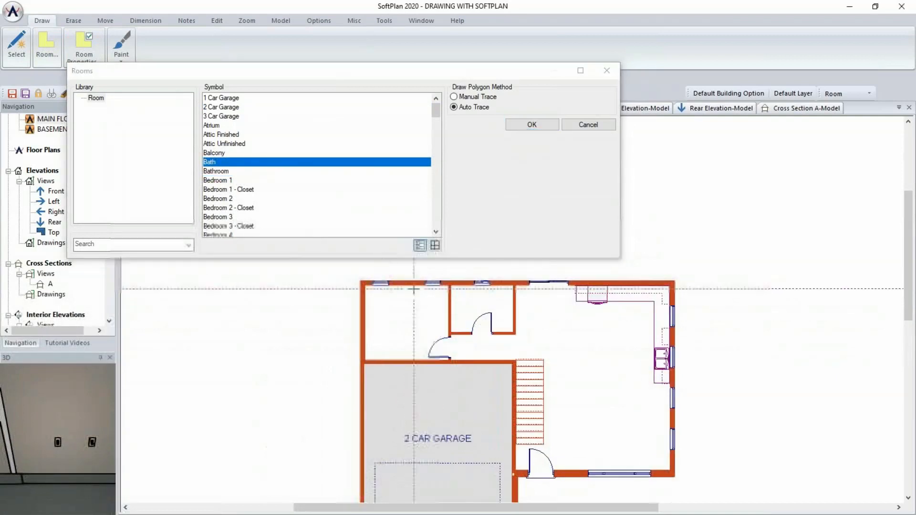
click(477, 304)
click(223, 180)
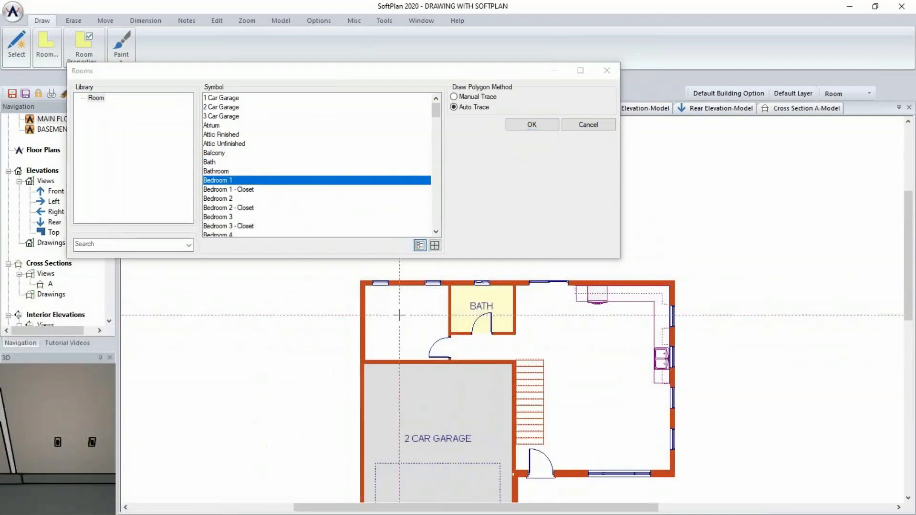
click(385, 316)
Find the Family Room definition, assign it to the open living and kitchen area, and finish defining rooms.
text(FAMIN)
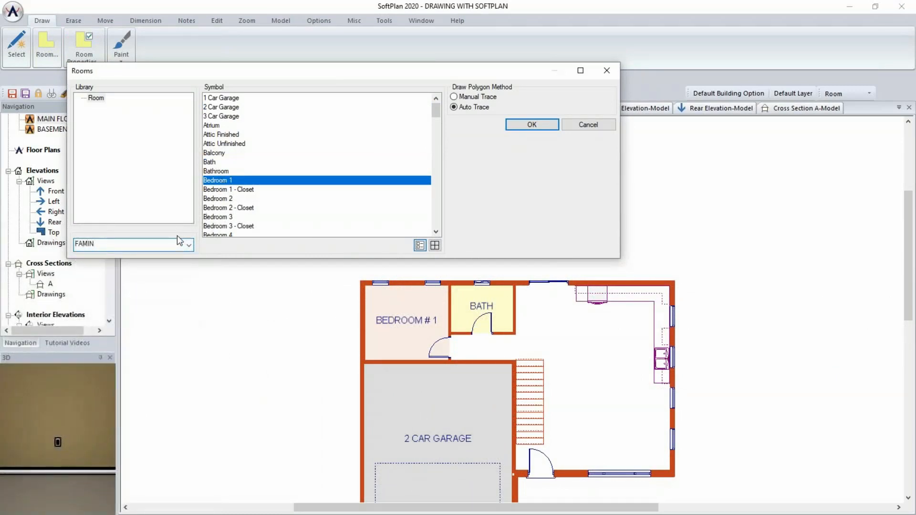
key(BackSpace)
click(123, 281)
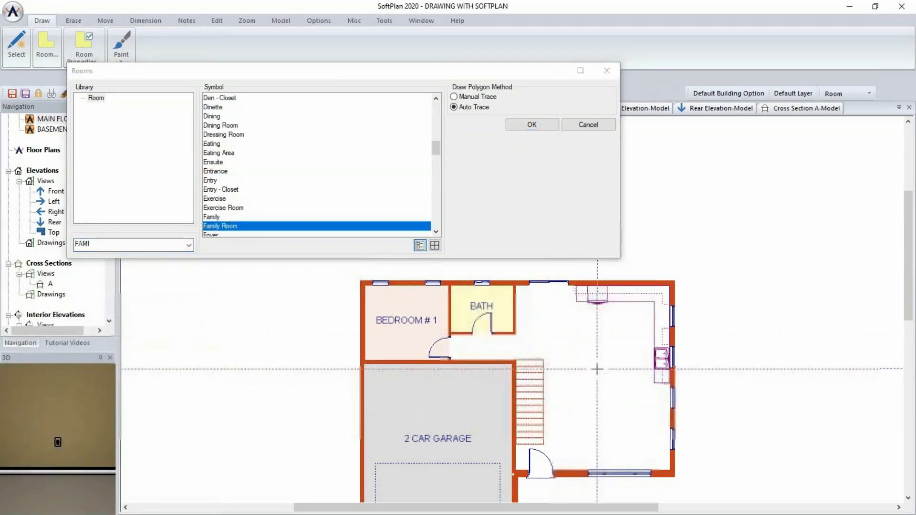
click(590, 401)
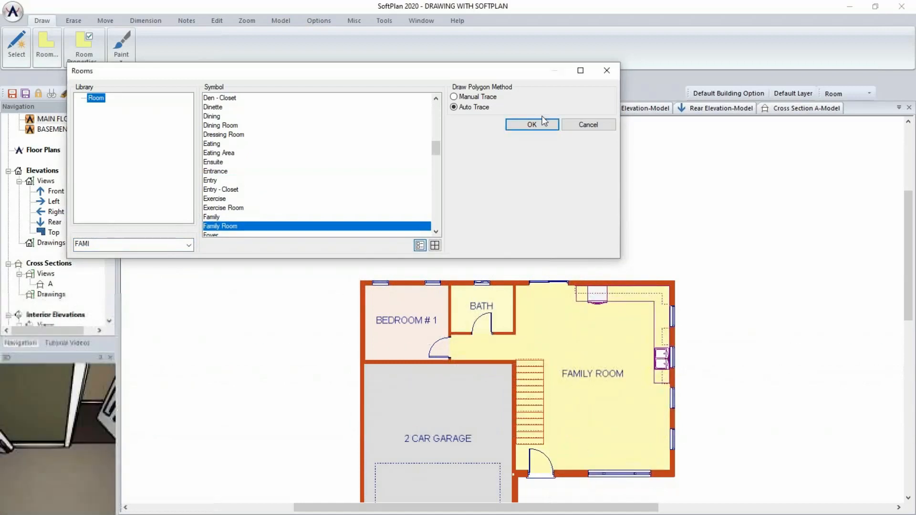
click(536, 124)
scroll(749, 238, down, 3)
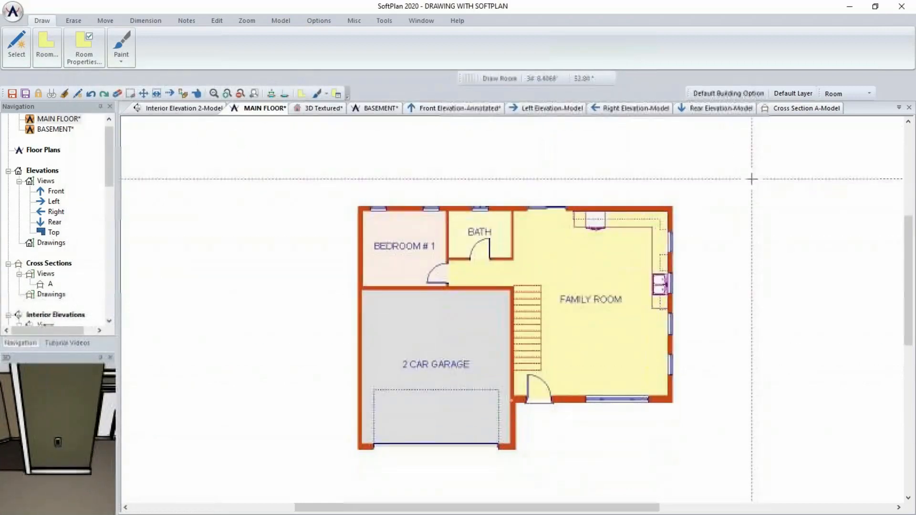
Return the main floor plan to Drawing mode and bring interior elevation 2 back into view.
click(842, 94)
click(843, 104)
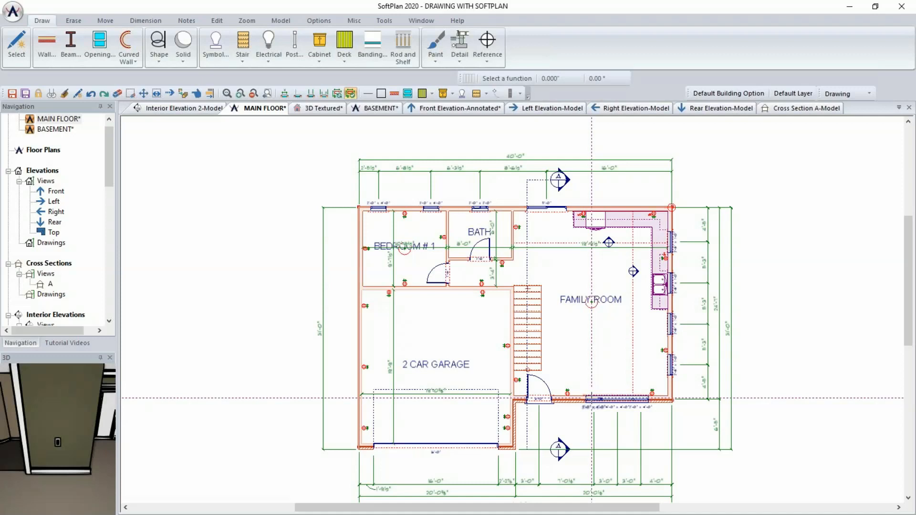
click(153, 110)
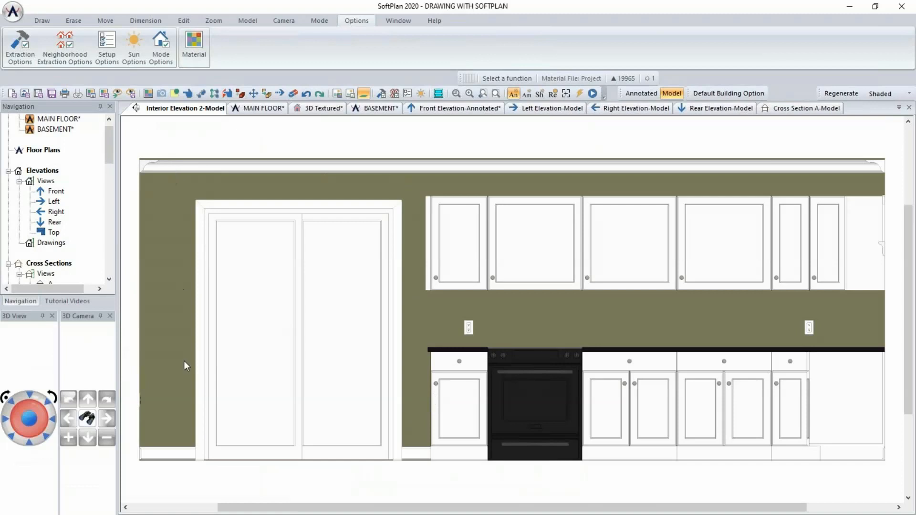
Move the textured 3D view's camera into the main floor Family Room and look around at the kitchen cabinets.
click(306, 109)
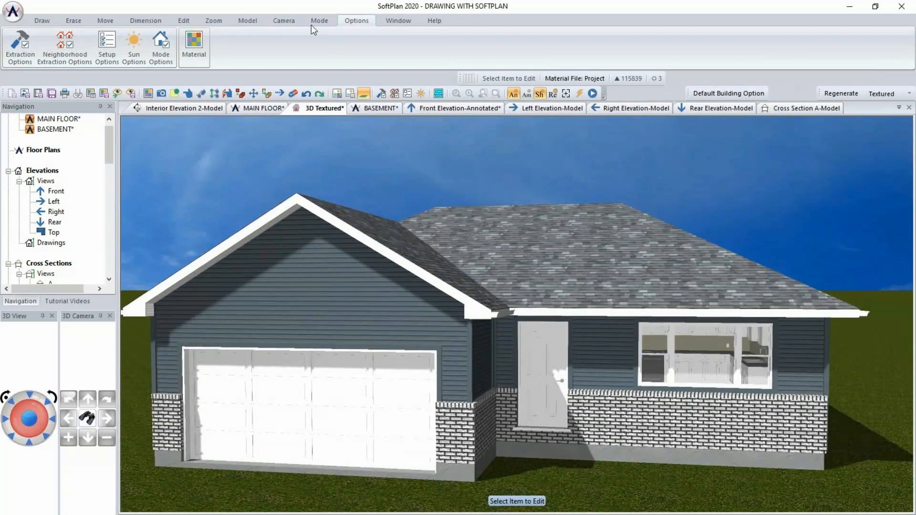
click(284, 20)
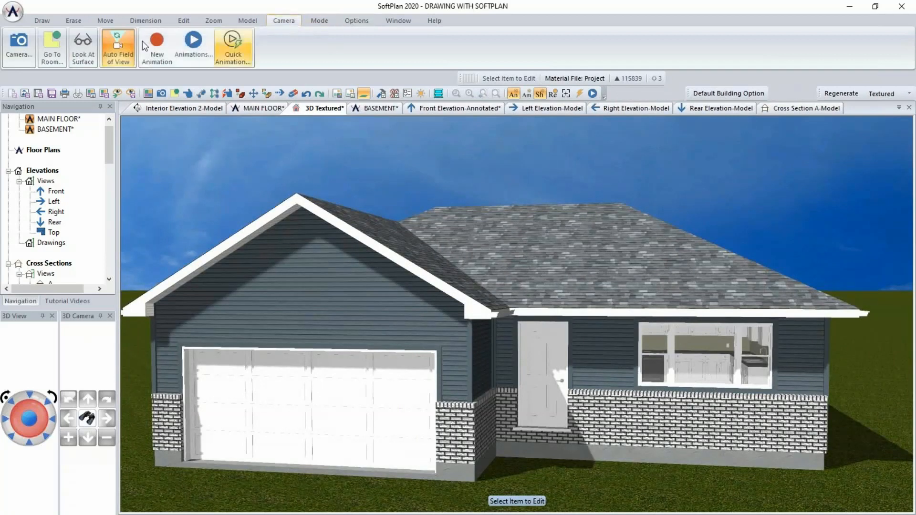
click(54, 53)
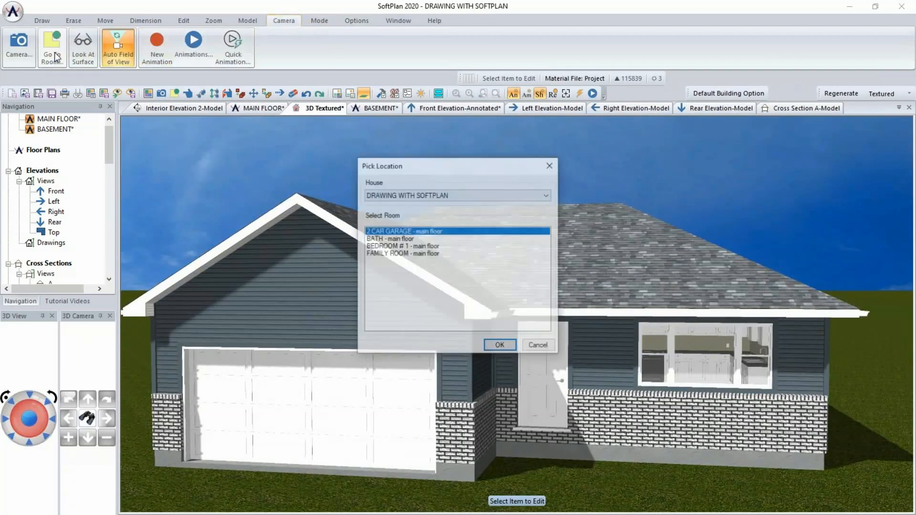
click(377, 254)
click(500, 346)
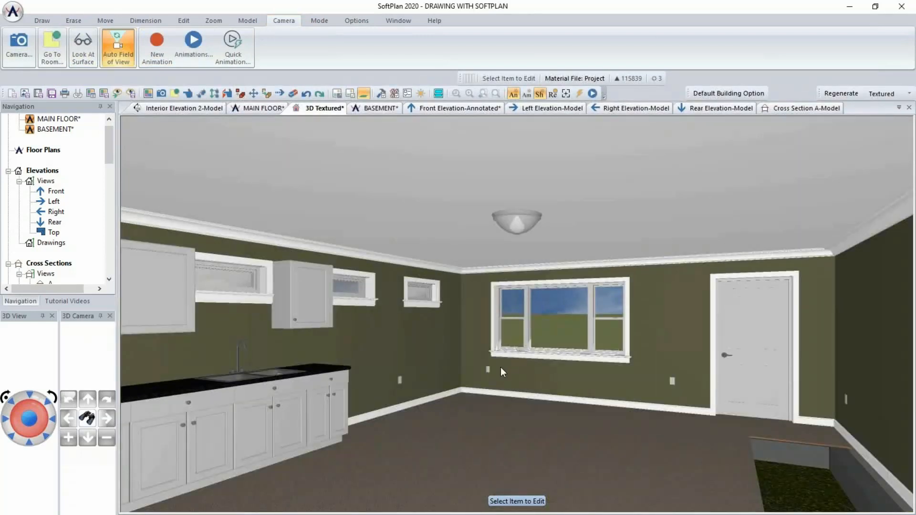
middle_drag(504, 388, 376, 370)
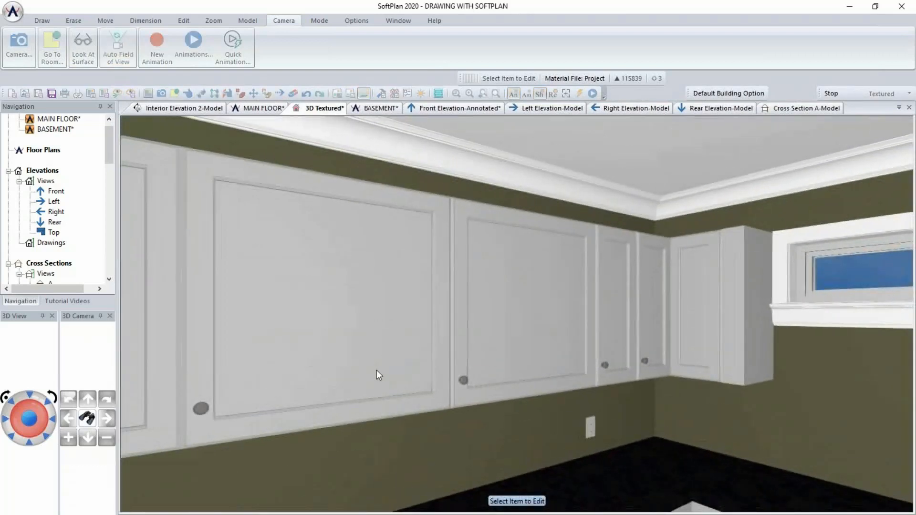
scroll(376, 370, down, 4)
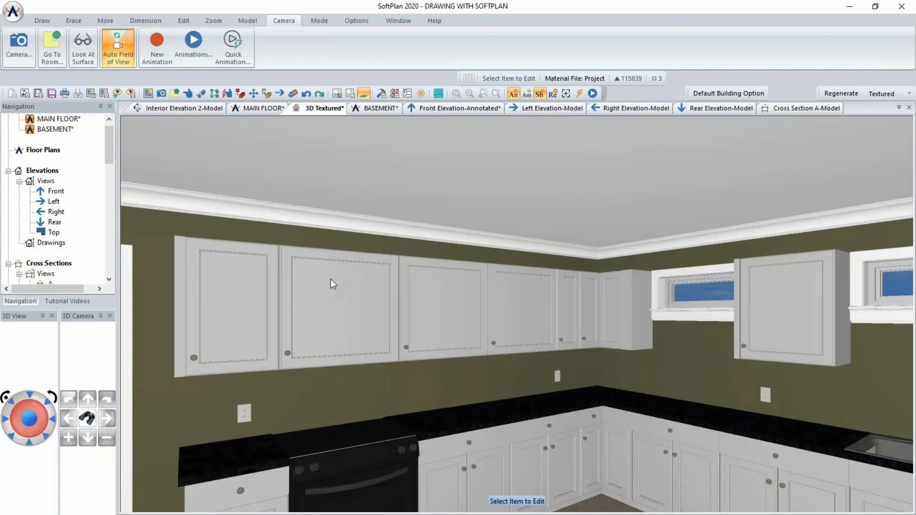
Start a new plan set named CON DOCS with the ANSI C standard page size.
drag(106, 146, 111, 202)
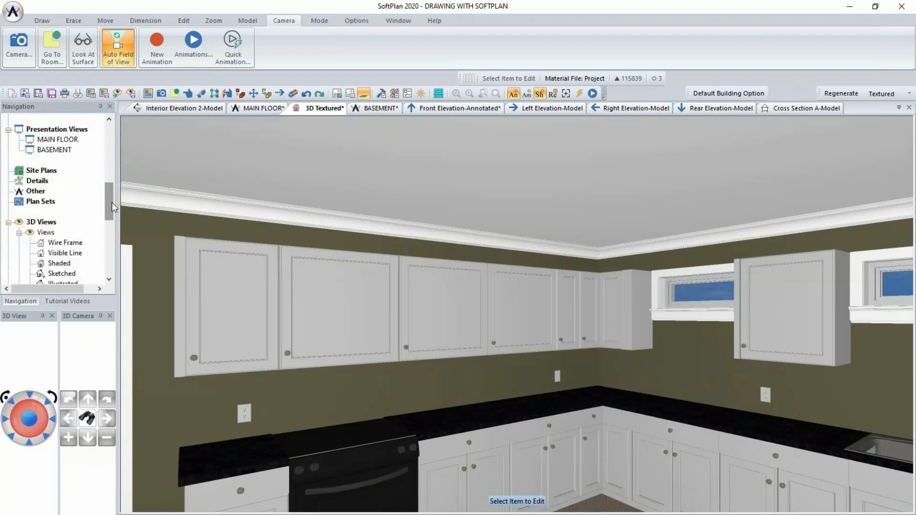
right_click(45, 205)
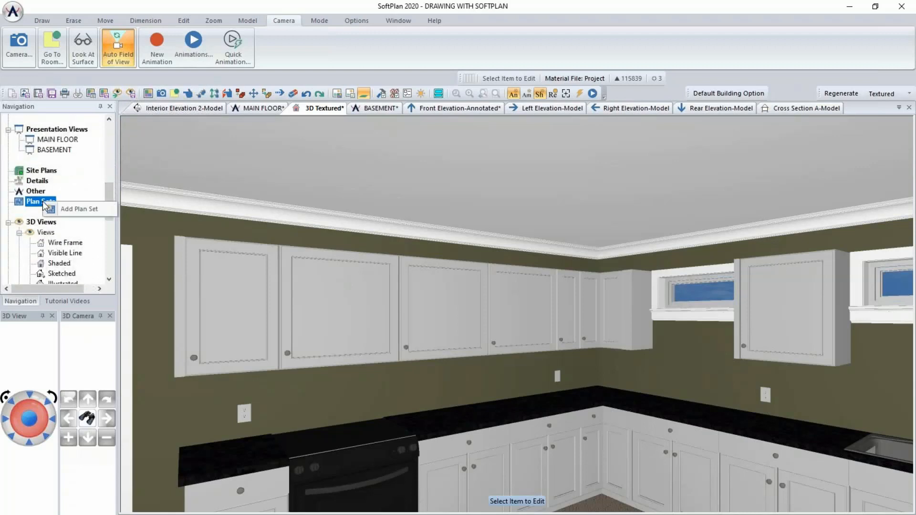
click(69, 210)
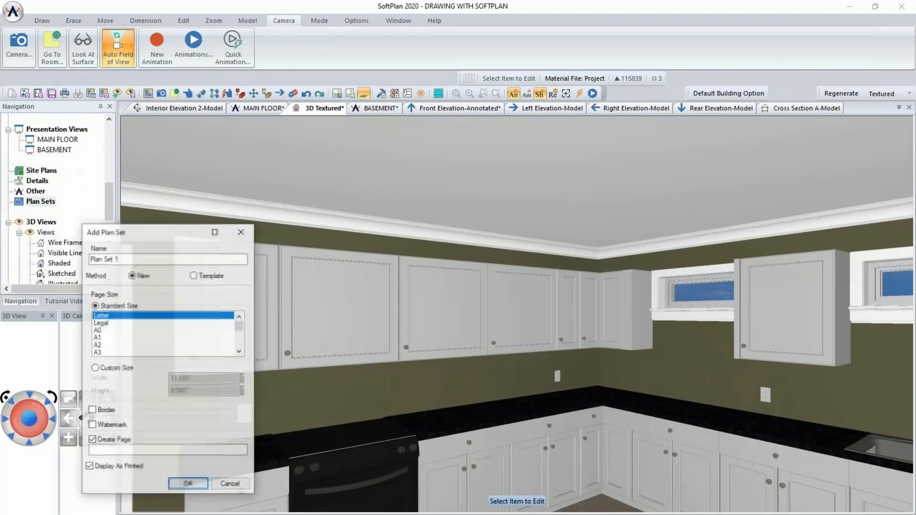
click(126, 258)
drag(125, 258, 66, 262)
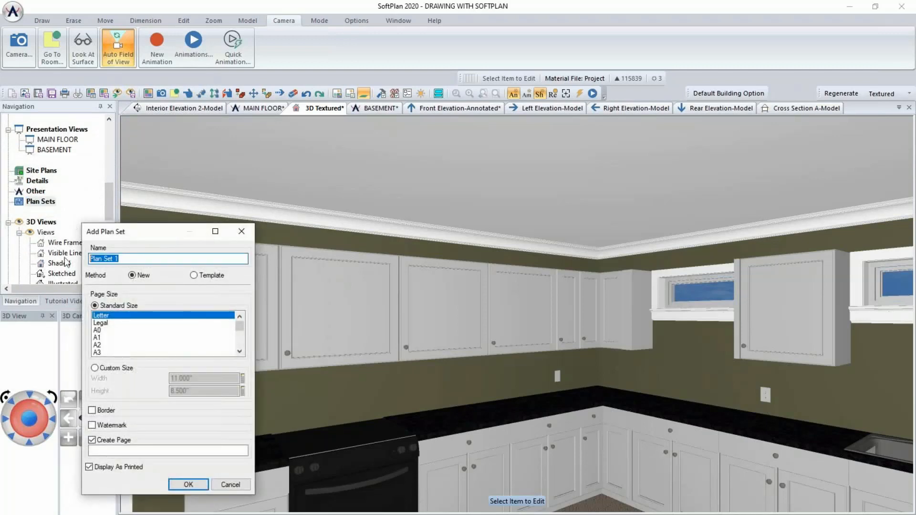
text(cON)
key(BackSpace)
key(BackSpace)
key(BackSpace)
text(CON DOCS)
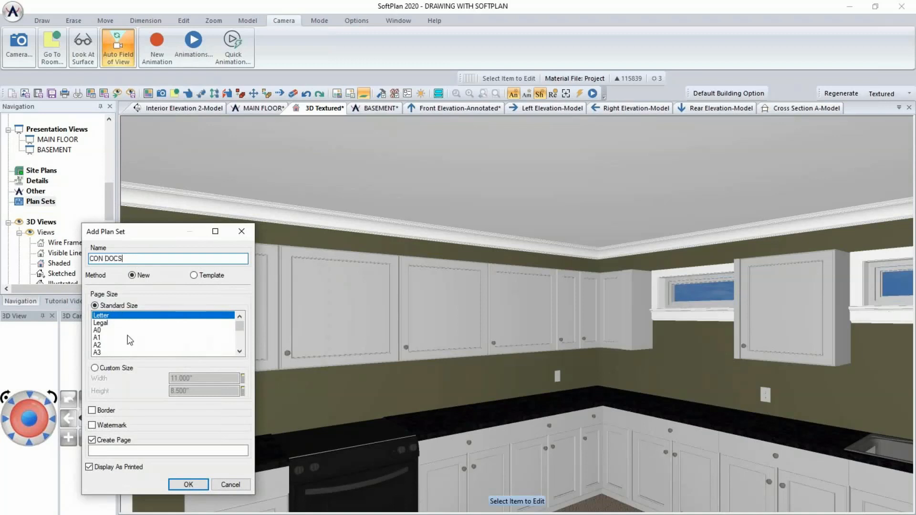
scroll(121, 347, down, 2)
click(110, 338)
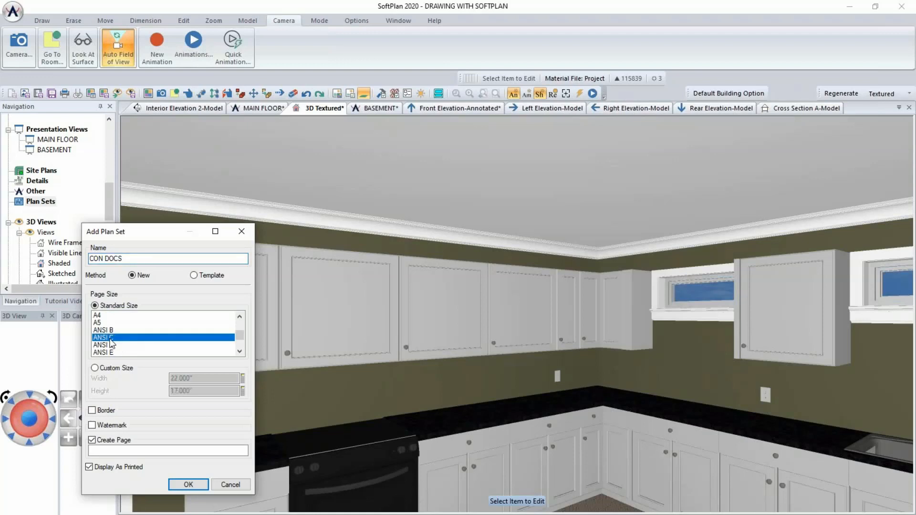
Apply the "17x22 ansi C side border.spd" border to the plan set and create its first page as MAIN FLOOR.
click(95, 412)
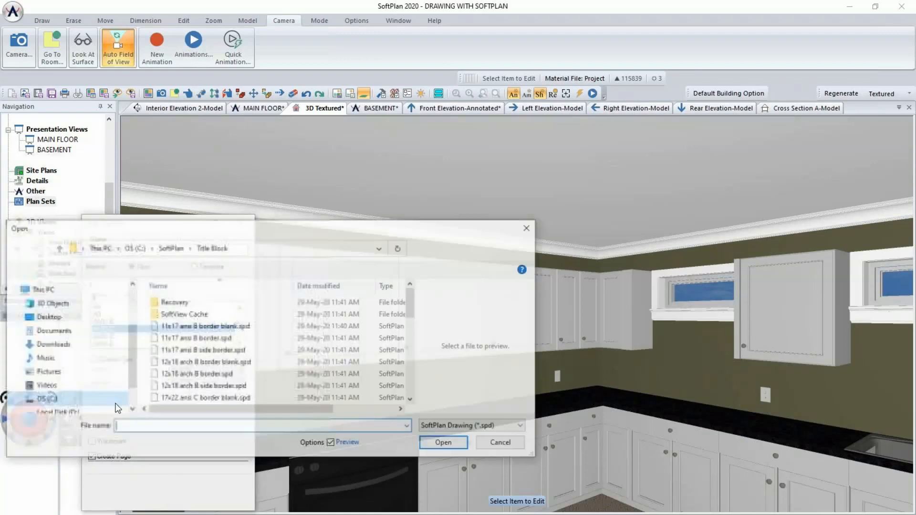
scroll(181, 387, down, 2)
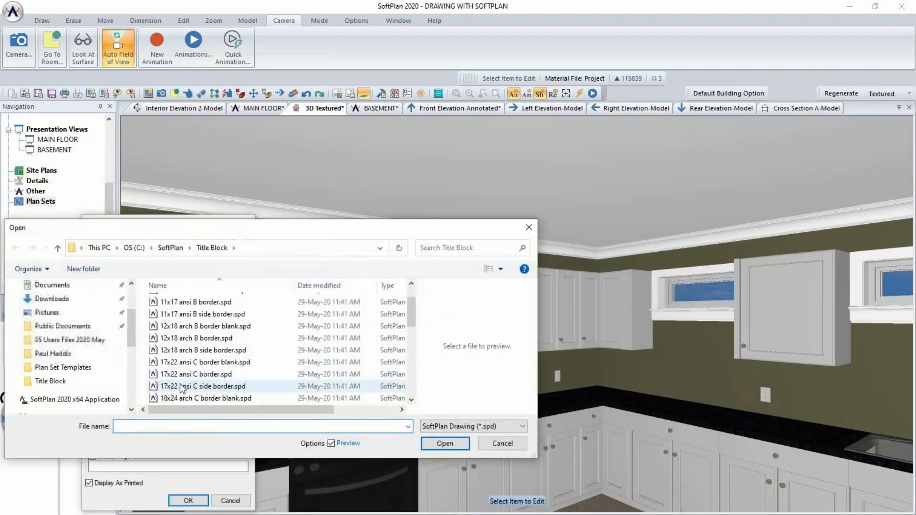
click(182, 387)
click(445, 444)
click(208, 466)
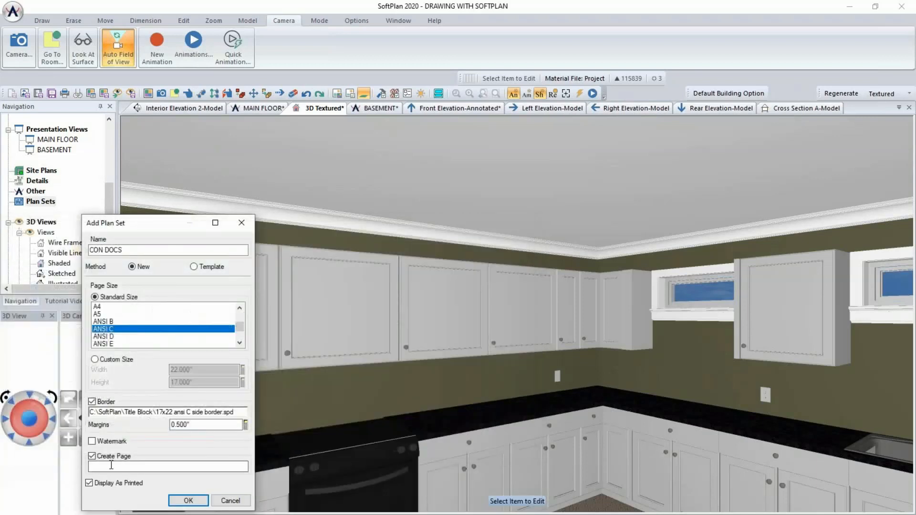
text(MAIN FLOOR)
click(187, 500)
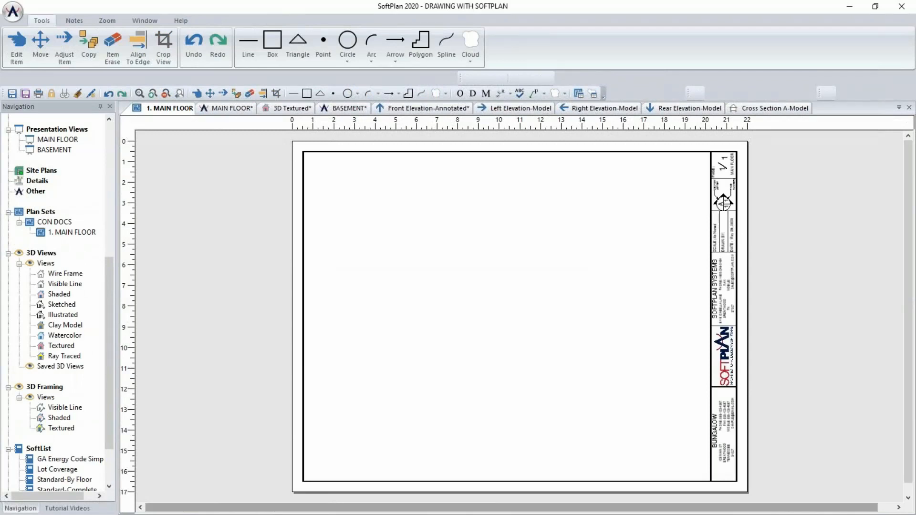
Place the main floor plan drawing in the middle of the MAIN FLOOR sheet and inspect the sheet's title block.
drag(108, 272, 131, 127)
mouse_move(58, 128)
mouse_down()
mouse_move(170, 165)
mouse_move(450, 305)
mouse_move(509, 315)
mouse_up()
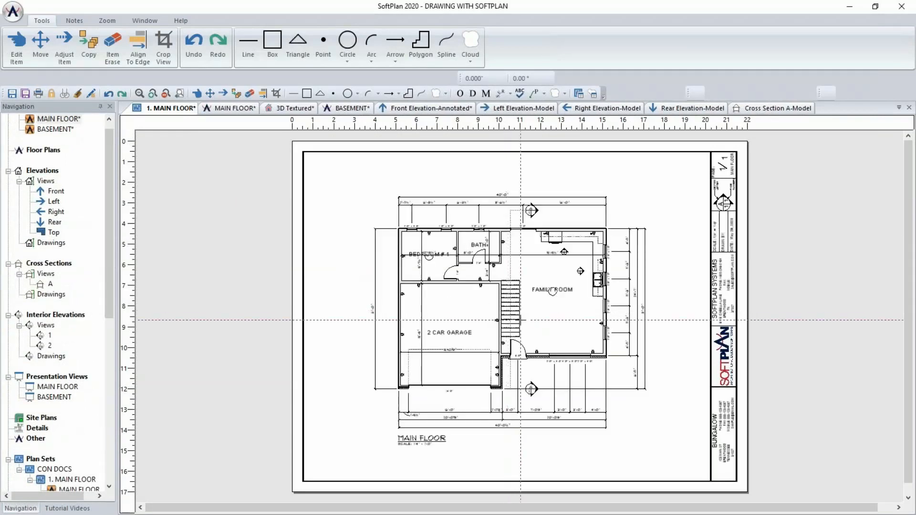
scroll(574, 394, up, 3)
scroll(574, 393, down, 3)
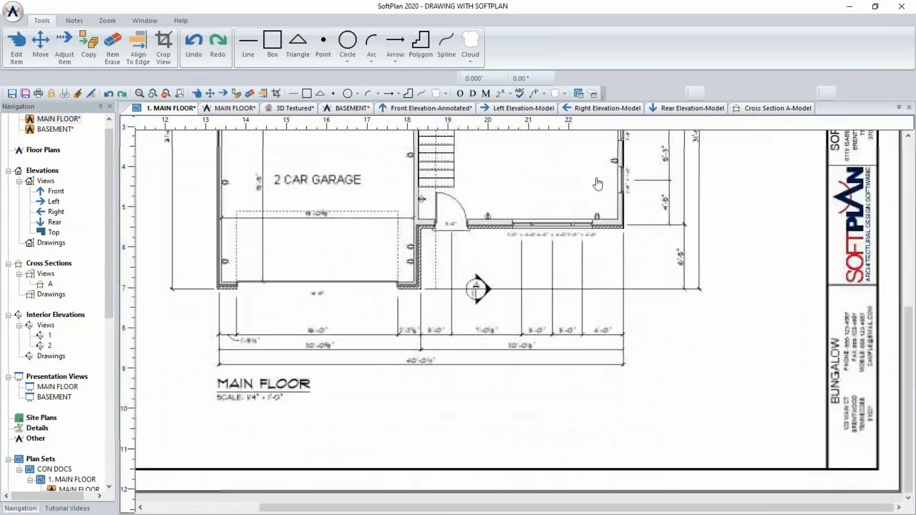
scroll(515, 314, up, 4)
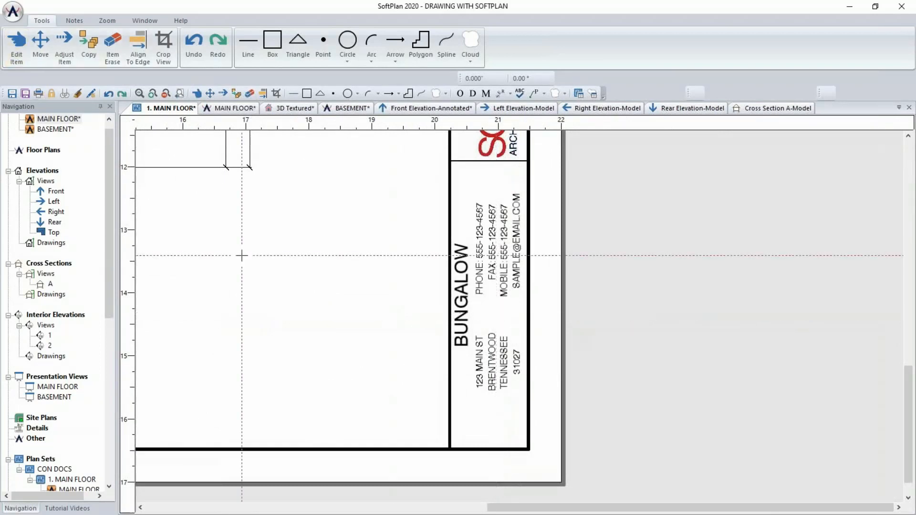
Add a second page named ELEV to the CON DOCS plan set.
scroll(328, 312, down, 2)
scroll(398, 362, down, 2)
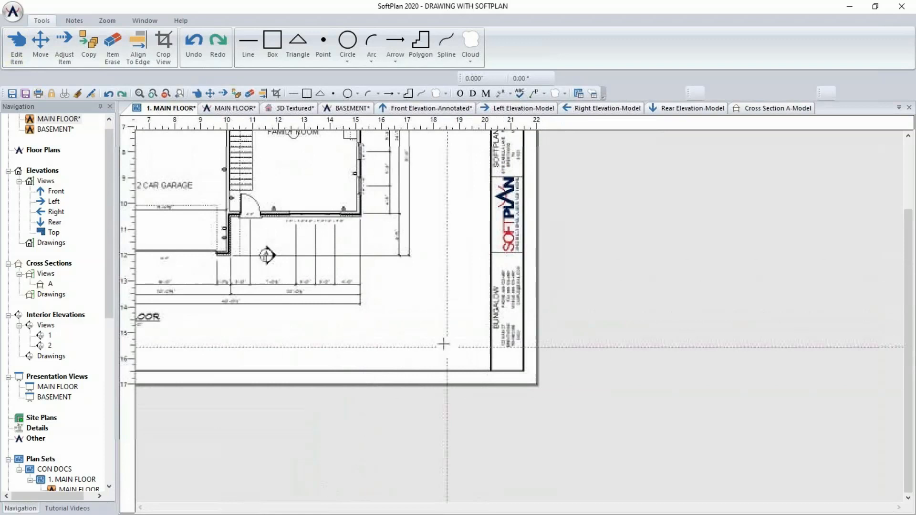
scroll(436, 334, down, 2)
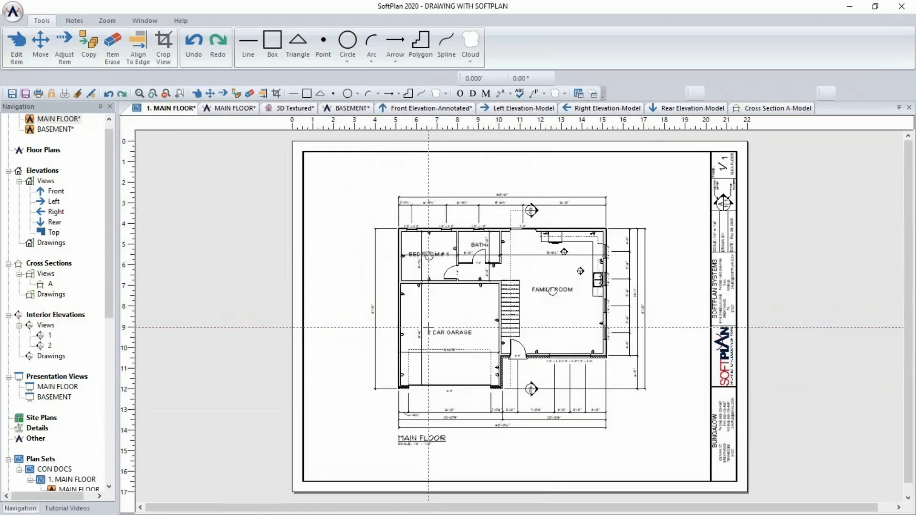
drag(113, 308, 113, 349)
right_click(56, 397)
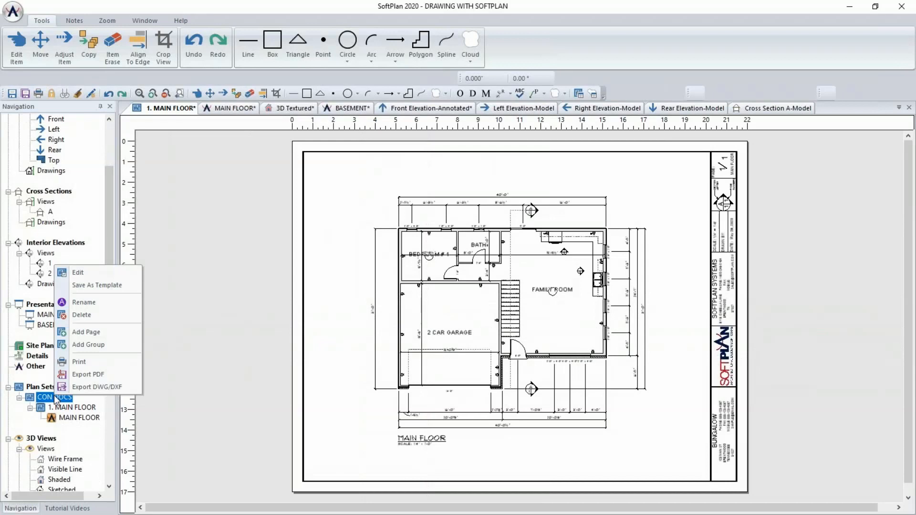
click(88, 333)
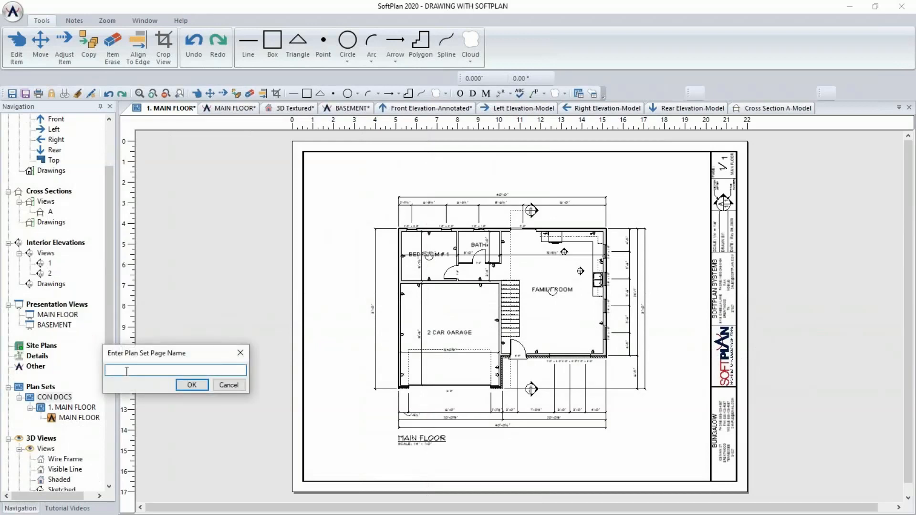
text(ELEV)
click(205, 388)
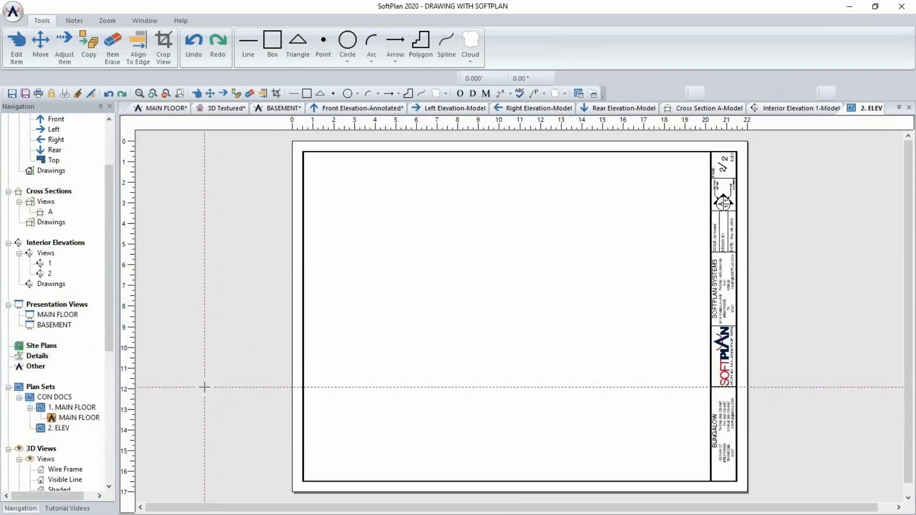
Place the annotated front elevation on the upper half of the ELEV sheet and the annotated left elevation below it.
drag(109, 211, 232, 193)
drag(457, 205, 499, 216)
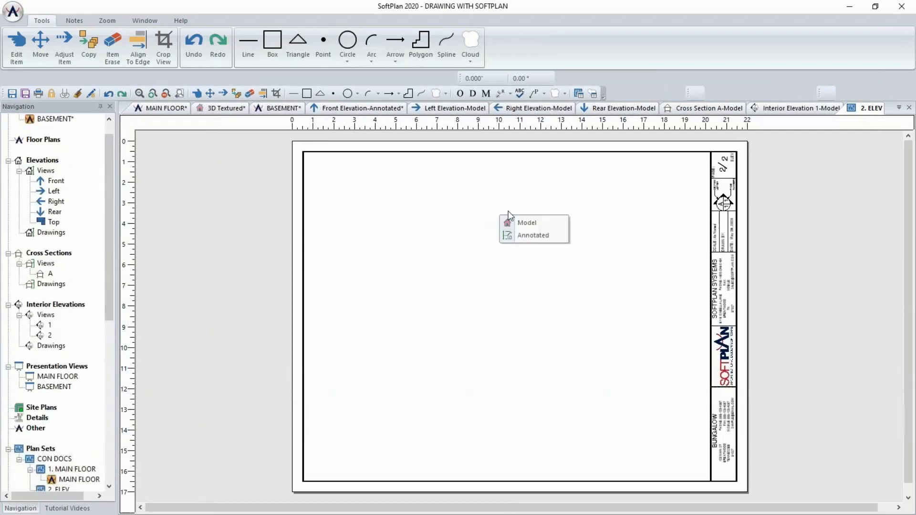
click(541, 235)
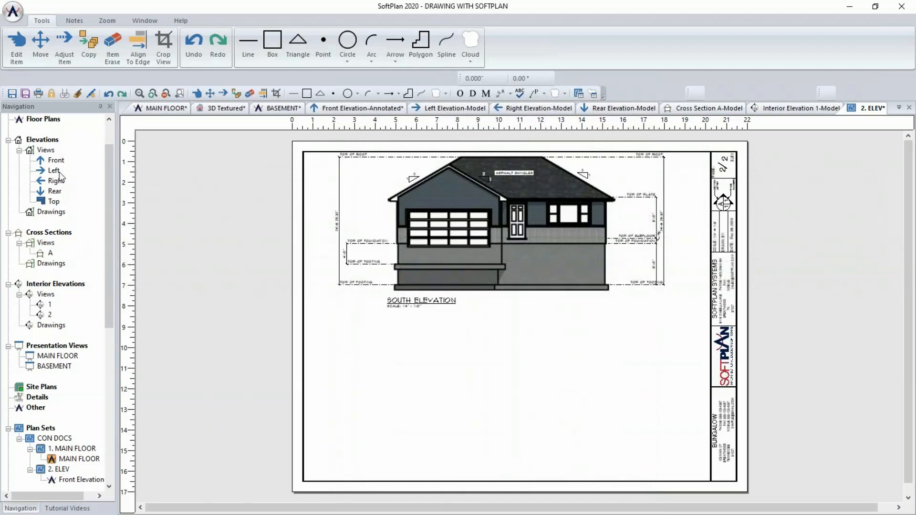
click(56, 171)
mouse_move(57, 172)
mouse_down()
mouse_move(549, 409)
mouse_move(490, 388)
mouse_up()
click(518, 407)
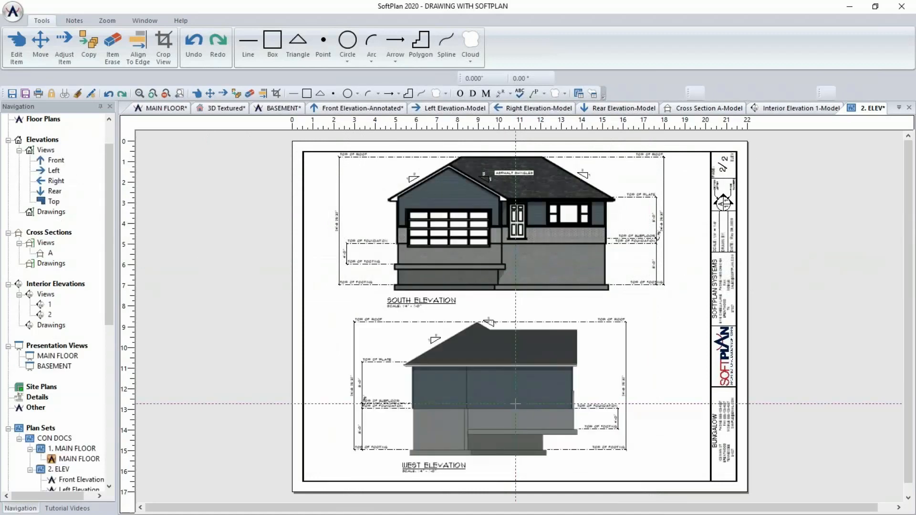
Add another plan set from the "ANSI C SAMPLE TEMPLATE.spt" template, keeping its BASEMENT and MAIN FLOOR drawing mapping.
right_click(43, 439)
click(42, 436)
right_click(33, 429)
click(40, 434)
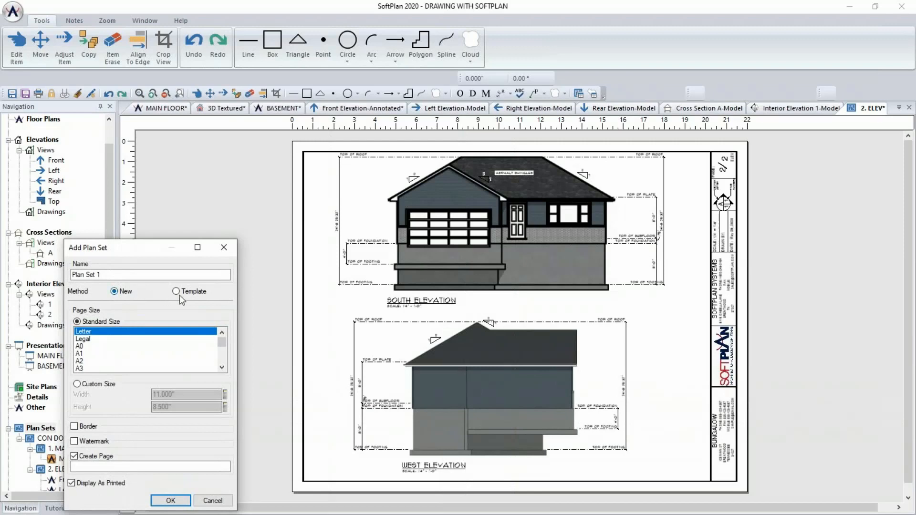
click(184, 292)
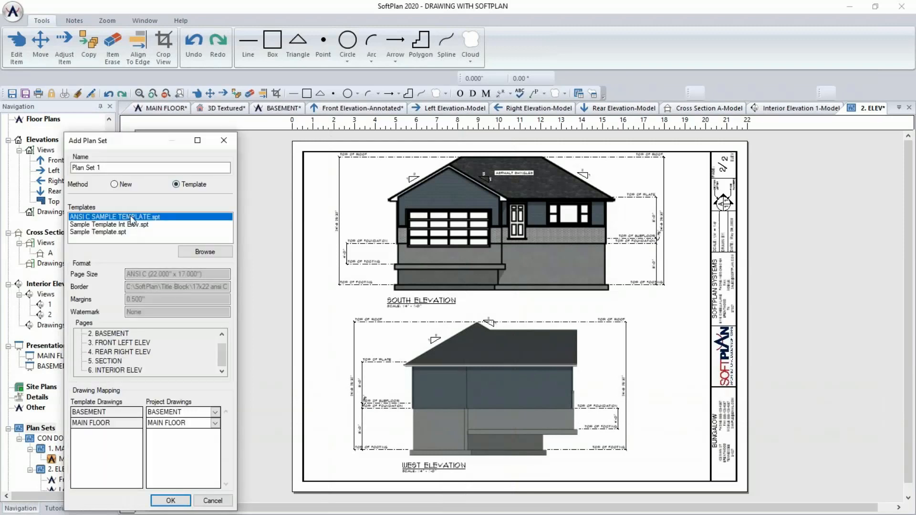
click(171, 501)
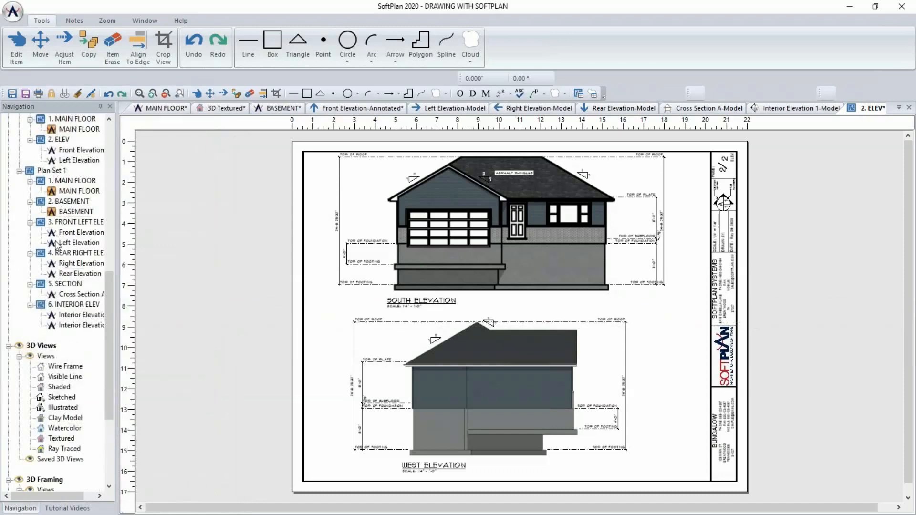
Open the SECTION and INTERIOR ELEV pages of Plan Set 1 to review their drawings.
double_click(66, 283)
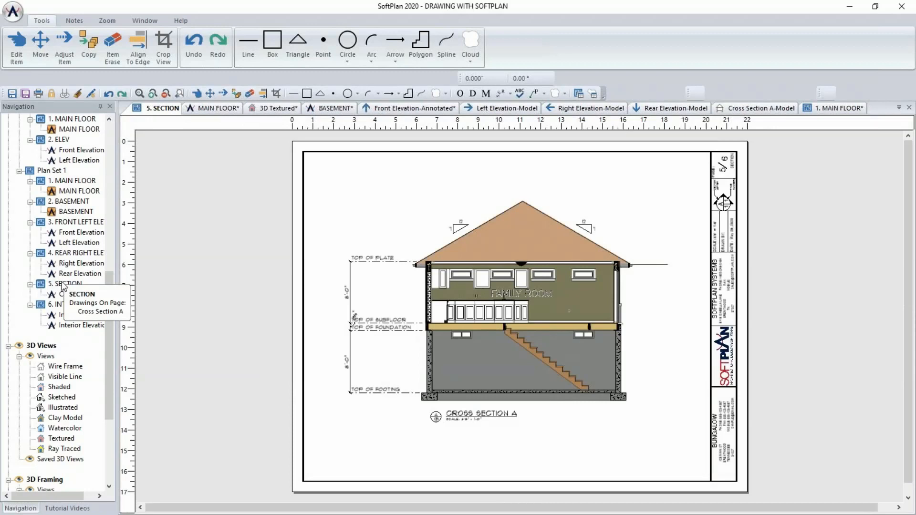
click(67, 305)
double_click(67, 307)
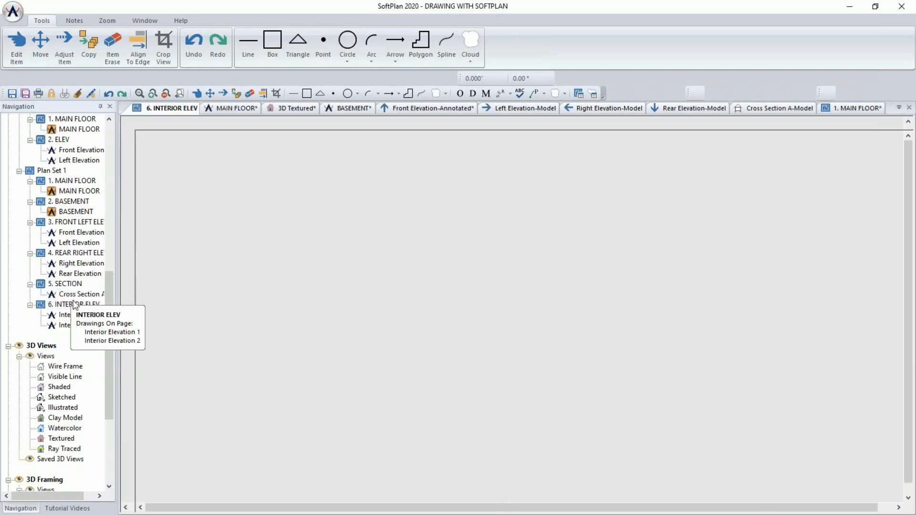